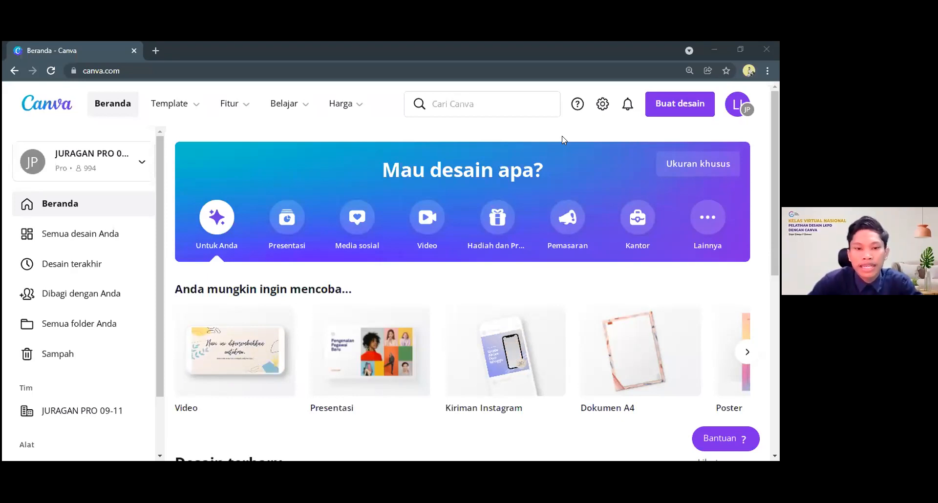
# Open the LKPD 2 design from the recent designs on the home page
pyautogui.scroll(-8, 323, 311)
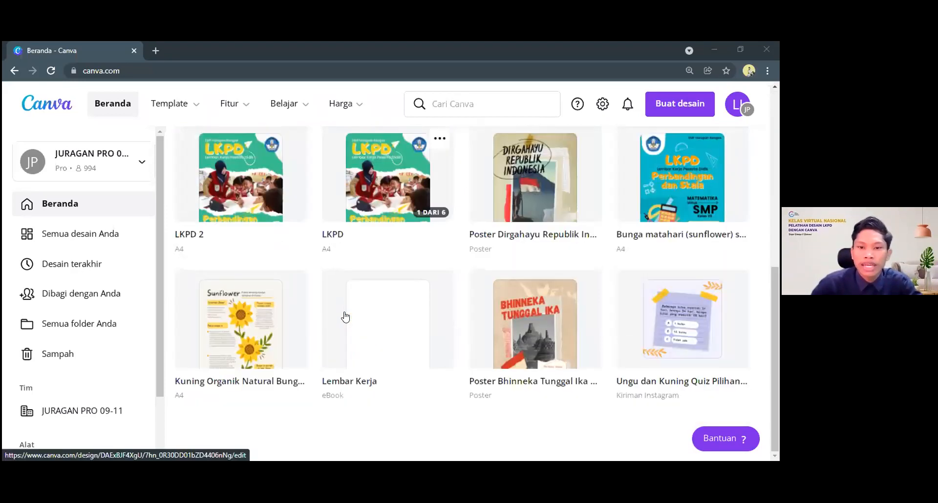
pyautogui.scroll(5, 448, 191)
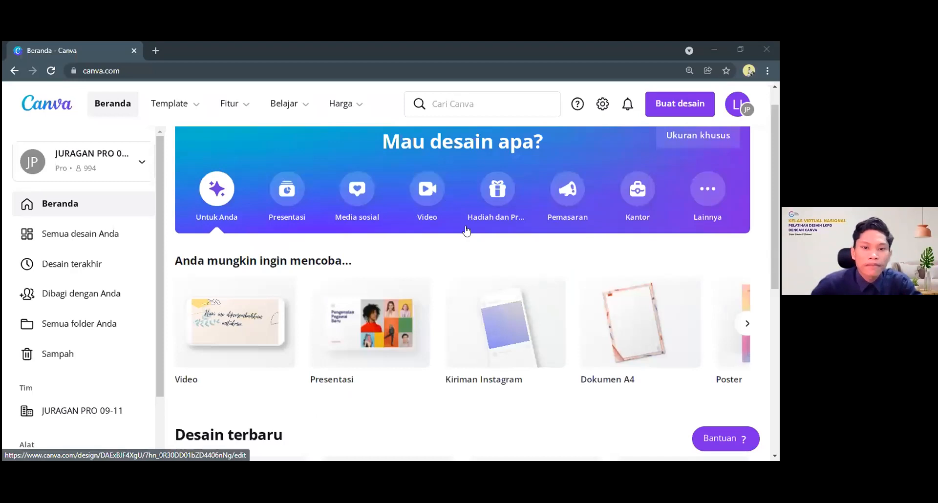
pyautogui.scroll(-6, 465, 232)
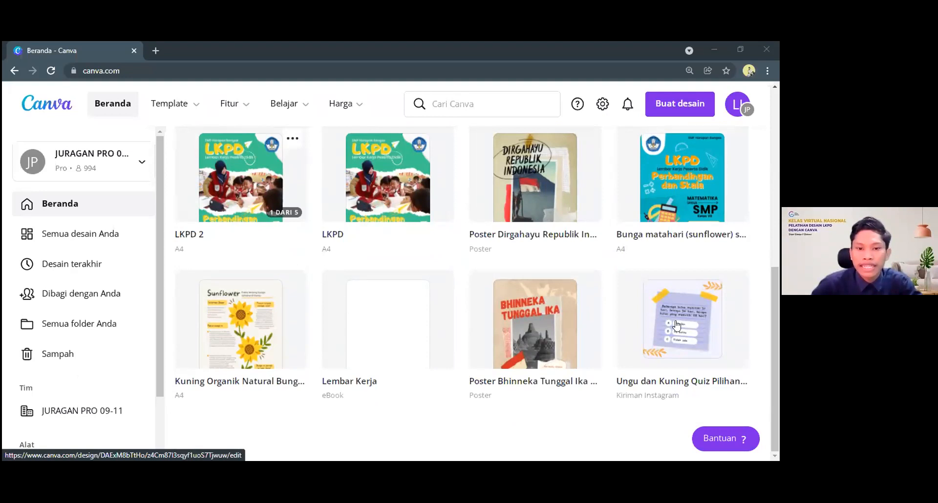
pyautogui.scroll(2, 677, 325)
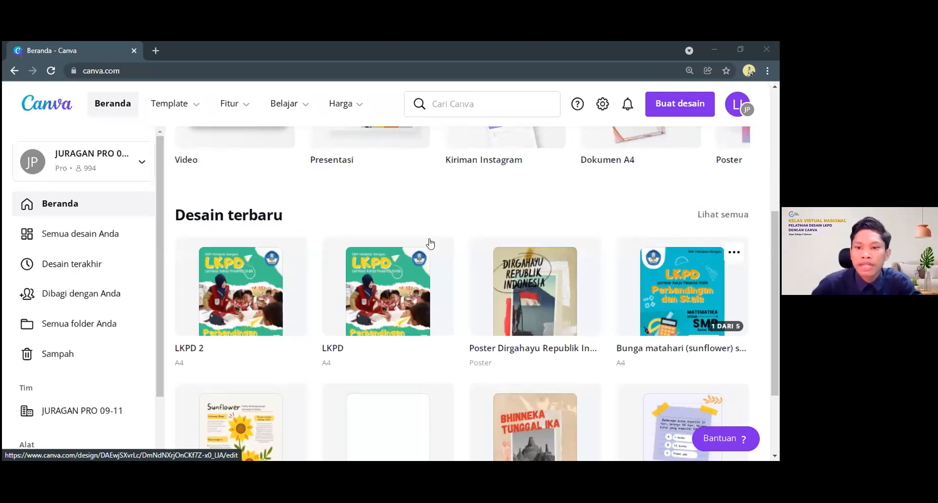
pyautogui.scroll(5, 430, 243)
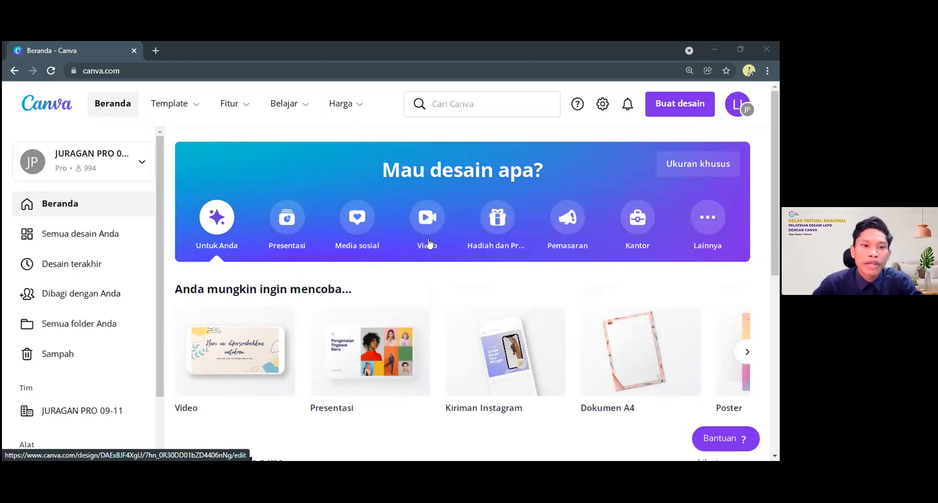
pyautogui.click(463, 108)
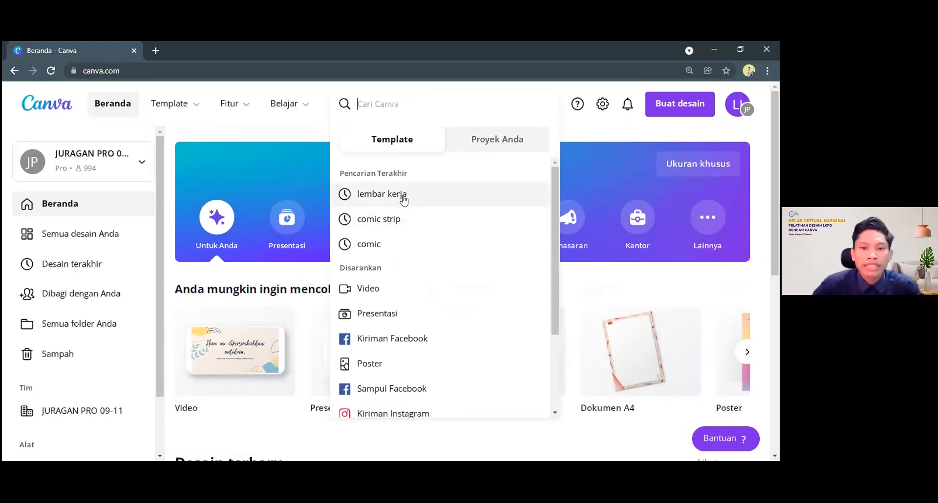
pyautogui.scroll(-5, 376, 296)
pyautogui.moveTo(376, 296)
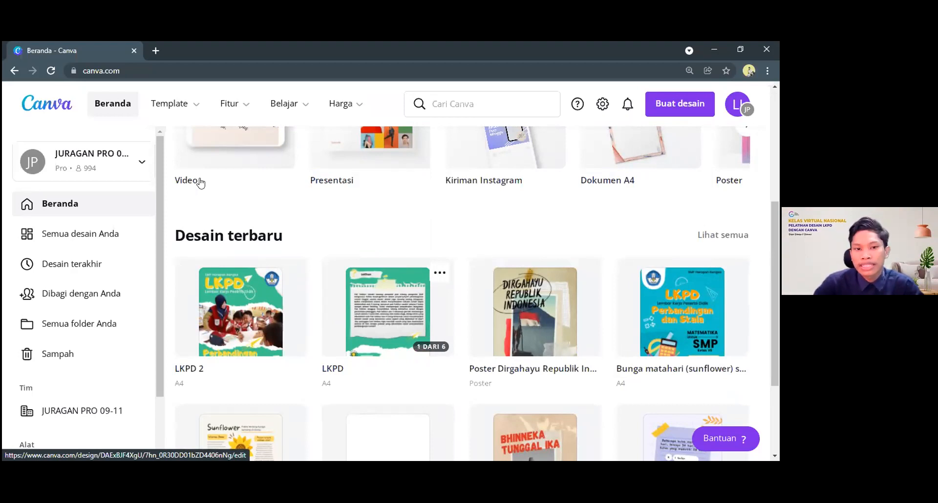
pyautogui.scroll(-1, 201, 183)
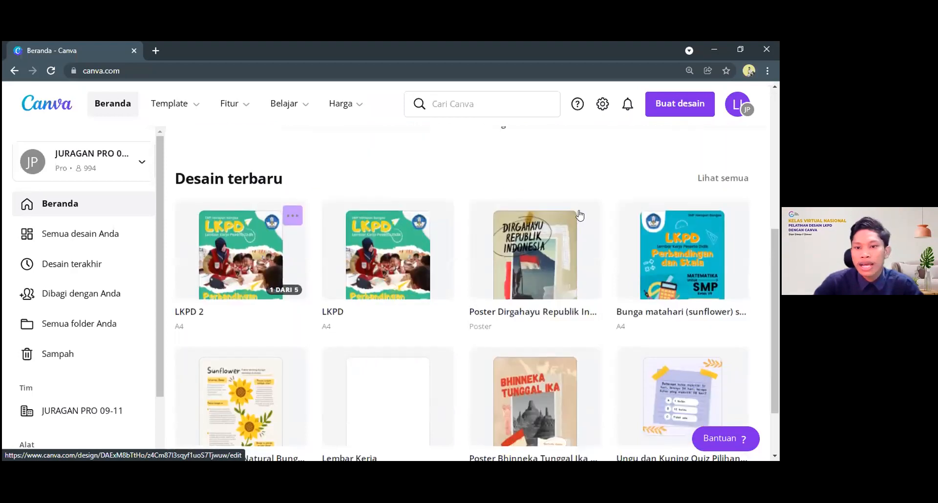
pyautogui.click(243, 252)
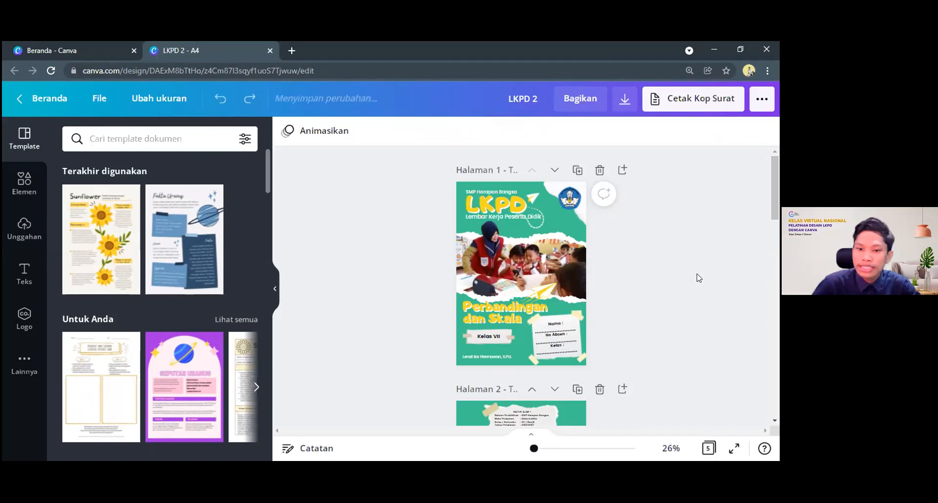
# Review the LKPD 2 worksheet pages from the cover through the Latihan page
pyautogui.scroll(-3, 696, 275)
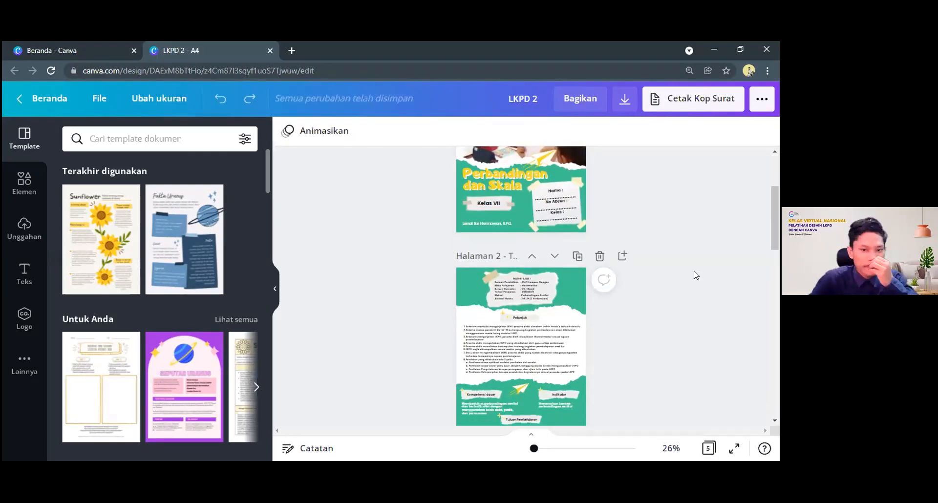
pyautogui.scroll(-1, 696, 275)
pyautogui.scroll(-10, 696, 275)
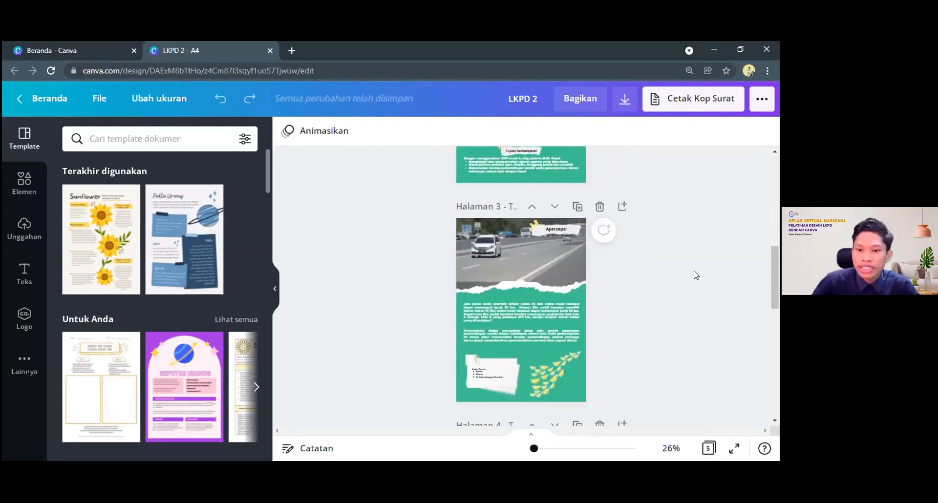
pyautogui.scroll(-6, 696, 275)
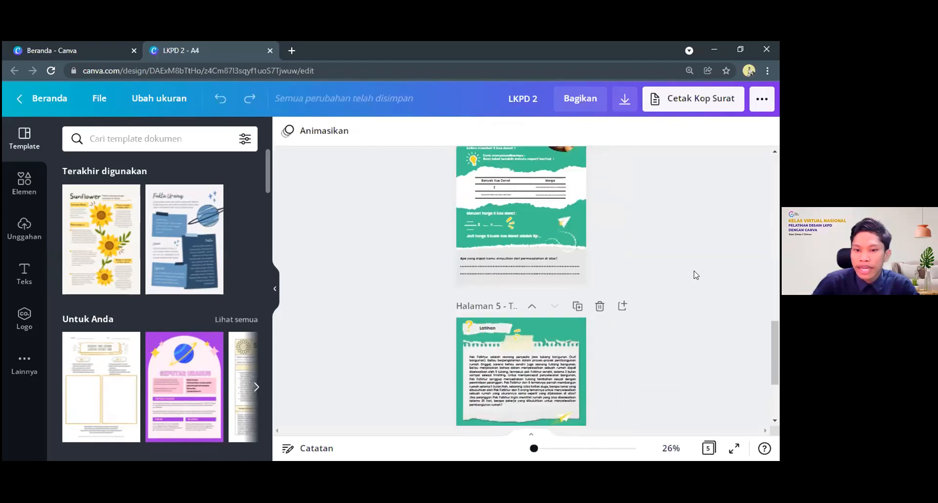
pyautogui.scroll(-1, 642, 347)
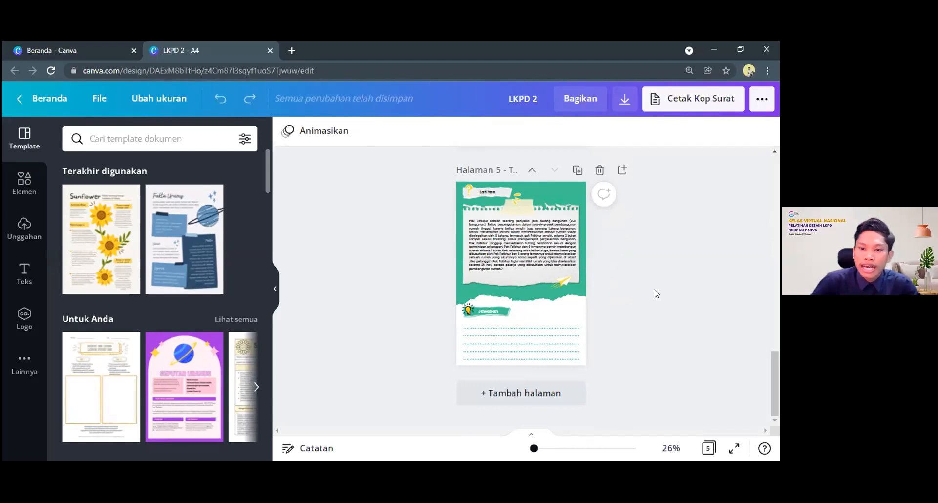
pyautogui.scroll(3, 655, 293)
pyautogui.scroll(-3, 655, 293)
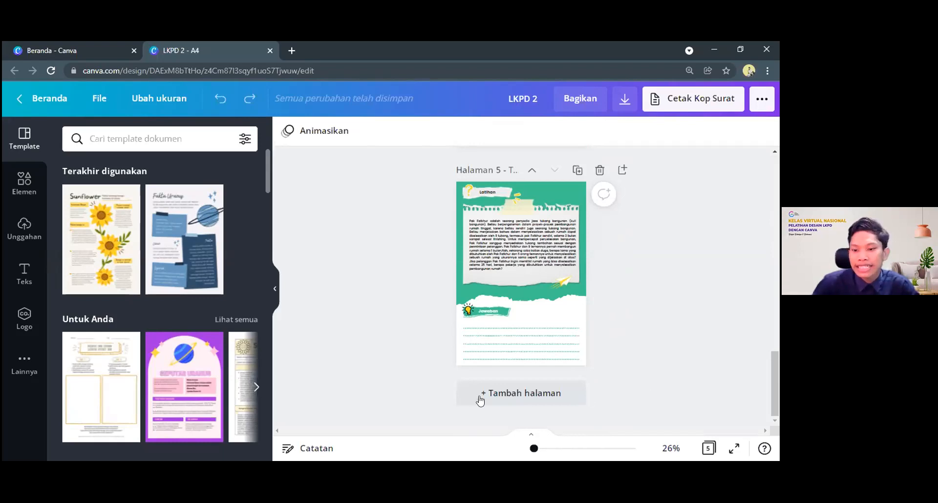
# Add a blank page after the Latihan page at the end of the design
pyautogui.click(531, 393)
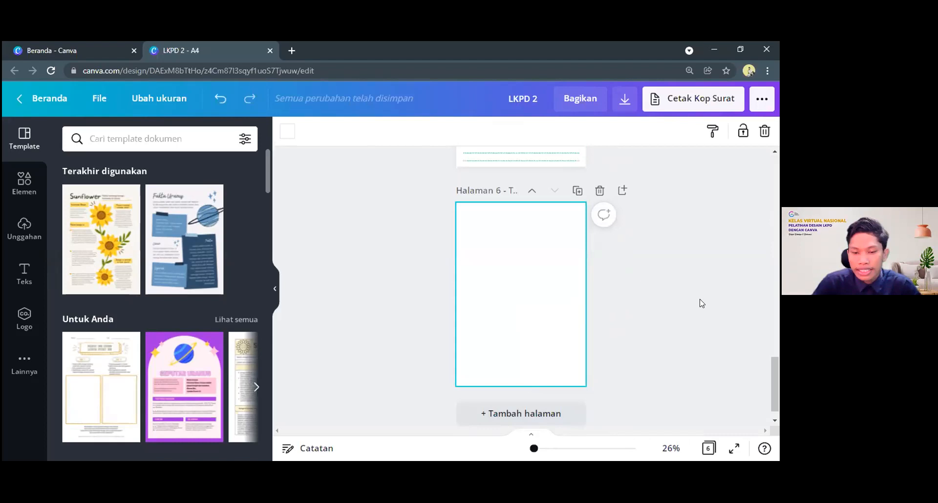
pyautogui.scroll(4, 562, 282)
pyautogui.scroll(-4, 551, 311)
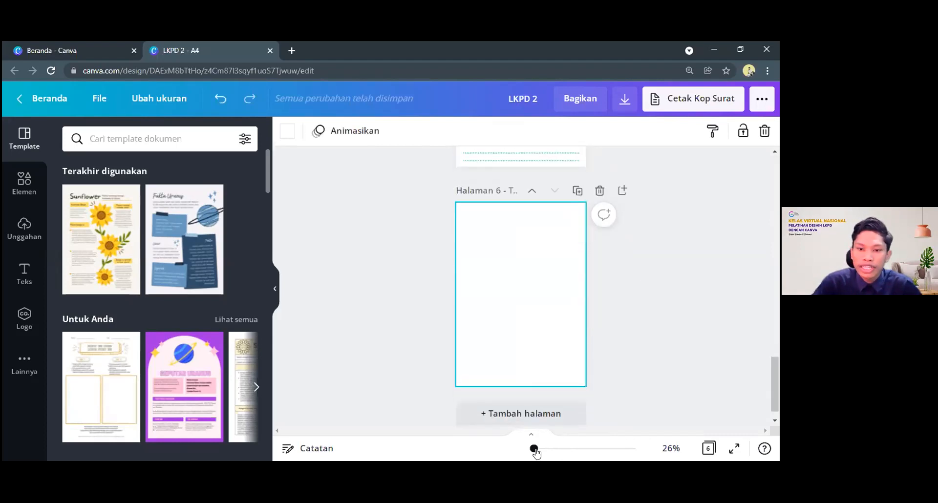
pyautogui.moveTo(541, 450); pyautogui.dragTo(539, 449)
pyautogui.scroll(5, 547, 329)
pyautogui.scroll(-6, 547, 329)
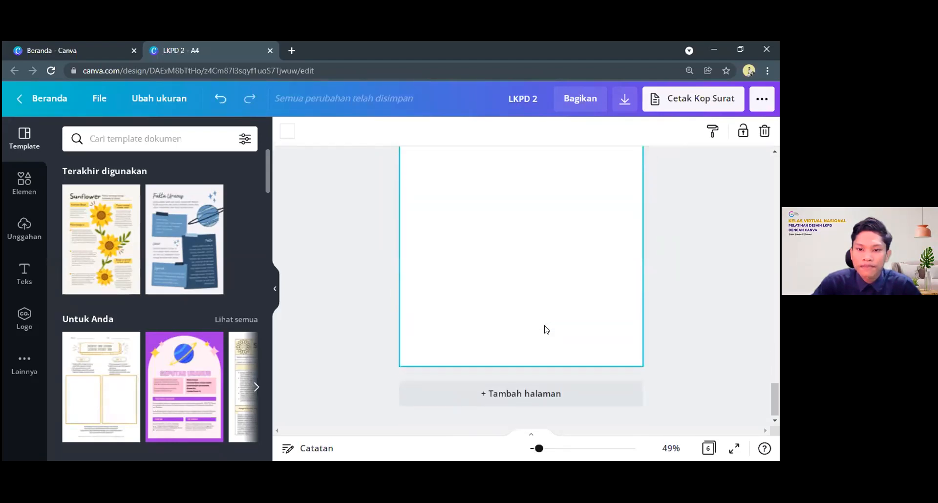
pyautogui.scroll(3, 546, 329)
pyautogui.scroll(4, 546, 330)
pyautogui.scroll(-4, 551, 326)
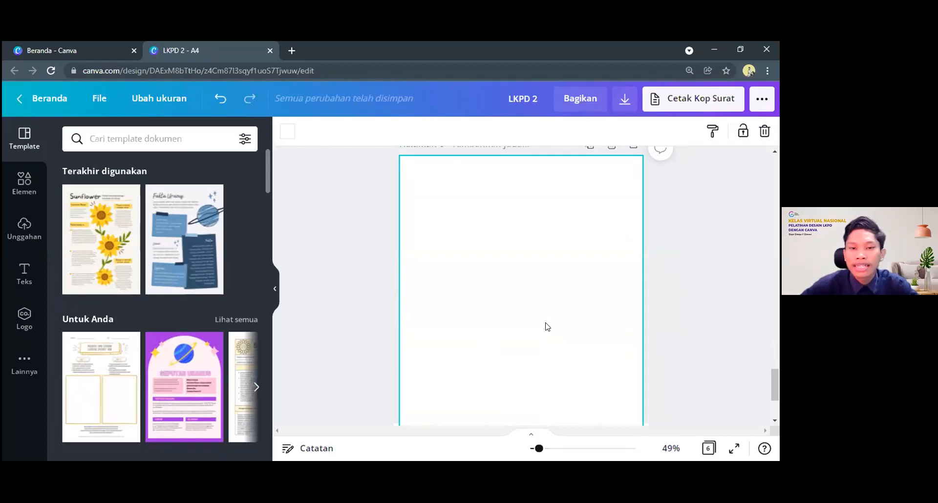
pyautogui.scroll(1, 546, 326)
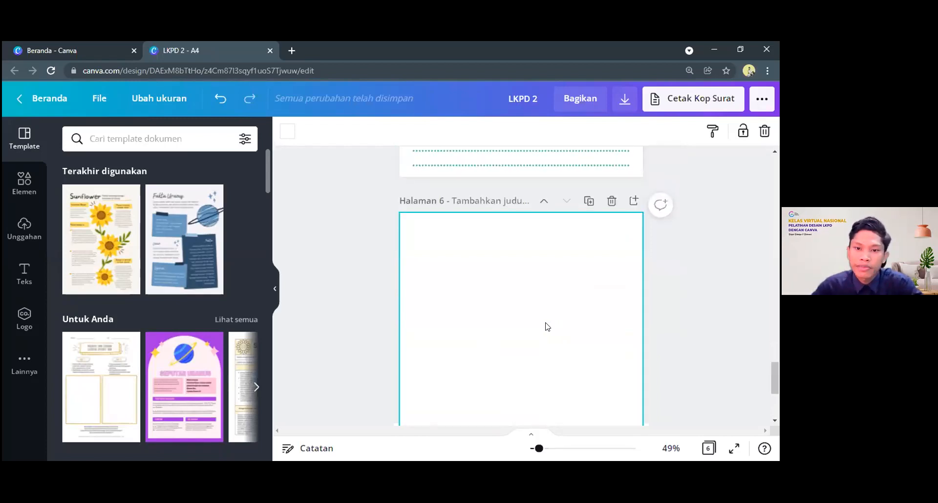
pyautogui.scroll(-1, 547, 326)
pyautogui.scroll(3, 551, 325)
pyautogui.scroll(3, 552, 323)
pyautogui.scroll(-5, 540, 222)
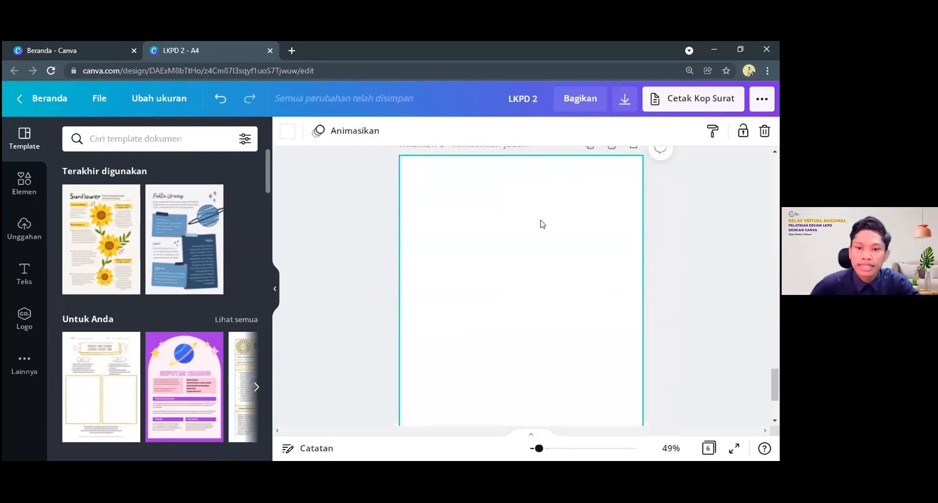
pyautogui.scroll(-1, 477, 237)
pyautogui.scroll(-1, 495, 259)
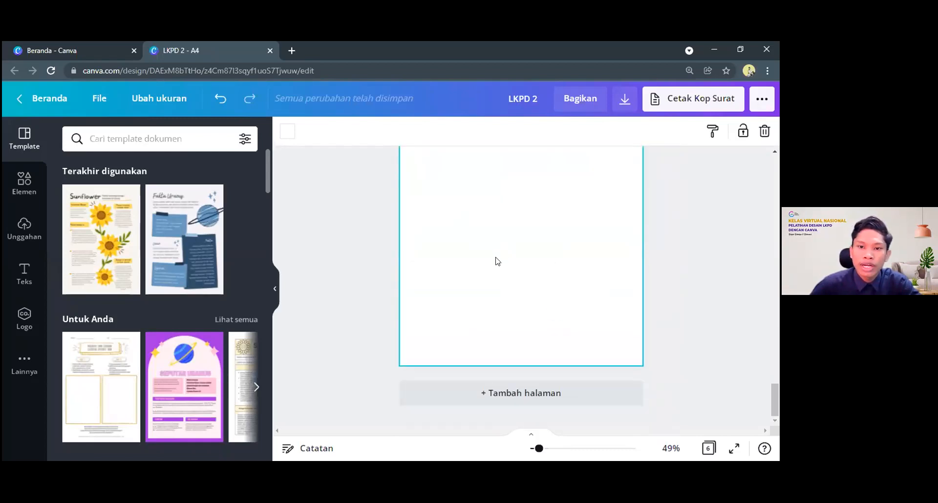
pyautogui.scroll(1, 587, 273)
pyautogui.scroll(2, 586, 273)
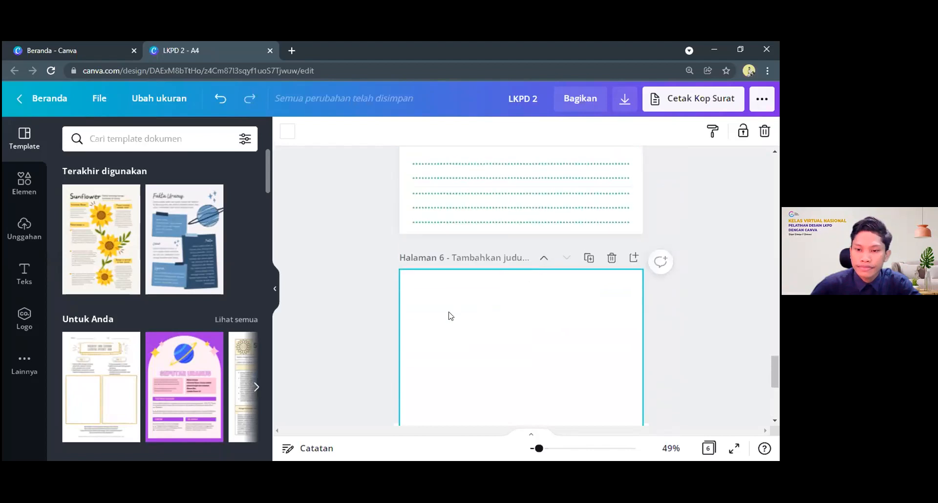
pyautogui.scroll(-2, 473, 319)
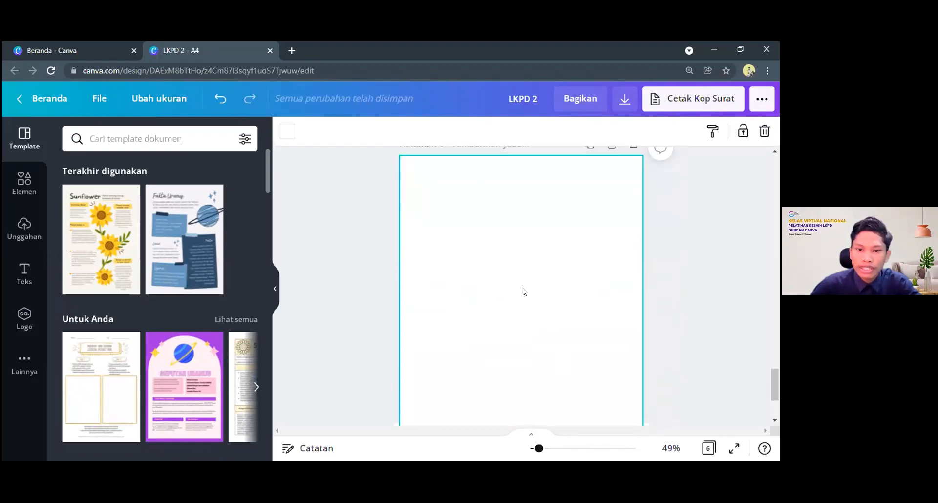
pyautogui.scroll(-1, 499, 294)
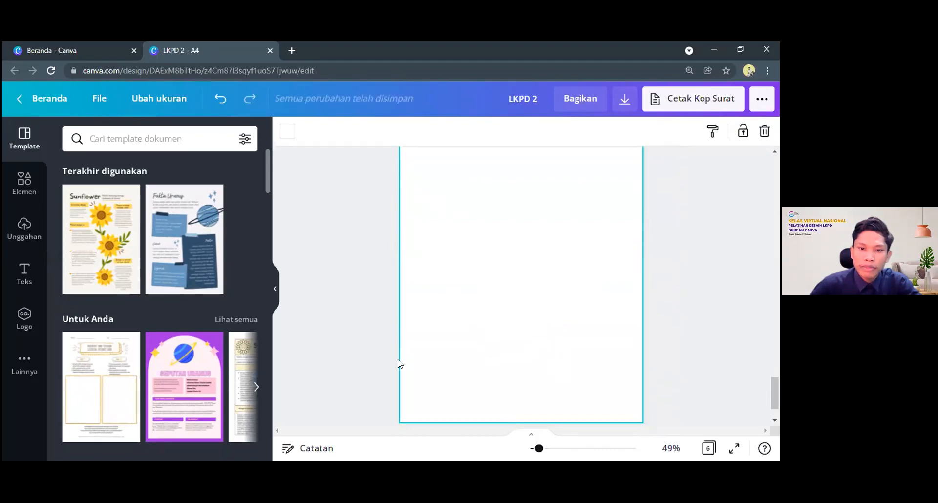
pyautogui.scroll(1, 641, 269)
pyautogui.scroll(2, 635, 255)
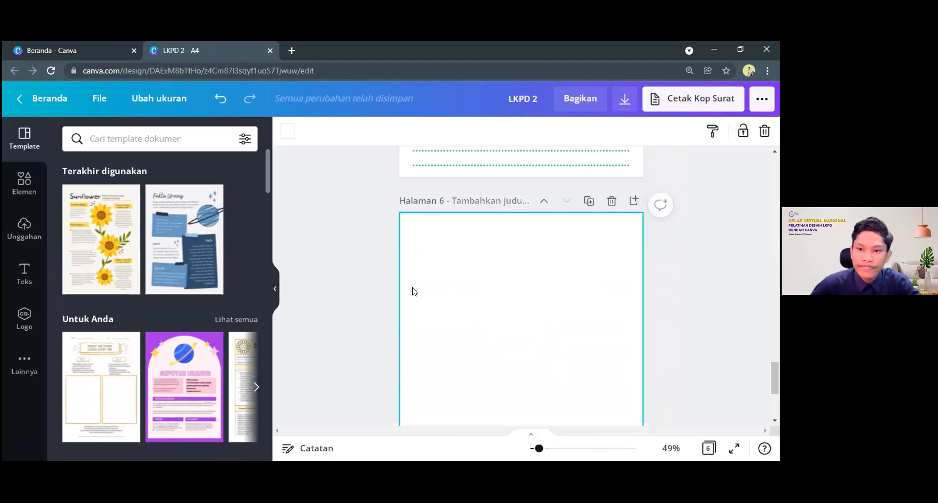
pyautogui.scroll(-1, 444, 348)
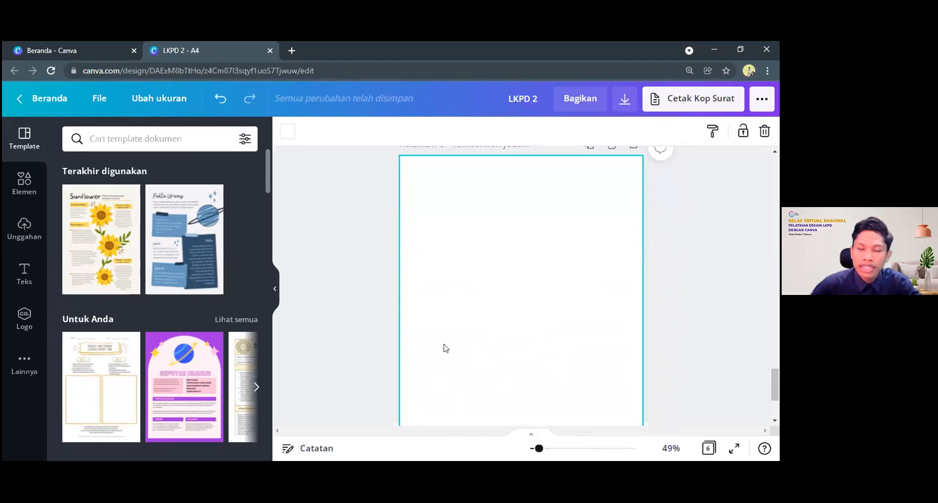
# Set the background of blank page 6 to the green from the document colours
pyautogui.scroll(1, 436, 328)
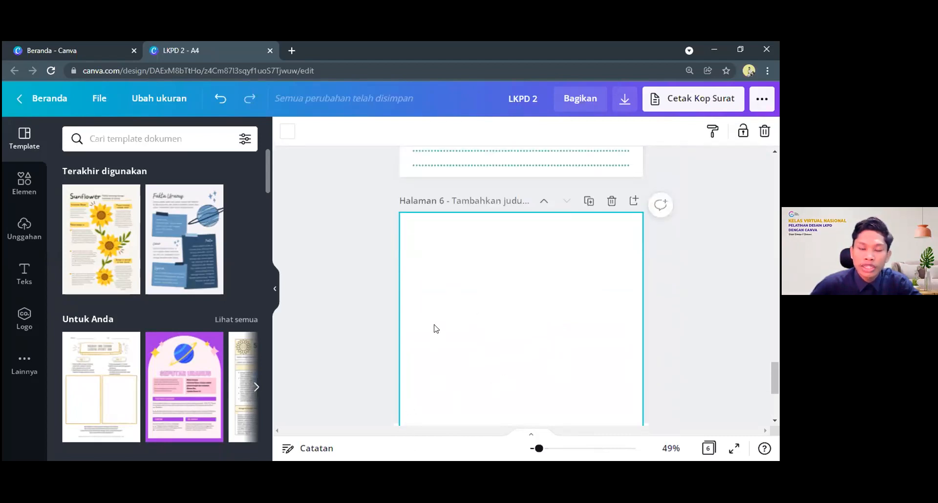
pyautogui.click(286, 137)
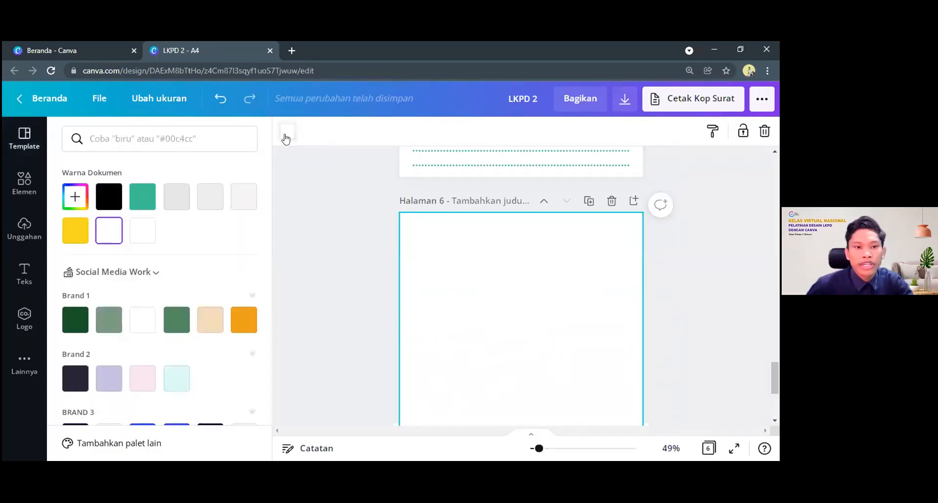
pyautogui.click(147, 201)
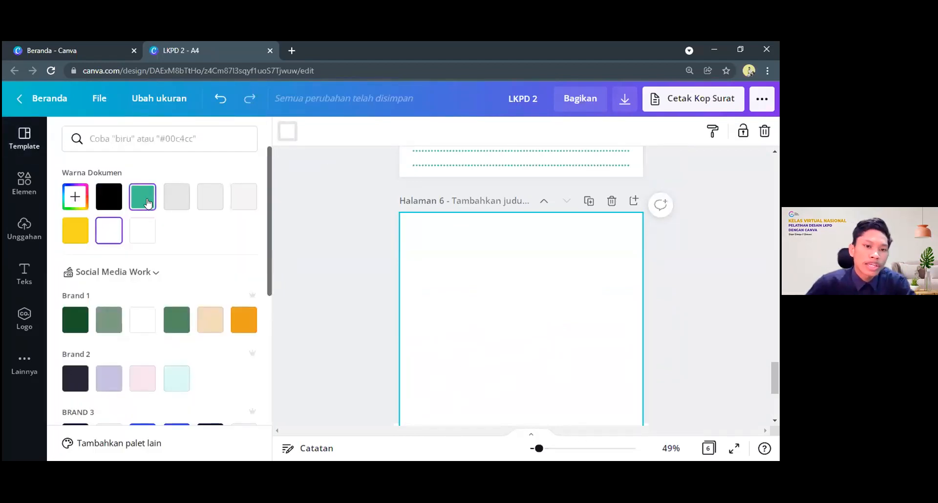
pyautogui.click(678, 295)
# Examine the layout and heading labels of the Latihan page and the Masalah 1 page as reference for page 6
pyautogui.scroll(5, 622, 297)
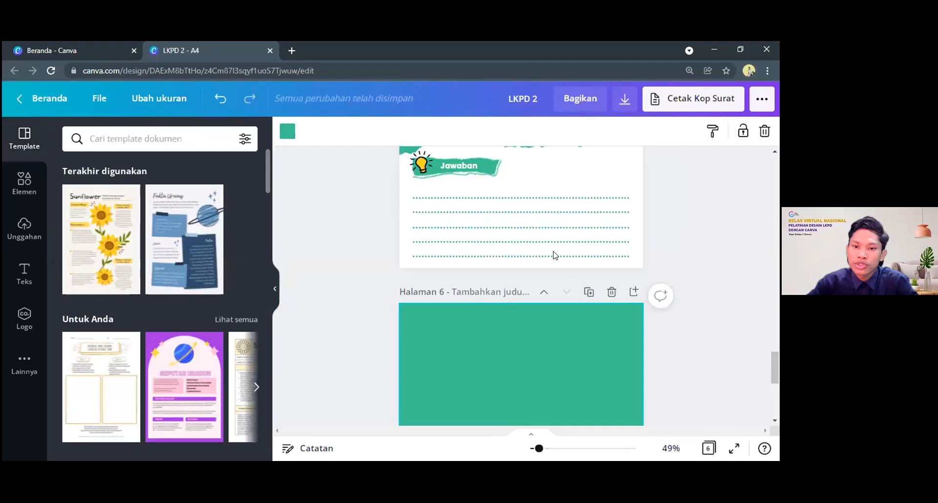
pyautogui.scroll(3, 591, 281)
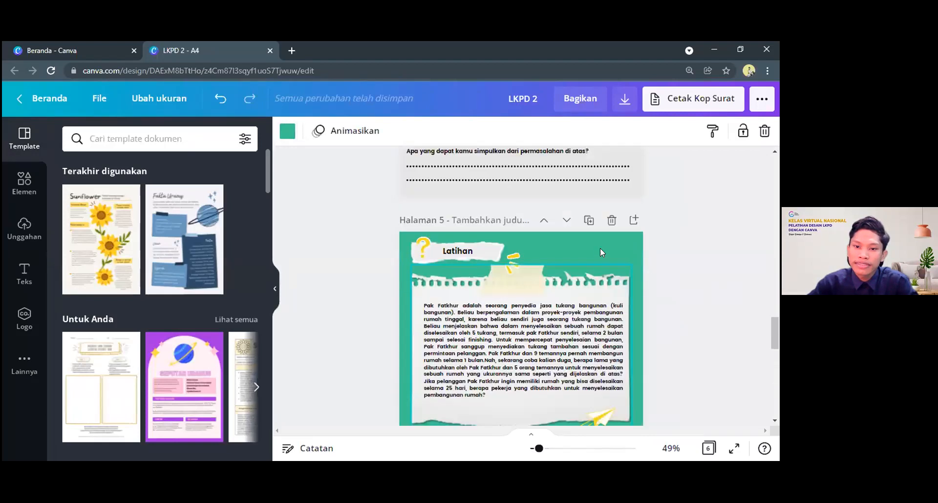
pyautogui.scroll(1, 591, 282)
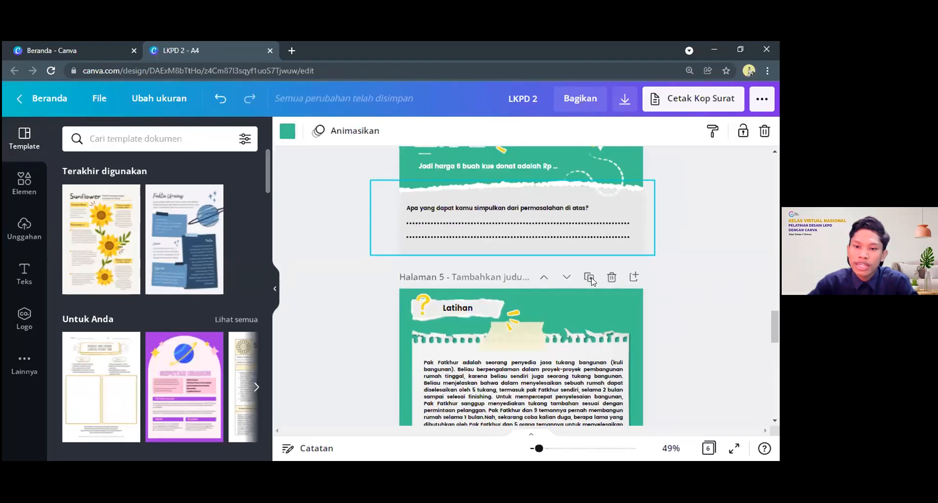
pyautogui.scroll(-11, 591, 280)
pyautogui.scroll(4, 507, 265)
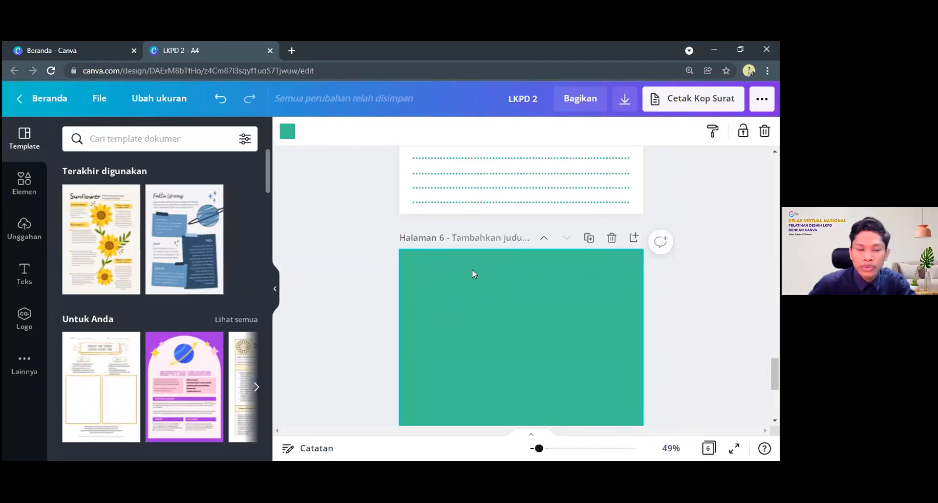
pyautogui.scroll(5, 472, 272)
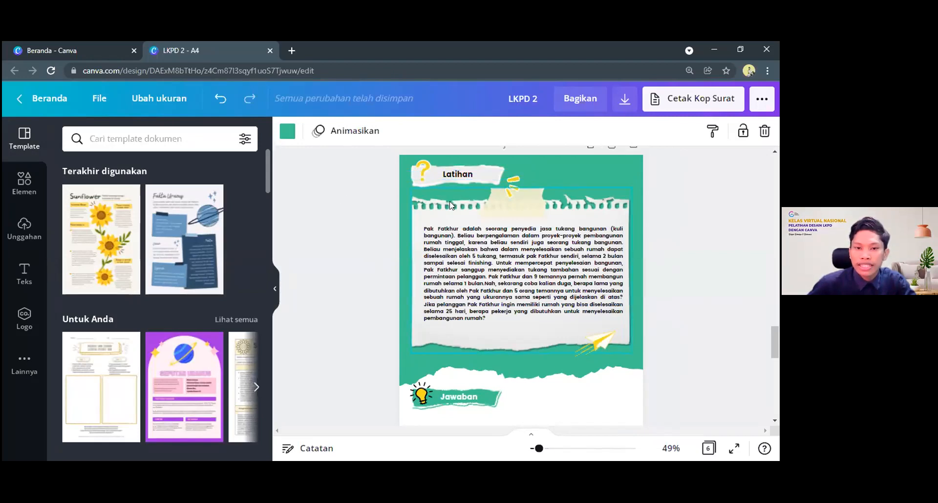
pyautogui.scroll(10, 514, 258)
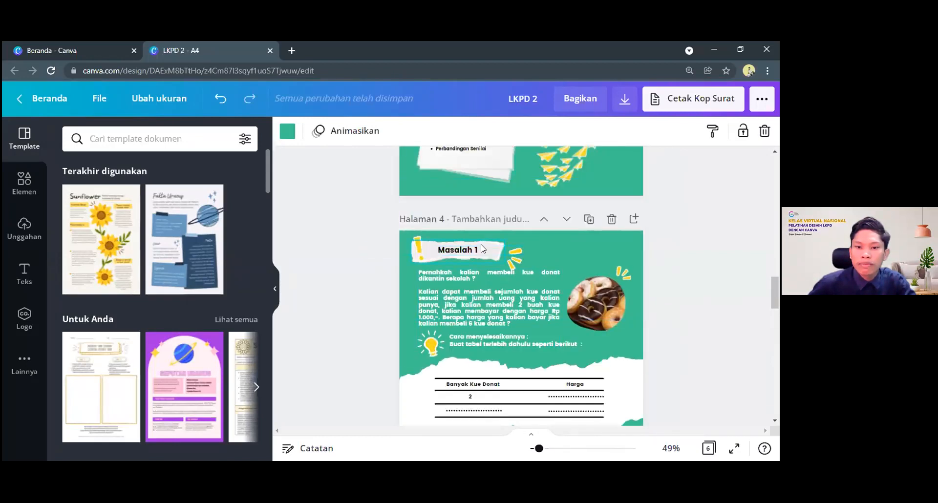
# Open the elements library while returning to the Latihan page
pyautogui.scroll(-10, 481, 260)
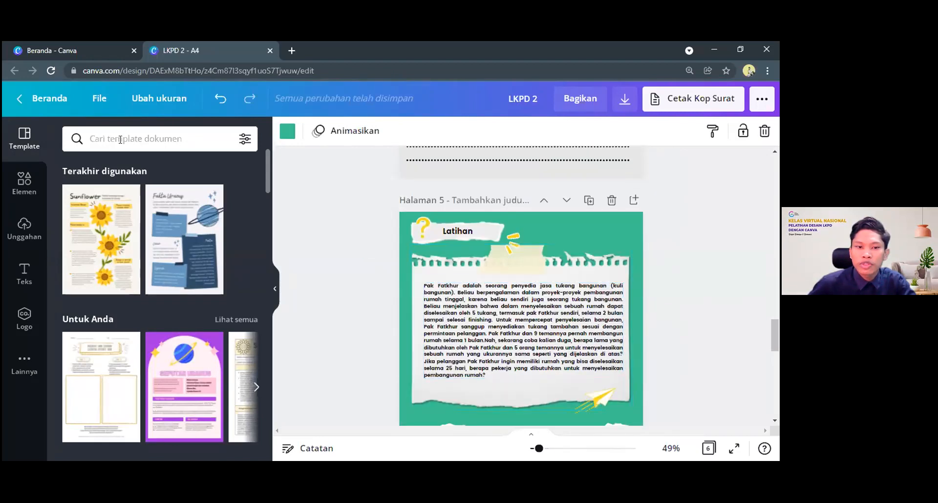
pyautogui.click(113, 138)
pyautogui.click(14, 191)
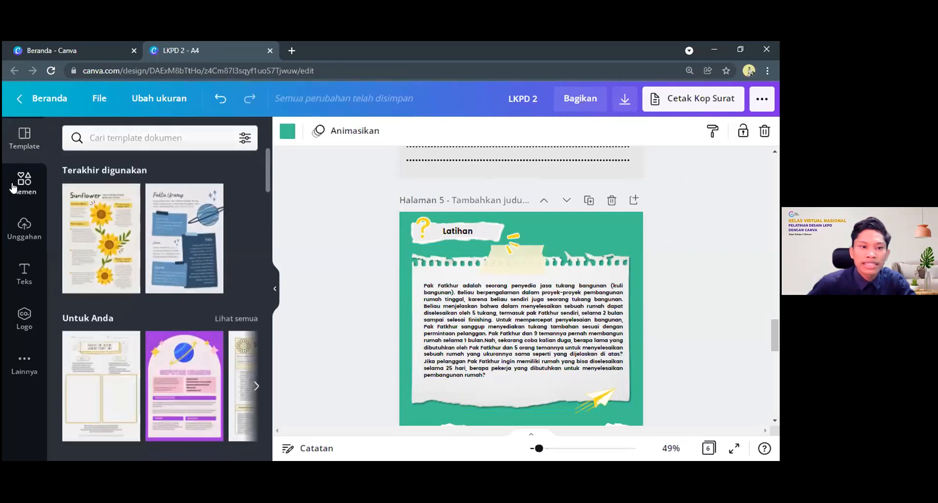
pyautogui.click(126, 138)
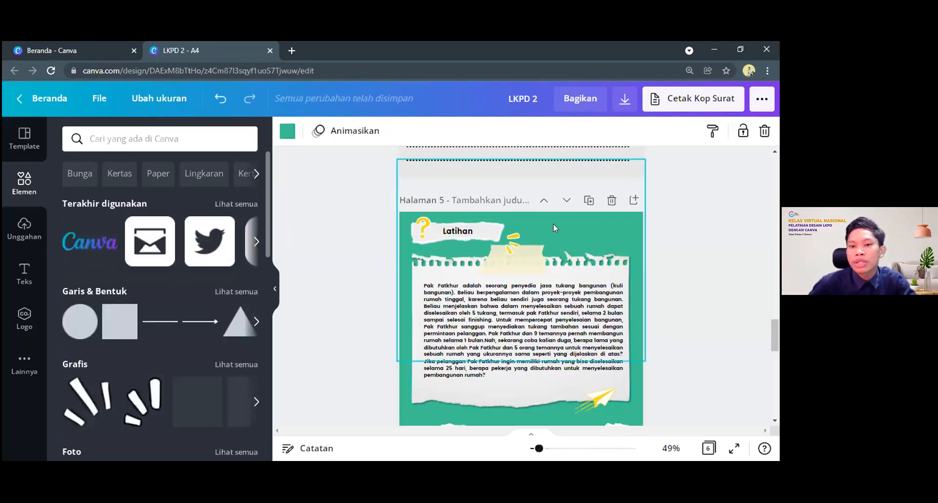
# Copy the whole Latihan heading group, including its question mark, paper label and yellow accents, from page 5 onto page 6
pyautogui.moveTo(355, 219); pyautogui.dragTo(500, 261)
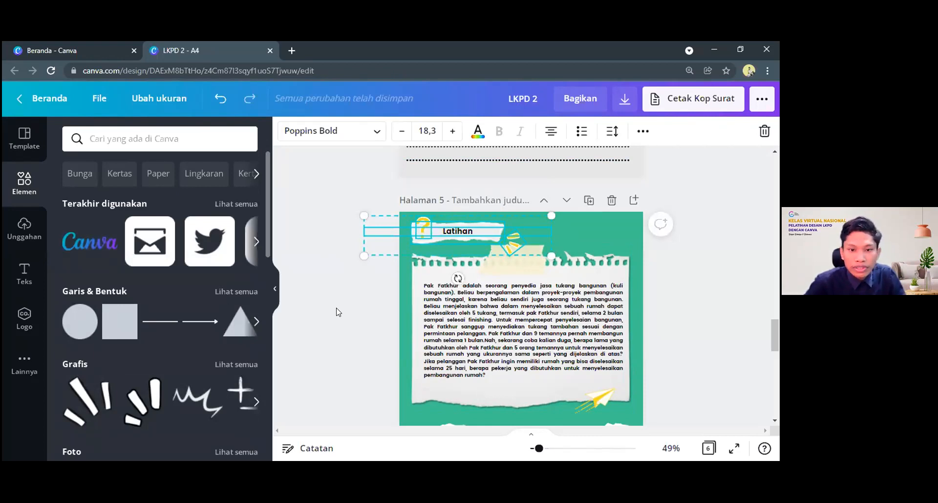
pyautogui.scroll(-10, 478, 304)
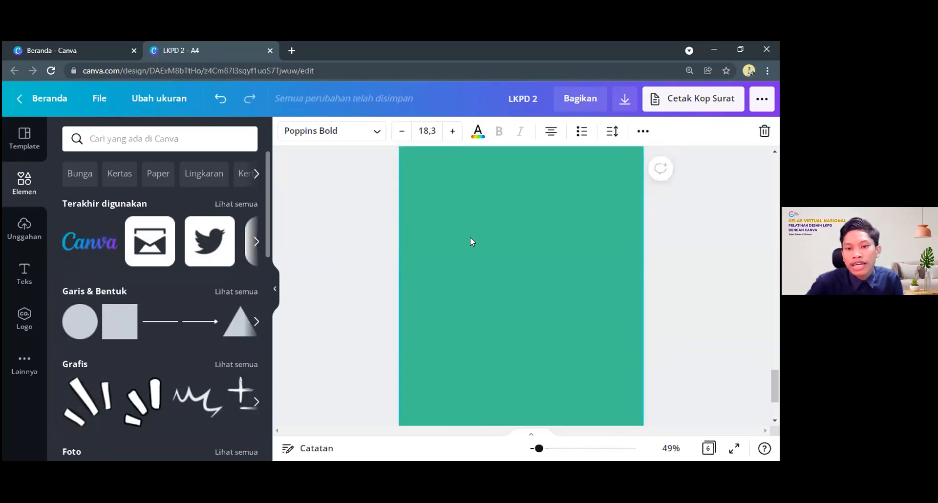
pyautogui.scroll(1, 467, 252)
pyautogui.click(497, 243)
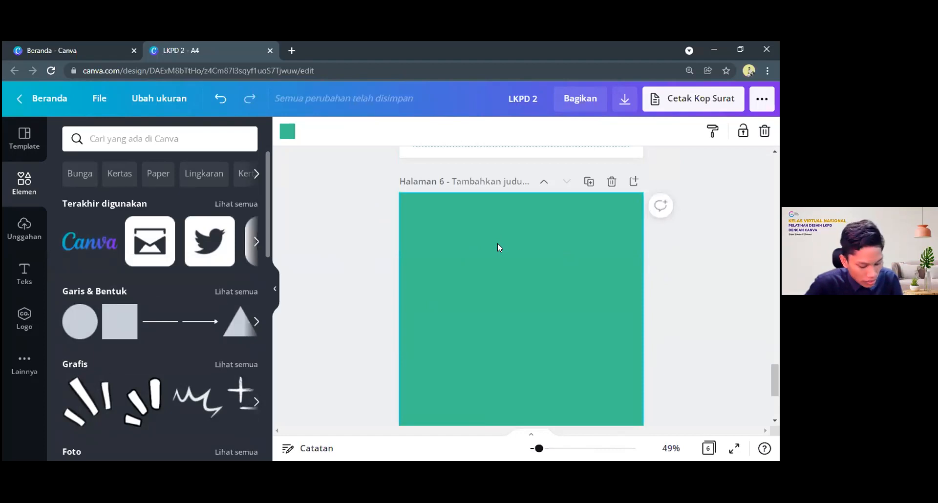
pyautogui.hotkey('ctrl', 'v')
pyautogui.click(335, 276)
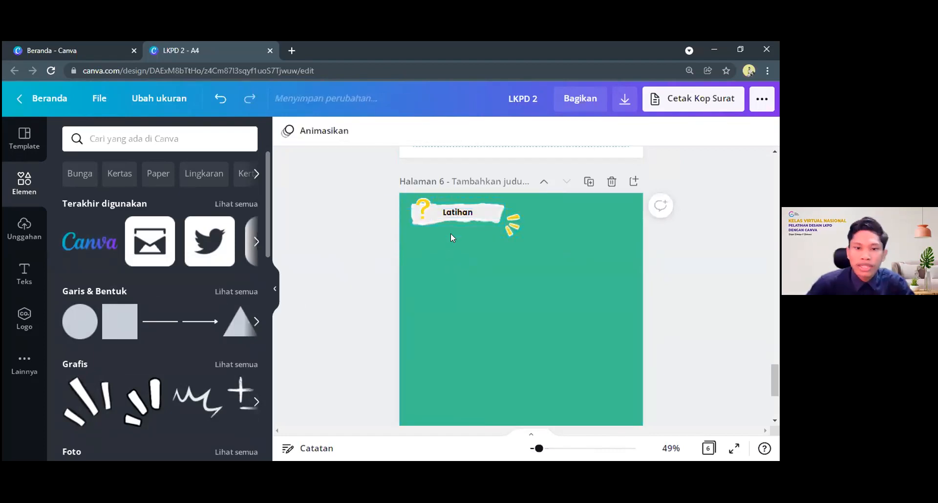
# Replace the text of the copied heading on page 6 with "Biografi"
pyautogui.scroll(6, 466, 221)
pyautogui.scroll(2, 468, 227)
pyautogui.scroll(-8, 469, 224)
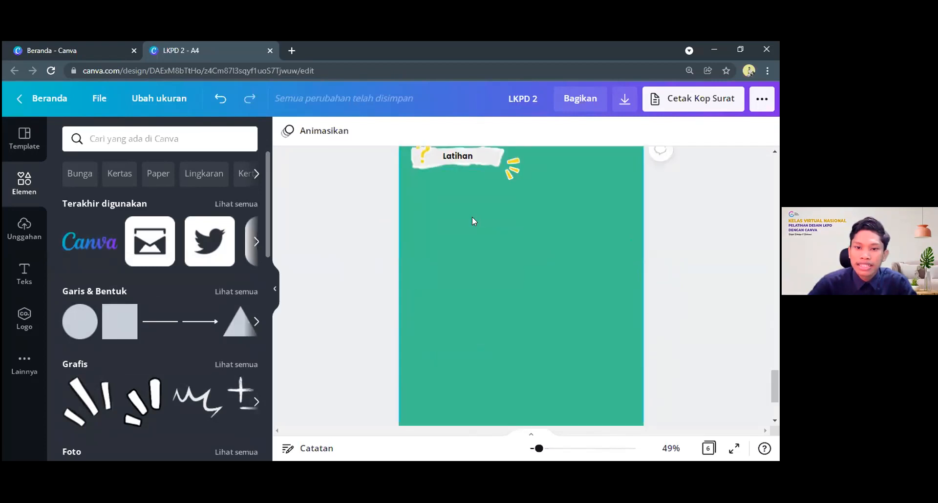
pyautogui.scroll(2, 472, 217)
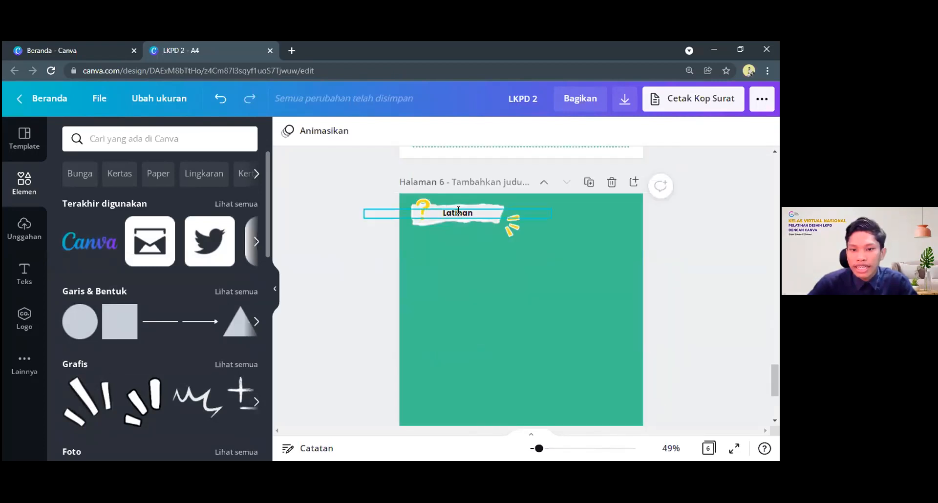
pyautogui.click(458, 211)
pyautogui.press('BackSpace')
pyautogui.press('BackSpace')
pyautogui.press('BackSpace')
pyautogui.press('BackSpace')
pyautogui.press('BackSpace')
pyautogui.press('BackSpace')
pyautogui.press('BackSpace')
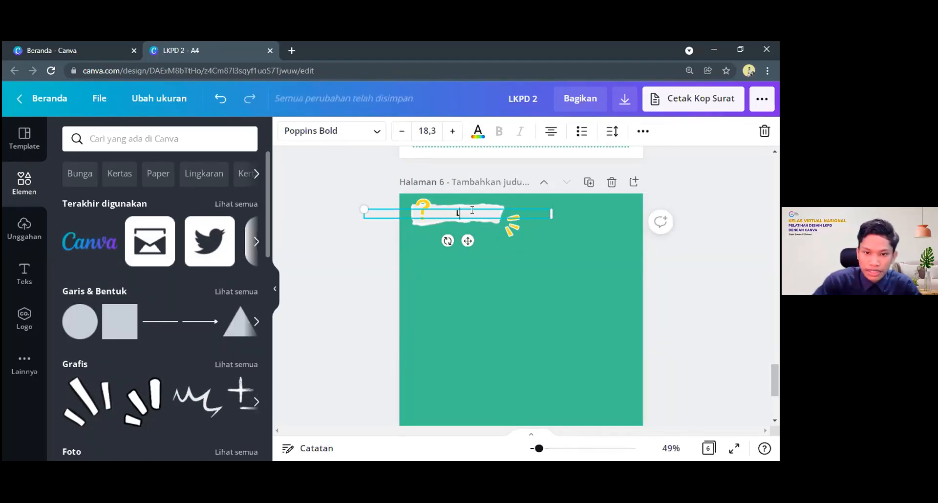
pyautogui.write('Biografi')
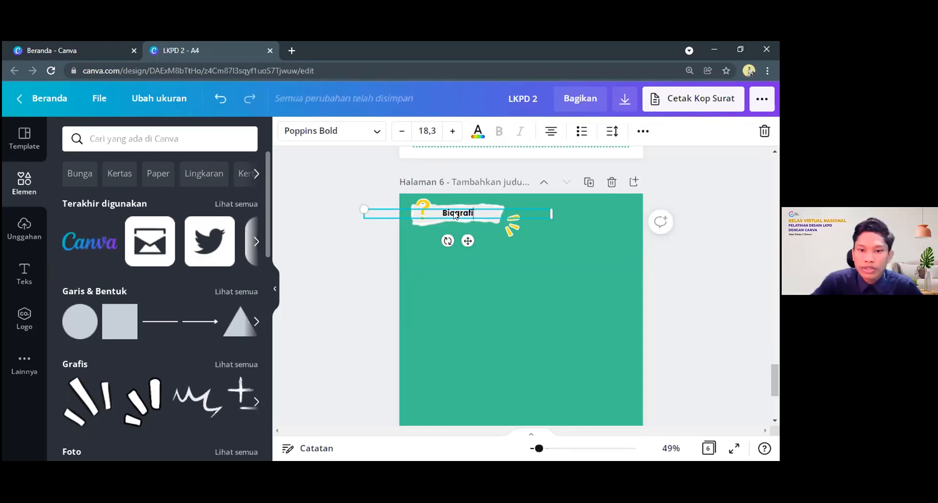
pyautogui.click(530, 255)
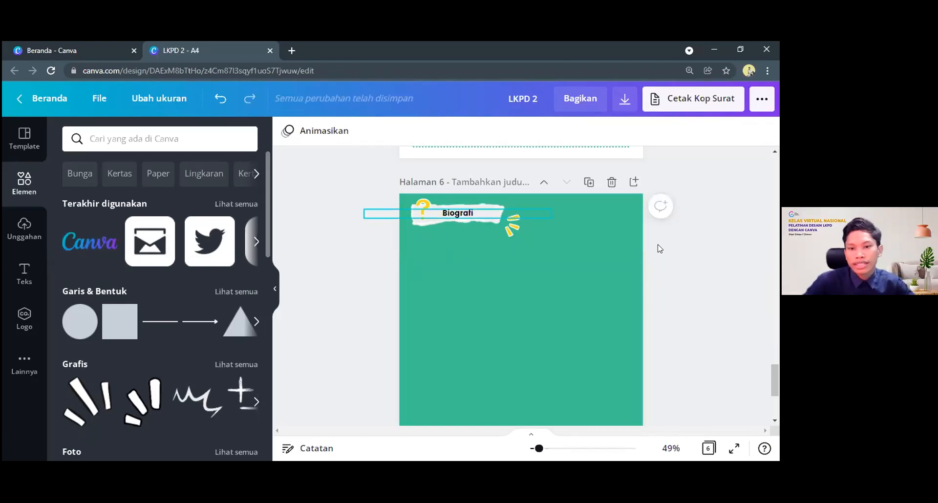
# Examine the Latihan page's taped torn paper and Jawaban section as a layout reference for page 6
pyautogui.scroll(-1, 665, 246)
pyautogui.scroll(3, 668, 246)
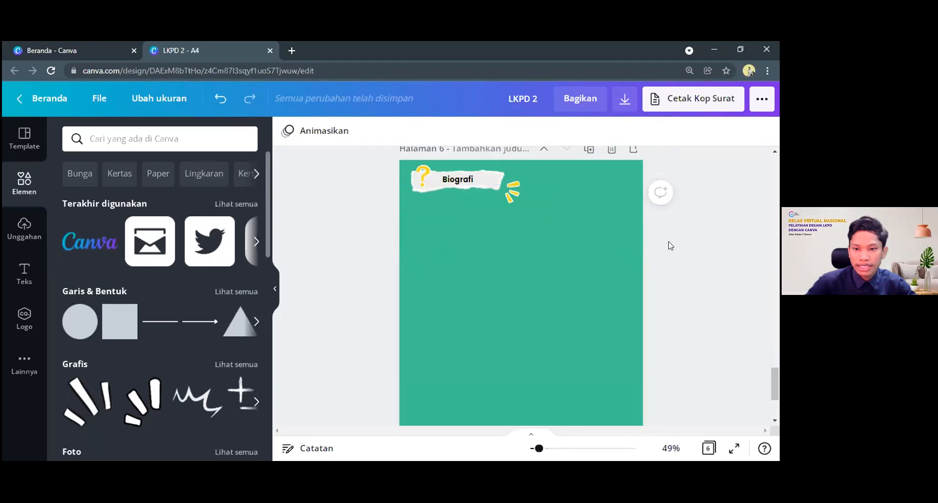
pyautogui.scroll(2, 668, 274)
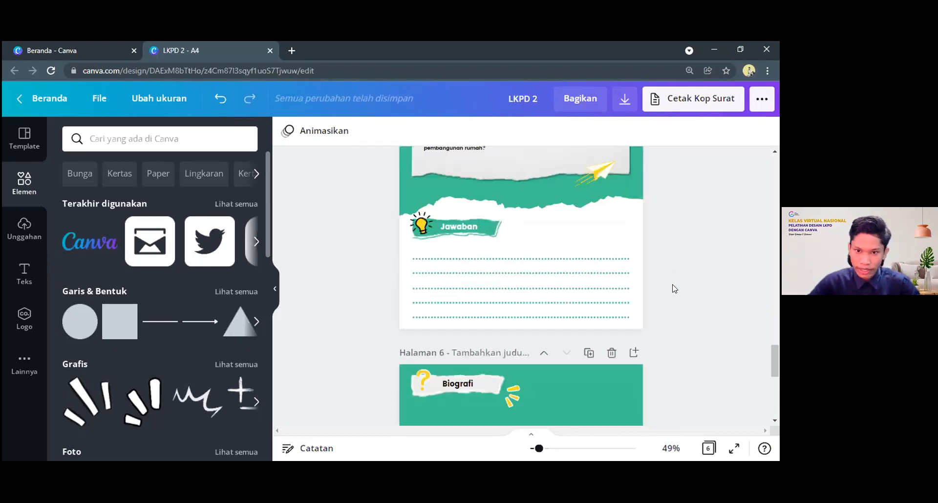
pyautogui.scroll(-4, 672, 288)
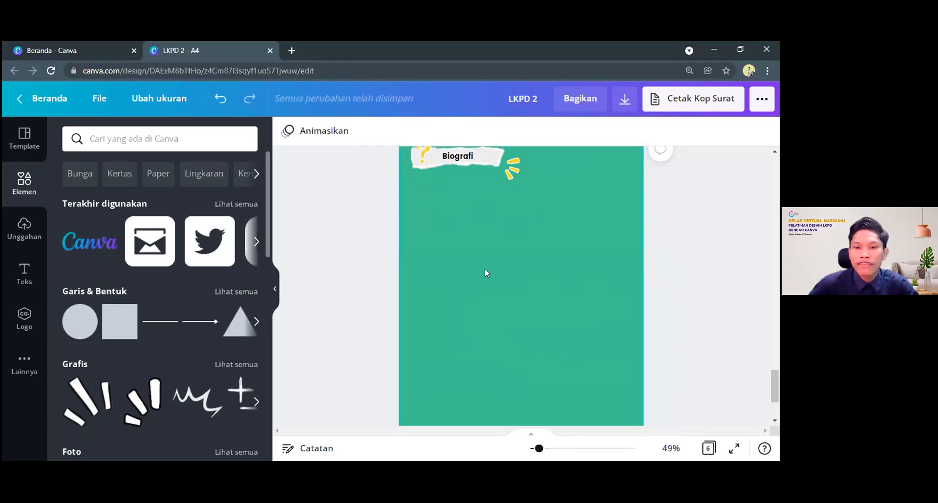
pyautogui.scroll(8, 485, 273)
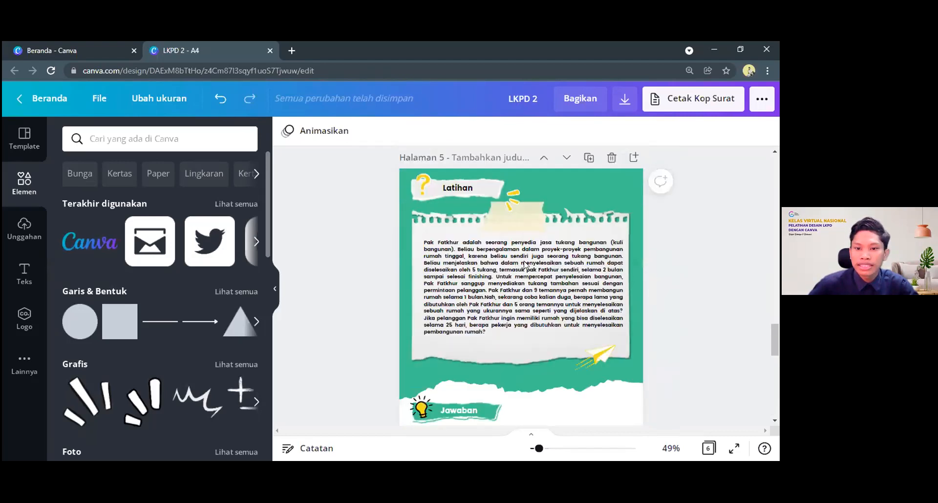
pyautogui.scroll(1, 526, 265)
pyautogui.click(544, 266)
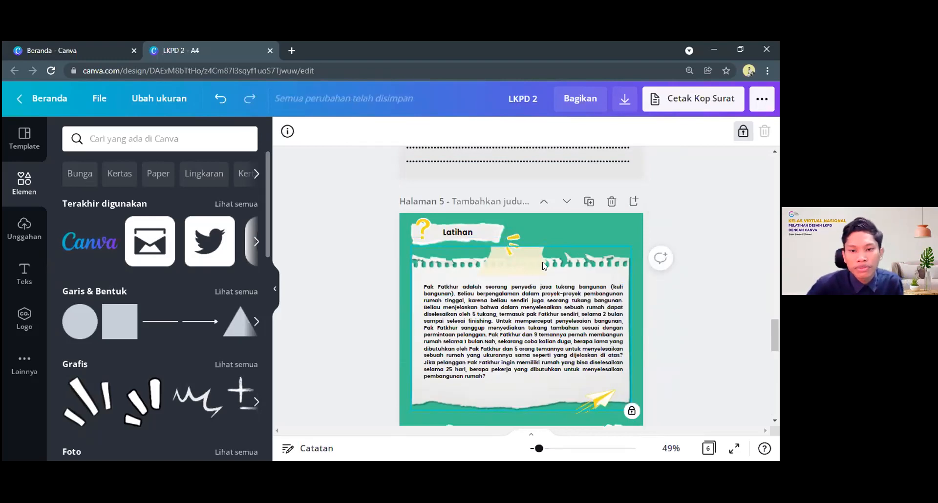
pyautogui.scroll(-4, 537, 254)
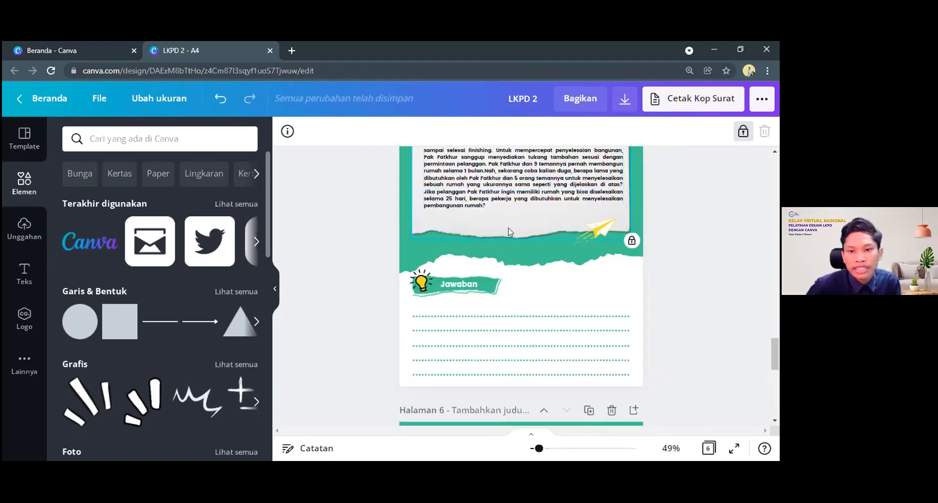
pyautogui.scroll(3, 528, 230)
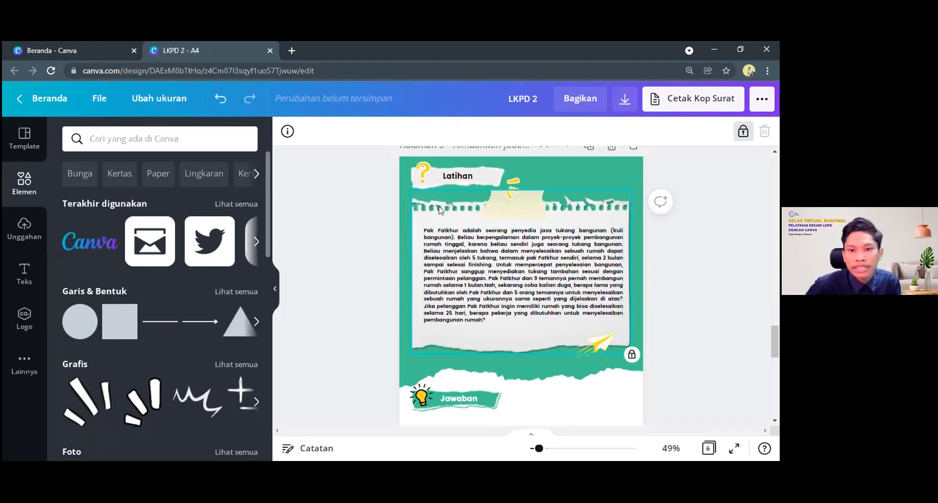
# Search the elements library for "kertas" and browse the paper graphics for a sheet like the one on the Latihan page
pyautogui.click(120, 137)
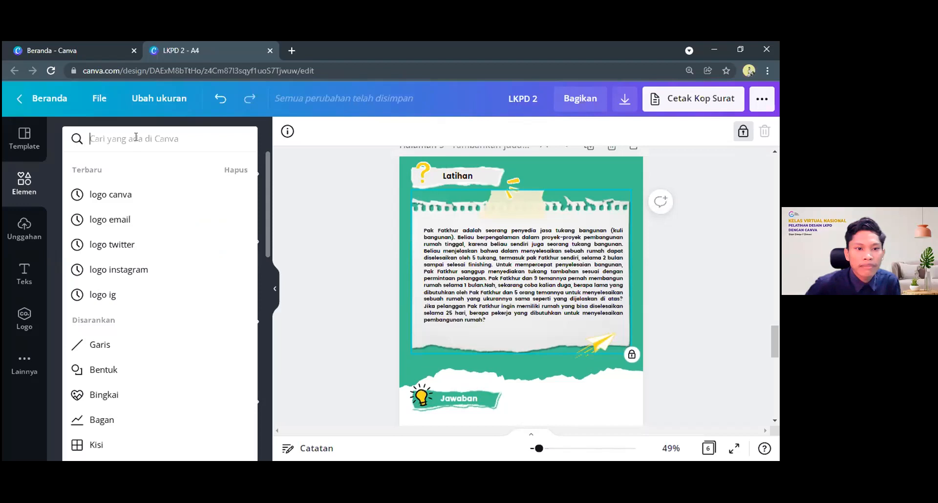
pyautogui.write('kertas')
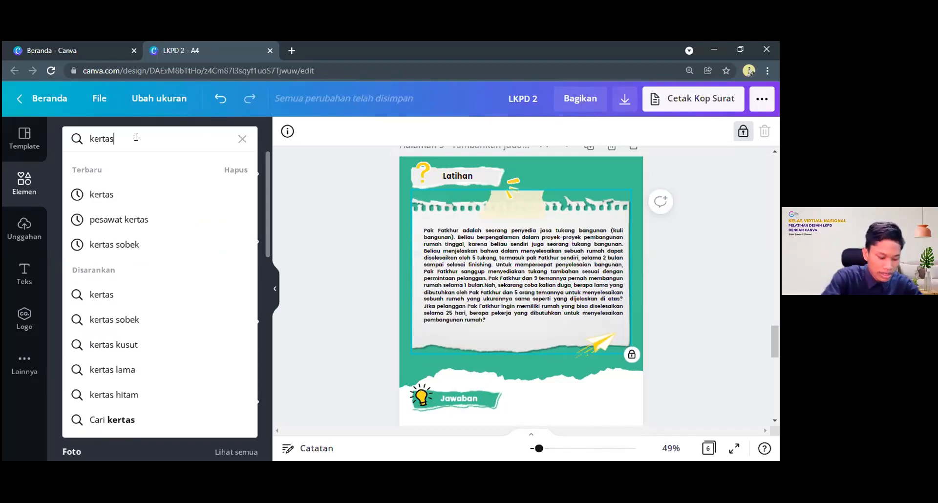
pyautogui.press('Return')
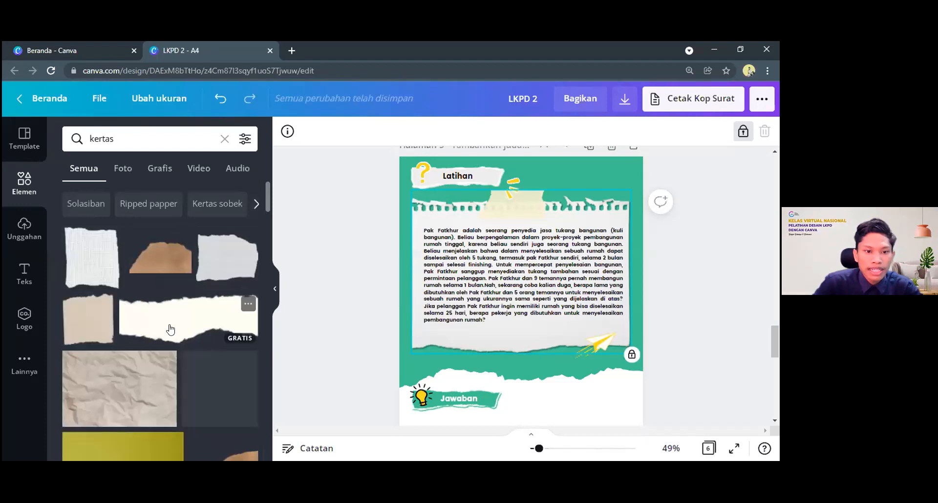
pyautogui.scroll(-5, 147, 323)
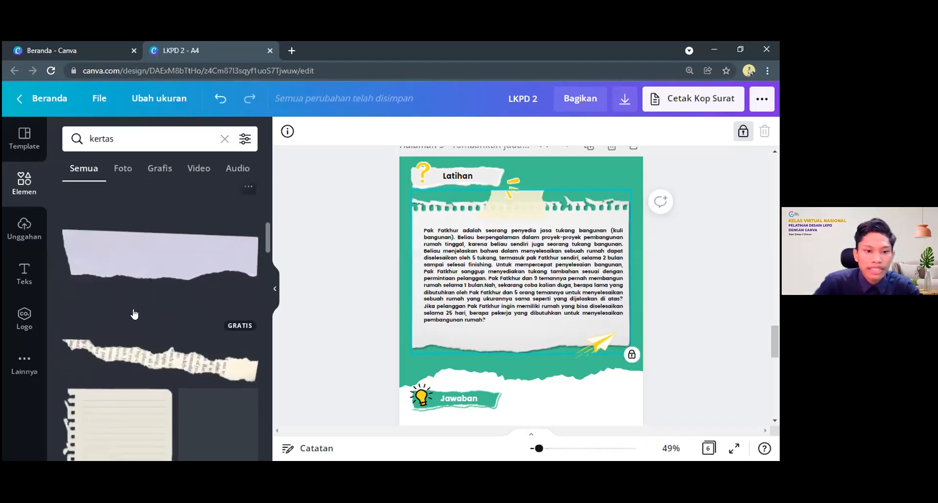
pyautogui.scroll(-10, 134, 315)
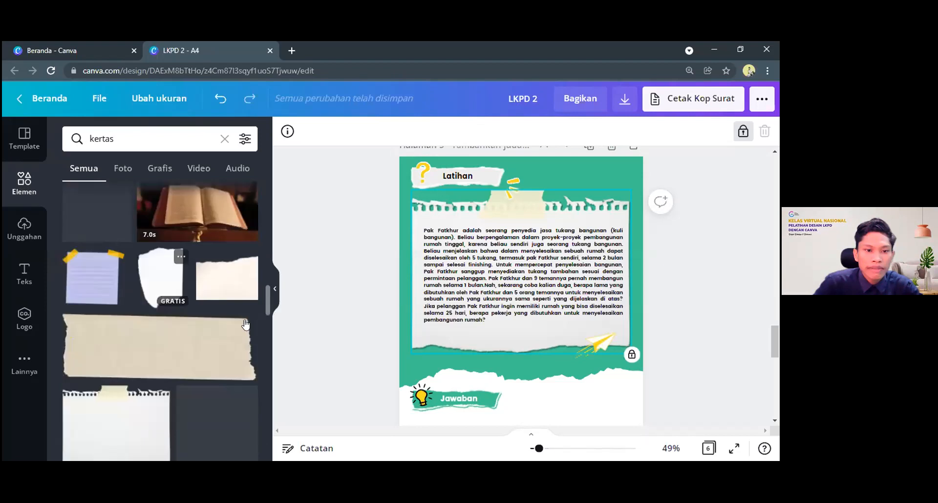
pyautogui.scroll(-3, 146, 275)
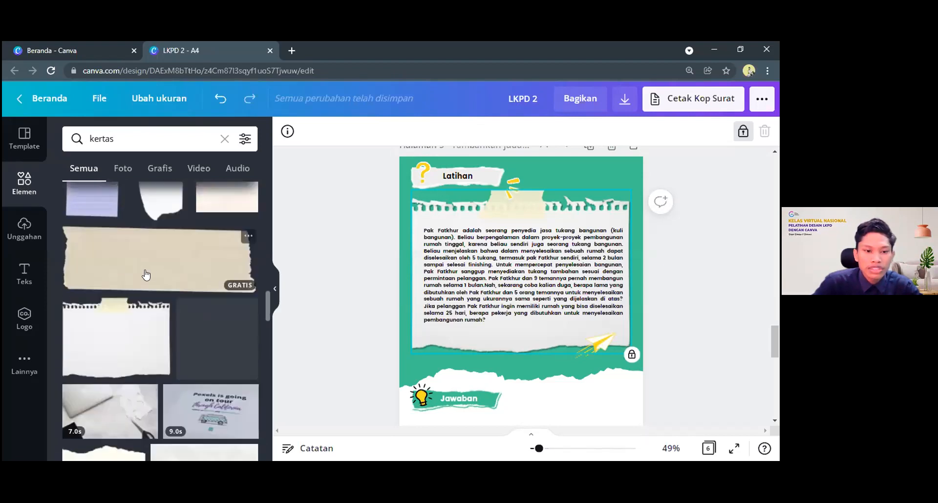
pyautogui.scroll(-2, 119, 242)
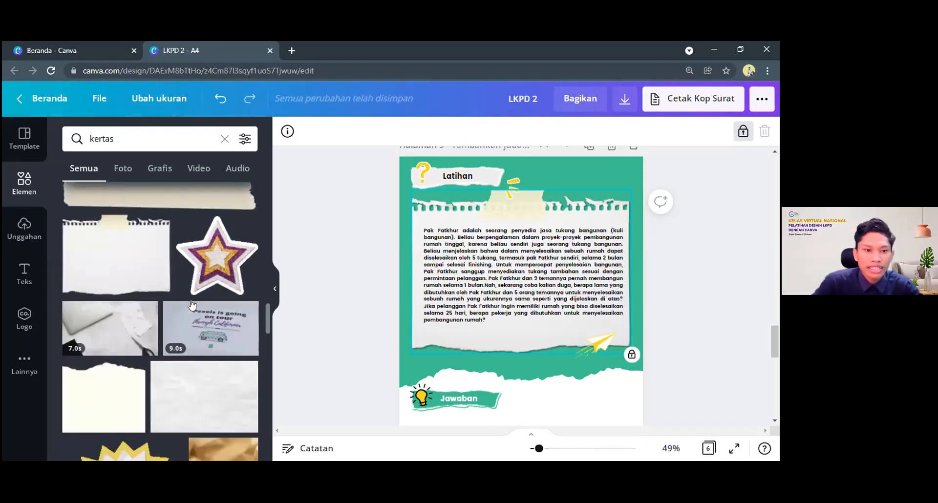
pyautogui.scroll(5, 162, 297)
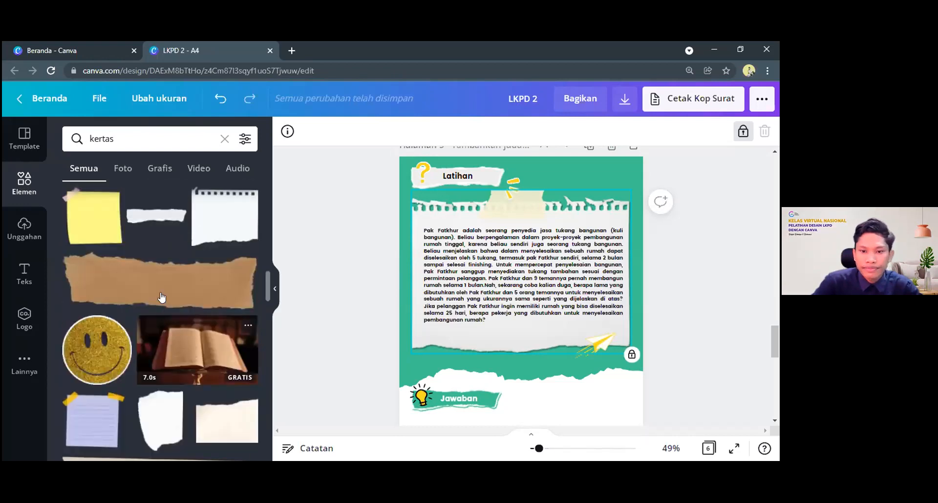
pyautogui.scroll(5, 162, 297)
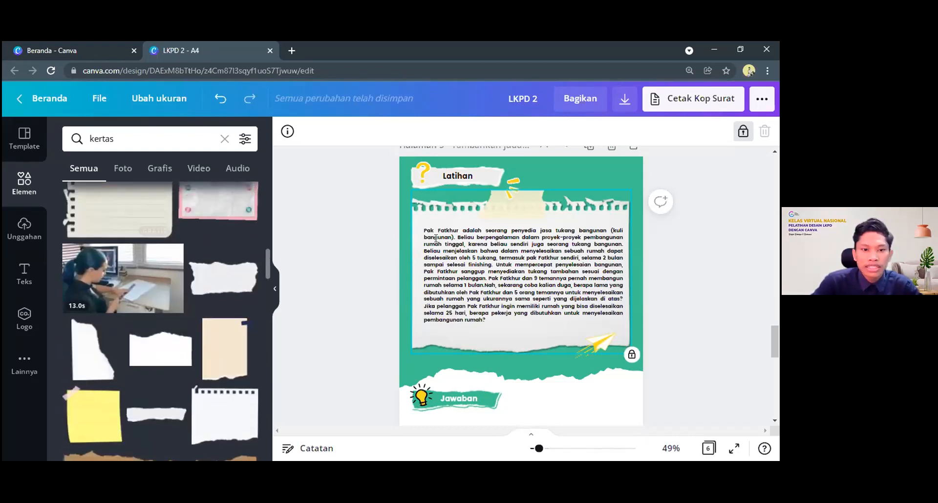
# Try to copy the locked torn paper from the Latihan page onto page 6, and undo the paste
pyautogui.click(673, 193)
pyautogui.click(581, 202)
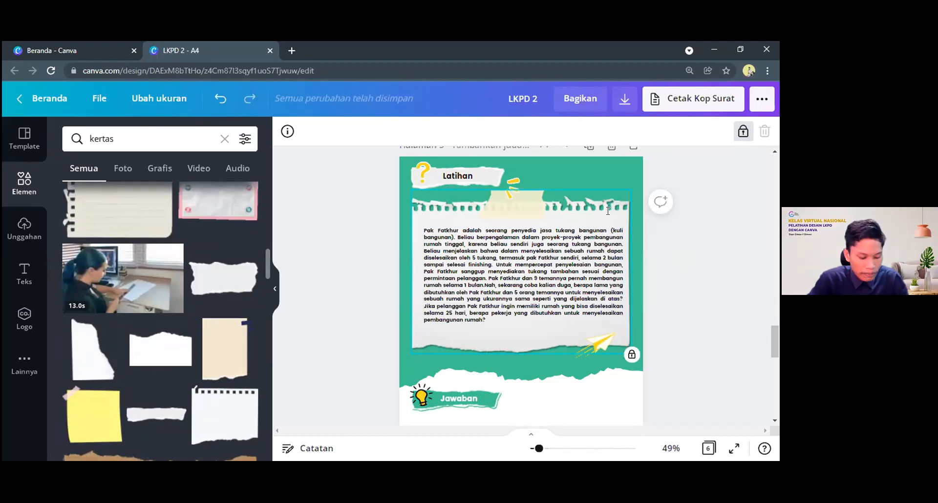
pyautogui.scroll(-6, 608, 211)
pyautogui.click(563, 270)
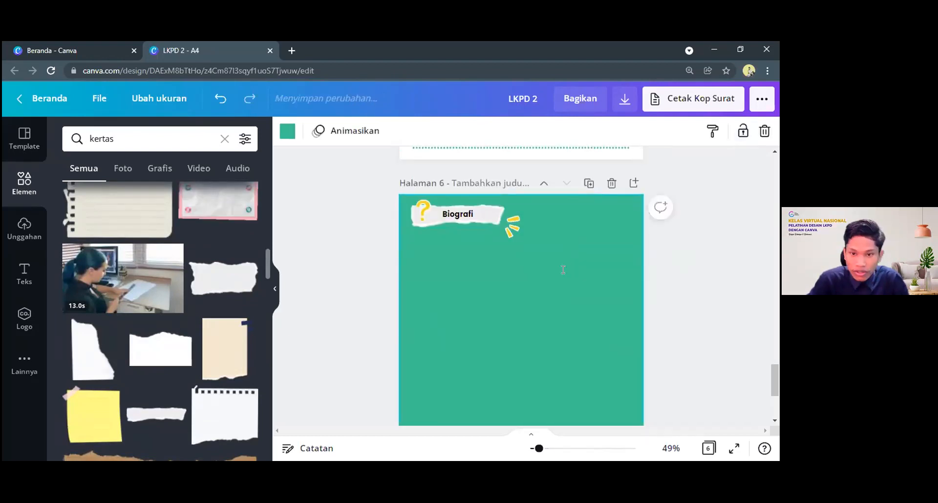
pyautogui.hotkey('ctrl', 'v')
pyautogui.hotkey('ctrl', 'z')
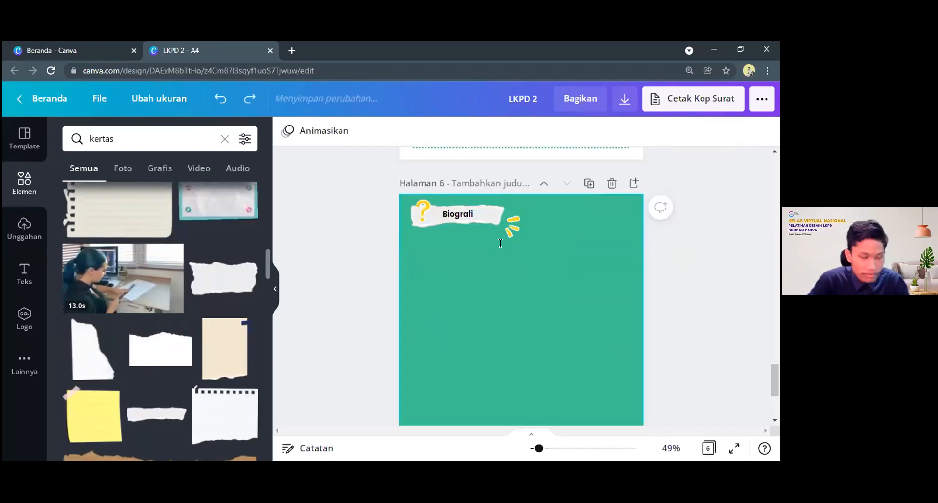
# Unlock the taped torn paper on the Latihan page and paste a copy of it below the Biografi heading on page 6
pyautogui.scroll(8, 539, 322)
pyautogui.click(539, 321)
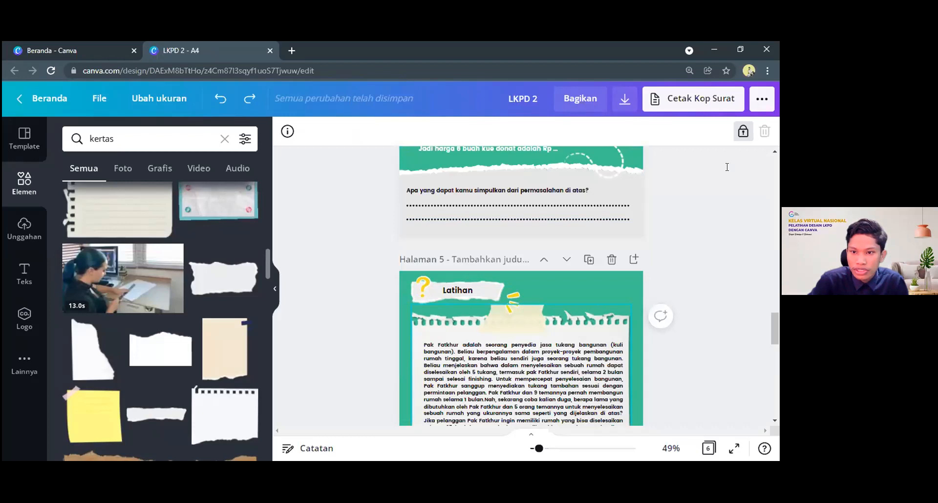
pyautogui.scroll(-1, 727, 166)
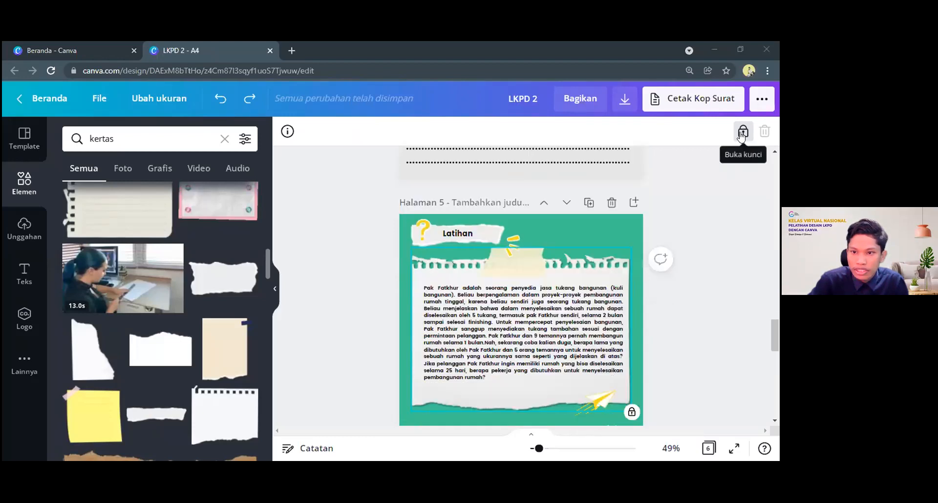
pyautogui.click(547, 263)
pyautogui.scroll(-7, 494, 337)
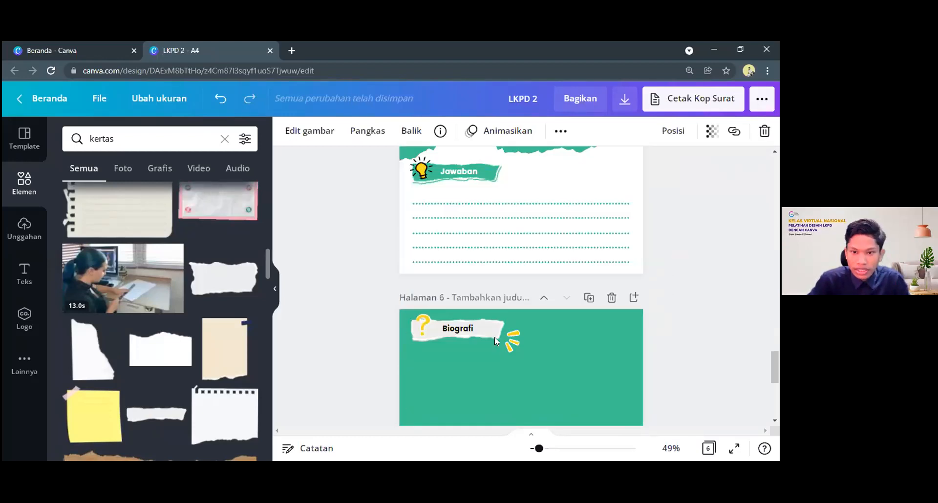
pyautogui.click(511, 323)
pyautogui.hotkey('ctrl', 'v')
pyautogui.scroll(-3, 554, 277)
pyautogui.scroll(2, 489, 297)
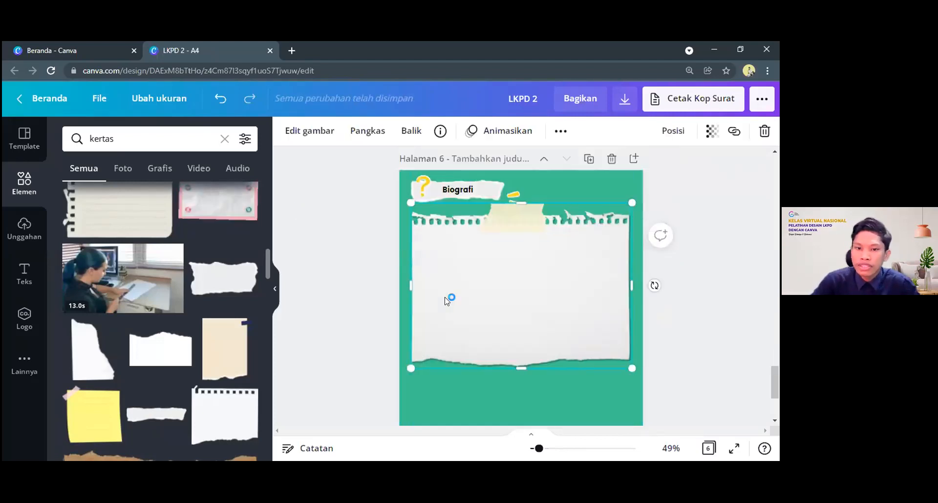
# Review the worksheet from the Biografi page back to the cover and down again, checking how each page uses torn-paper elements
pyautogui.scroll(1, 445, 302)
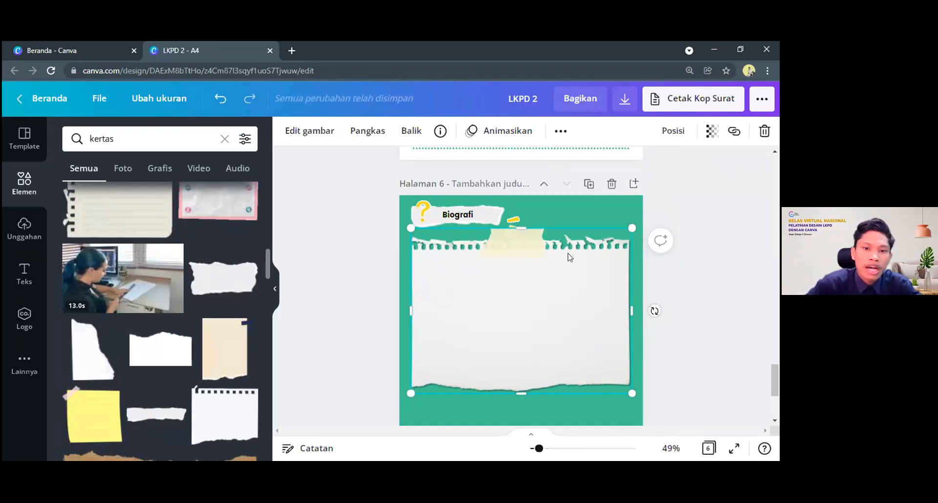
pyautogui.click(680, 220)
pyautogui.scroll(1, 682, 226)
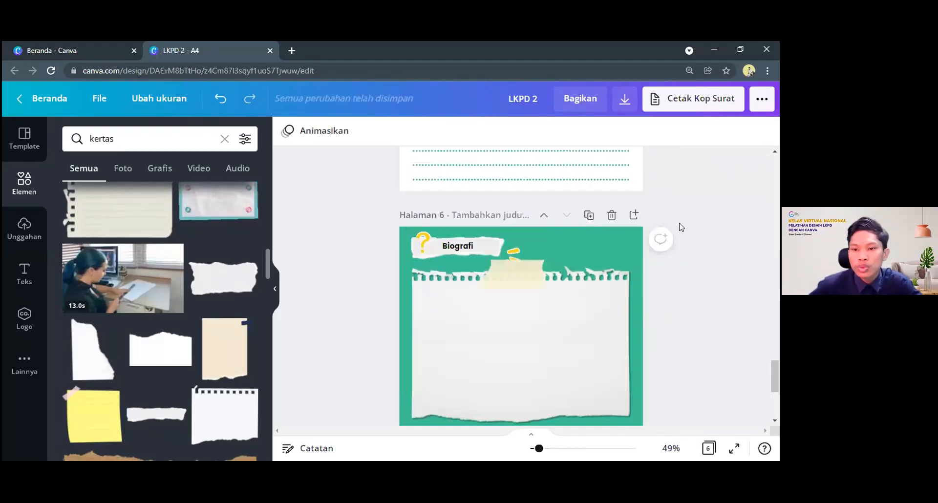
pyautogui.scroll(3, 681, 227)
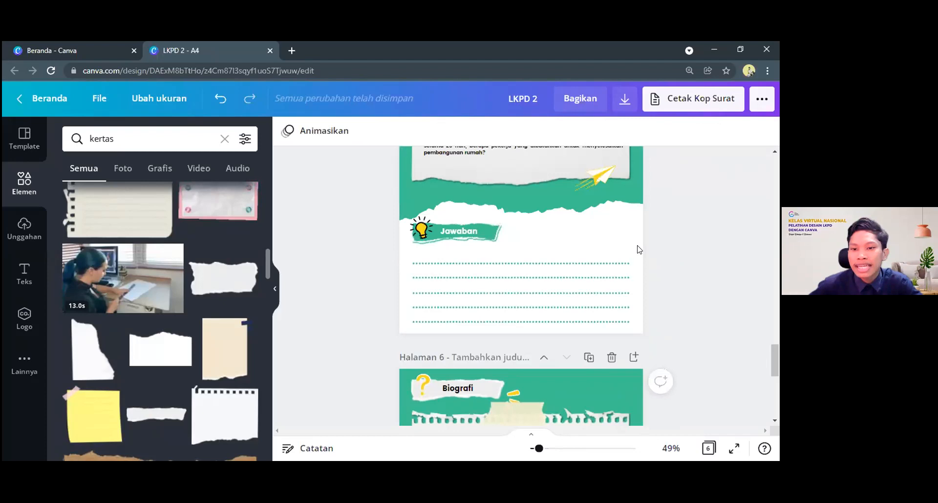
pyautogui.scroll(7, 638, 249)
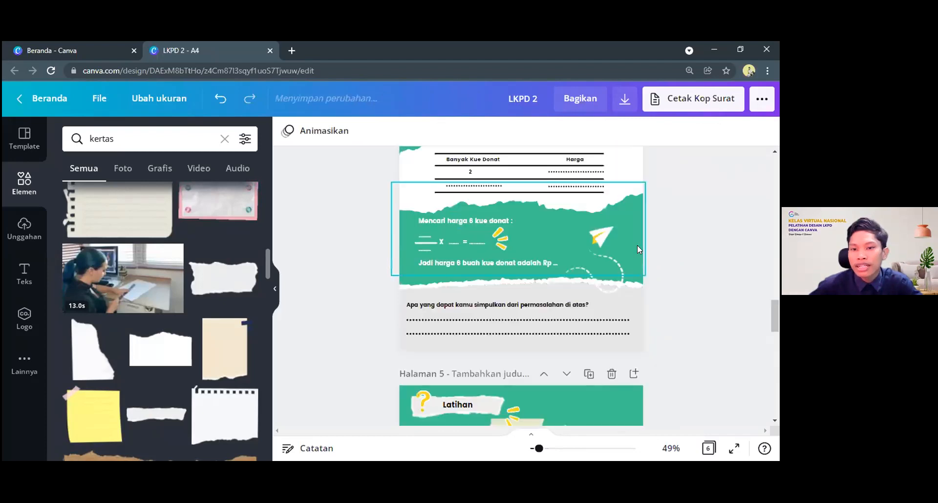
pyautogui.scroll(14, 637, 249)
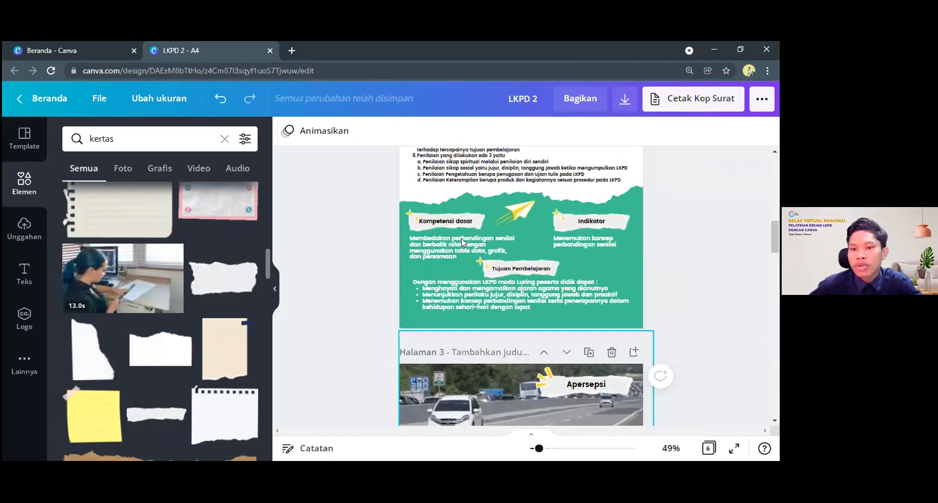
pyautogui.scroll(6, 580, 221)
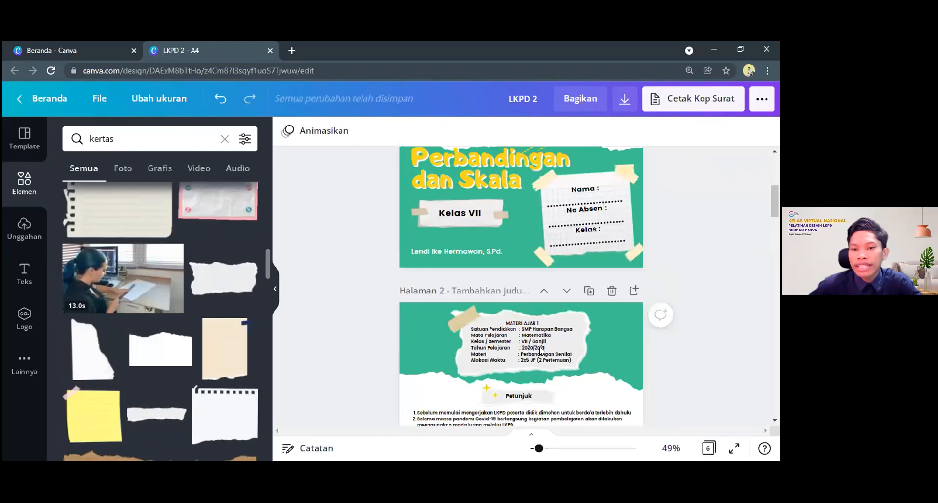
pyautogui.scroll(5, 533, 229)
pyautogui.scroll(-3, 606, 268)
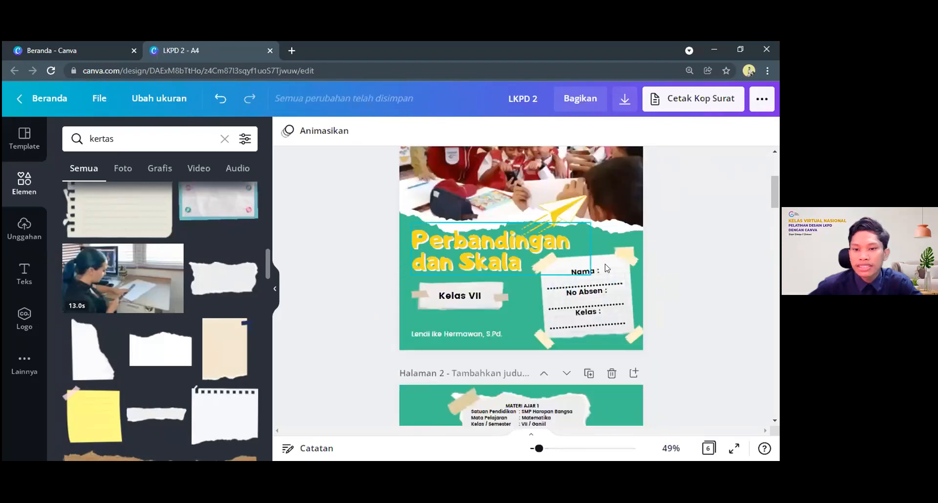
pyautogui.scroll(-1, 518, 310)
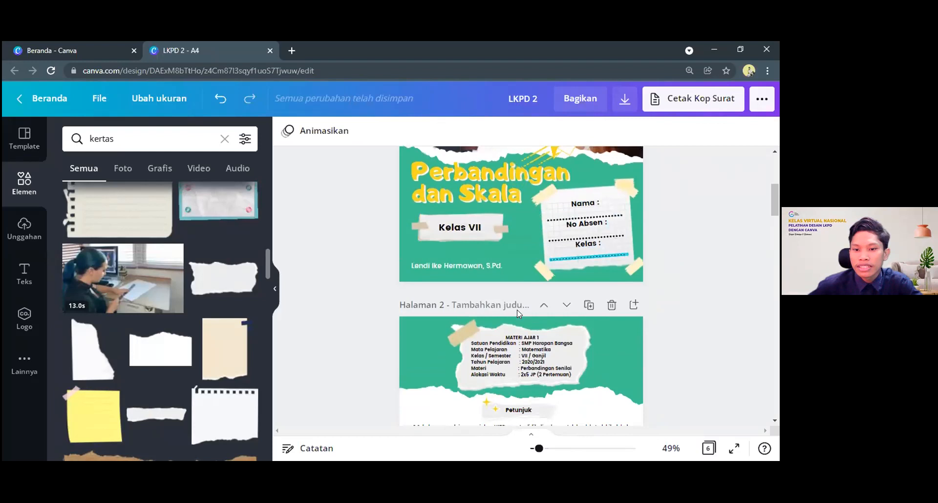
pyautogui.scroll(-1, 517, 309)
pyautogui.scroll(-7, 576, 293)
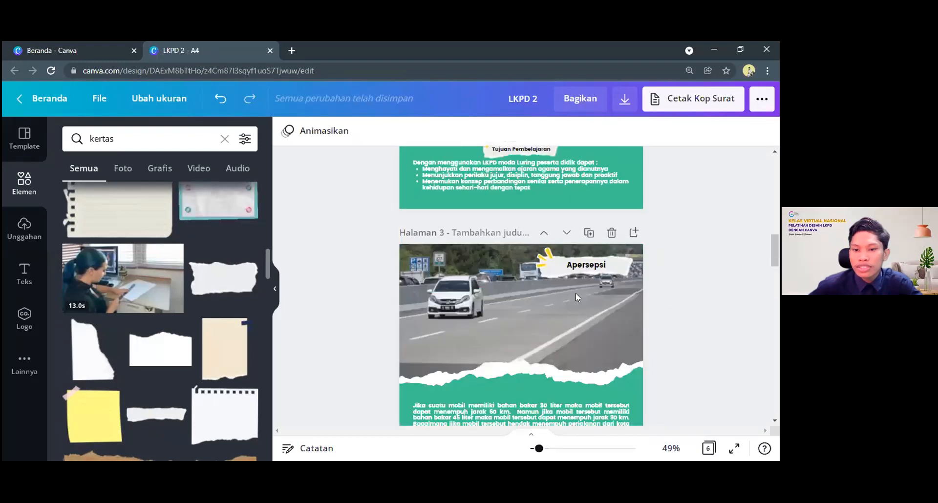
pyautogui.scroll(-7, 504, 264)
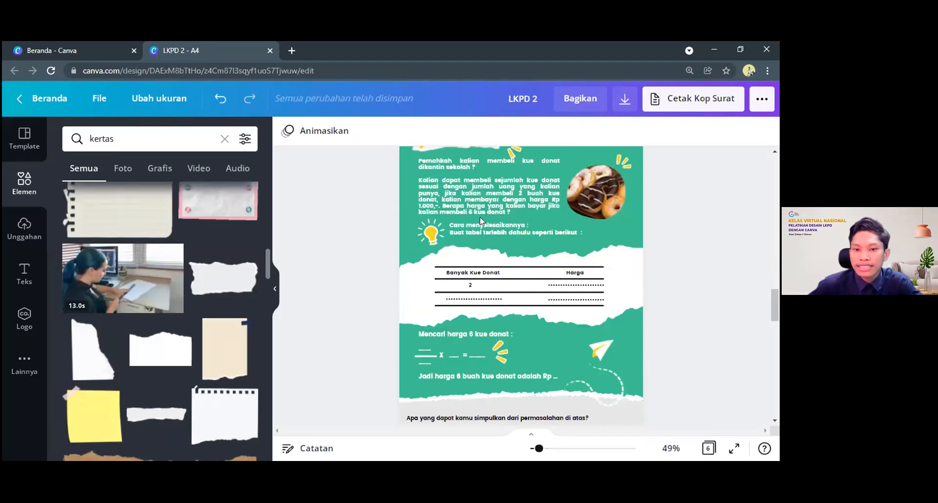
pyautogui.scroll(-5, 491, 225)
pyautogui.scroll(-1, 507, 233)
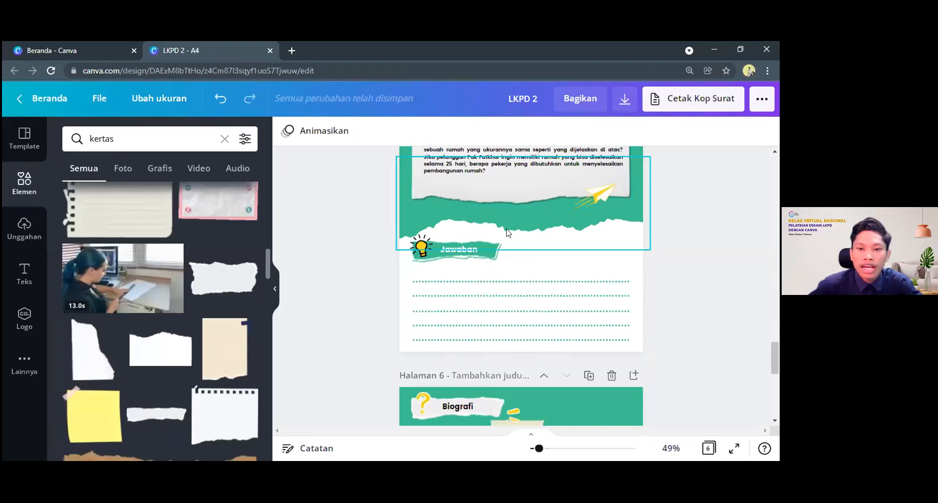
pyautogui.scroll(-4, 508, 233)
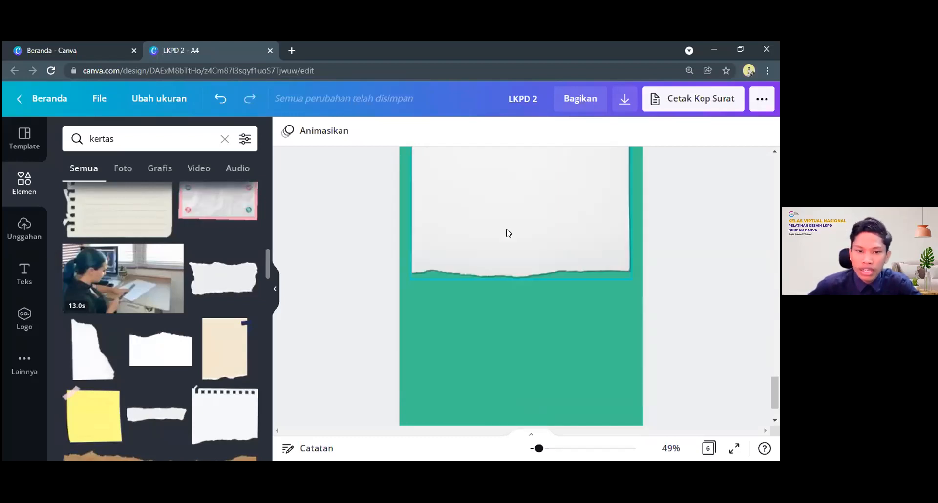
# Move the taped torn paper on page 6 slightly lower, clear of the yellow accent beside the Biografi heading
pyautogui.scroll(2, 509, 234)
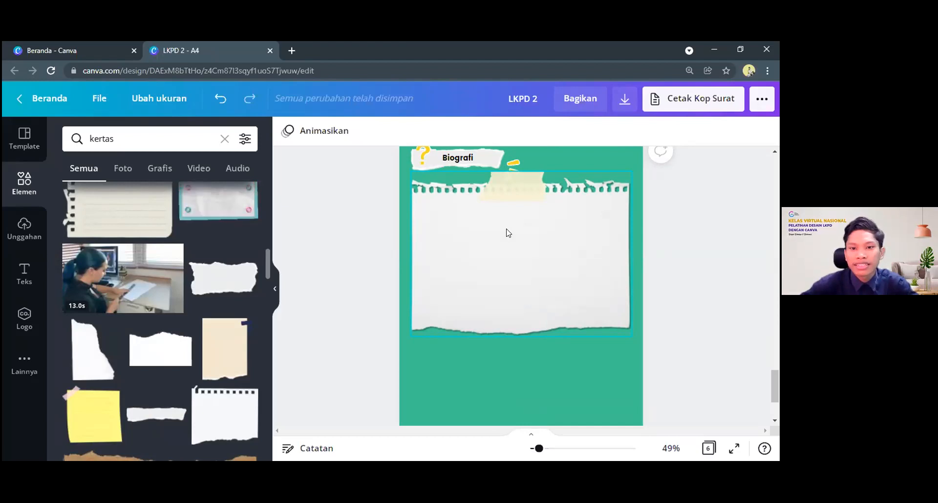
pyautogui.scroll(-1, 507, 233)
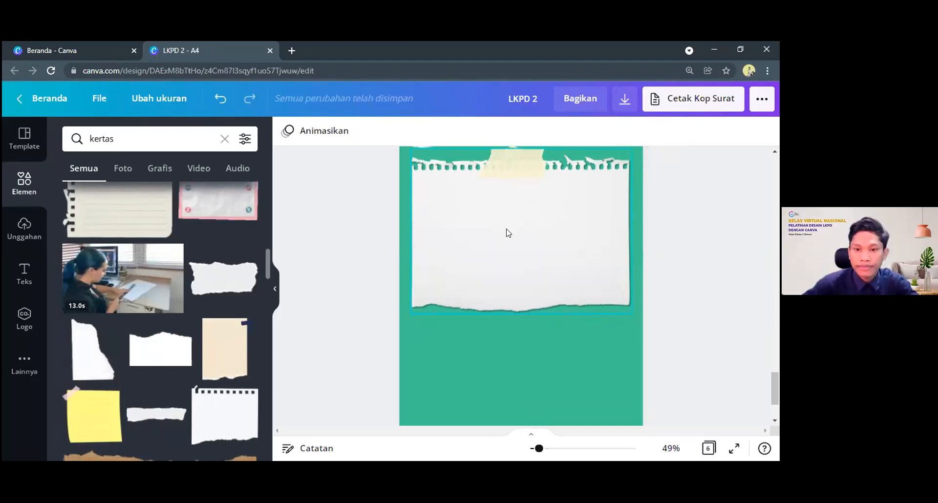
pyautogui.moveTo(507, 228); pyautogui.dragTo(505, 243)
pyautogui.click(712, 296)
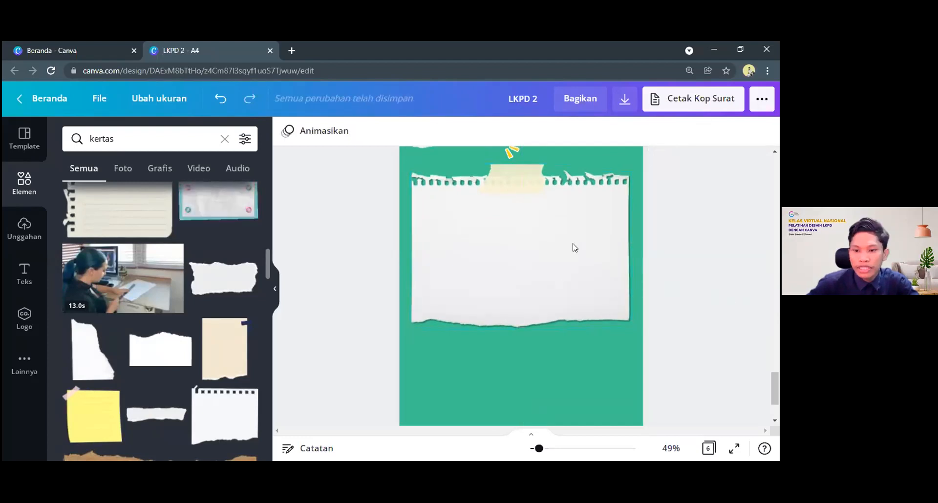
# Search the elements library for "persegi"
pyautogui.moveTo(129, 131); pyautogui.dragTo(80, 131)
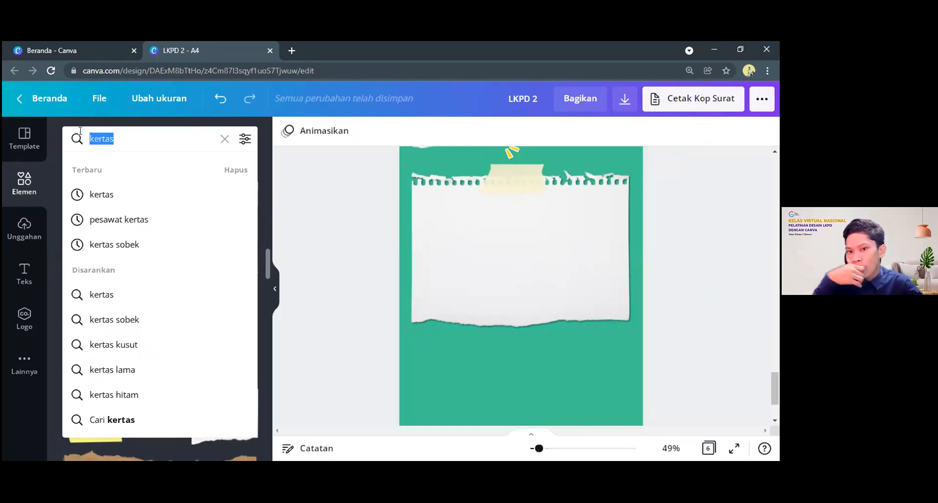
pyautogui.write('kotas')
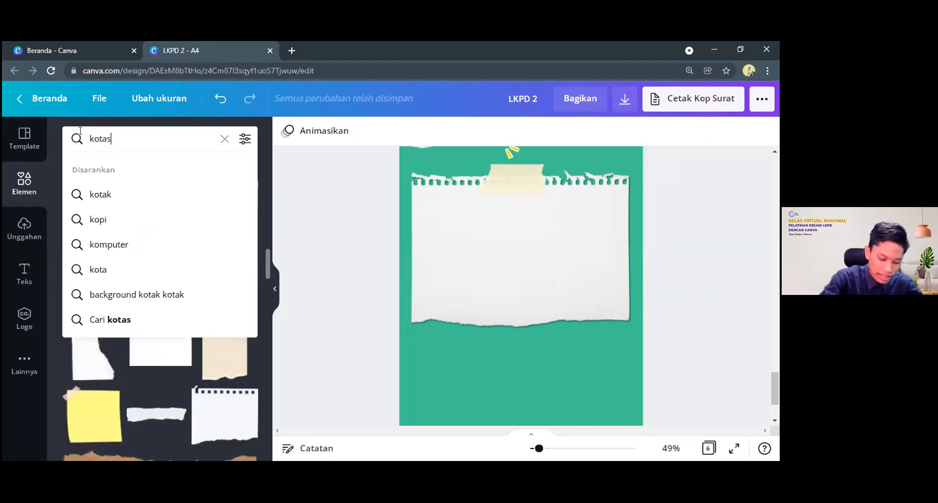
pyautogui.press('BackSpace')
pyautogui.press('BackSpace')
pyautogui.press('BackSpace')
pyautogui.press('BackSpace')
pyautogui.press('BackSpace')
pyautogui.write('persegi')
pyautogui.press('Return')
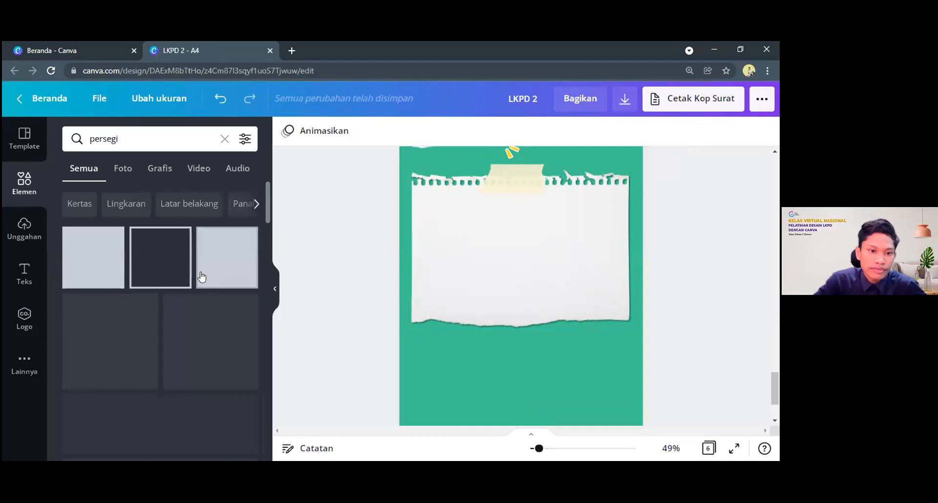
# Browse the square and rectangle graphics for a shape that suits the Biografi page
pyautogui.scroll(-8, 115, 340)
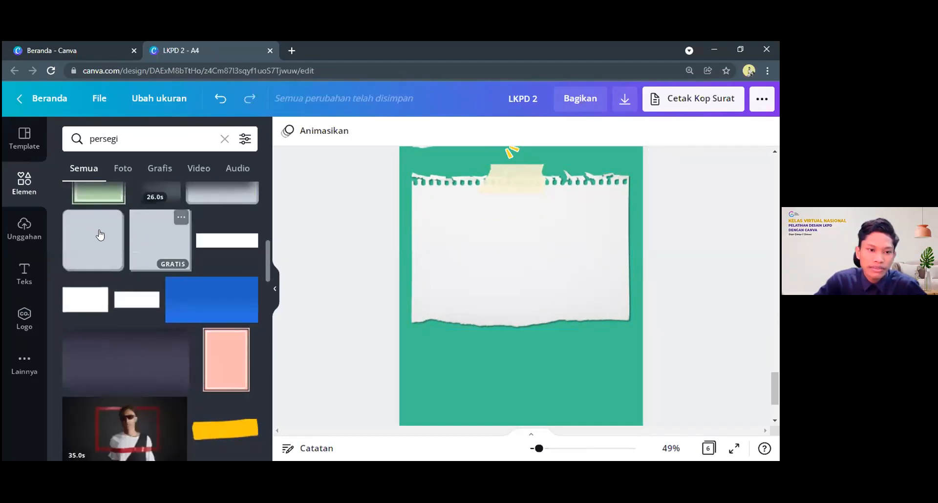
pyautogui.scroll(-4, 224, 318)
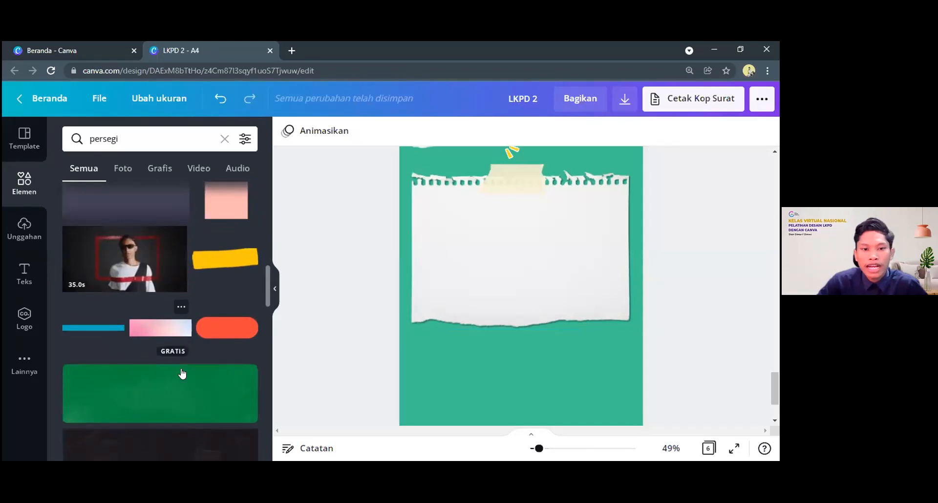
pyautogui.scroll(-6, 182, 373)
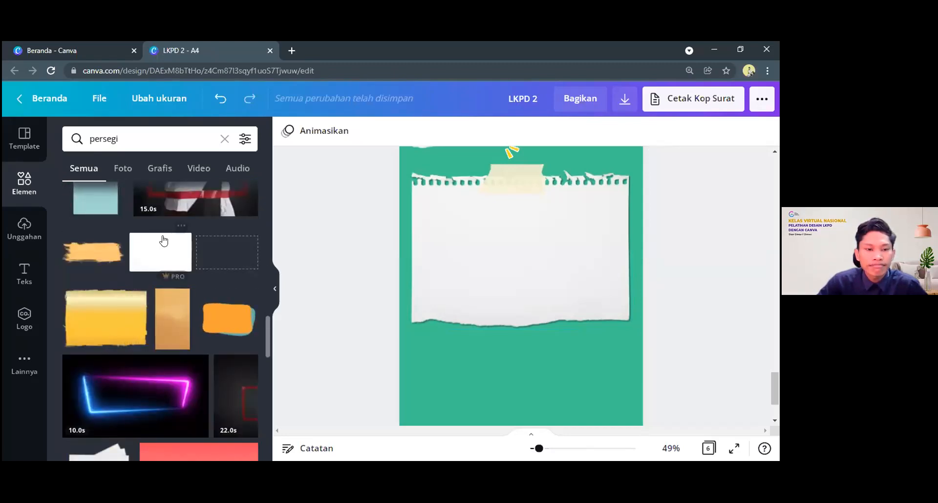
pyautogui.scroll(1, 72, 222)
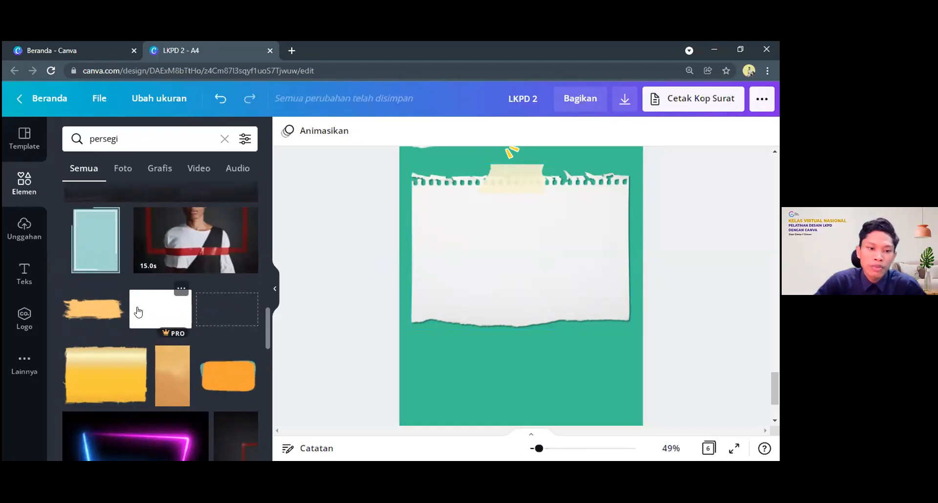
pyautogui.scroll(-3, 137, 313)
pyautogui.scroll(1, 151, 224)
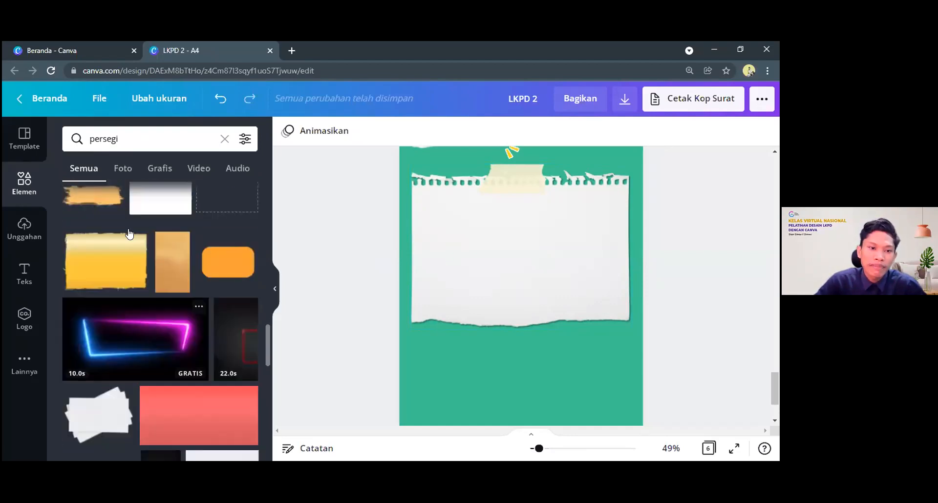
pyautogui.scroll(1, 129, 233)
pyautogui.scroll(-6, 124, 264)
pyautogui.scroll(3, 120, 295)
pyautogui.scroll(-7, 119, 295)
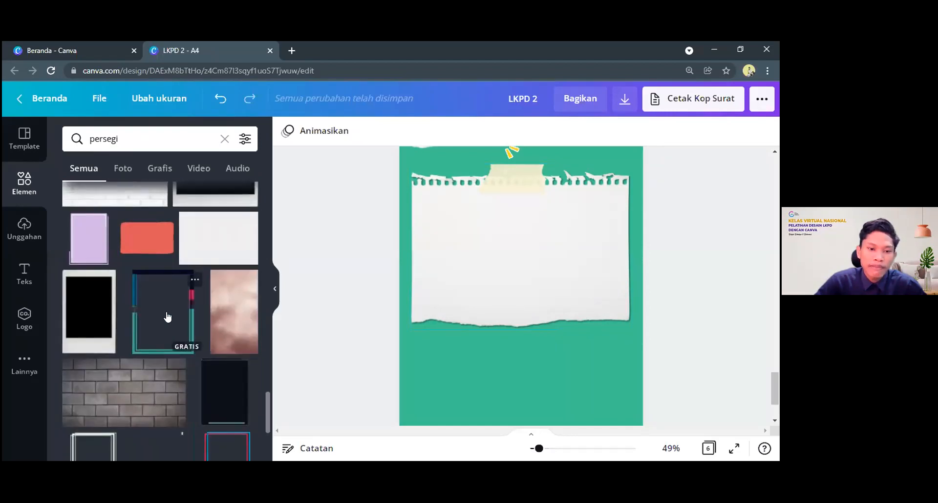
pyautogui.scroll(-2, 160, 320)
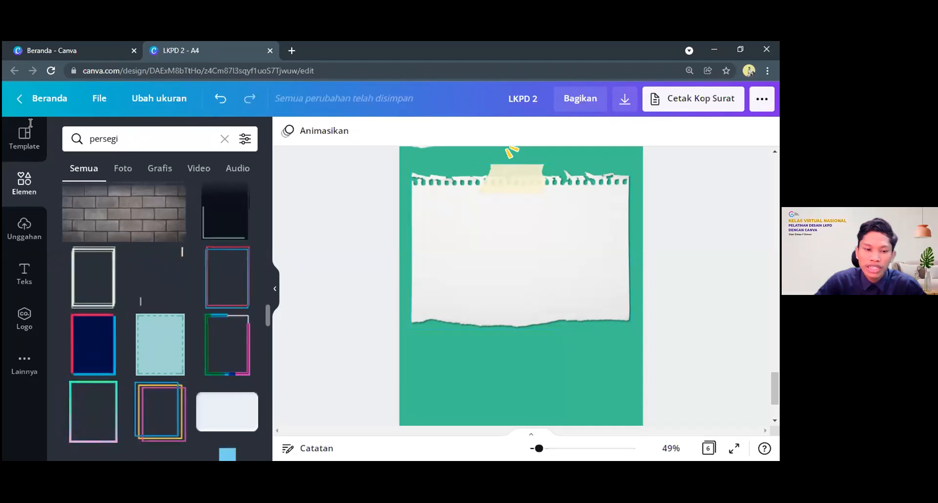
# Search the elements library for "papan tulis" and browse the whiteboard graphics for one that suits the Biografi page
pyautogui.click(88, 142)
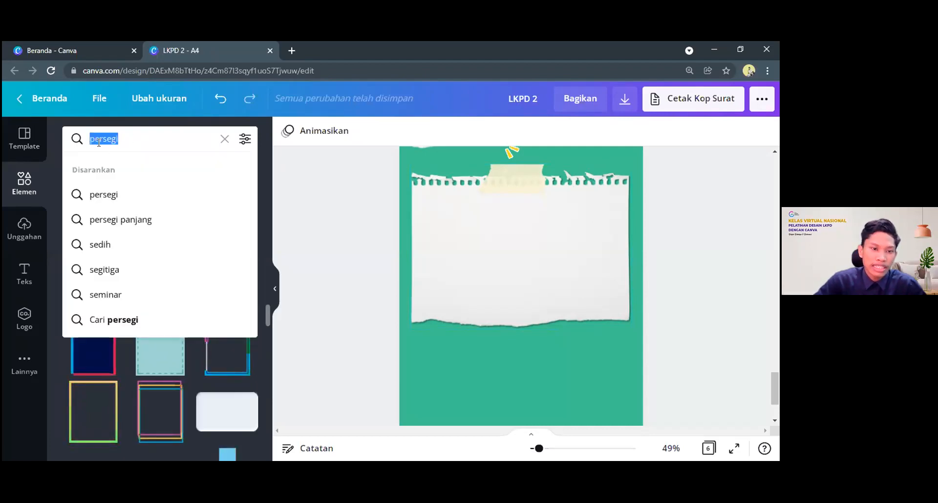
pyautogui.write('papan tulis')
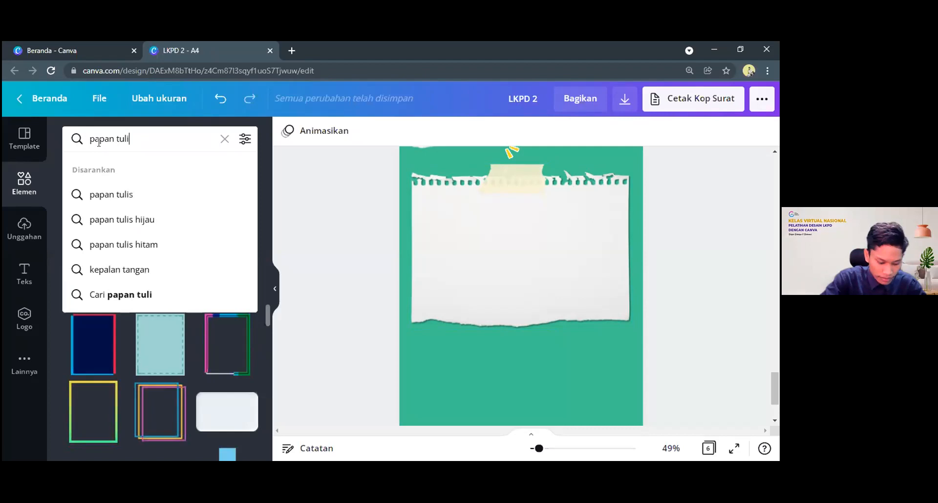
pyautogui.press('Return')
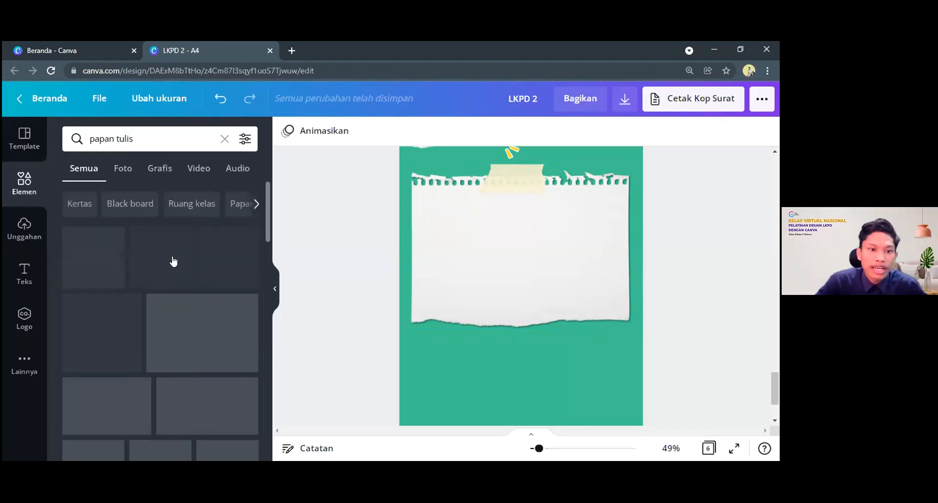
pyautogui.scroll(-5, 191, 328)
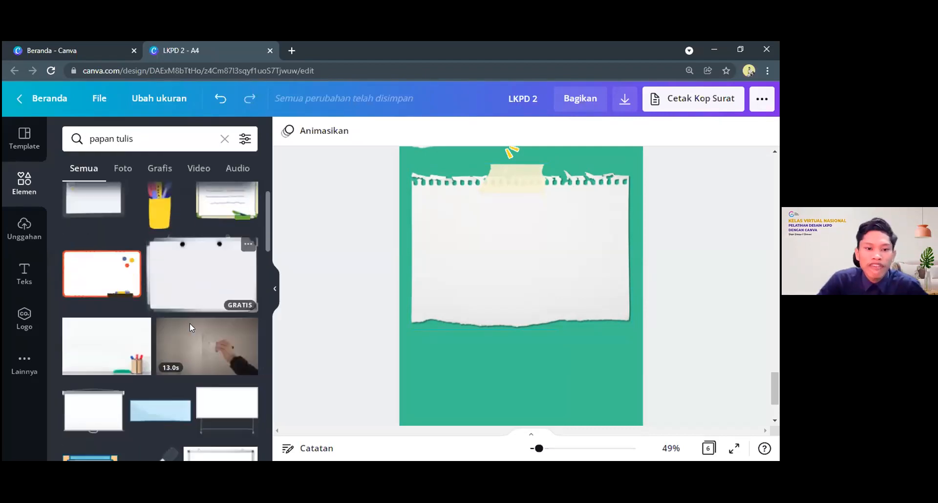
pyautogui.scroll(-3, 191, 328)
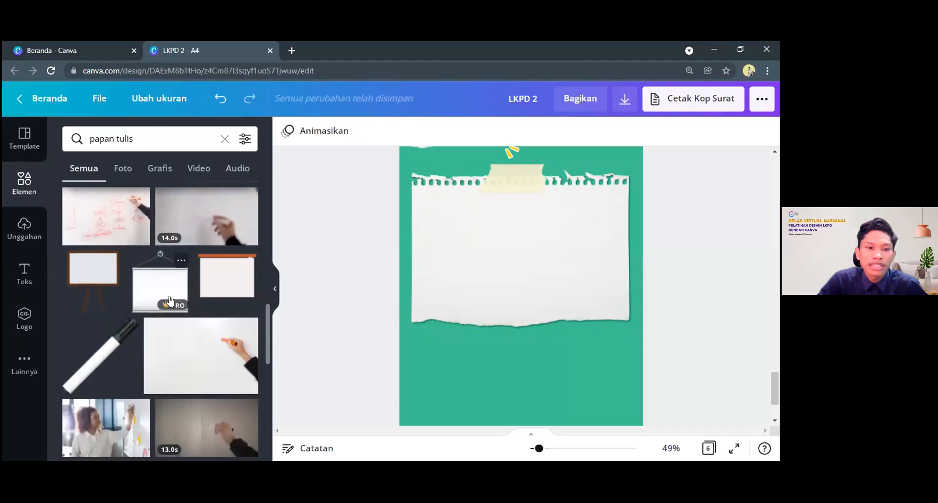
pyautogui.scroll(-5, 188, 355)
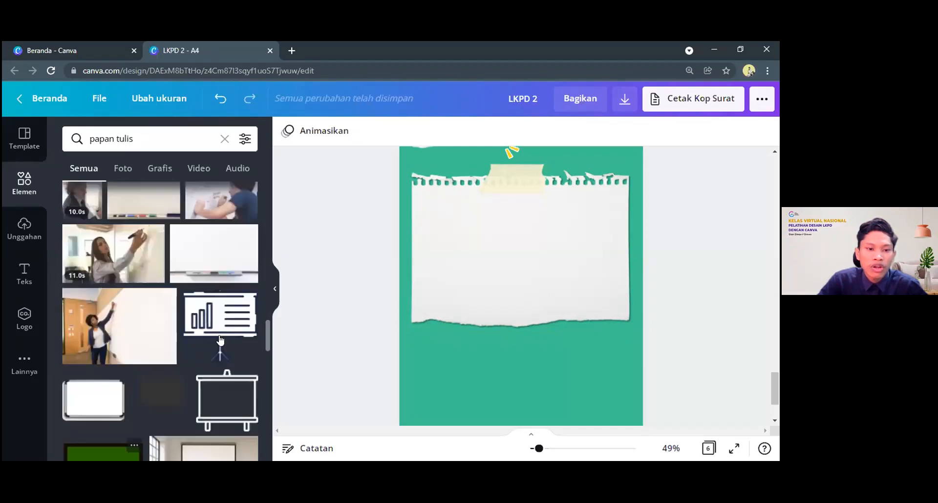
pyautogui.scroll(10, 218, 341)
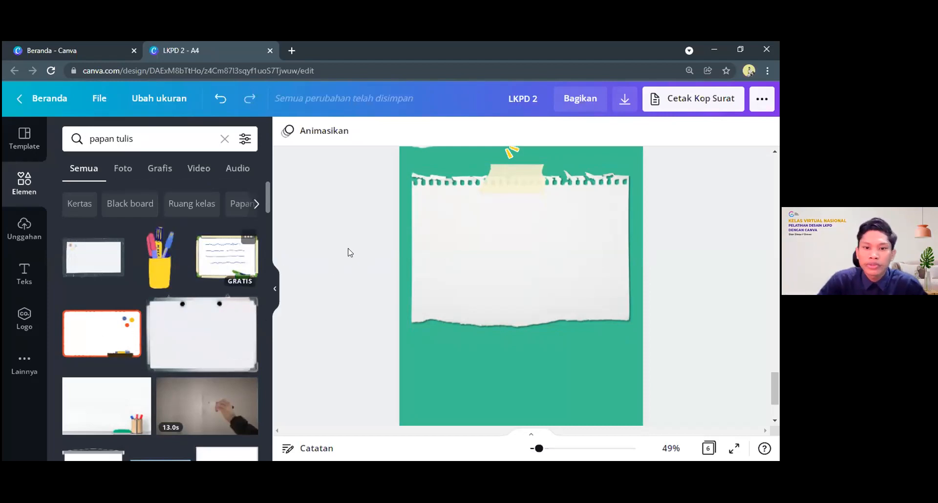
pyautogui.scroll(2, 590, 264)
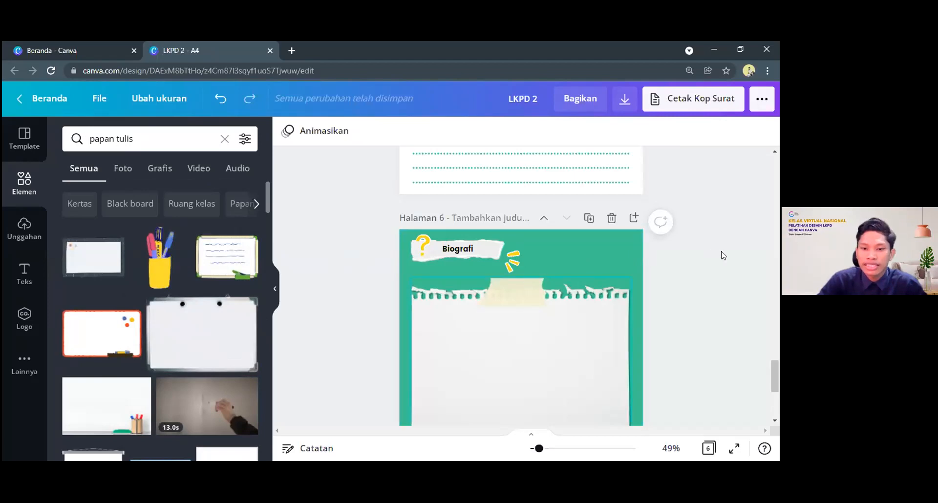
pyautogui.scroll(-1, 723, 255)
pyautogui.click(310, 230)
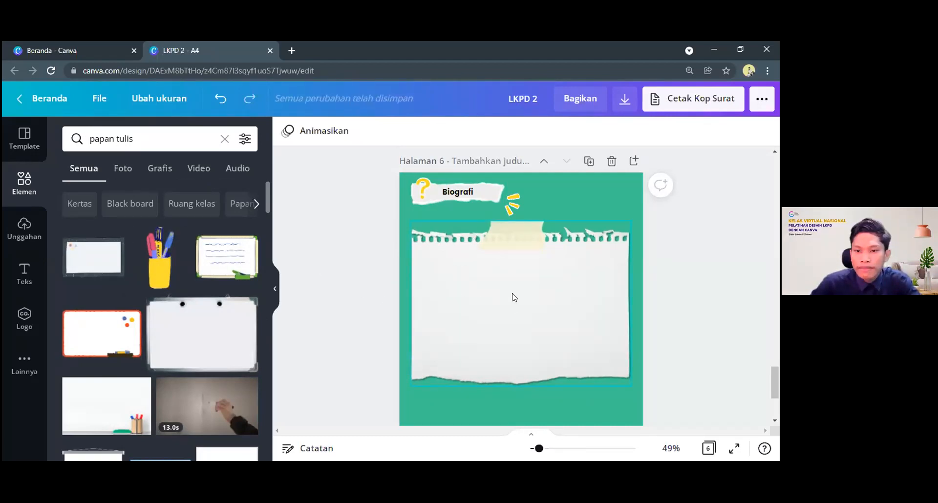
pyautogui.scroll(-2, 450, 266)
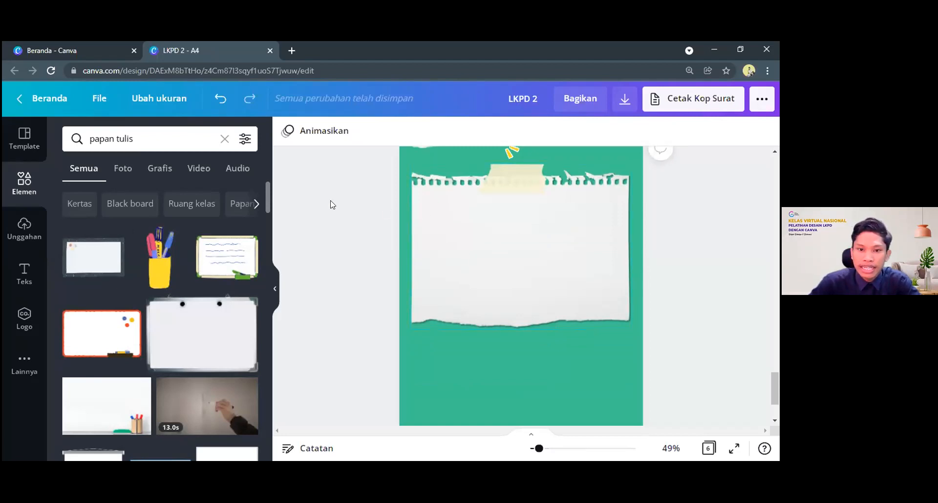
# Upload the portrait photo 20201124_110431-removebg-preview-removebg-preview.png from the Downloads folder to the design's uploaded media
pyautogui.click(17, 234)
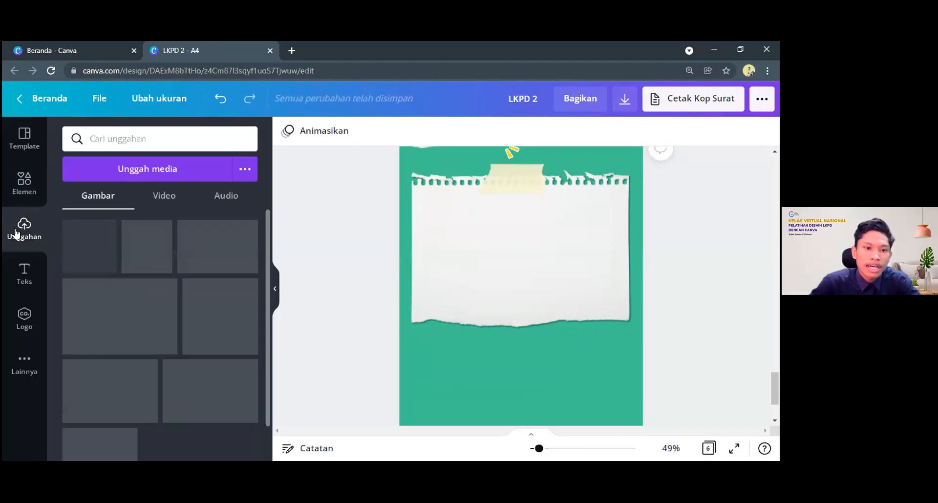
pyautogui.scroll(-1, 112, 353)
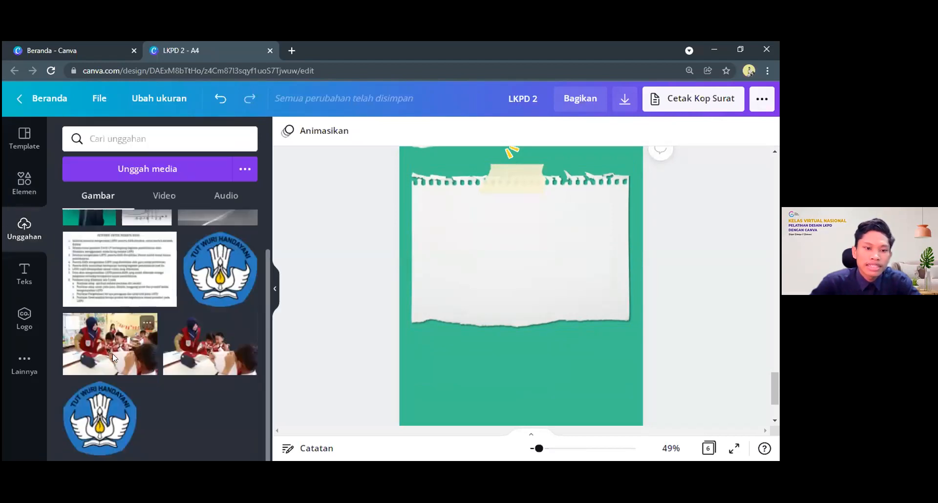
pyautogui.scroll(1, 147, 303)
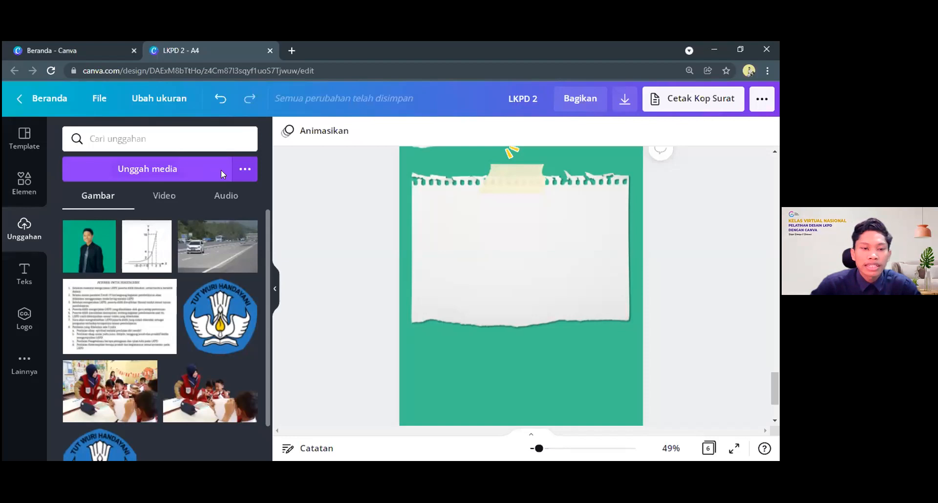
pyautogui.click(234, 177)
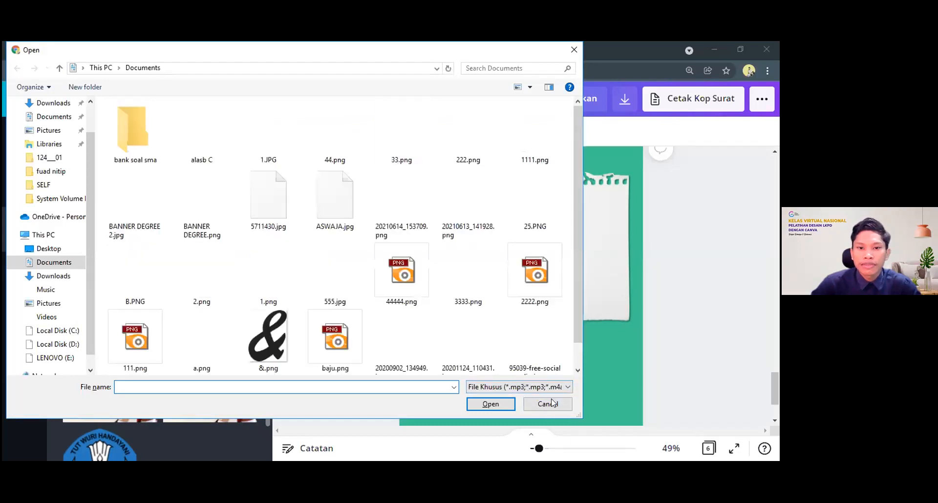
pyautogui.click(548, 405)
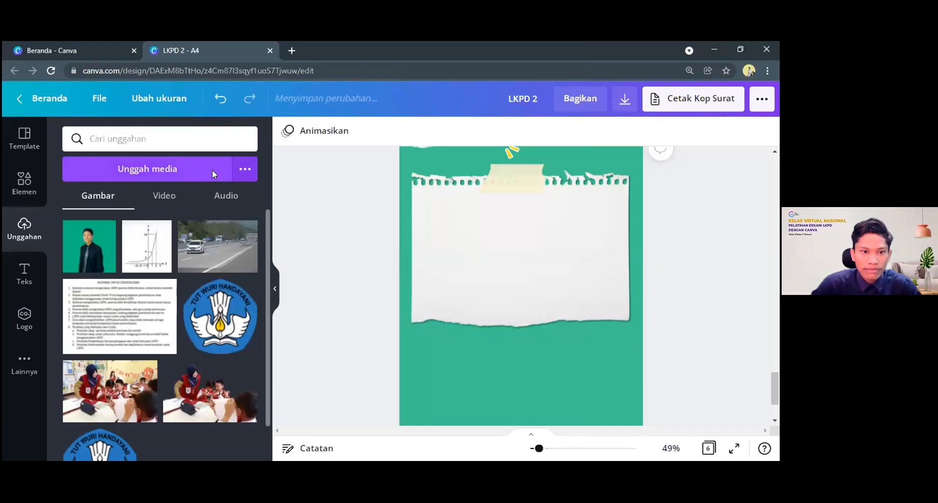
pyautogui.click(212, 169)
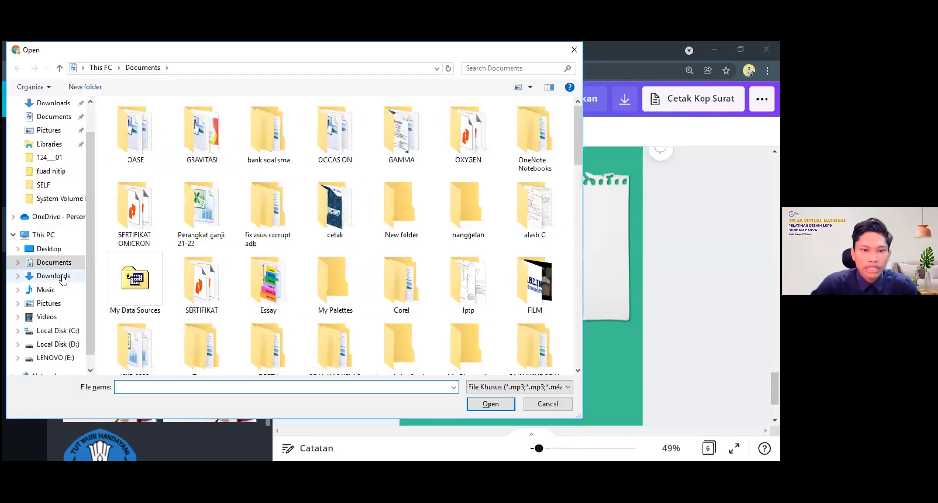
pyautogui.click(54, 276)
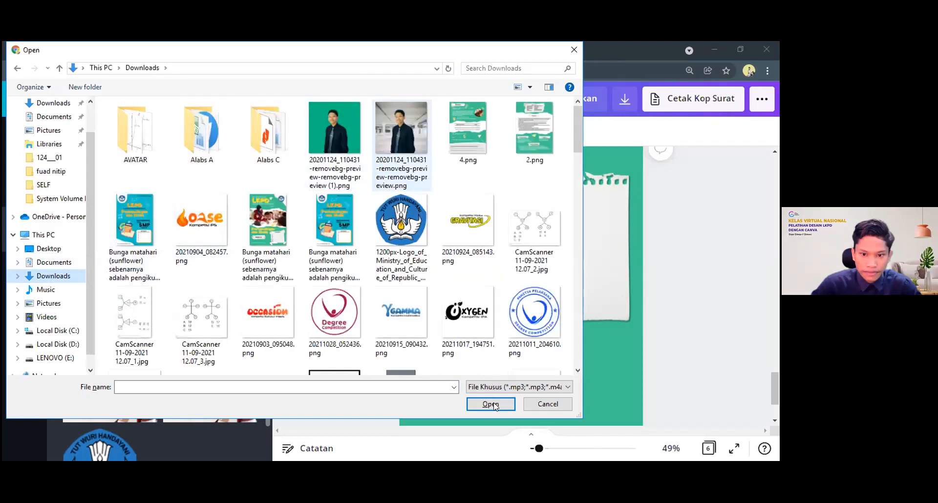
pyautogui.click(534, 128)
pyautogui.click(495, 407)
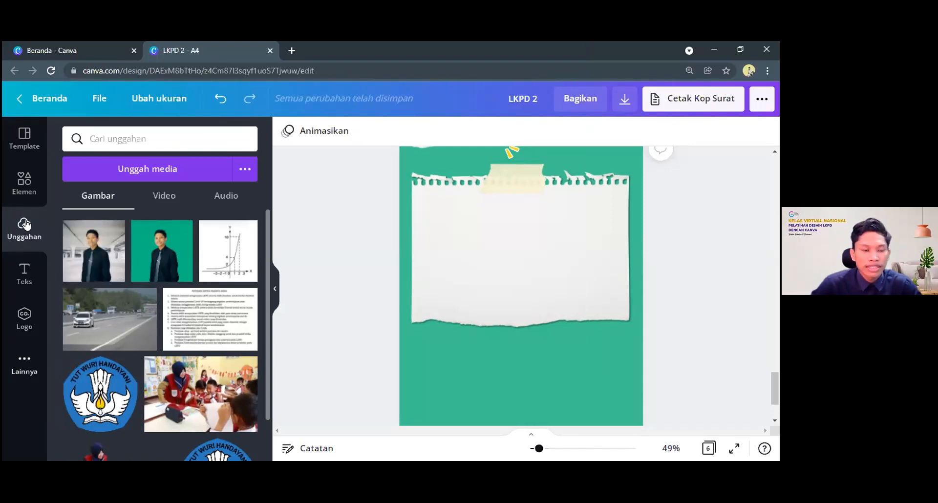
# Place the uploaded portrait with the grey parking-hall background on page 6, shrunk into the upper-left area of the torn paper
pyautogui.moveTo(102, 258)
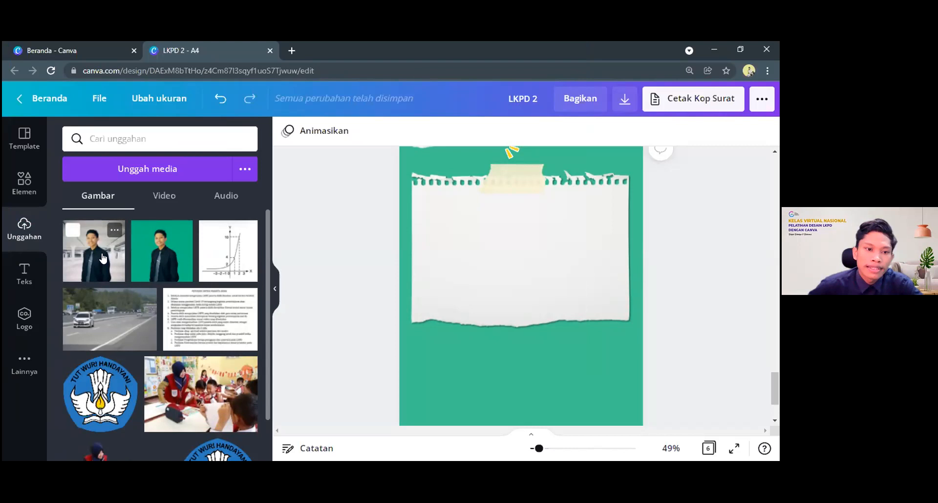
pyautogui.moveTo(103, 258); pyautogui.dragTo(523, 341)
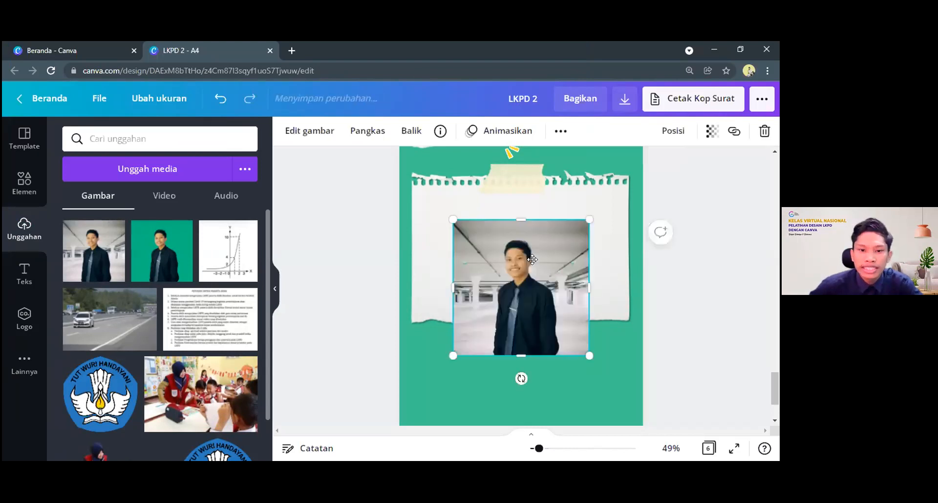
pyautogui.moveTo(533, 262)
pyautogui.mouseDown()
pyautogui.moveTo(539, 280)
pyautogui.moveTo(551, 268)
pyautogui.moveTo(524, 266)
pyautogui.mouseUp()
pyautogui.moveTo(581, 342); pyautogui.dragTo(488, 278)
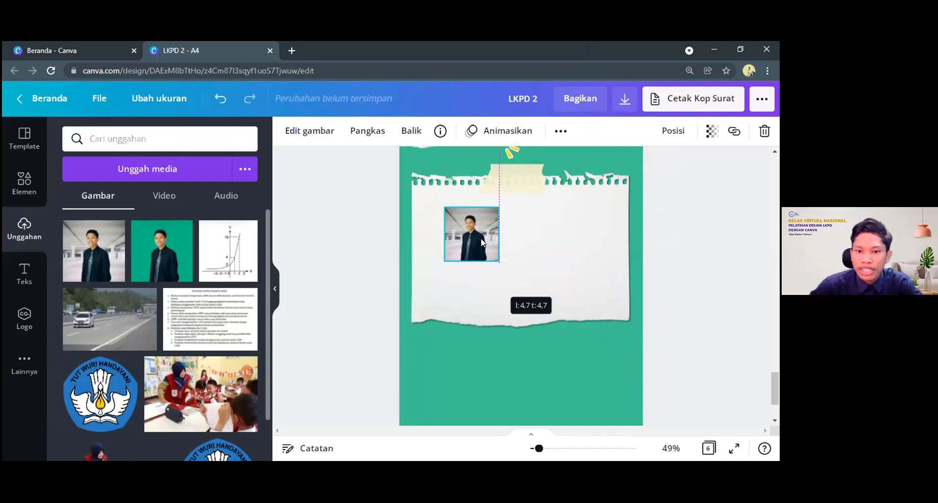
pyautogui.moveTo(481, 242); pyautogui.dragTo(467, 234)
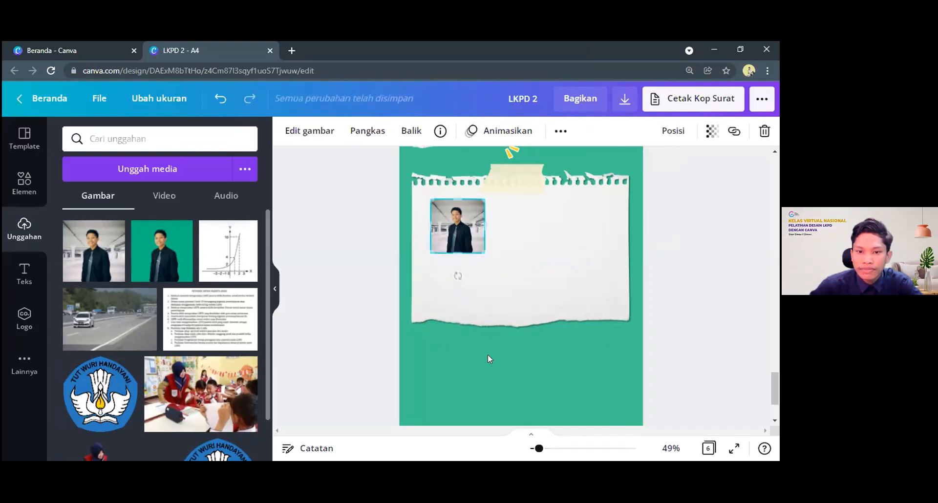
pyautogui.click(489, 369)
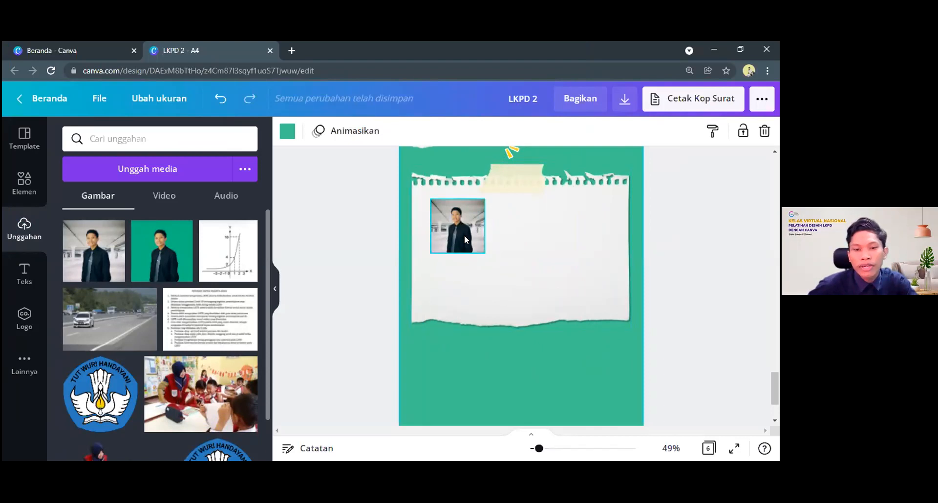
# Enlarge the portrait moderately from its upper-left corner, keeping it within the left half of the torn paper
pyautogui.click(474, 243)
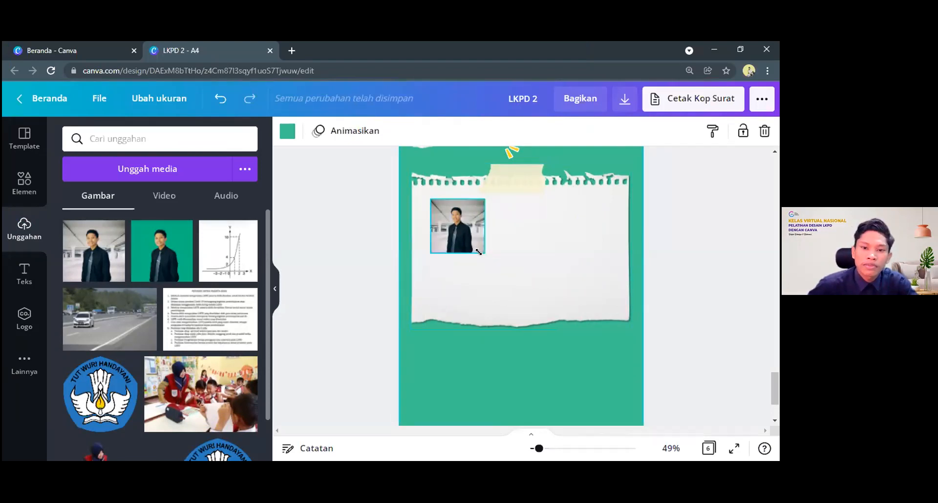
pyautogui.moveTo(481, 252); pyautogui.dragTo(554, 359)
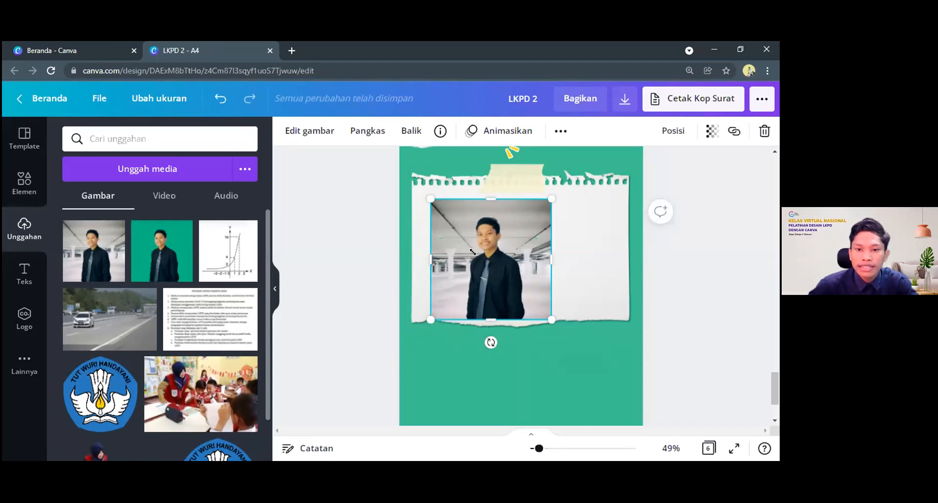
pyautogui.moveTo(552, 320); pyautogui.dragTo(492, 280)
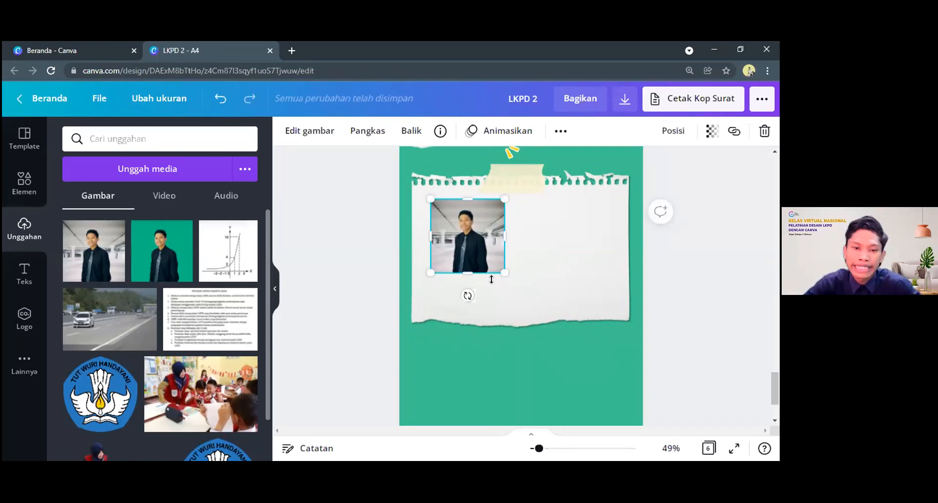
pyautogui.click(485, 233)
pyautogui.click(390, 238)
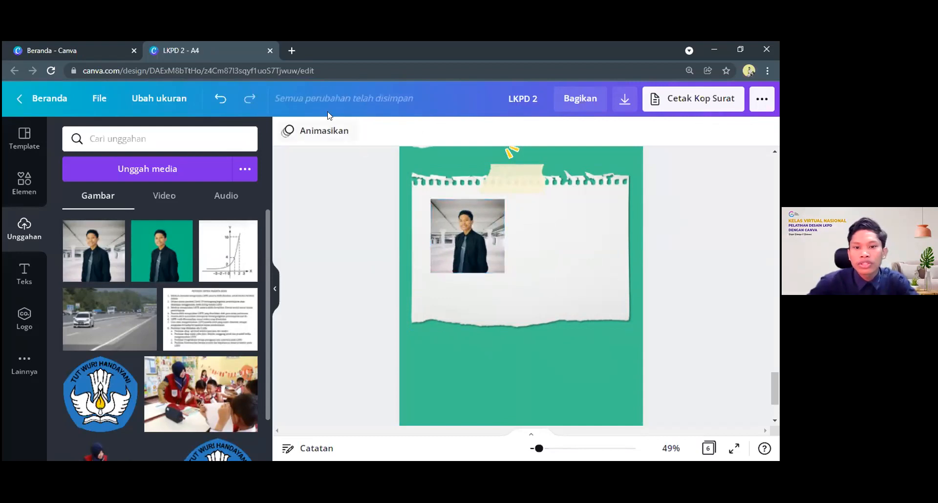
# Search Google for "remove" in a new browser tab and open the remove.bg website
pyautogui.click(291, 50)
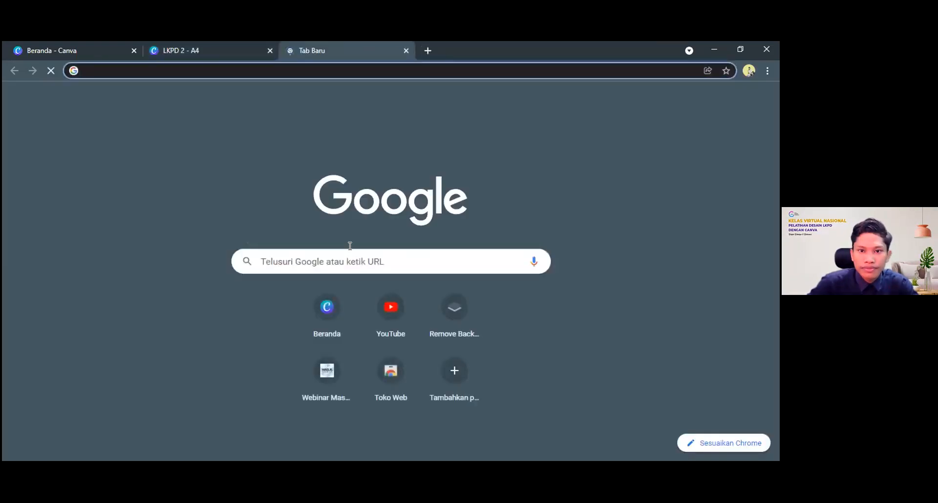
pyautogui.click(357, 264)
pyautogui.write('remove')
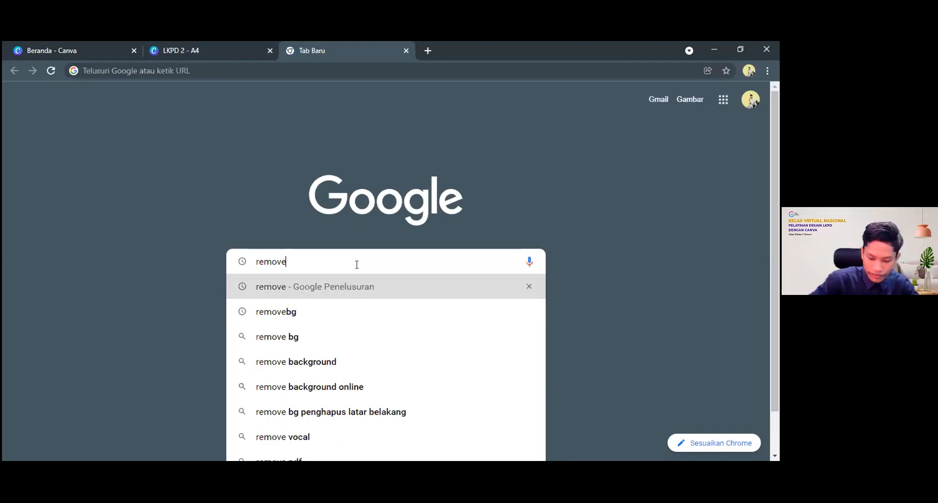
pyautogui.press('Return')
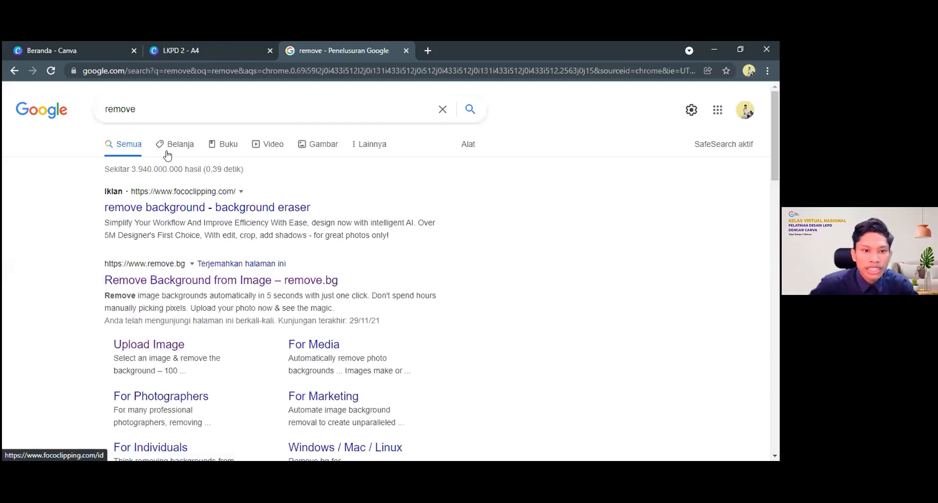
pyautogui.scroll(-2, 167, 155)
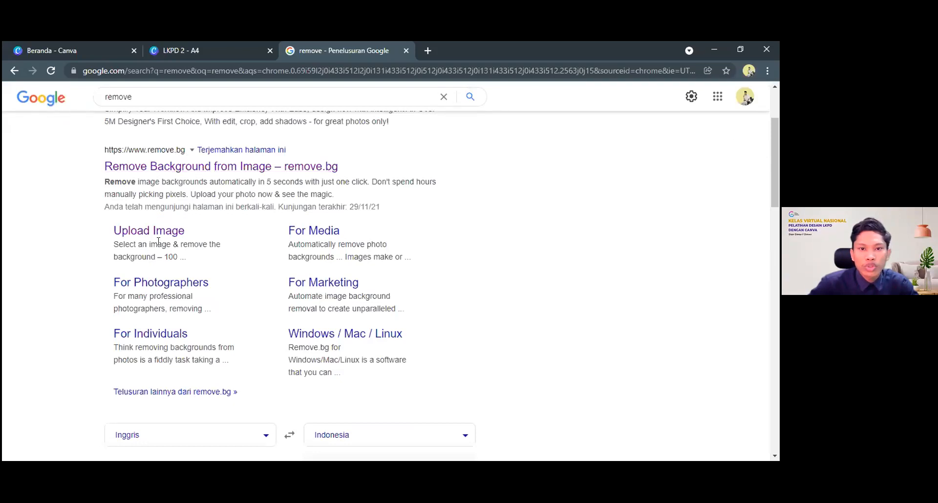
pyautogui.click(171, 166)
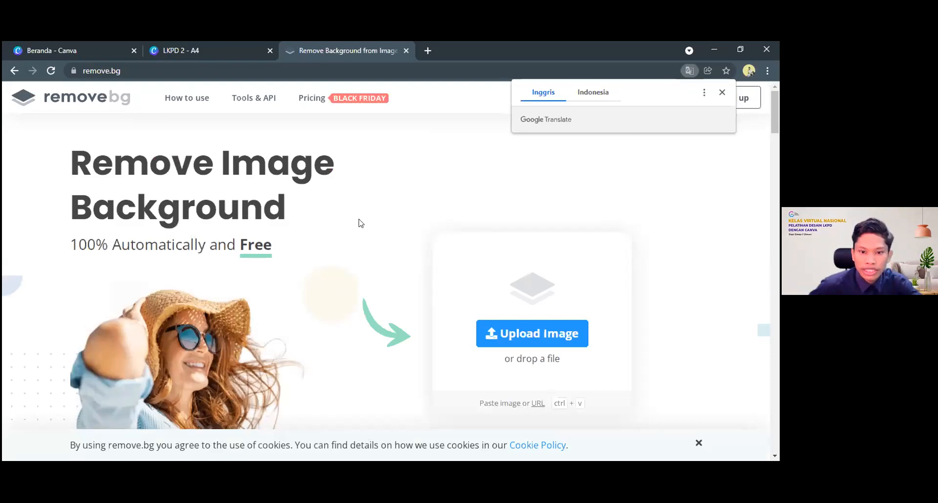
# Upload 20201124_110431-removebg-preview-removebg-preview.png to remove.bg to remove the portrait's background, and review the cutout
pyautogui.scroll(-1, 564, 284)
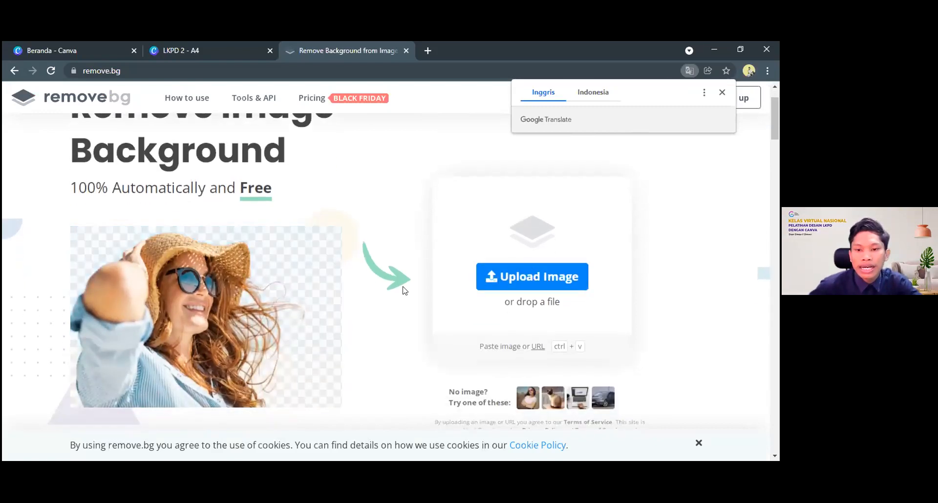
pyautogui.scroll(-2, 547, 224)
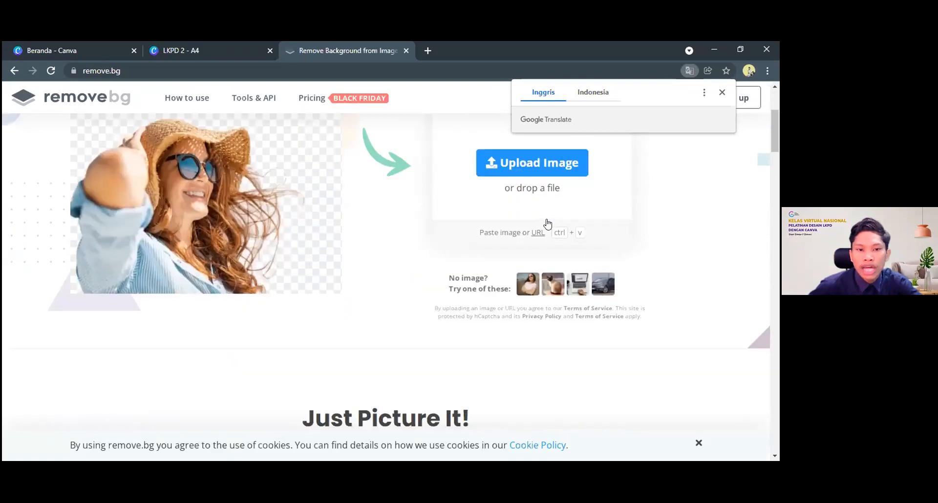
pyautogui.scroll(1, 548, 219)
pyautogui.click(548, 220)
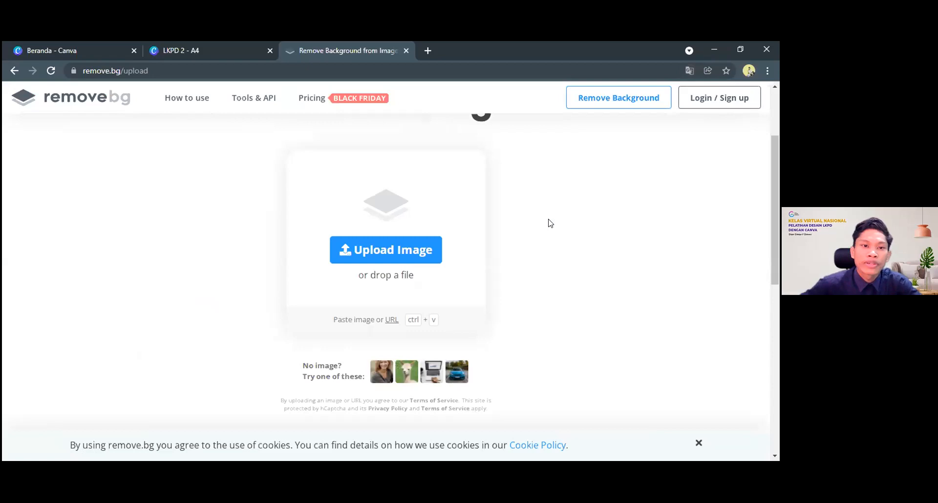
pyautogui.click(397, 249)
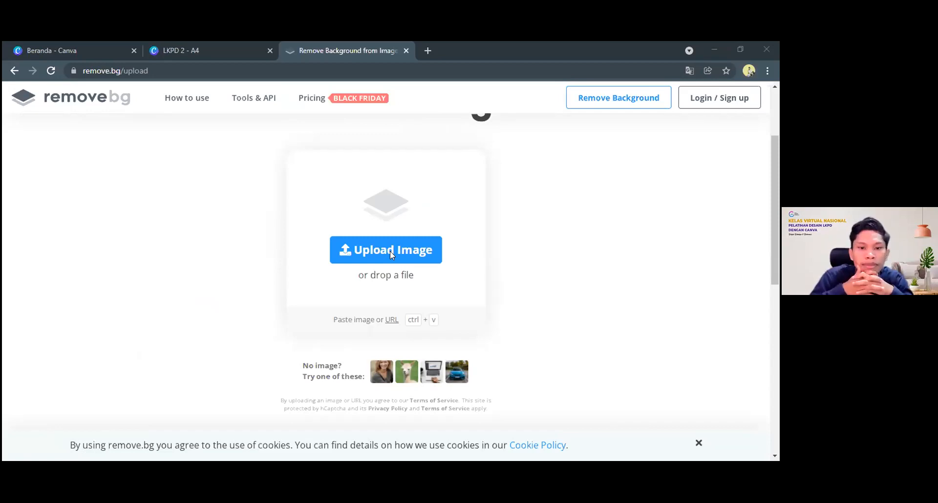
pyautogui.click(390, 251)
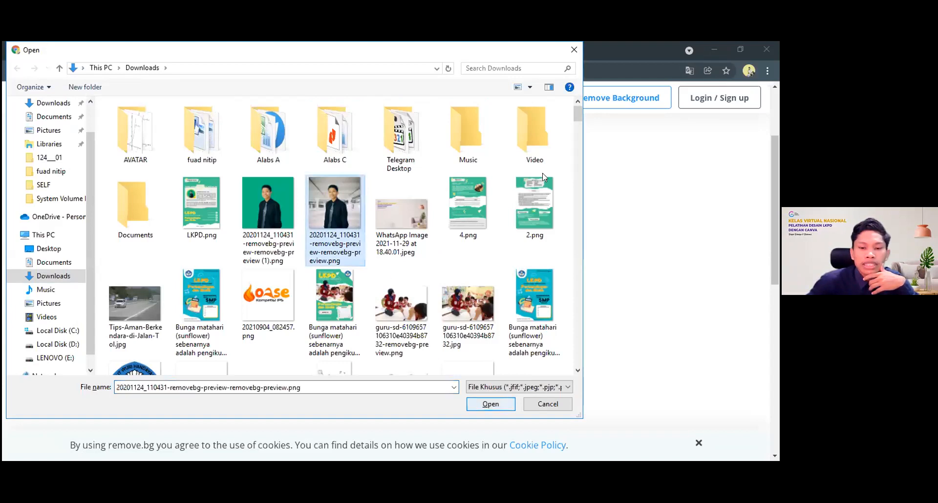
pyautogui.press('Return')
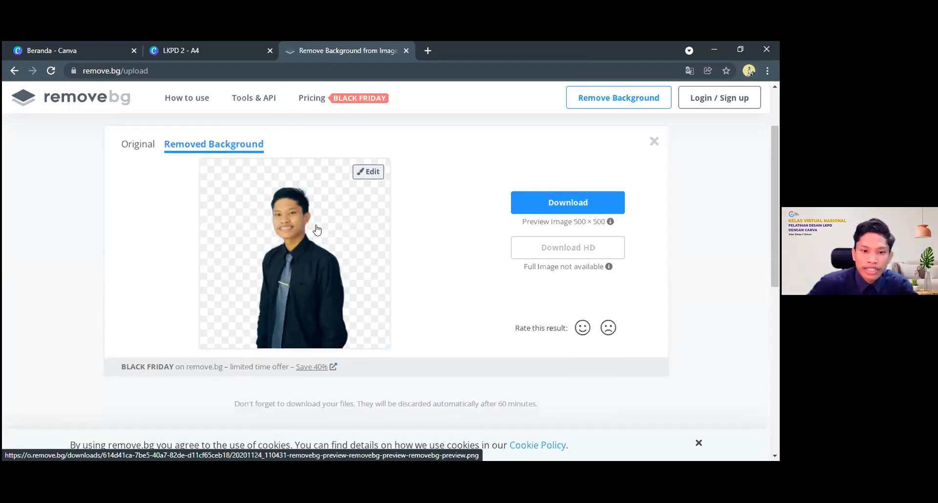
pyautogui.scroll(-1, 317, 254)
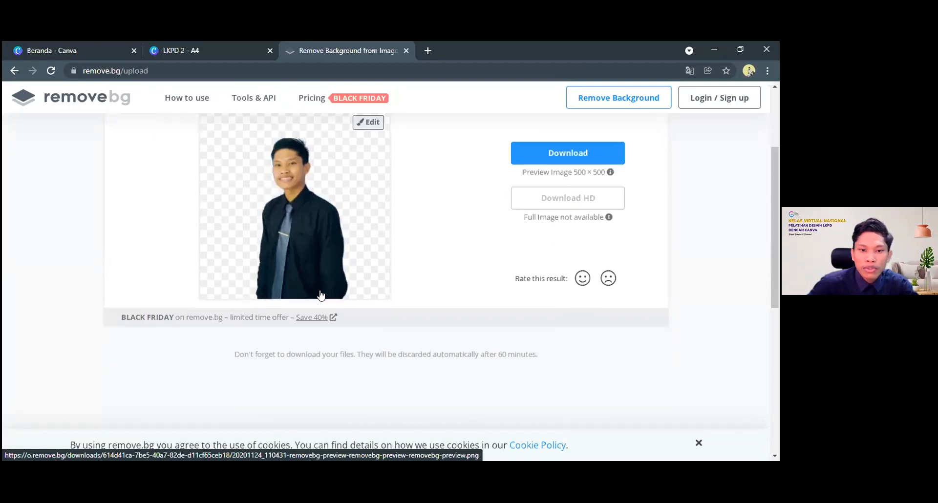
pyautogui.scroll(1, 312, 218)
pyautogui.scroll(1, 311, 219)
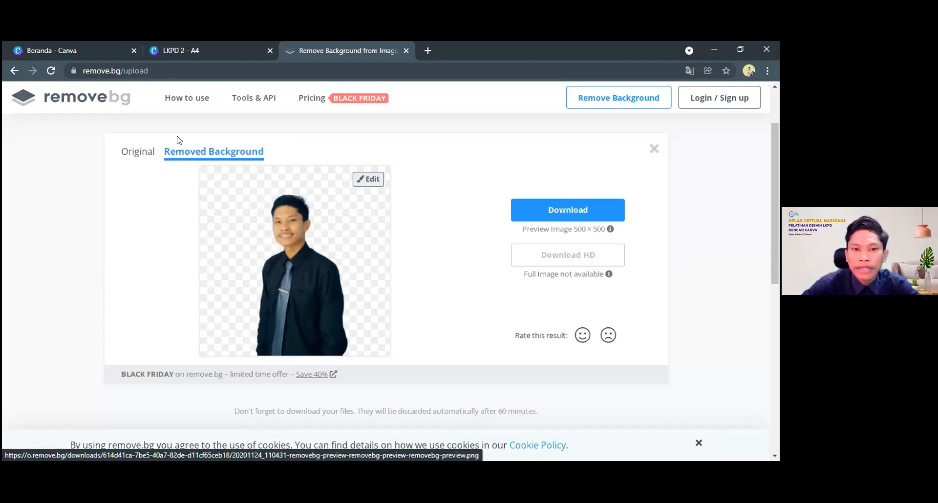
# Switch back to the LKPD 2 design in Canva and enlarge the page 6 portrait until it extends below the torn paper
pyautogui.hotkey('ctrl', 'shift', 'Tab')
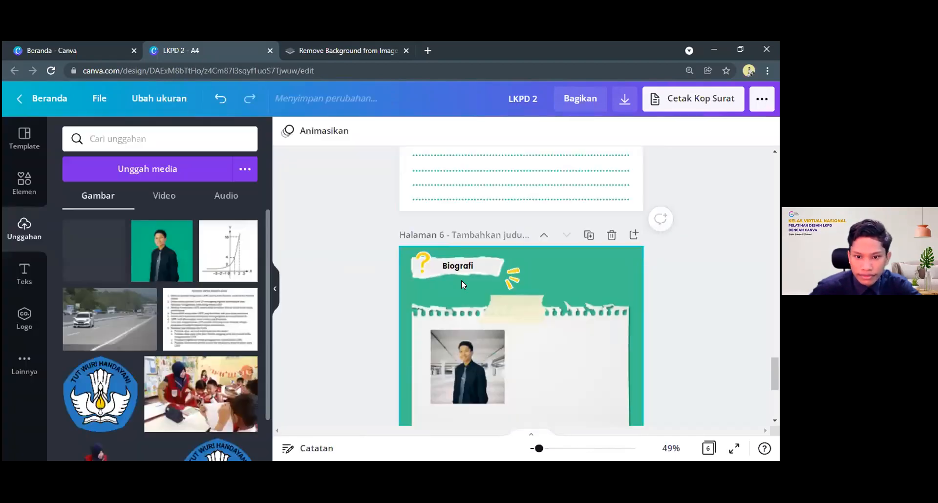
pyautogui.scroll(-2, 488, 281)
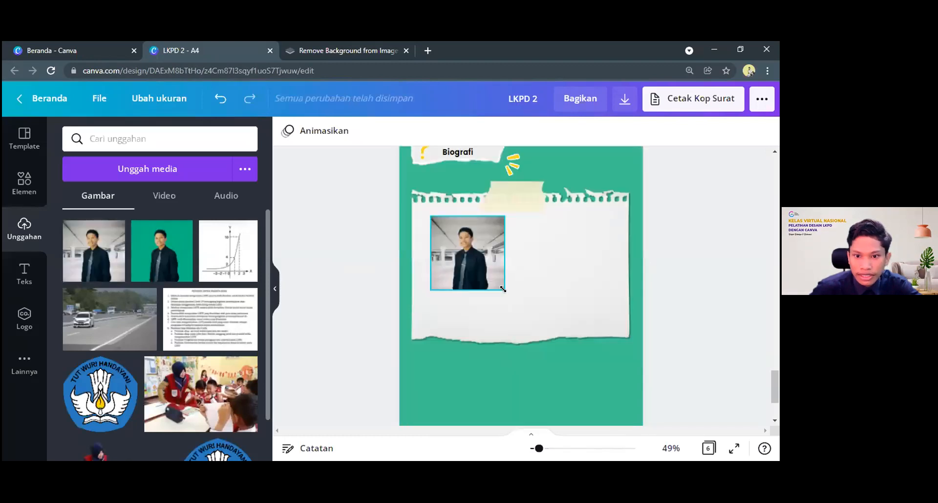
pyautogui.click(501, 286)
pyautogui.moveTo(504, 289); pyautogui.dragTo(593, 378)
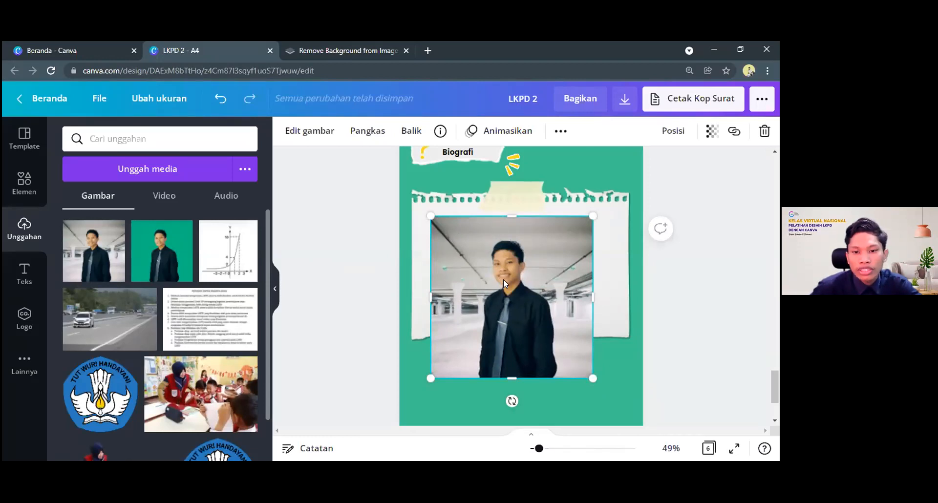
pyautogui.click(597, 164)
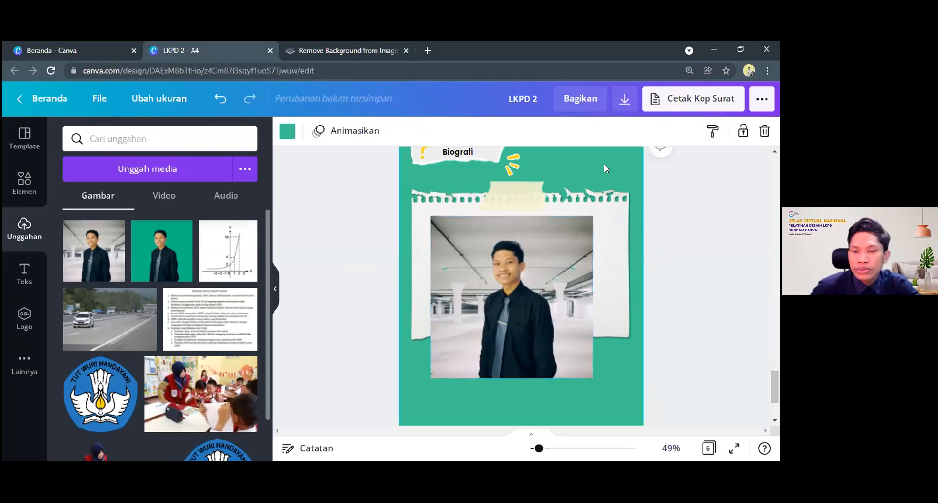
pyautogui.scroll(-3, 586, 163)
pyautogui.scroll(3, 583, 178)
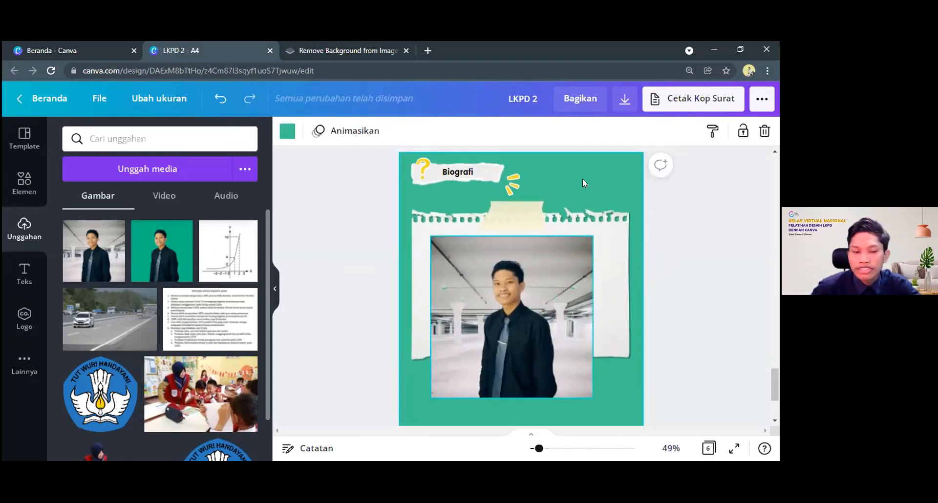
pyautogui.scroll(-1, 610, 204)
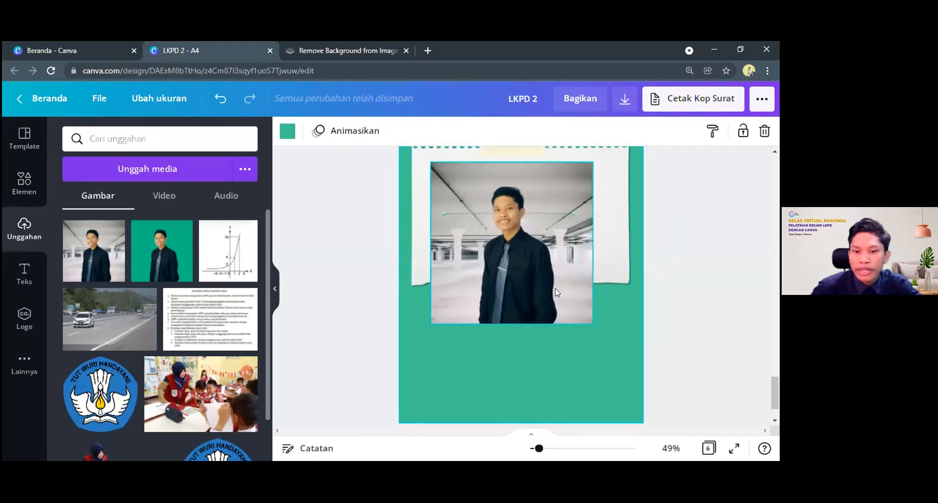
pyautogui.click(579, 311)
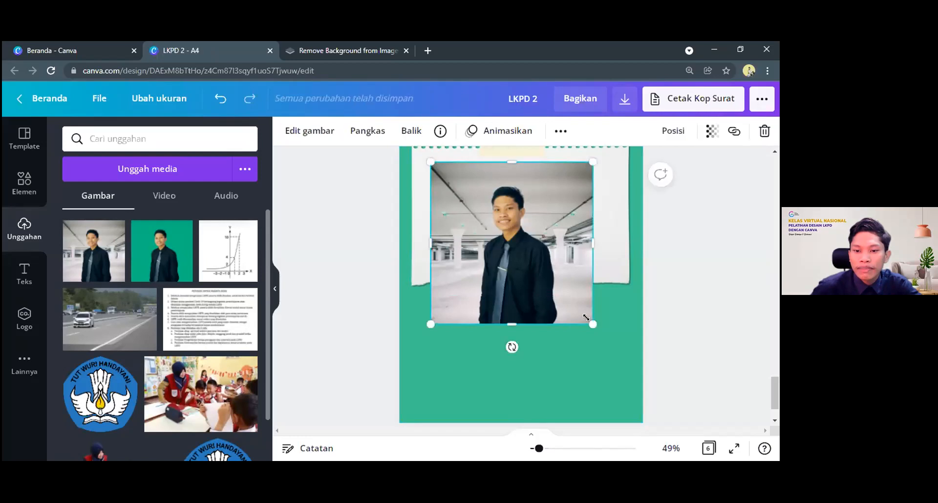
pyautogui.scroll(4, 526, 265)
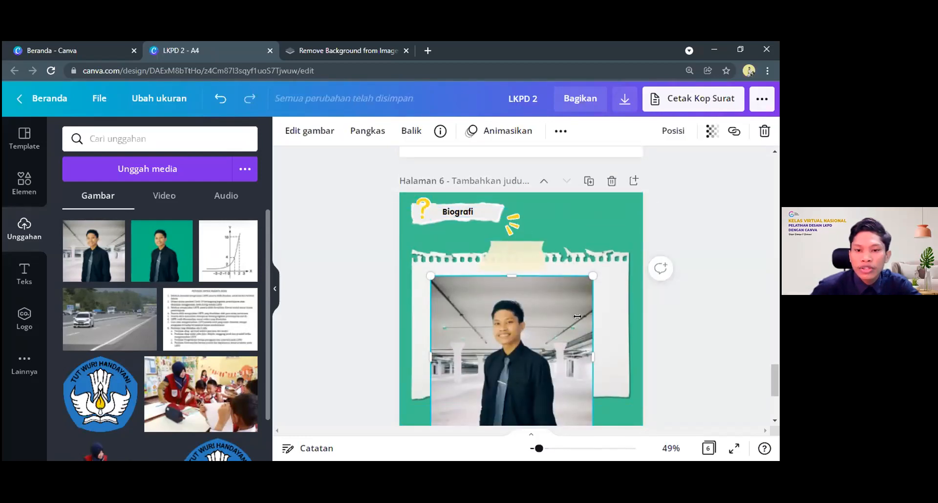
# Switch to remove.bg, open the portrait cutout for editing and look through the photo backgrounds on offer
pyautogui.click(332, 49)
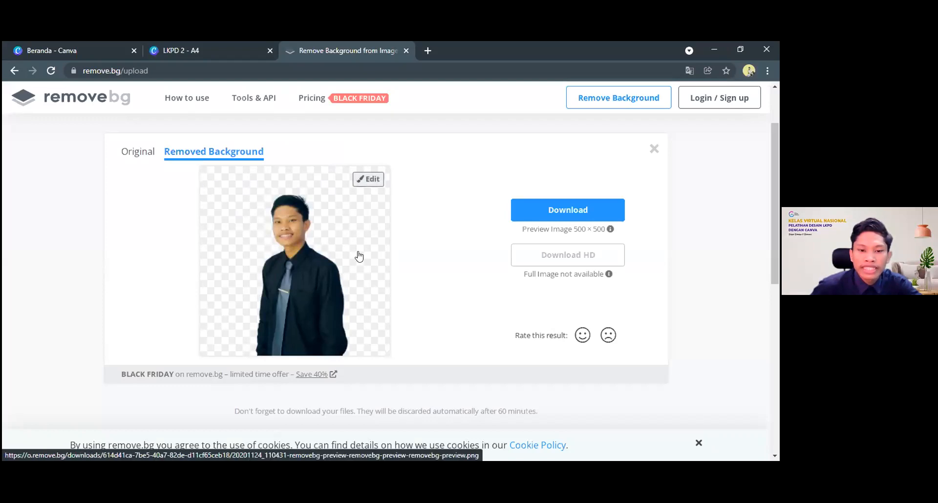
pyautogui.click(368, 179)
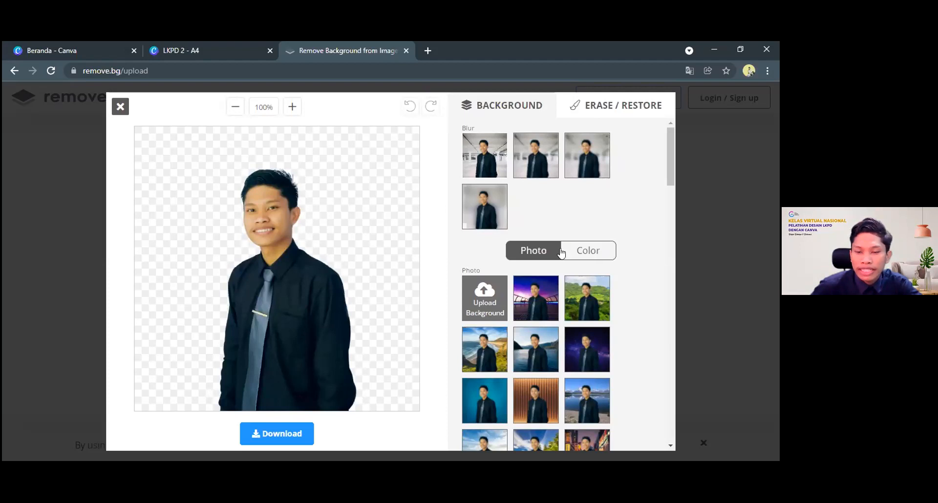
pyautogui.scroll(-2, 542, 312)
pyautogui.scroll(-10, 534, 312)
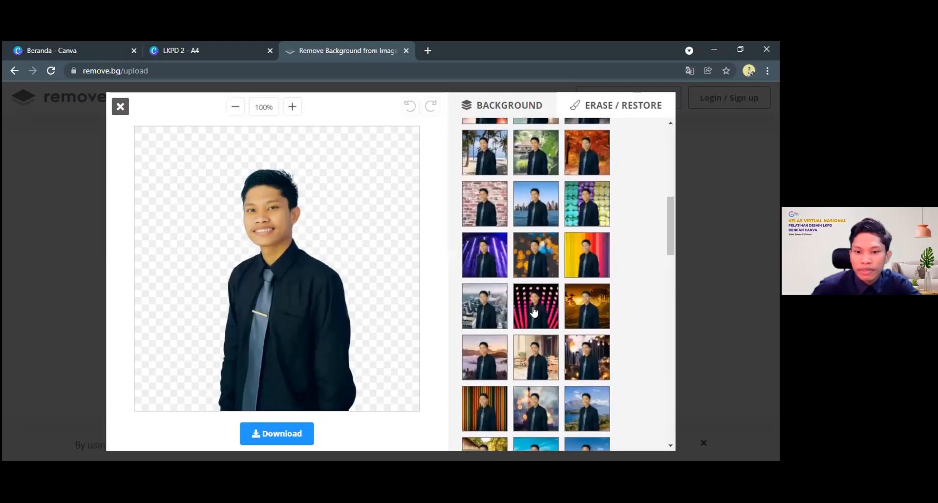
pyautogui.scroll(-5, 502, 319)
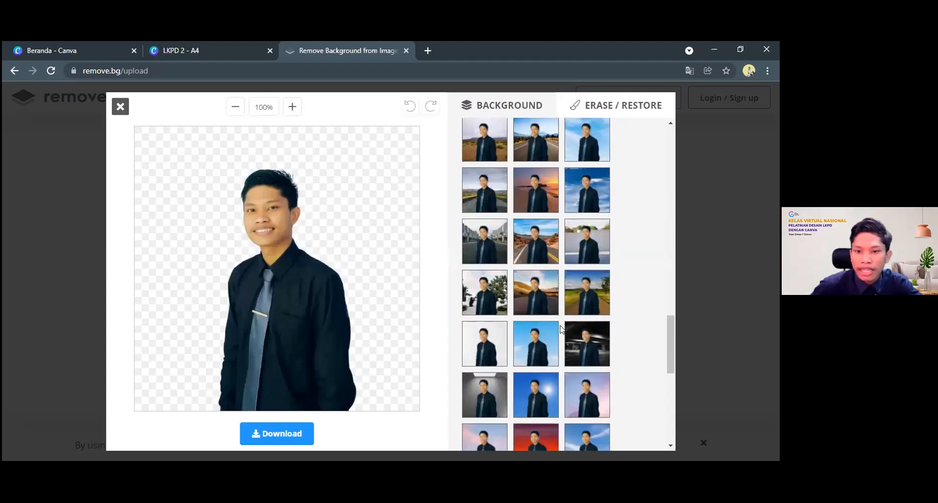
pyautogui.scroll(-3, 494, 322)
pyautogui.scroll(-3, 462, 301)
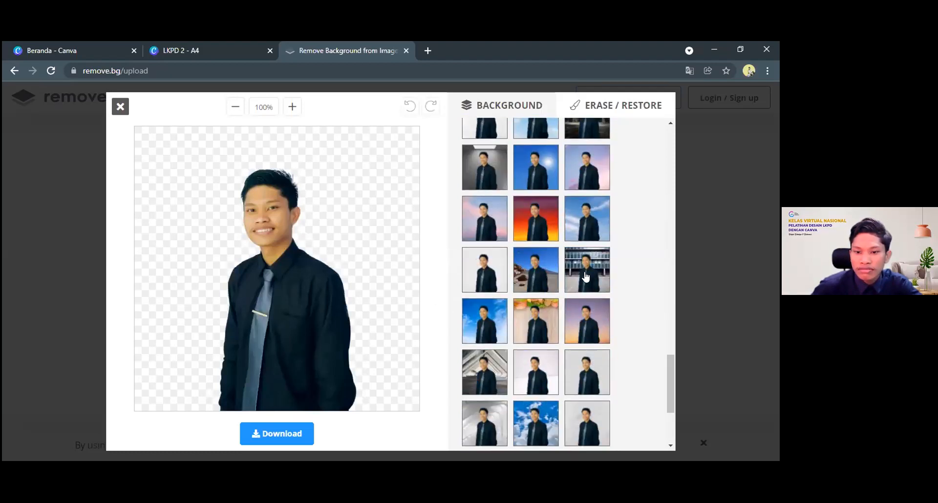
pyautogui.scroll(-4, 480, 389)
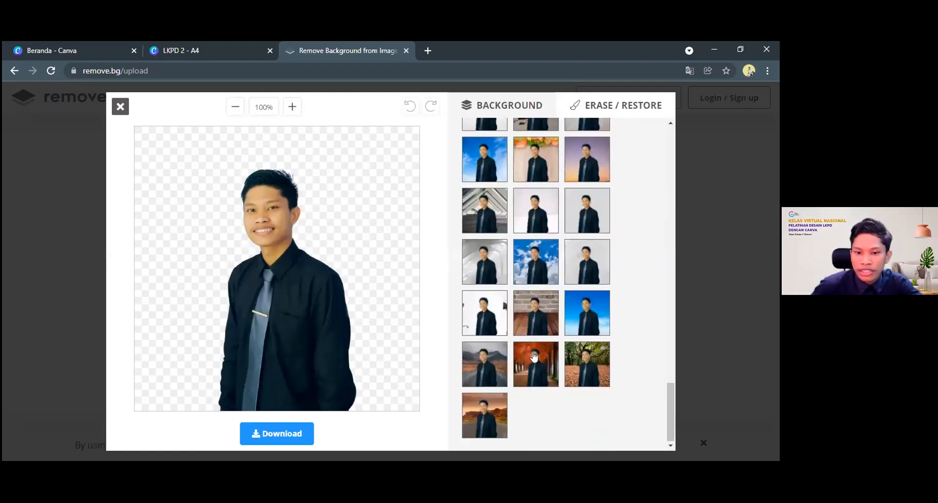
pyautogui.scroll(5, 534, 359)
pyautogui.scroll(10, 533, 359)
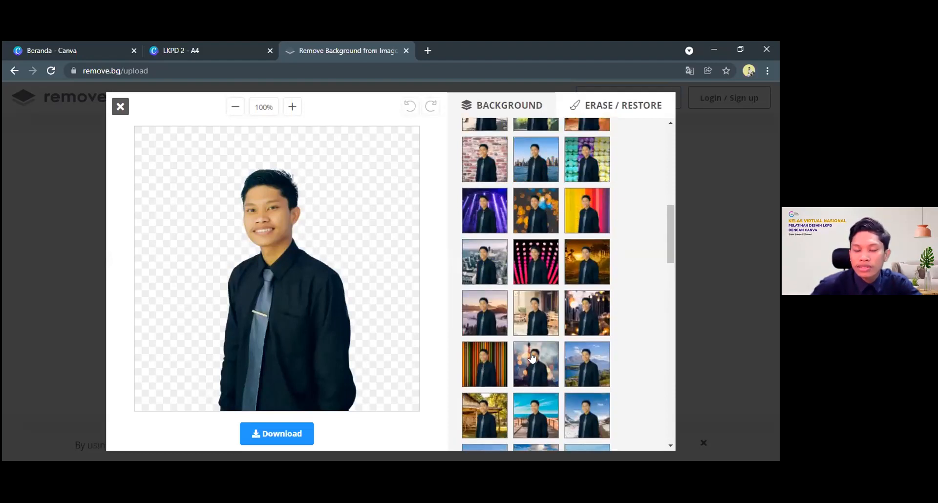
pyautogui.scroll(10, 543, 343)
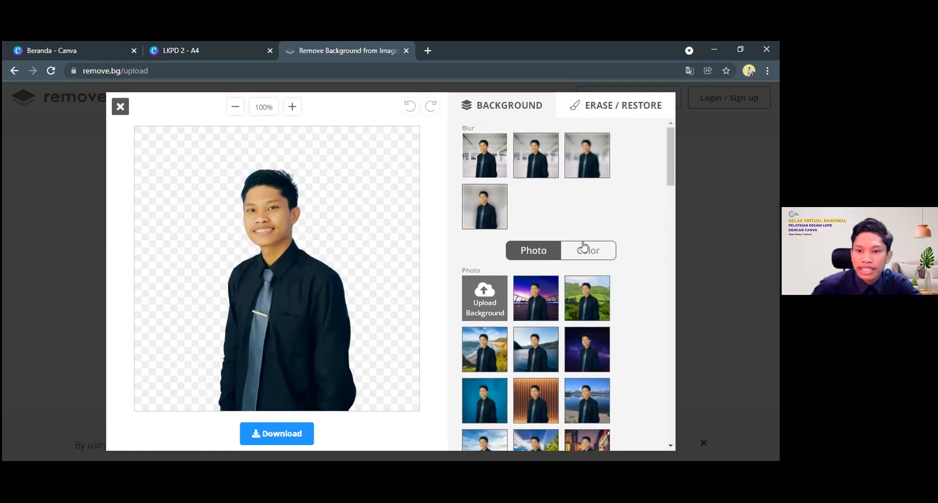
# Switch from photo to solid colour backgrounds and look through the available colours
pyautogui.click(582, 251)
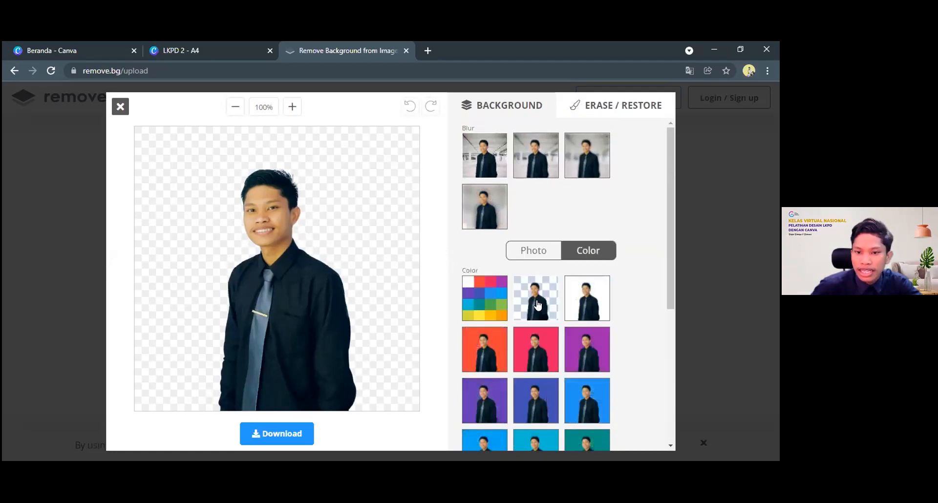
pyautogui.scroll(-3, 535, 305)
pyautogui.scroll(-2, 549, 228)
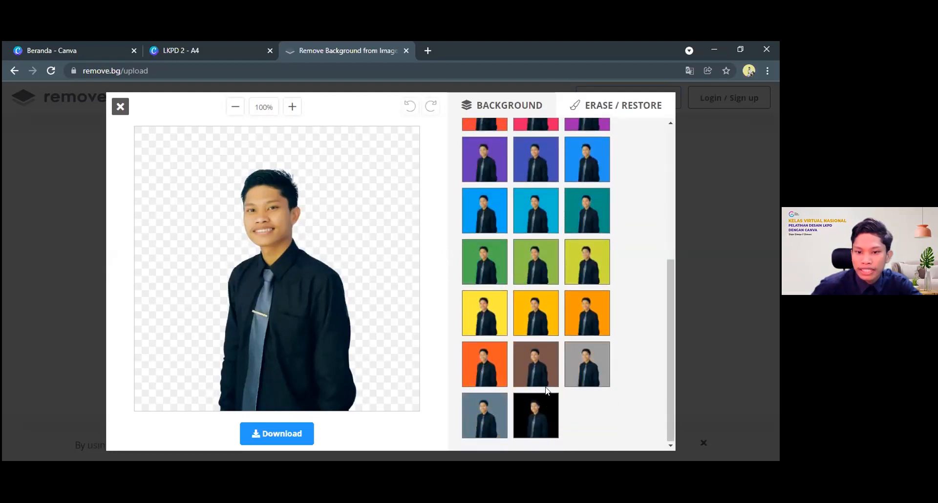
pyautogui.scroll(5, 562, 377)
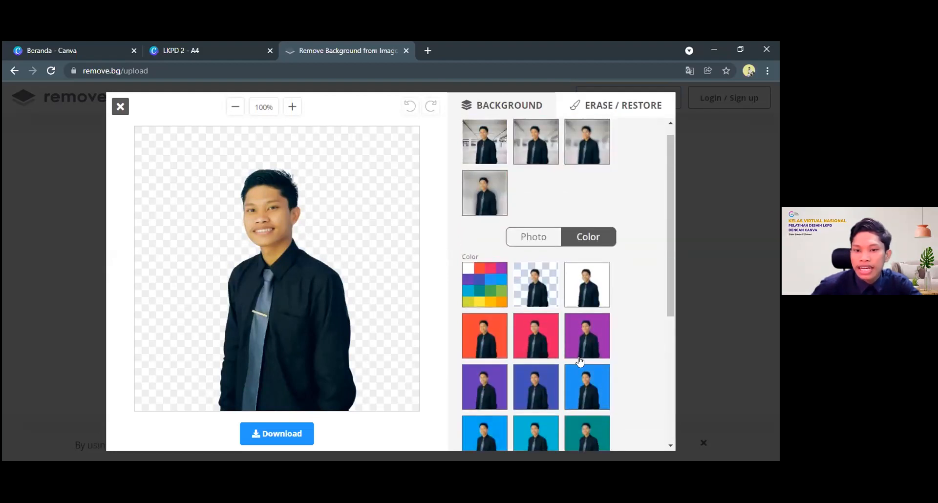
pyautogui.scroll(-1, 579, 360)
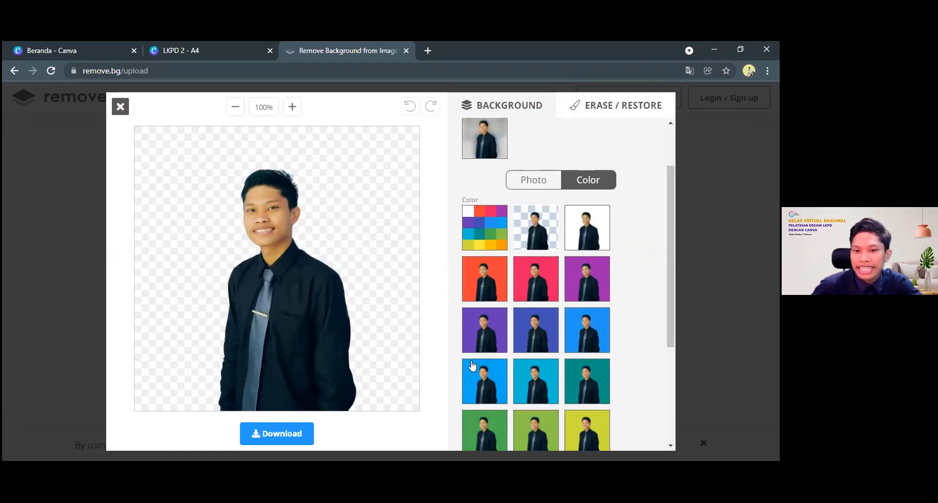
pyautogui.scroll(-2, 586, 313)
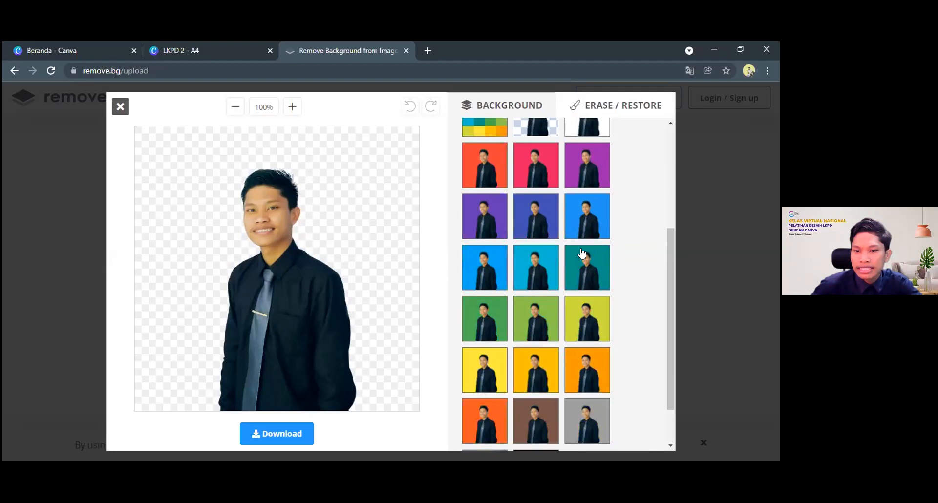
# Try several solid colours behind the portrait, including purple, green and amber, and settle on the dark teal background
pyautogui.click(577, 208)
pyautogui.click(532, 270)
pyautogui.click(493, 216)
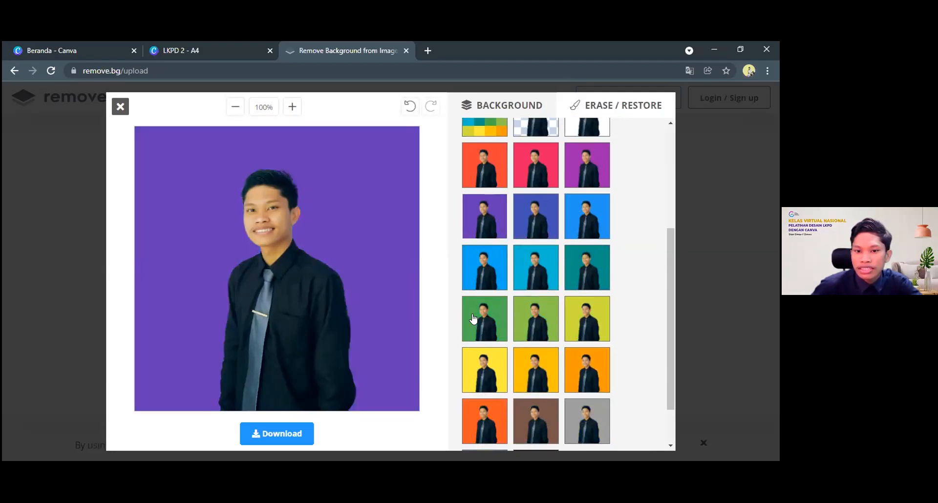
pyautogui.click(485, 365)
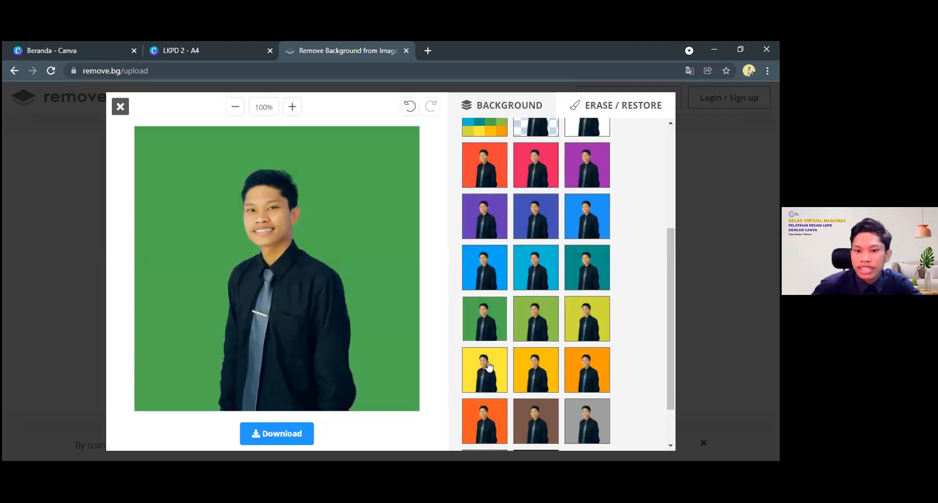
pyautogui.click(535, 367)
pyautogui.scroll(3, 538, 366)
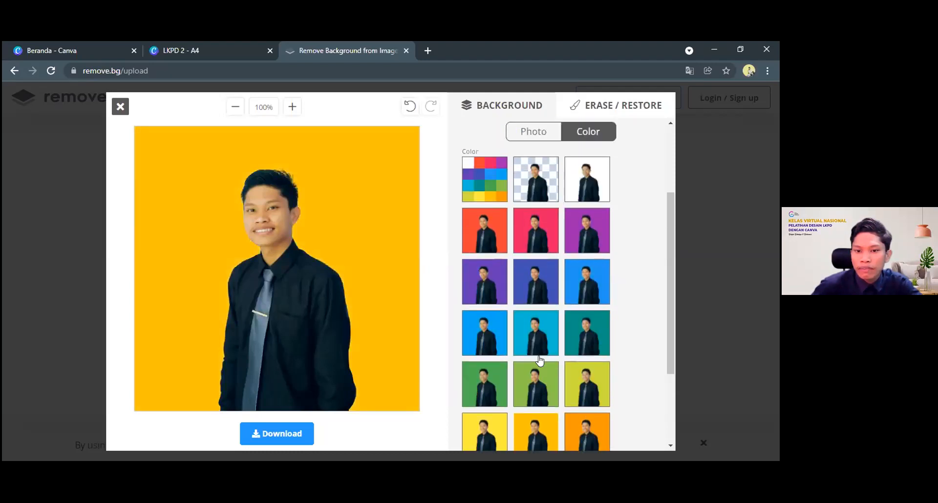
pyautogui.click(587, 378)
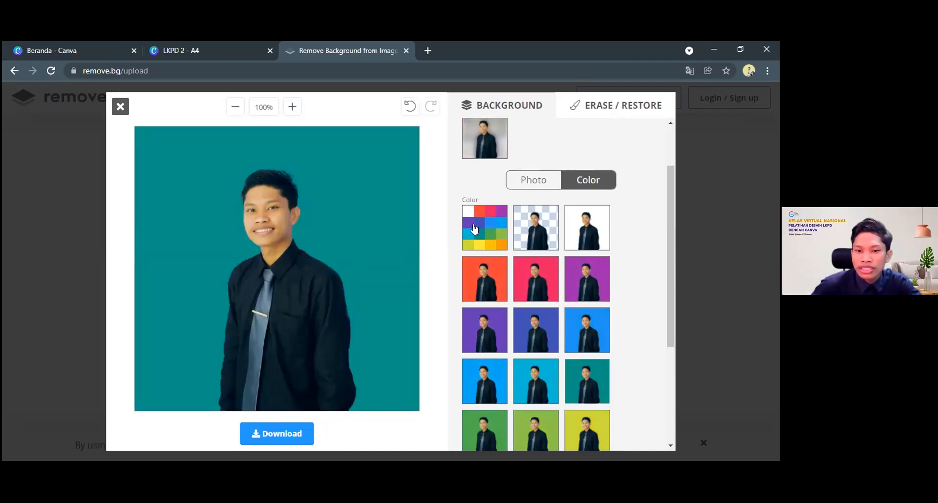
# Define a custom background colour by brightening the teal to a vivid turquoise and apply it behind the portrait
pyautogui.click(479, 231)
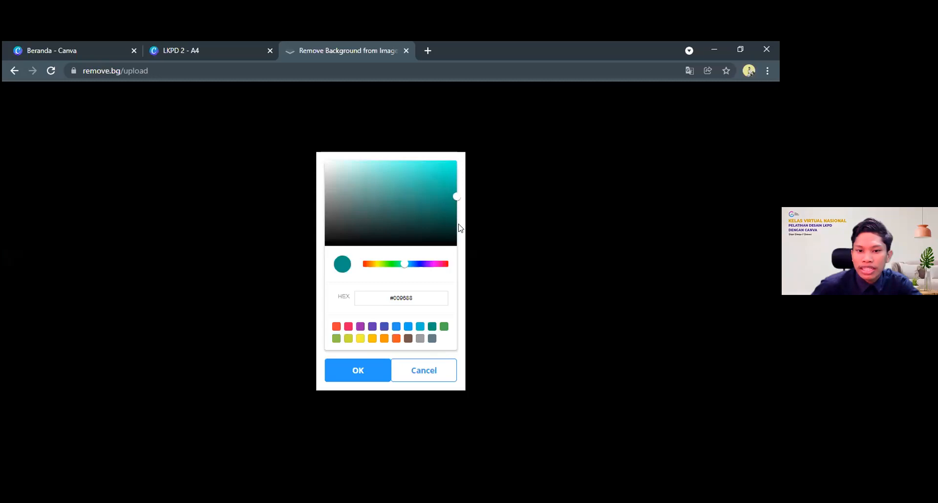
pyautogui.moveTo(454, 182); pyautogui.dragTo(452, 176)
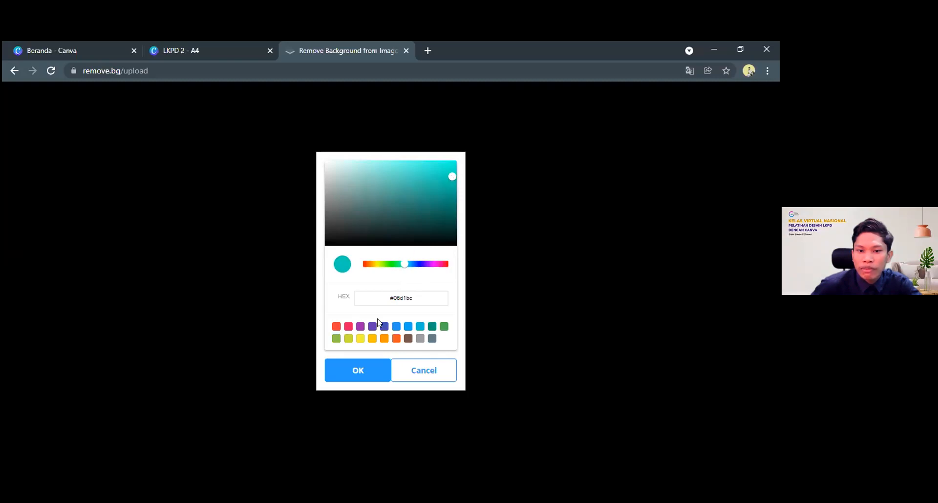
pyautogui.moveTo(454, 176); pyautogui.dragTo(456, 181)
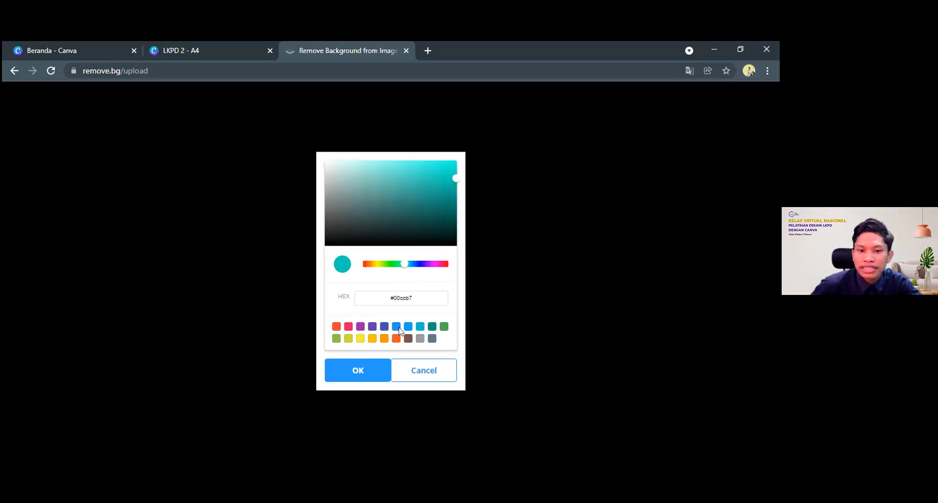
pyautogui.click(357, 371)
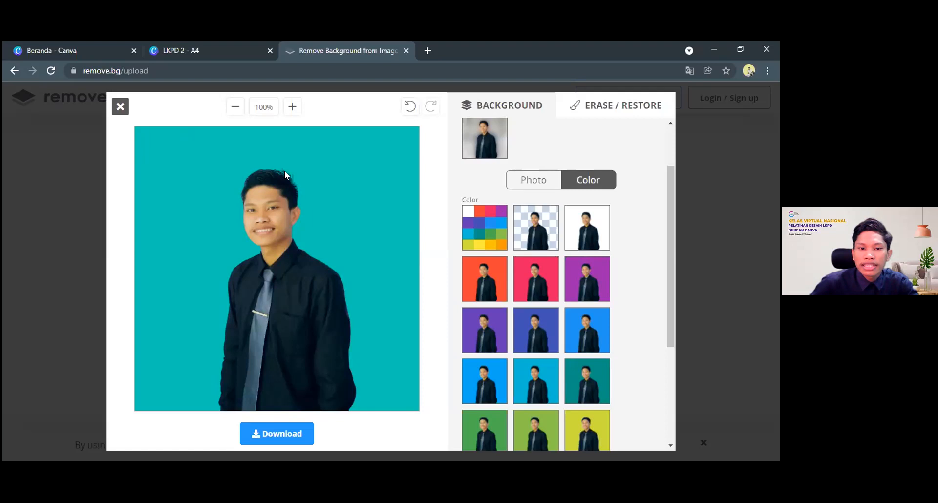
# Download the portrait with the turquoise background as a PNG image and dismiss the download dialog
pyautogui.click(273, 432)
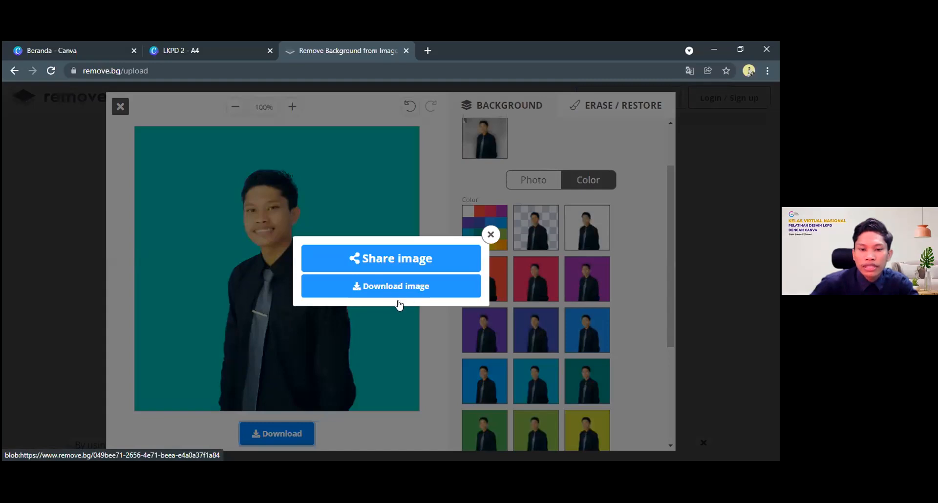
pyautogui.click(391, 288)
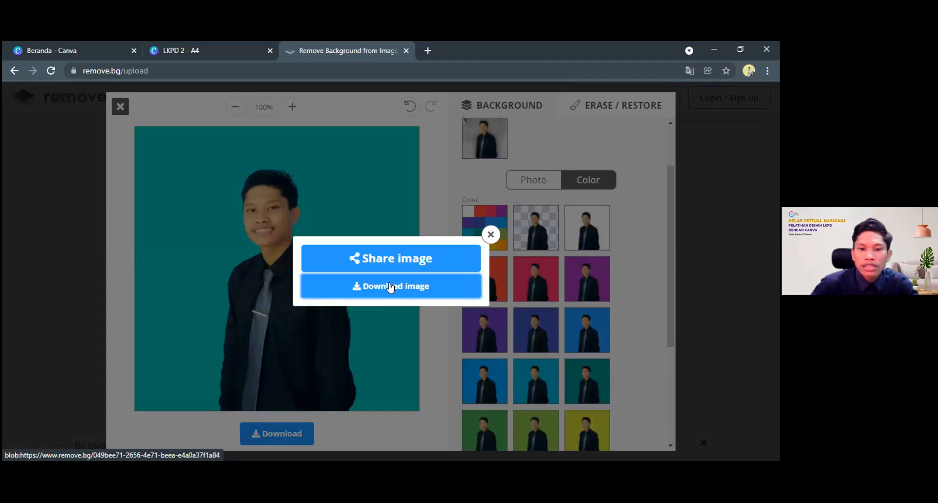
pyautogui.click(390, 286)
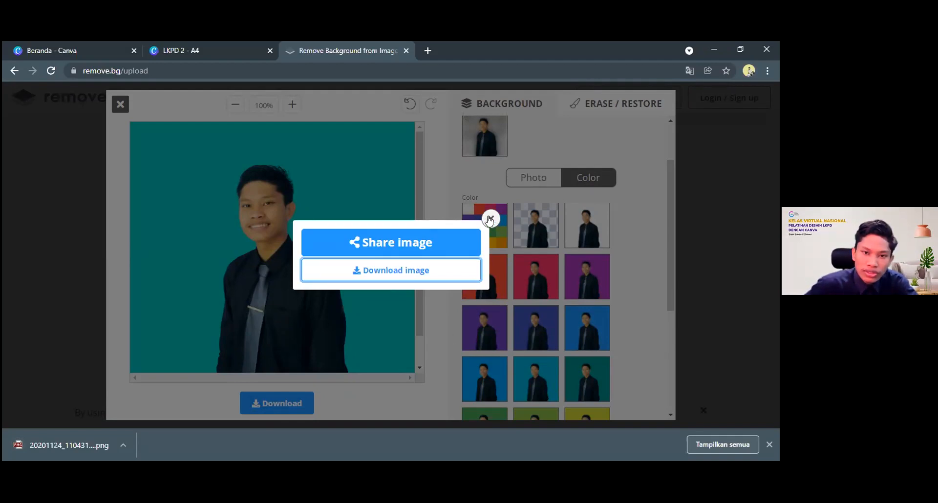
pyautogui.click(266, 366)
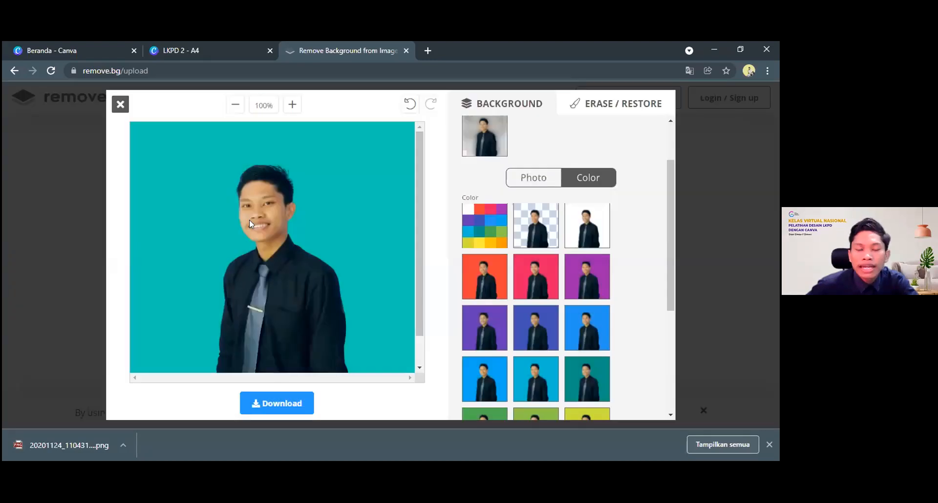
# Switch back to the LKPD 2 design in Canva and upload 20201124_110431-removebg-preview-removebg-preview (1).png from the Downloads folder
pyautogui.click(179, 46)
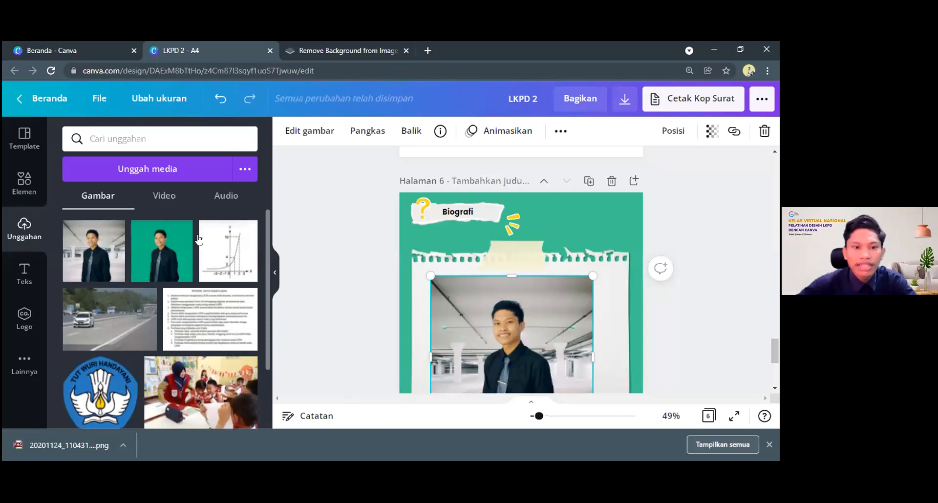
pyautogui.click(183, 169)
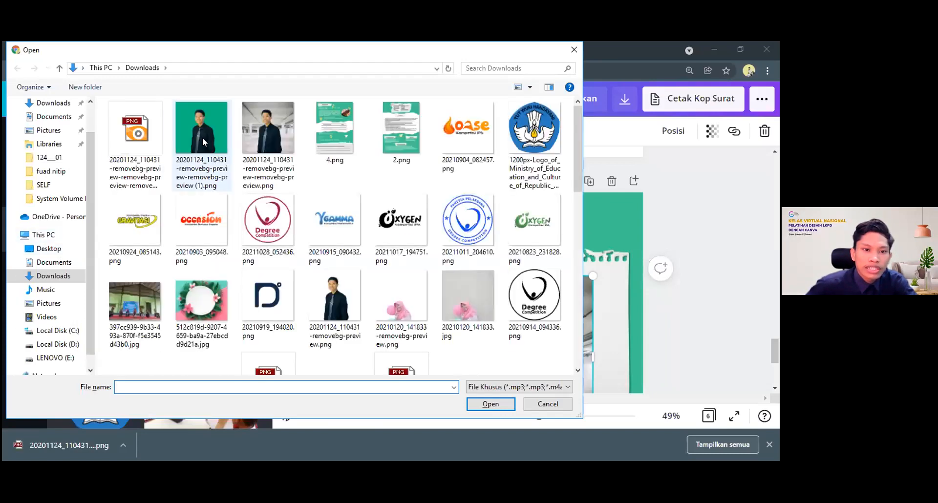
pyautogui.click(545, 166)
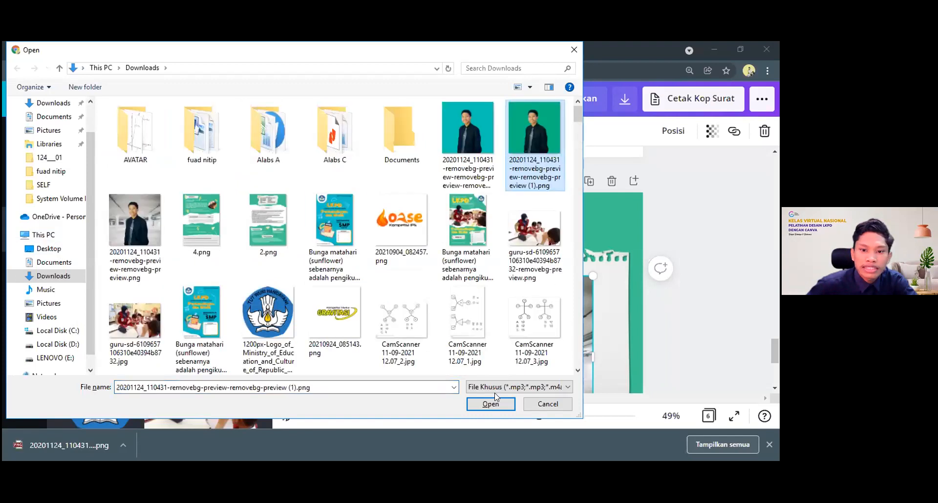
pyautogui.click(491, 406)
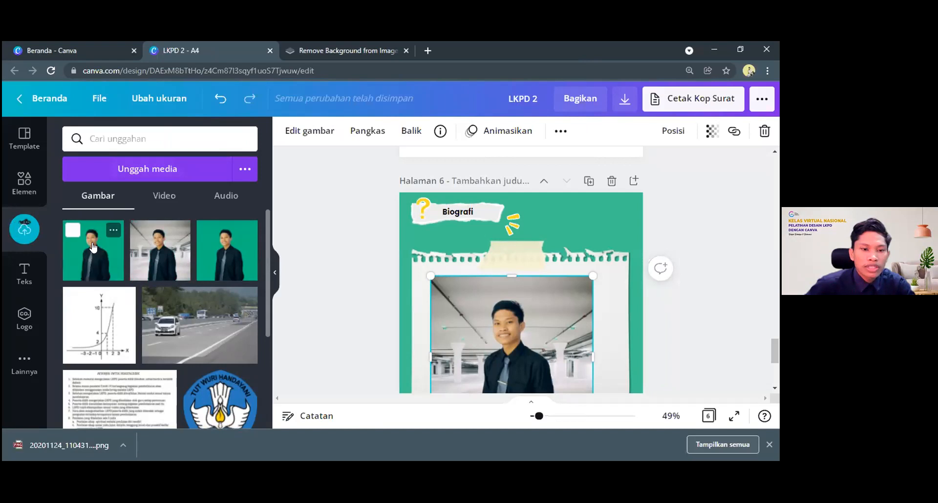
# Move the page 6 portrait slightly right and up, centring it horizontally on the torn paper
pyautogui.scroll(-1, 83, 247)
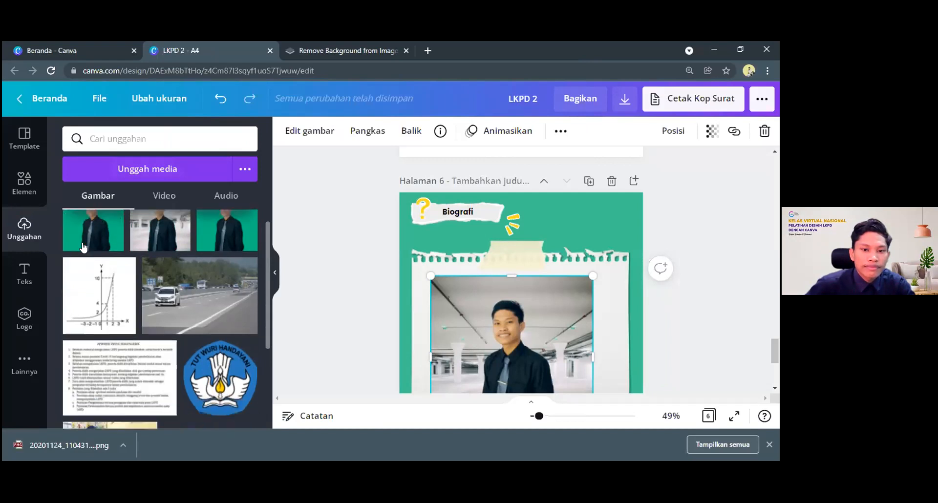
pyautogui.scroll(-2, 527, 298)
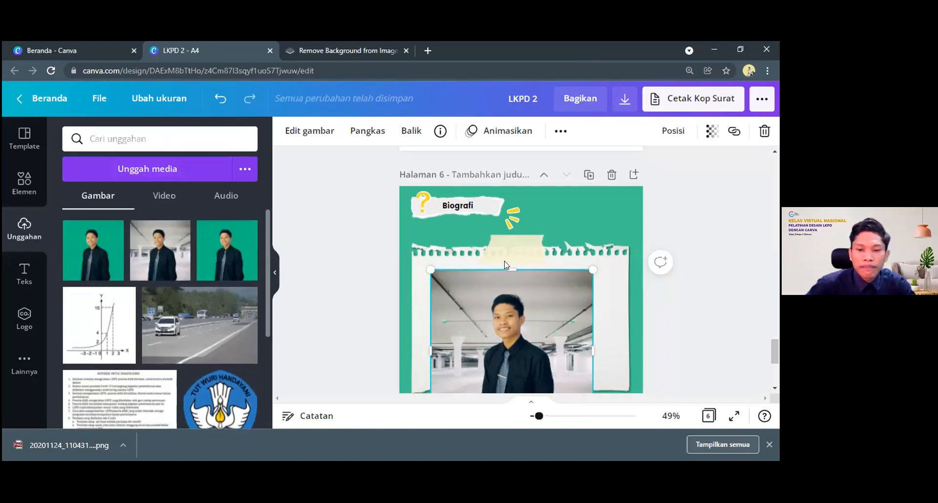
pyautogui.moveTo(527, 271); pyautogui.dragTo(535, 266)
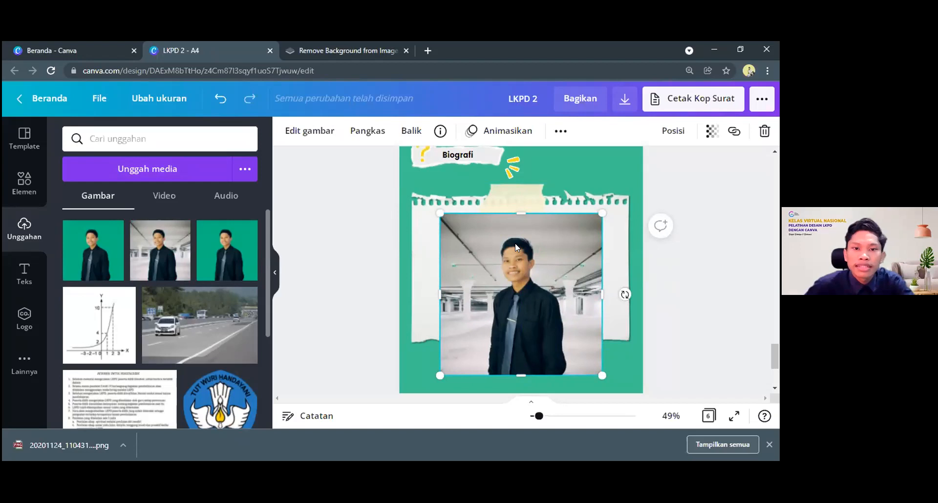
# Replace the page 6 portrait with the uploaded green-background version, shrunk to a small picture on the torn paper
pyautogui.press('Delete')
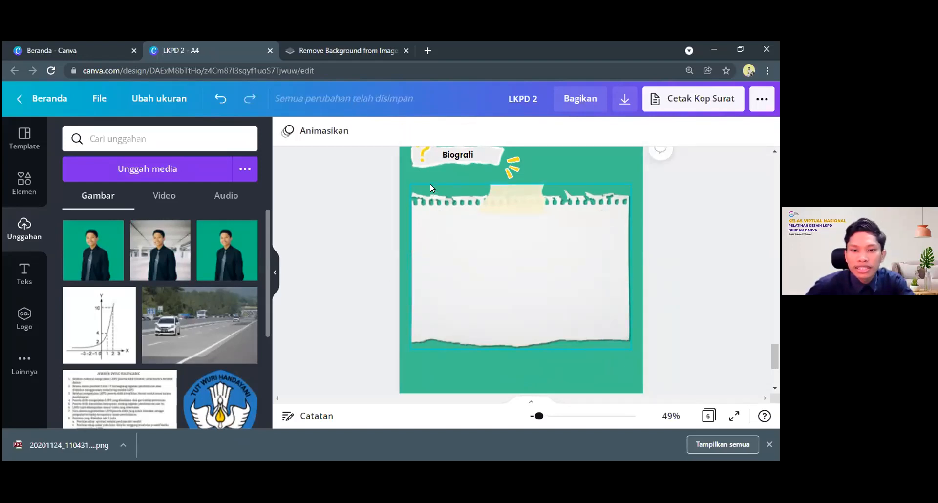
pyautogui.click(89, 254)
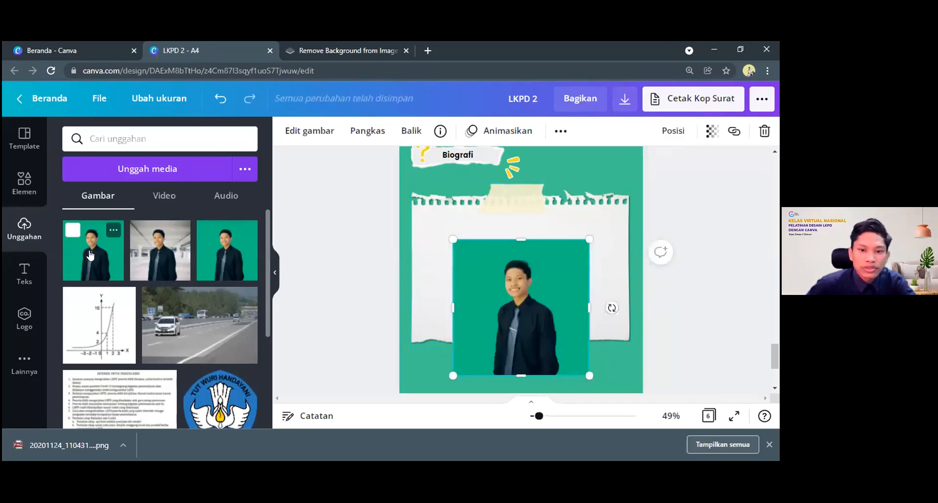
pyautogui.moveTo(577, 376); pyautogui.dragTo(500, 299)
pyautogui.moveTo(562, 257); pyautogui.dragTo(548, 254)
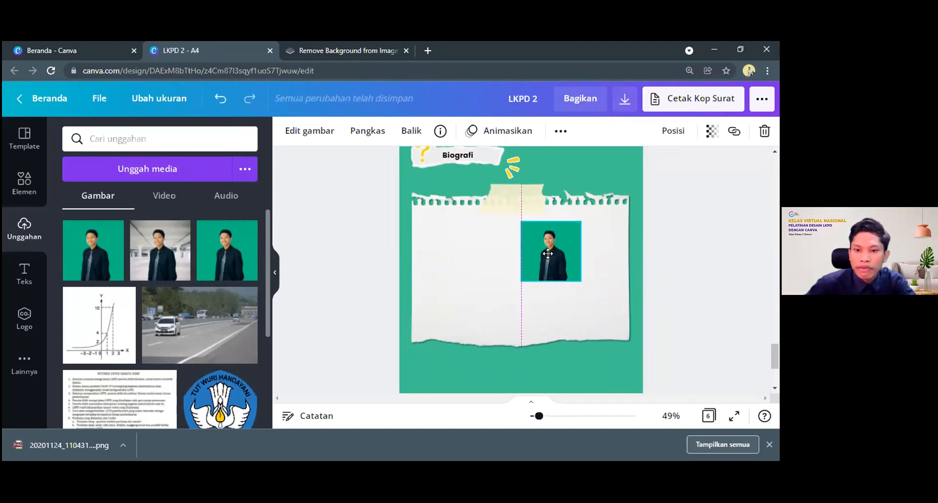
# Enlarge the green-background portrait slightly and place it on the right half of the torn paper, vertically centred
pyautogui.click(593, 167)
pyautogui.scroll(2, 587, 178)
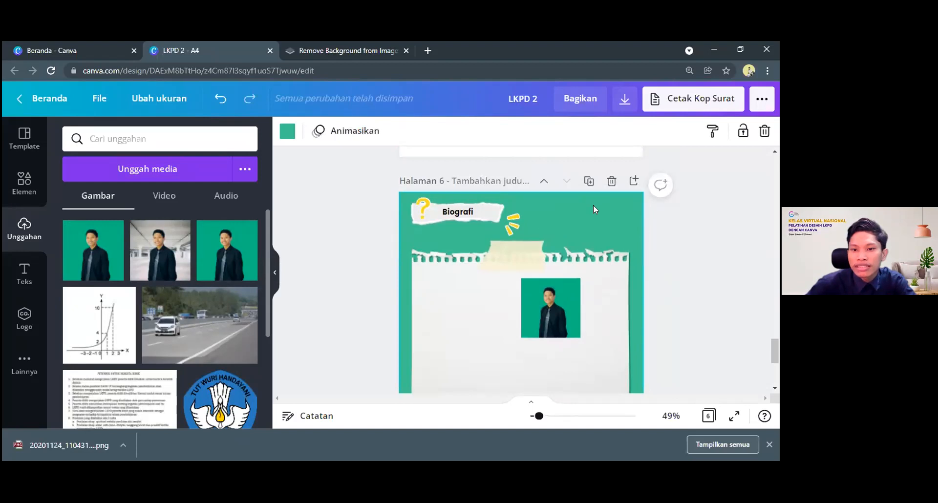
pyautogui.scroll(-2, 555, 230)
pyautogui.scroll(1, 556, 230)
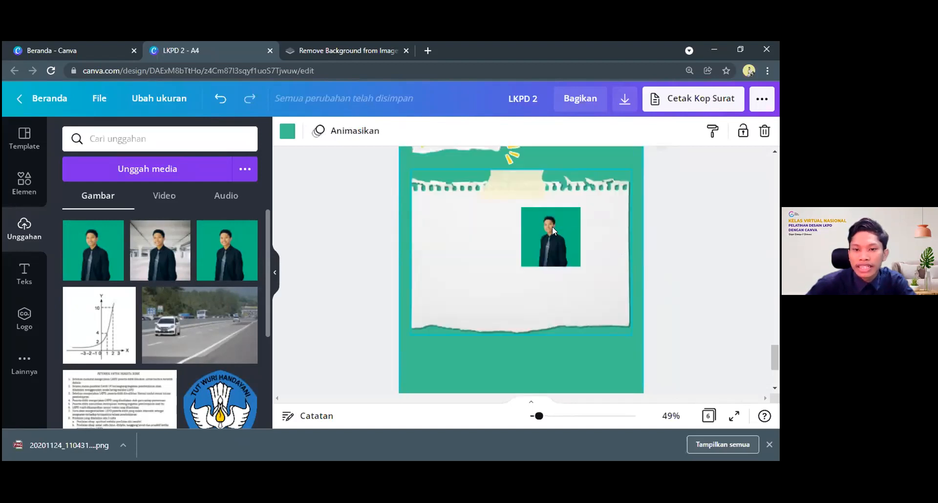
pyautogui.moveTo(552, 226); pyautogui.dragTo(488, 229)
pyautogui.moveTo(481, 273); pyautogui.dragTo(447, 277)
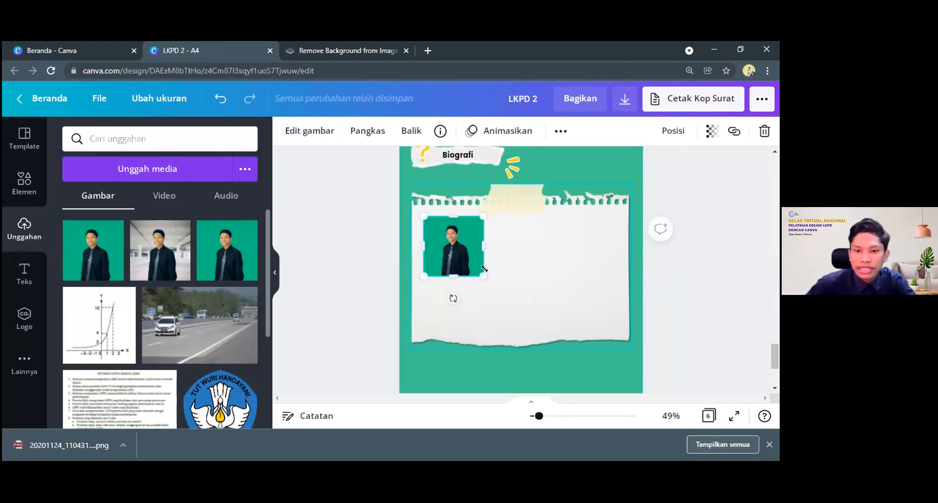
pyautogui.moveTo(509, 300); pyautogui.dragTo(483, 281)
pyautogui.moveTo(463, 248); pyautogui.dragTo(569, 265)
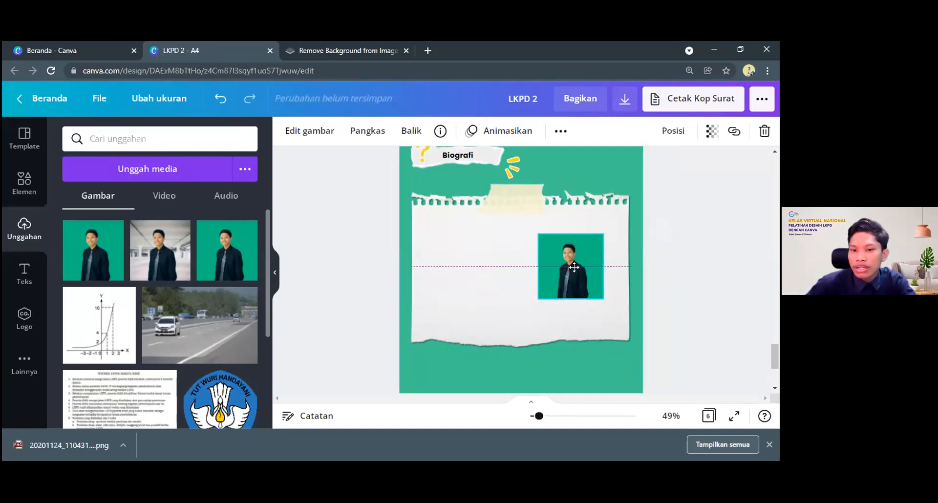
pyautogui.click(568, 244)
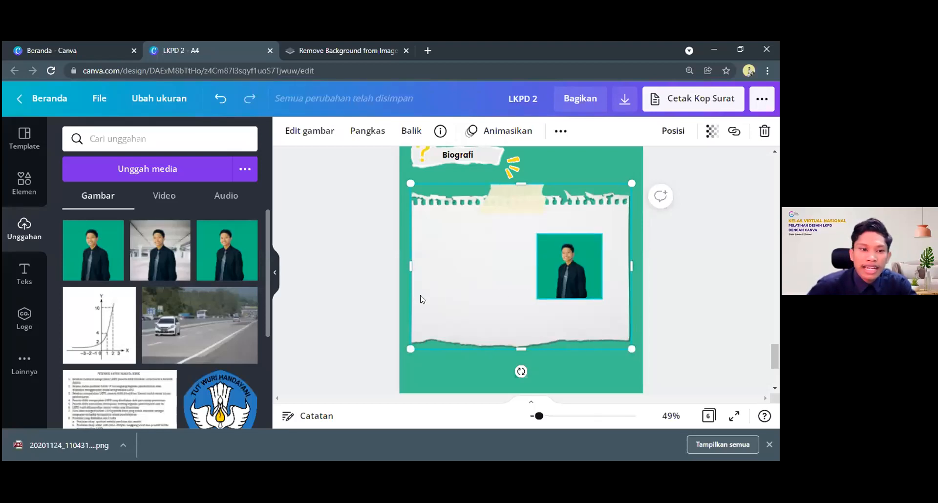
pyautogui.click(376, 246)
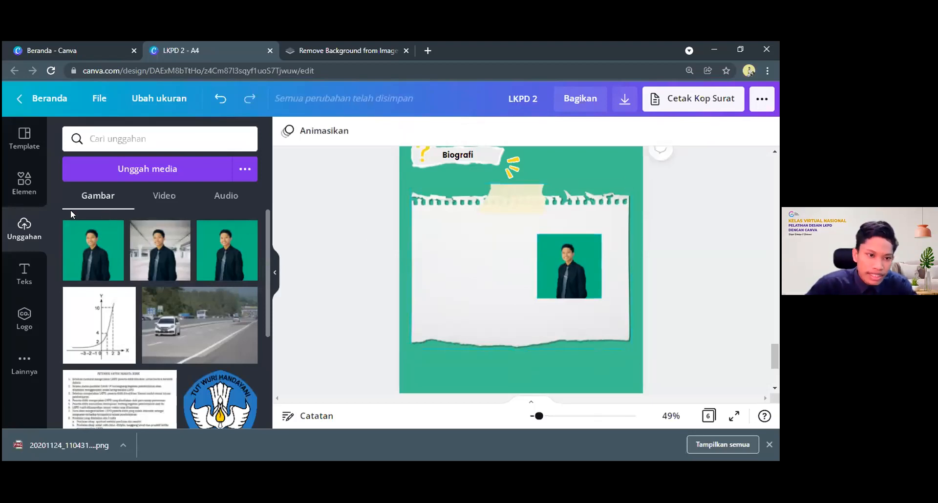
# Show the full Bingkai frame collection from the design elements
pyautogui.click(22, 186)
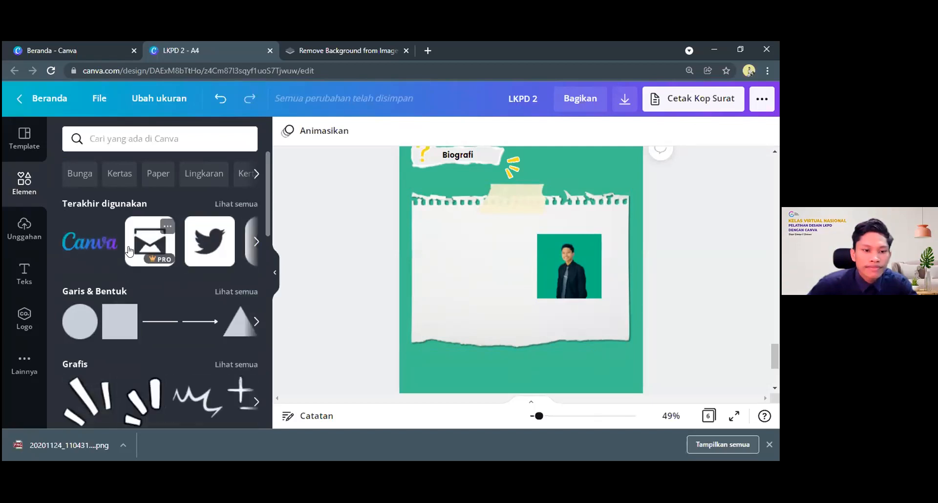
pyautogui.scroll(-7, 127, 251)
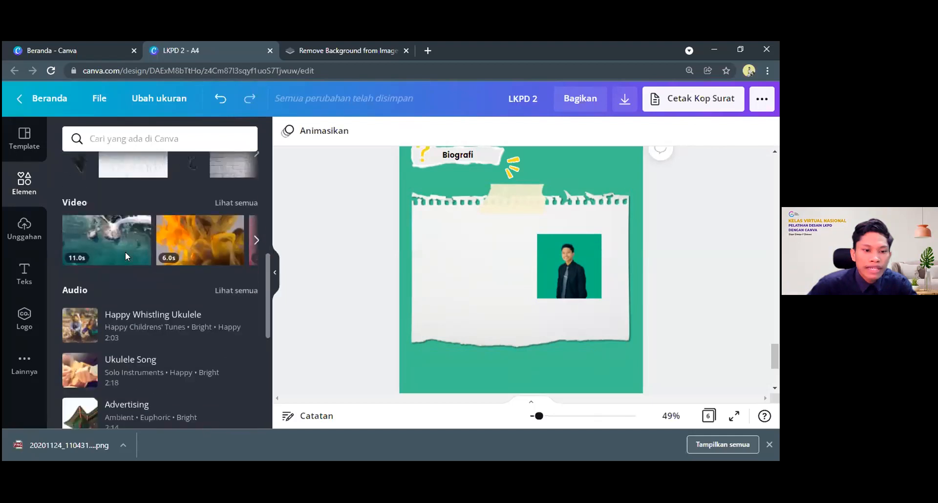
pyautogui.scroll(-5, 125, 251)
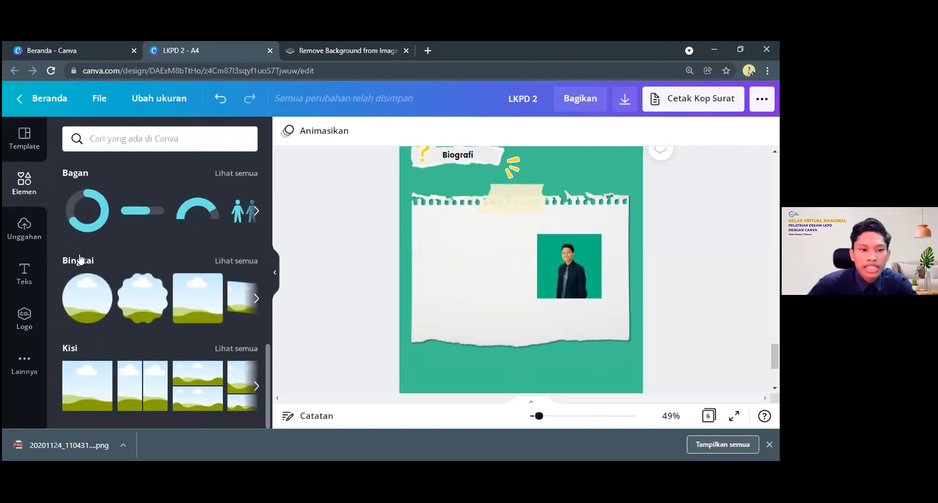
pyautogui.click(225, 260)
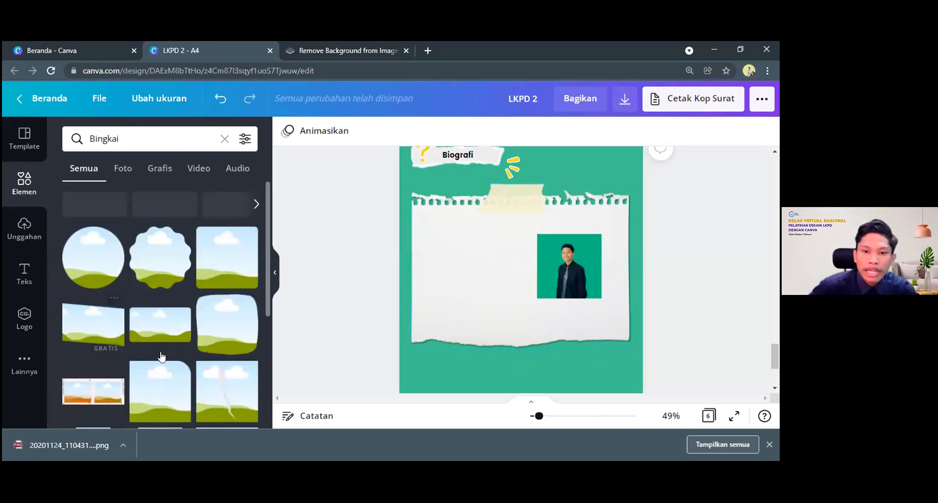
# Add the round orange frame with one pointed corner and shrink it into the torn paper's upper-left area
pyautogui.scroll(-3, 162, 357)
pyautogui.scroll(3, 163, 356)
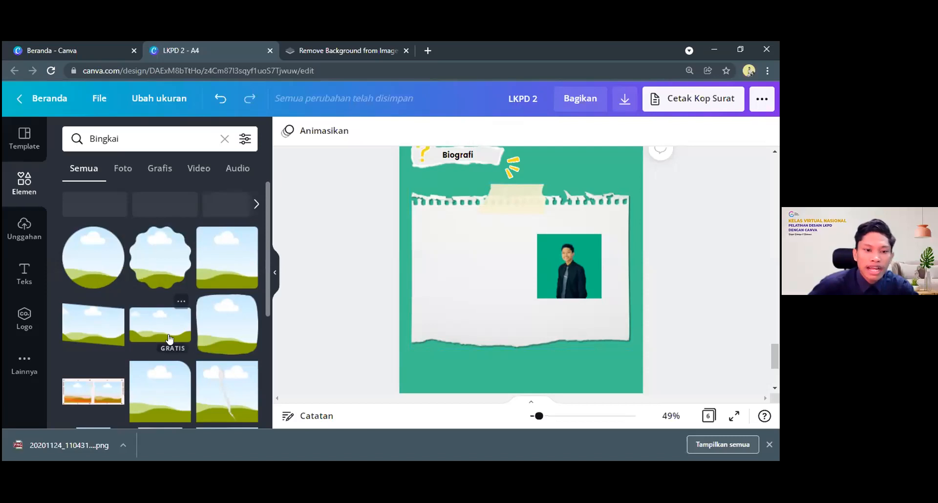
pyautogui.scroll(-1, 215, 337)
pyautogui.scroll(-5, 216, 334)
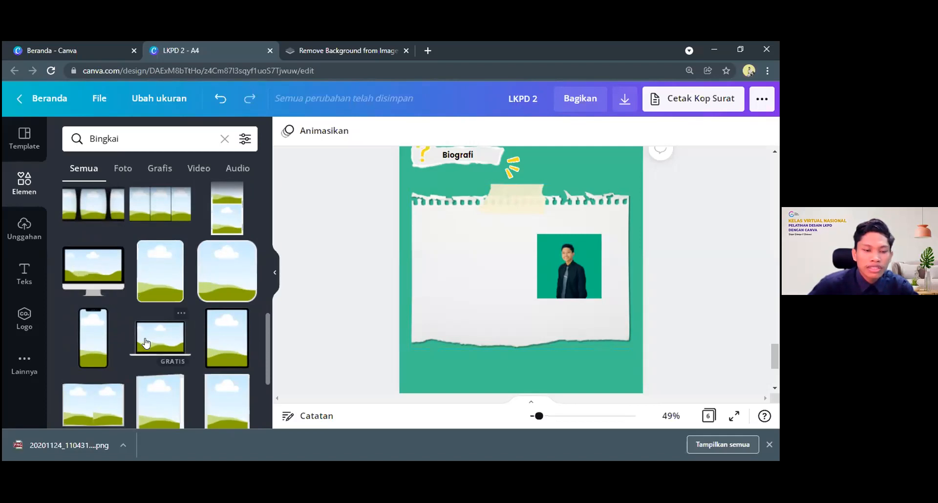
pyautogui.scroll(-2, 139, 242)
pyautogui.scroll(-2, 203, 268)
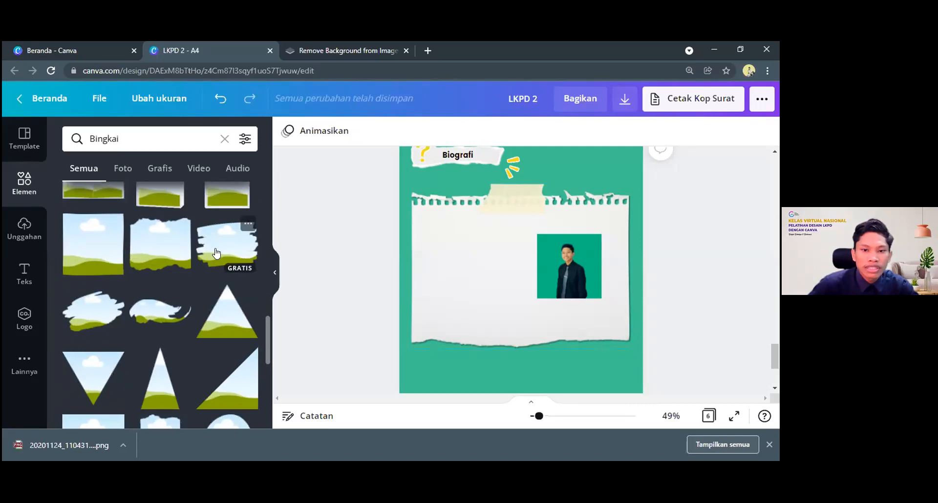
pyautogui.scroll(-2, 166, 298)
pyautogui.scroll(4, 201, 303)
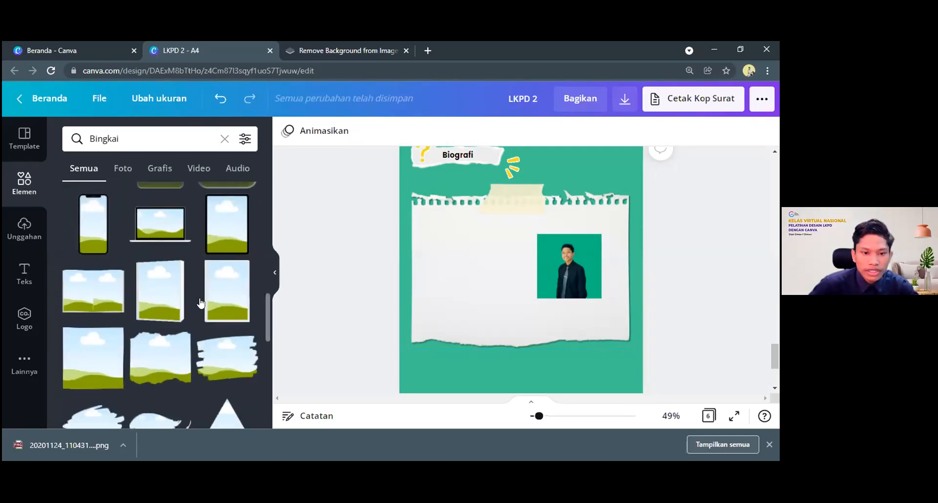
pyautogui.scroll(-1, 201, 303)
pyautogui.scroll(-2, 161, 317)
pyautogui.scroll(1, 157, 322)
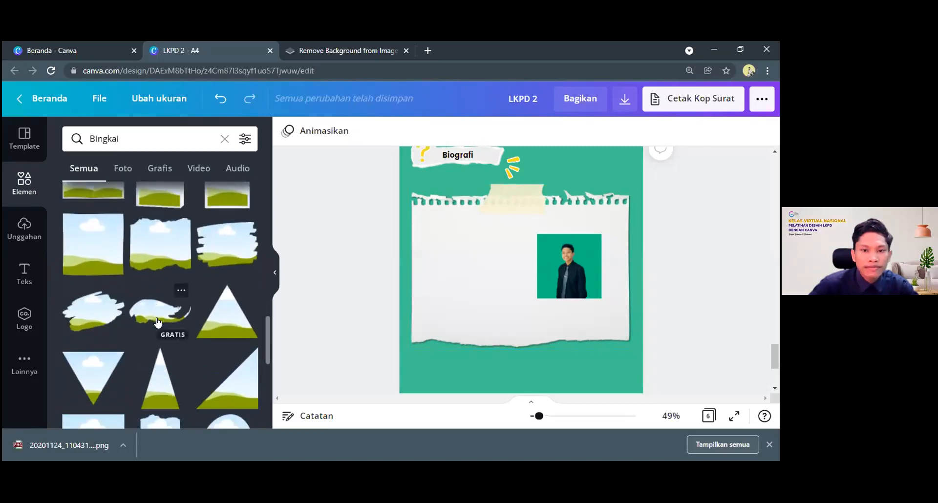
pyautogui.scroll(-5, 158, 323)
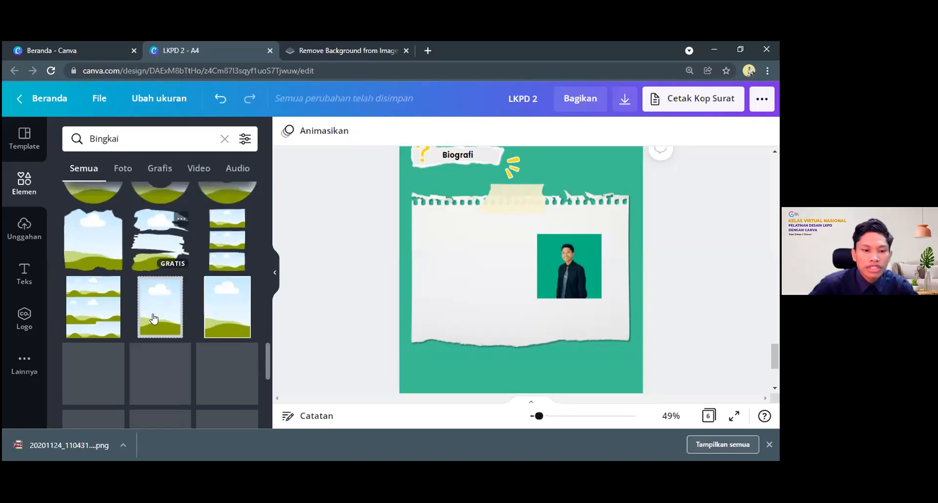
pyautogui.scroll(-2, 154, 319)
pyautogui.scroll(-6, 154, 319)
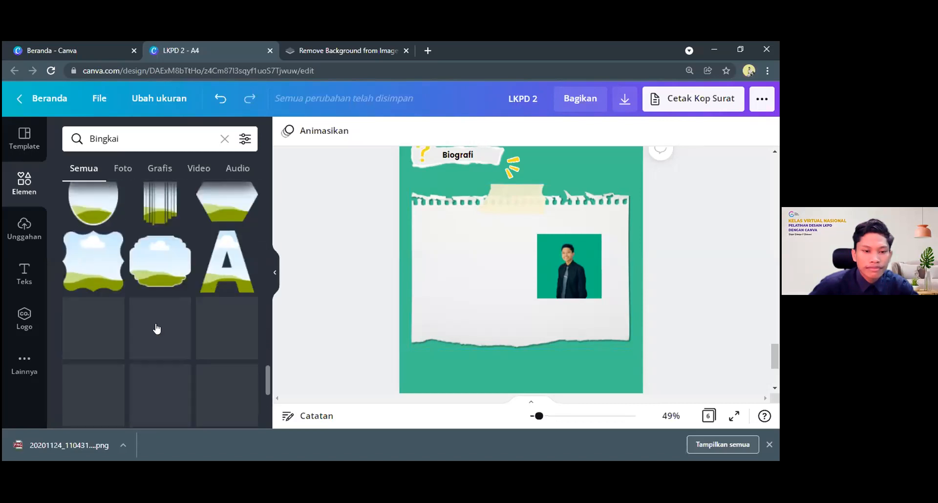
pyautogui.scroll(-8, 157, 328)
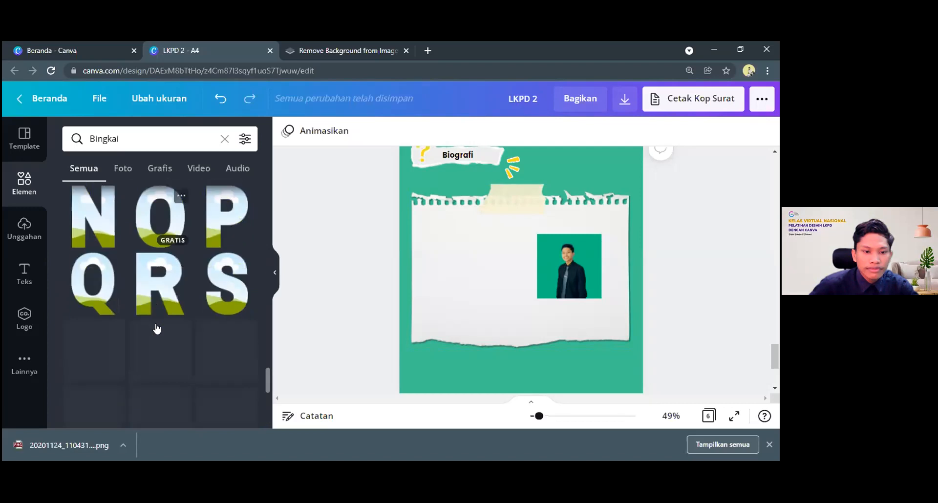
pyautogui.scroll(-10, 157, 327)
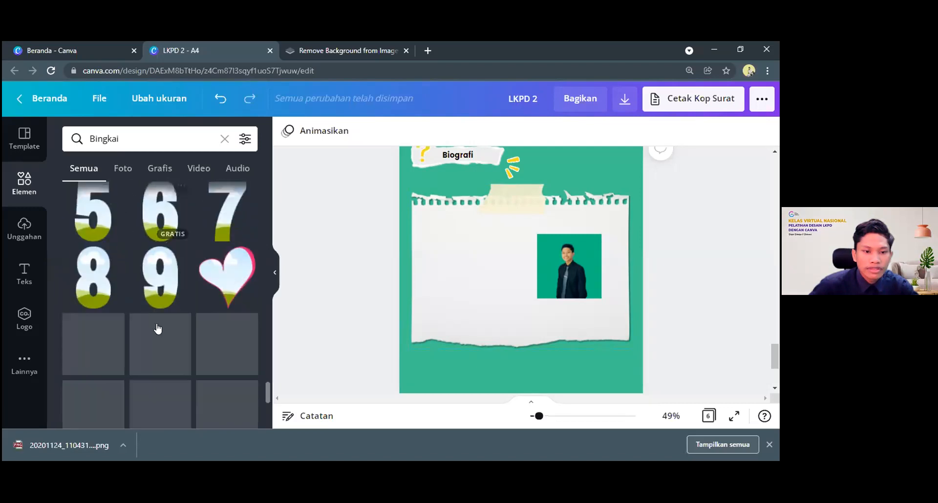
pyautogui.scroll(-2, 153, 342)
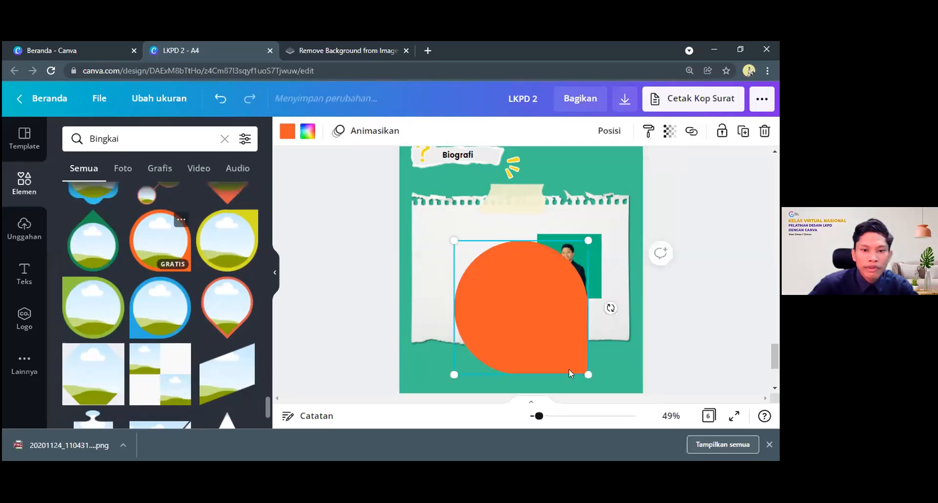
pyautogui.moveTo(588, 374); pyautogui.dragTo(481, 283)
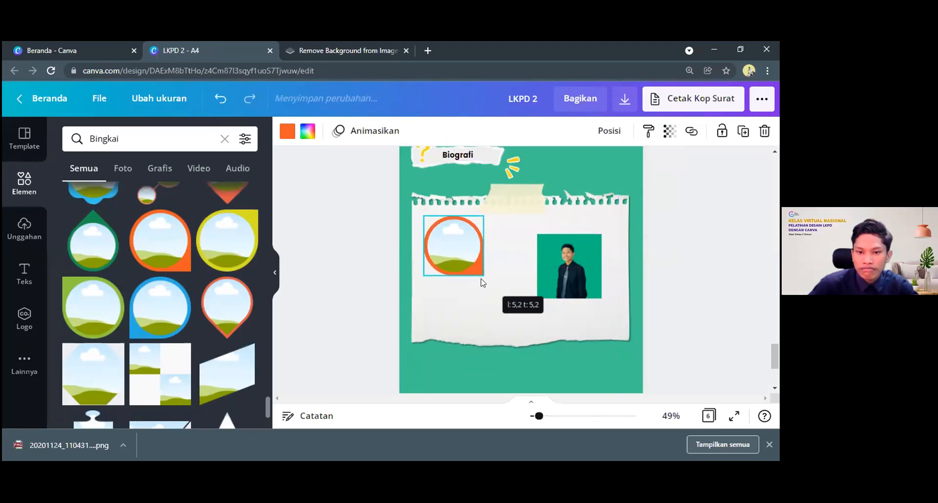
pyautogui.click(471, 326)
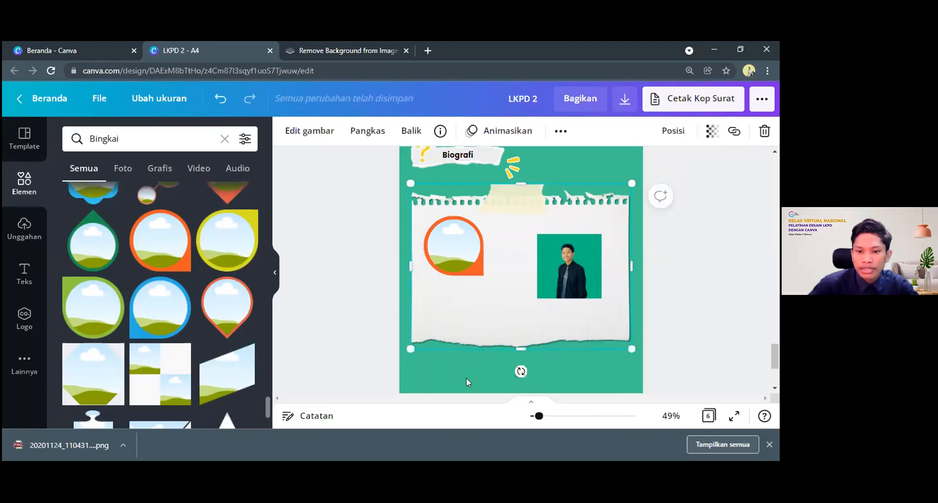
pyautogui.click(467, 378)
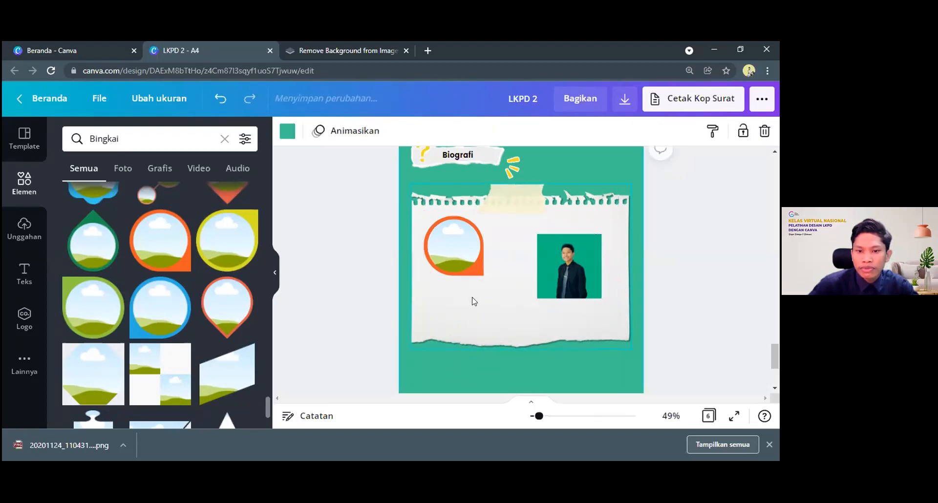
# Fill the orange frame with the green-background portrait and shift the framed portrait slightly left on the torn paper
pyautogui.click(565, 259)
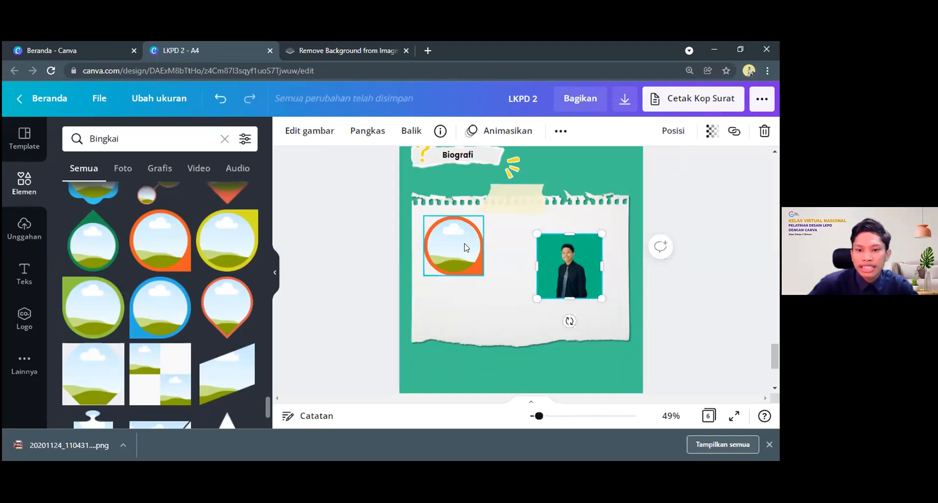
pyautogui.click(540, 316)
pyautogui.click(563, 263)
pyautogui.moveTo(561, 269); pyautogui.dragTo(451, 248)
pyautogui.moveTo(516, 284); pyautogui.dragTo(443, 240)
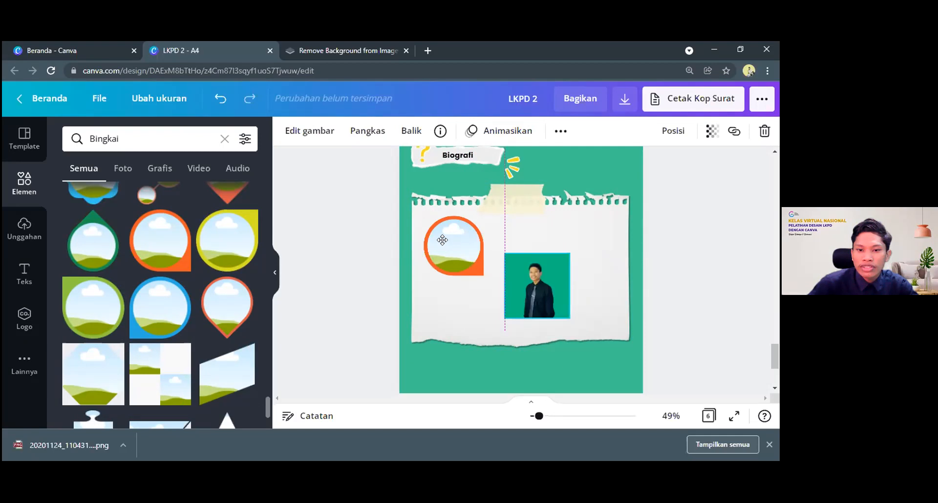
pyautogui.moveTo(449, 241)
pyautogui.mouseDown()
pyautogui.moveTo(480, 266)
pyautogui.moveTo(449, 244)
pyautogui.mouseUp()
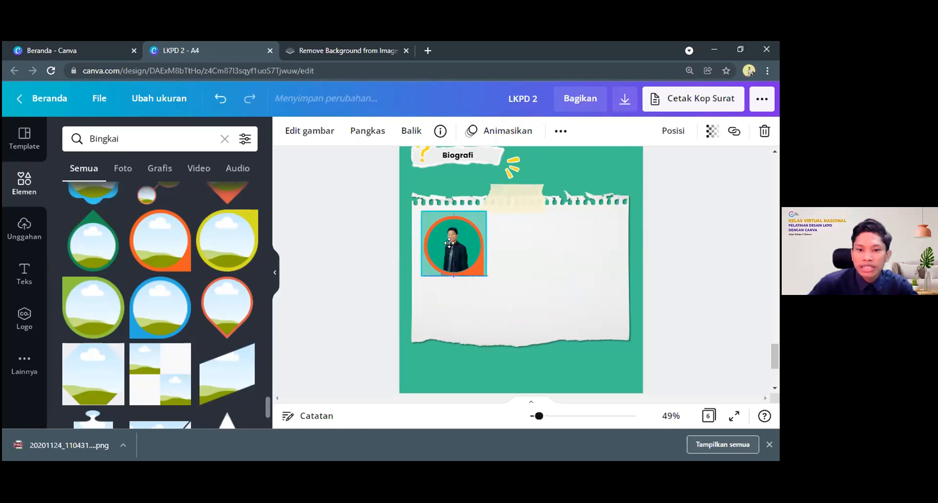
pyautogui.moveTo(451, 246); pyautogui.dragTo(451, 247)
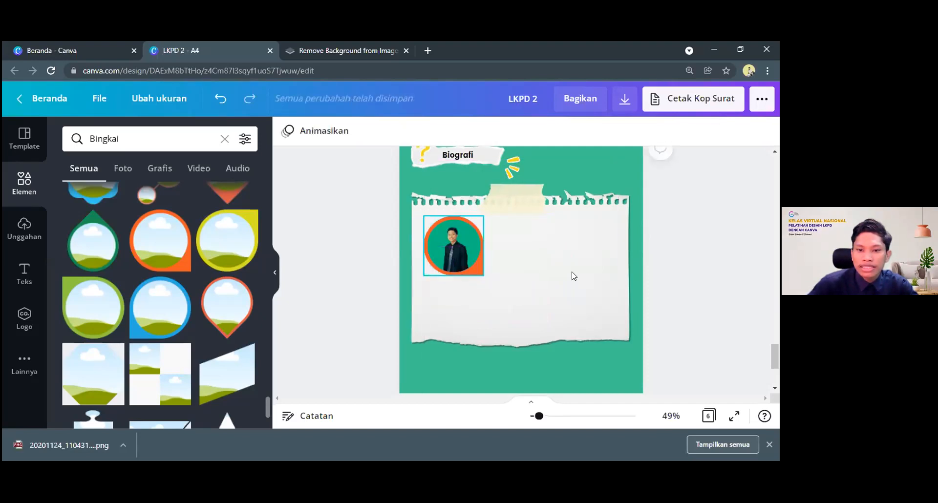
pyautogui.click(573, 275)
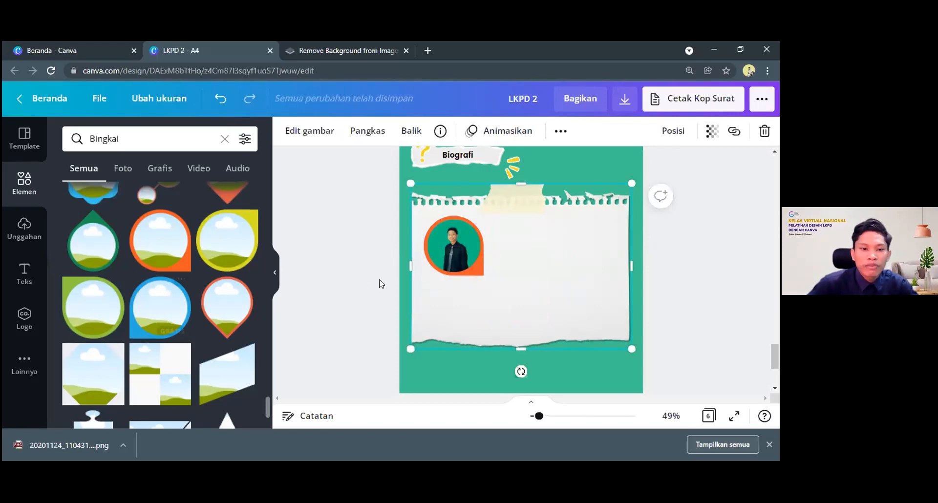
pyautogui.moveTo(451, 245)
pyautogui.mouseDown()
pyautogui.moveTo(471, 279)
pyautogui.moveTo(446, 245)
pyautogui.mouseUp()
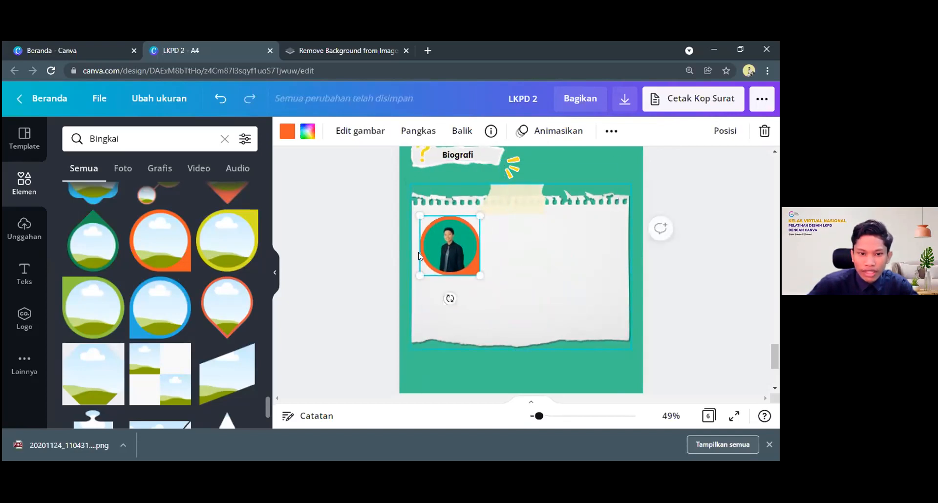
# Add the free frame with jagged horizontal brush-stroke edges and place it on the right half of the torn paper
pyautogui.scroll(-10, 172, 260)
pyautogui.scroll(4, 174, 264)
pyautogui.scroll(10, 174, 264)
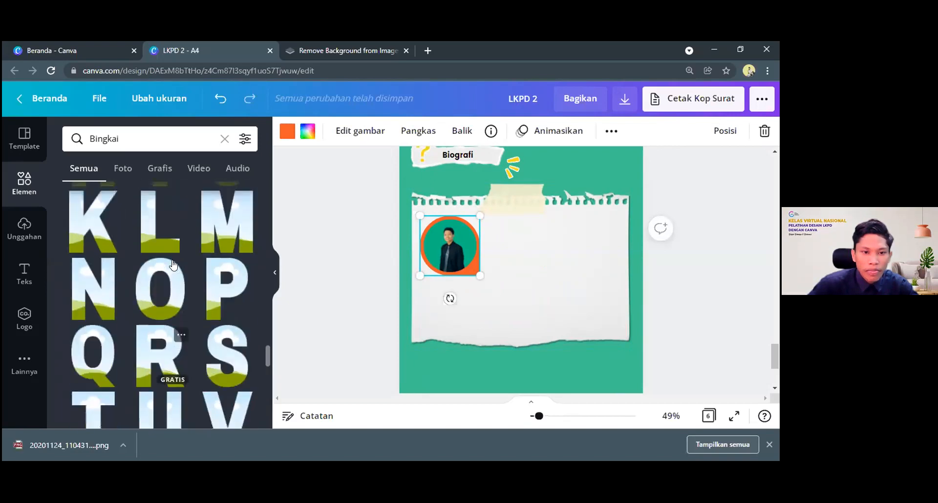
pyautogui.scroll(6, 147, 276)
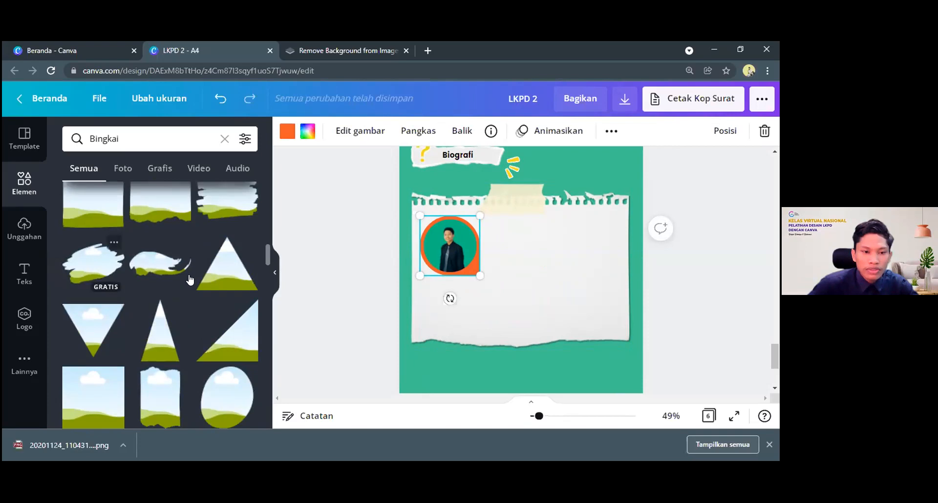
pyautogui.scroll(1, 188, 273)
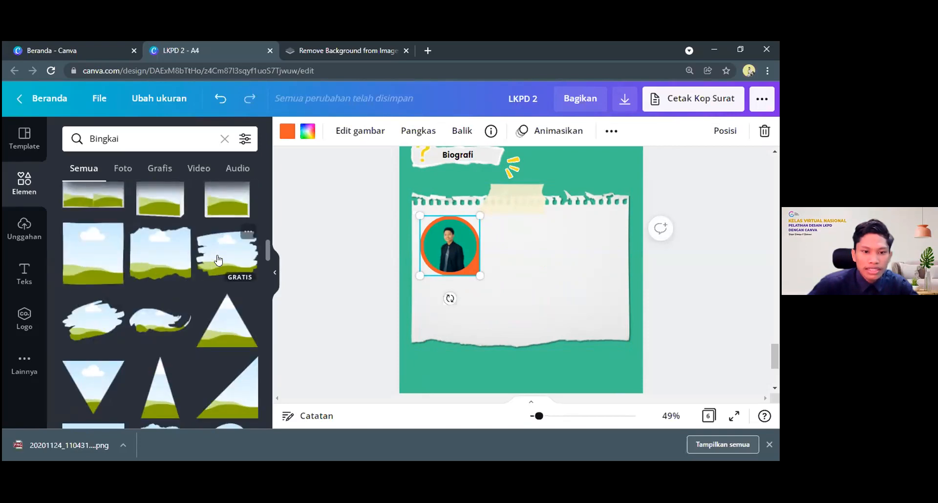
pyautogui.click(218, 259)
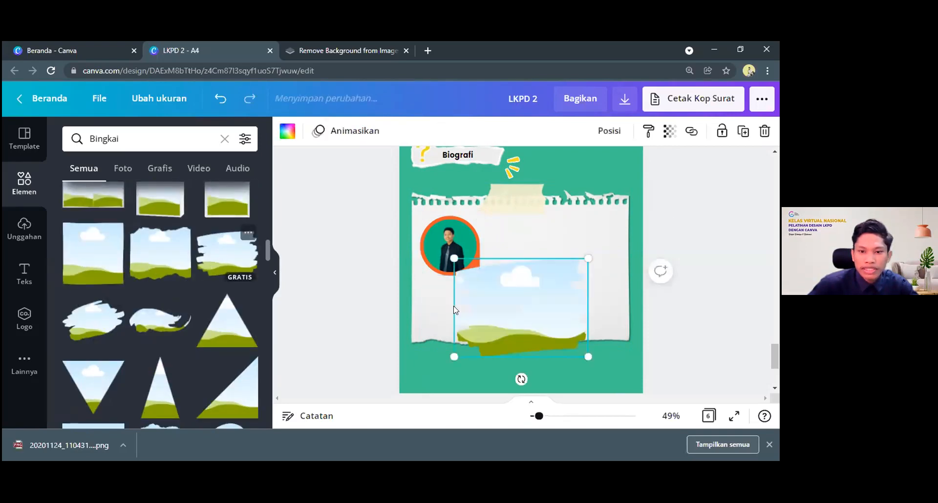
pyautogui.moveTo(454, 310); pyautogui.dragTo(499, 268)
# Add the green-background portrait from the uploads and move it below the brush-stroke frame
pyautogui.click(22, 227)
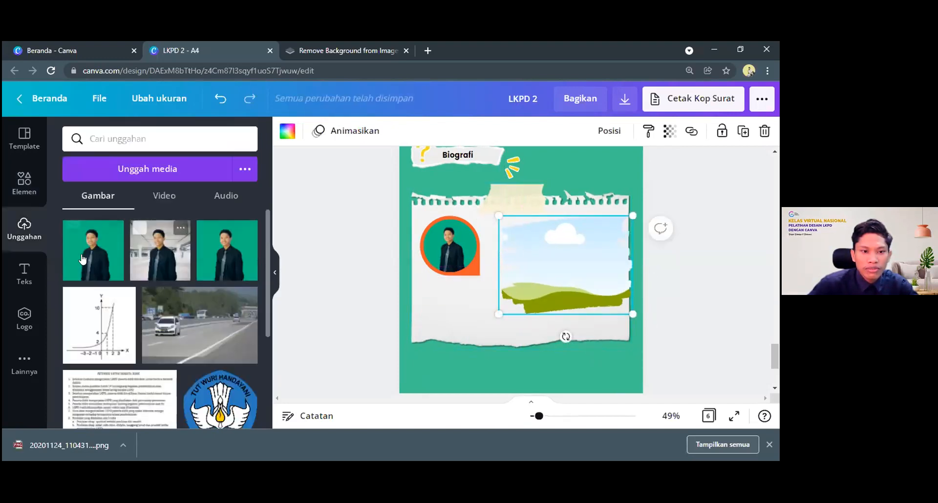
pyautogui.click(82, 260)
pyautogui.scroll(-3, 531, 192)
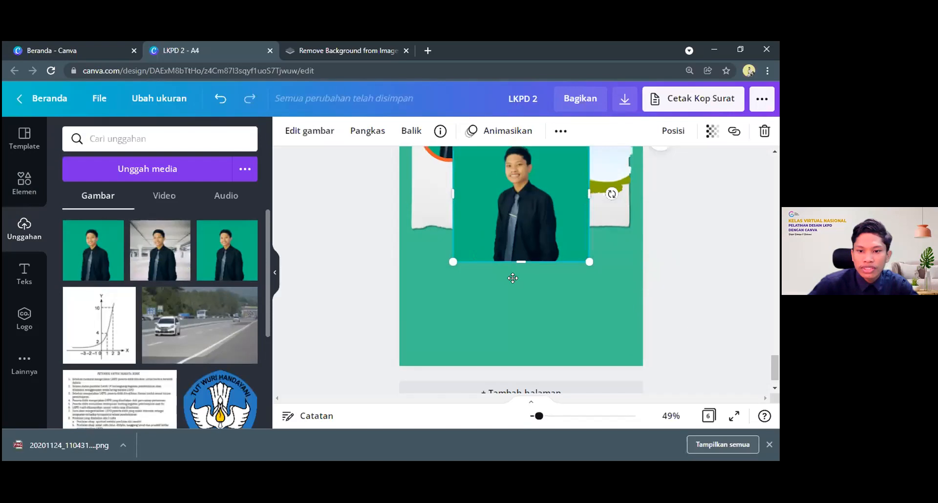
pyautogui.moveTo(530, 189); pyautogui.dragTo(513, 277)
pyautogui.scroll(2, 599, 271)
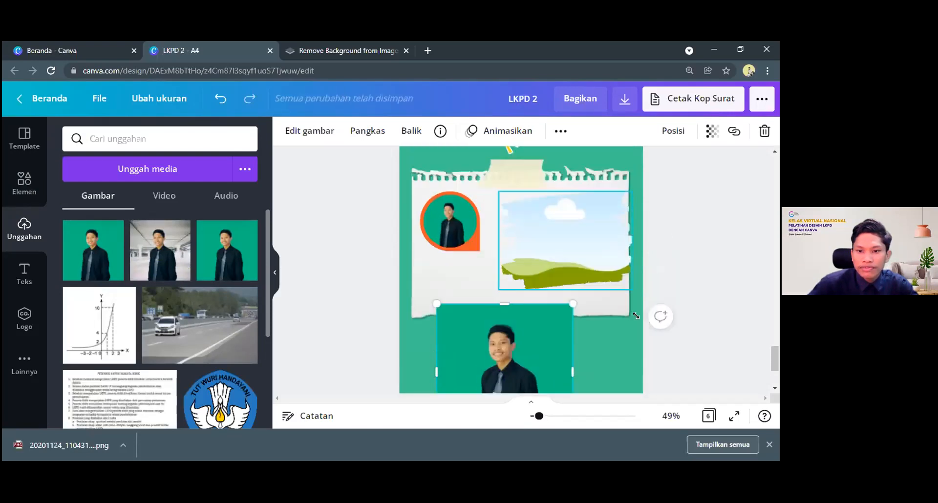
# Shrink the brush-stroke frame beside the round framed portrait and fill it with the reduced green-background portrait
pyautogui.click(600, 273)
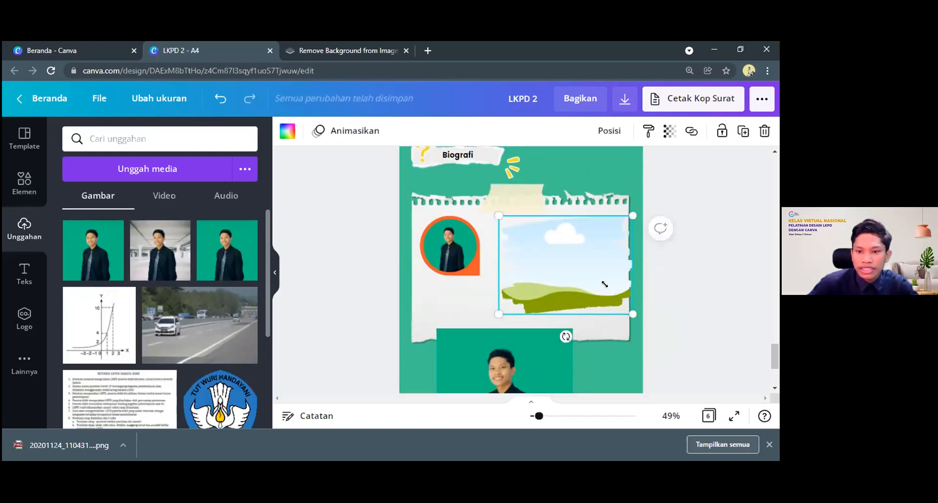
pyautogui.moveTo(633, 314); pyautogui.dragTo(567, 266)
pyautogui.moveTo(508, 359); pyautogui.dragTo(517, 268)
pyautogui.moveTo(492, 312); pyautogui.dragTo(509, 318)
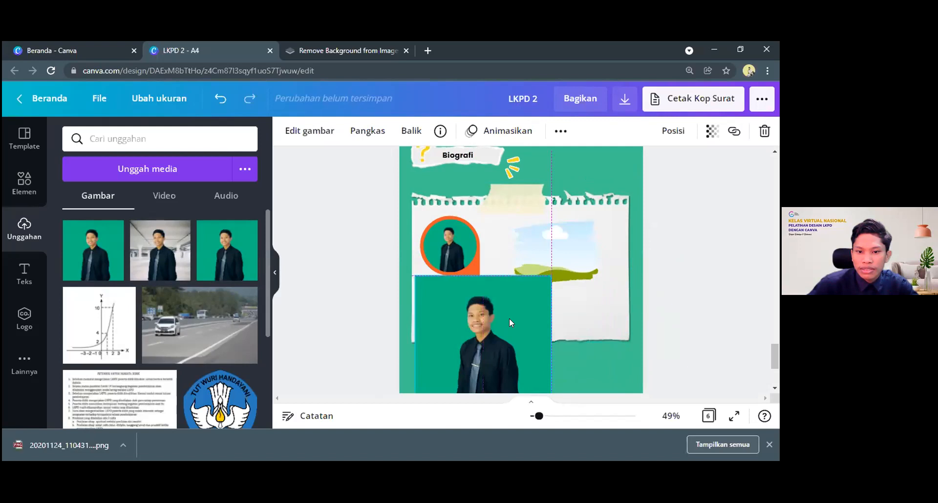
pyautogui.scroll(-1, 537, 342)
pyautogui.moveTo(553, 355); pyautogui.dragTo(509, 312)
pyautogui.moveTo(490, 279)
pyautogui.mouseDown()
pyautogui.moveTo(540, 216)
pyautogui.moveTo(555, 219)
pyautogui.moveTo(558, 234)
pyautogui.mouseUp()
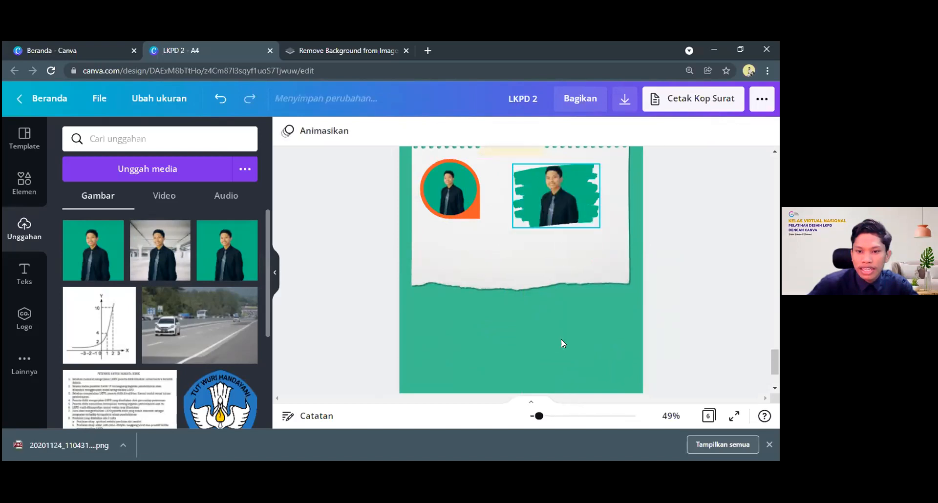
pyautogui.scroll(2, 561, 339)
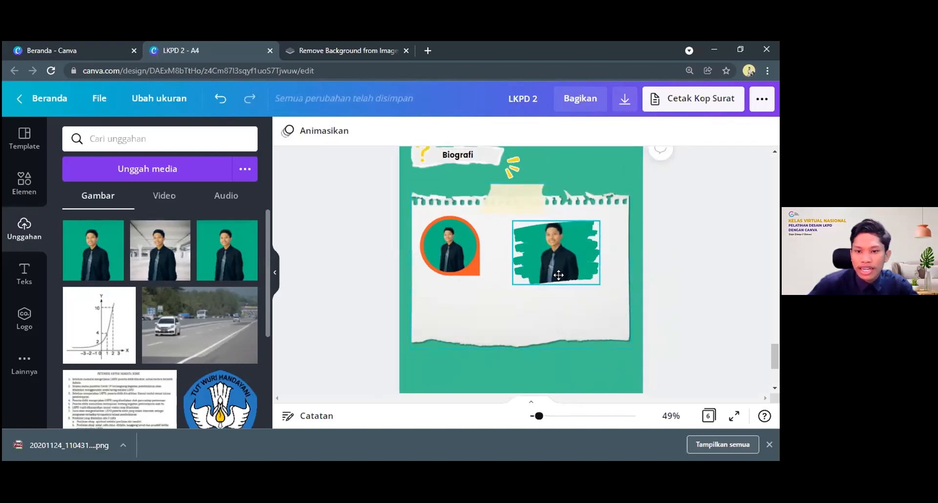
pyautogui.click(552, 243)
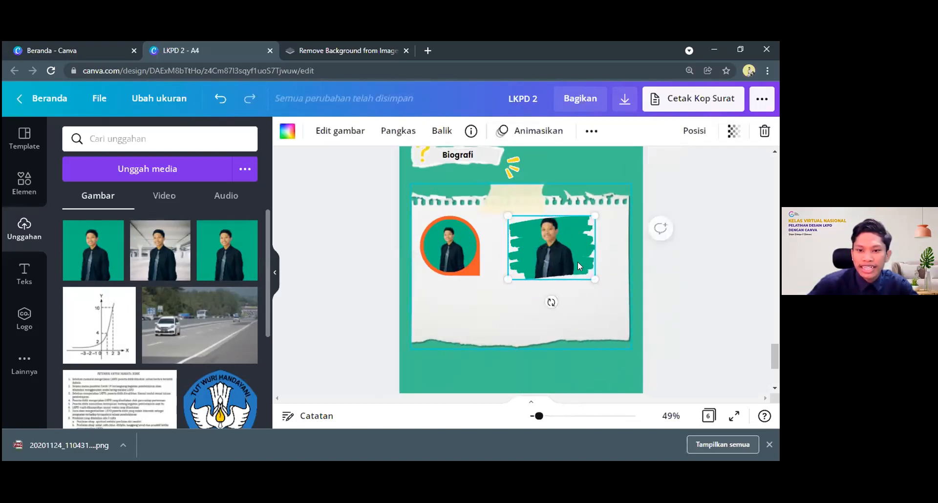
# Delete the portrait inside the brush-stroke frame together with the frame itself
pyautogui.click(562, 238)
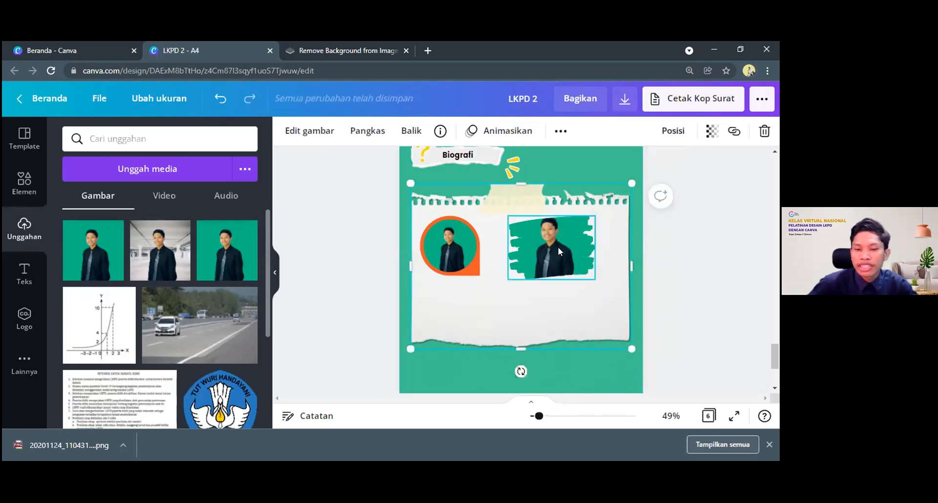
pyautogui.click(558, 247)
pyautogui.press('Delete')
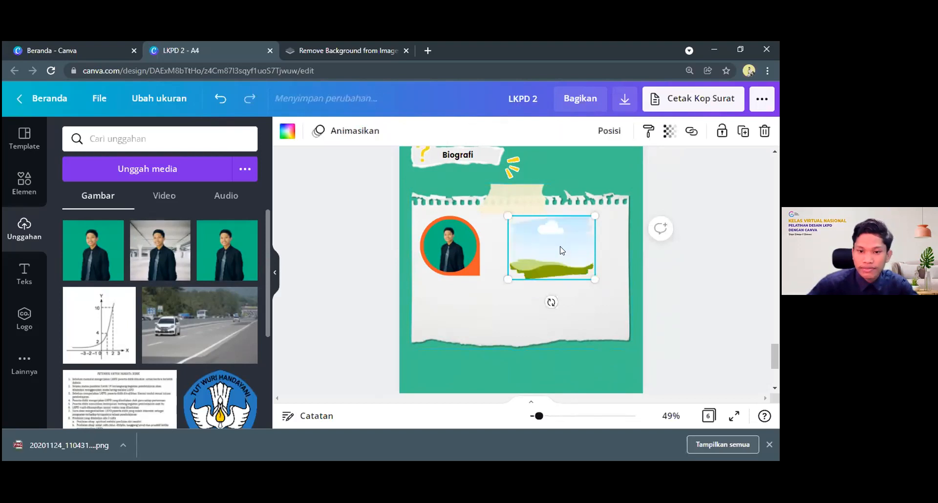
pyautogui.press('Delete')
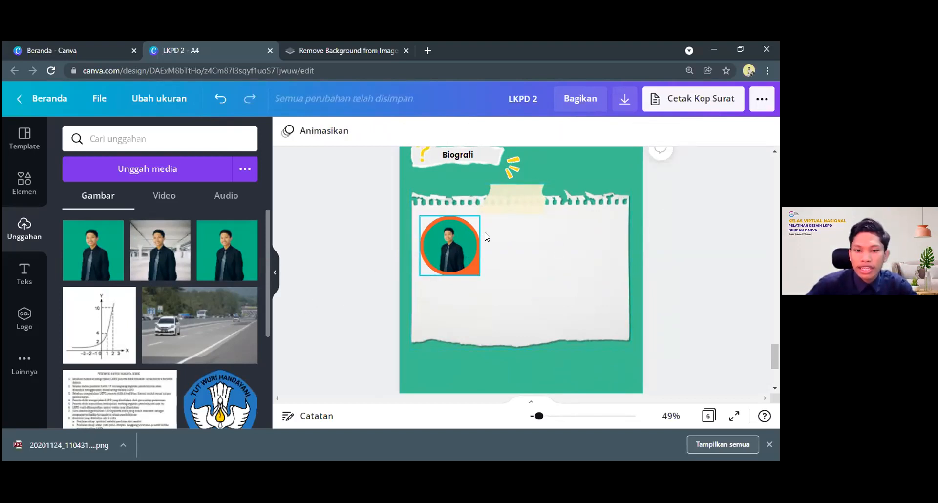
# Compare the round orange portrait frame up close with the yellow accents around the Biografi heading
pyautogui.scroll(1, 698, 234)
pyautogui.scroll(-1, 477, 264)
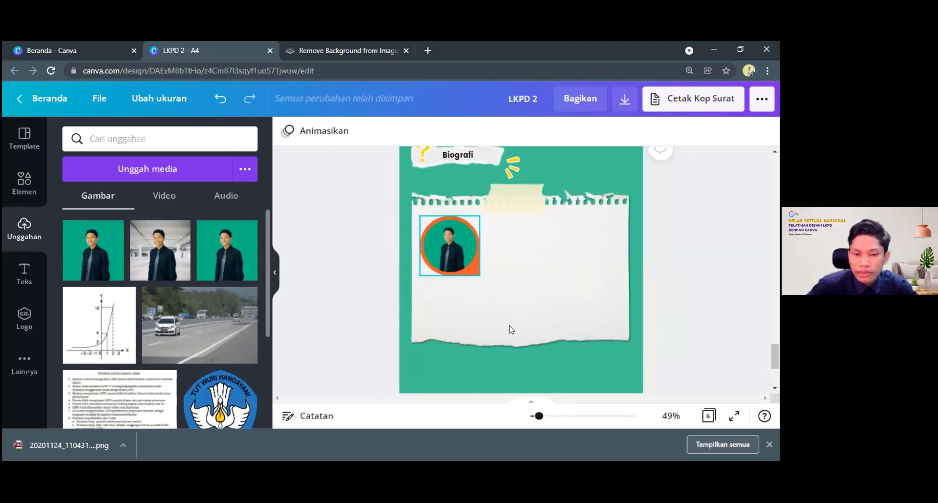
pyautogui.moveTo(539, 416); pyautogui.dragTo(543, 420)
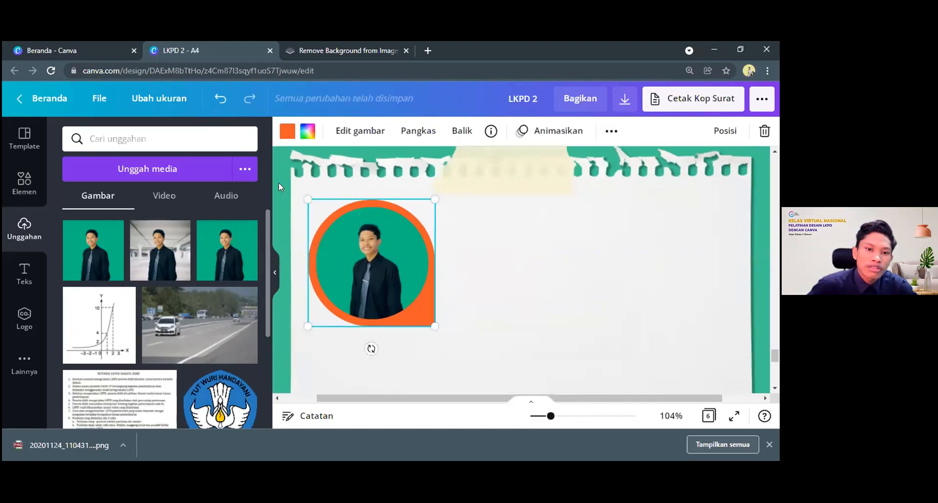
pyautogui.scroll(-1, 426, 244)
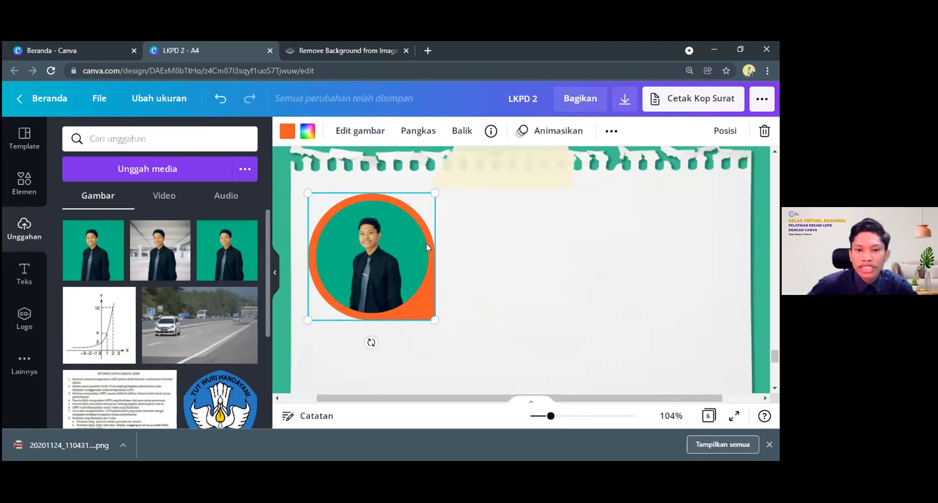
pyautogui.scroll(-3, 426, 243)
pyautogui.scroll(1, 428, 248)
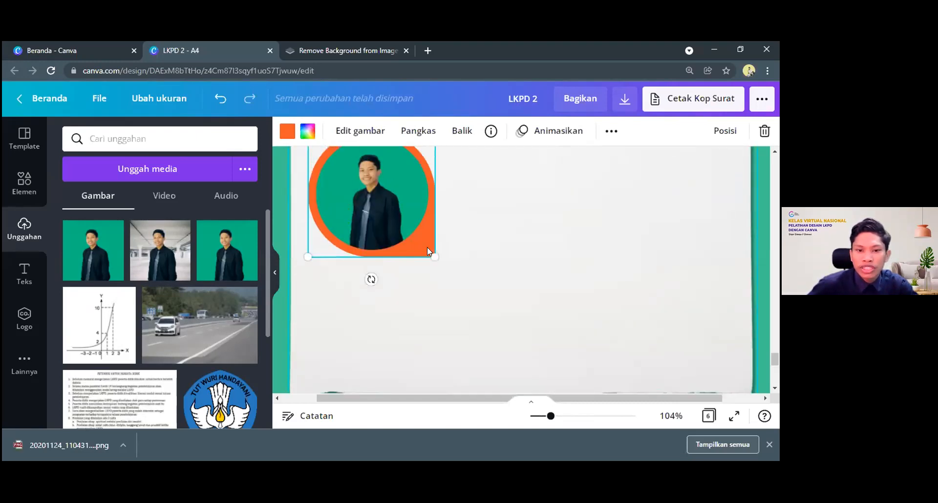
pyautogui.scroll(-10, 403, 293)
pyautogui.scroll(4, 397, 282)
pyautogui.scroll(-1, 397, 282)
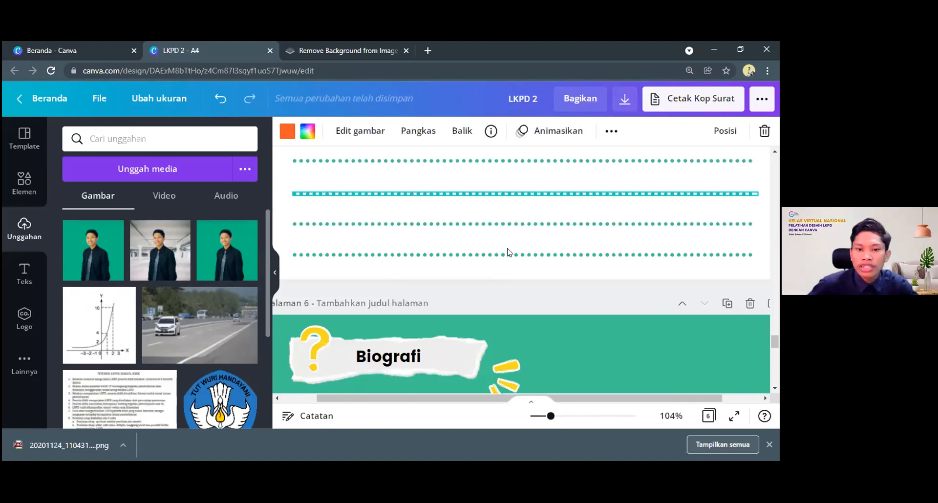
pyautogui.scroll(-3, 507, 254)
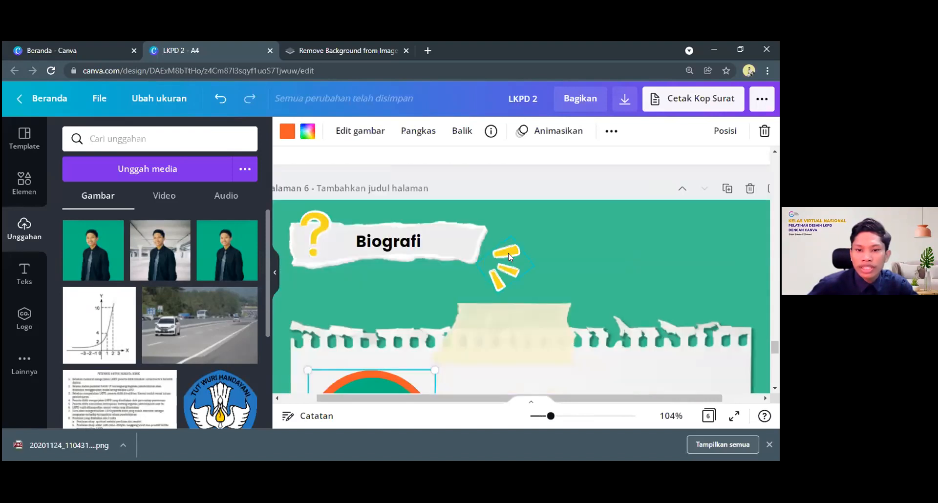
pyautogui.scroll(-1, 508, 254)
pyautogui.scroll(-2, 683, 179)
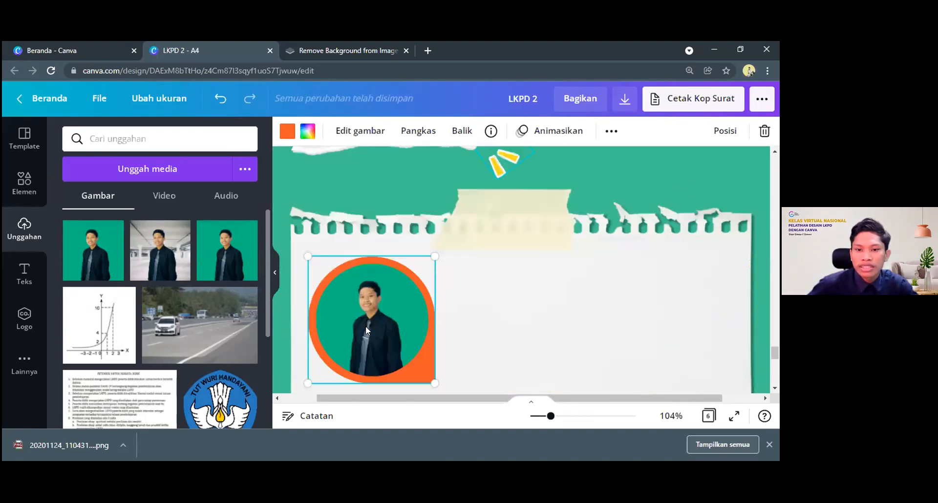
pyautogui.scroll(-1, 407, 311)
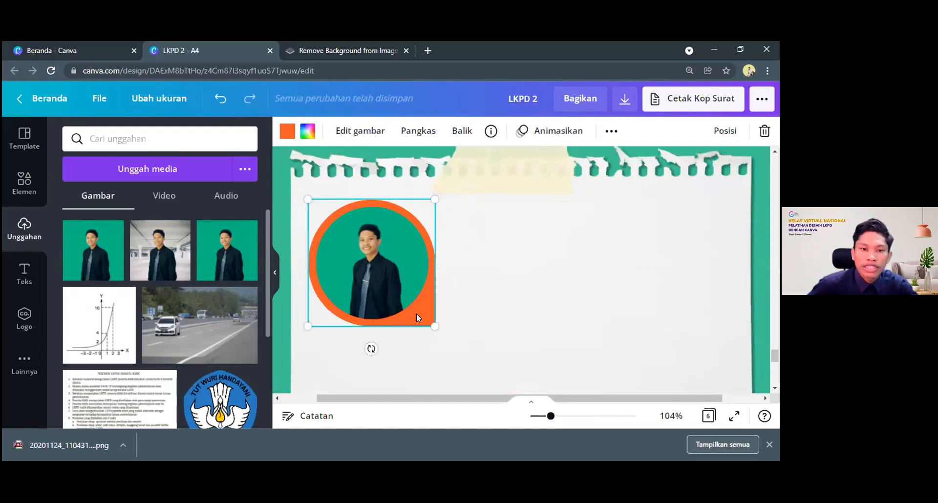
# Recolour the round portrait frame from the document colours to yellow #f7d821
pyautogui.click(289, 136)
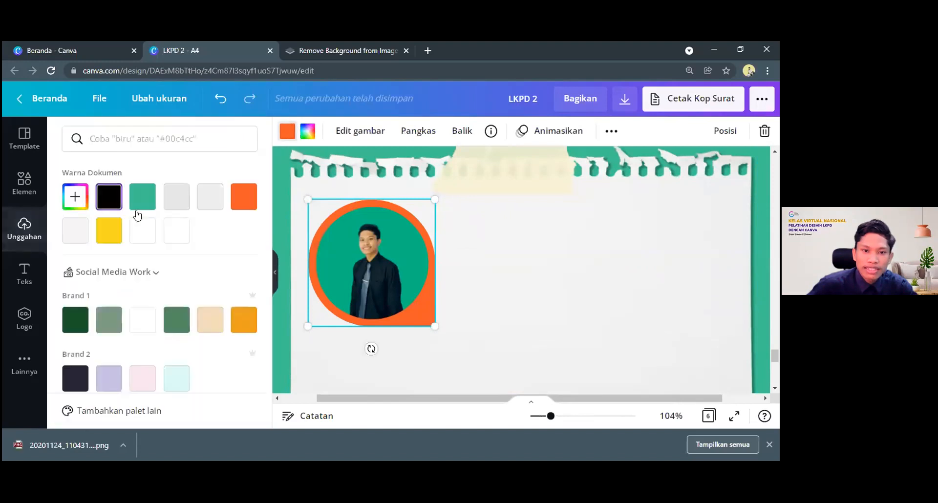
pyautogui.click(104, 236)
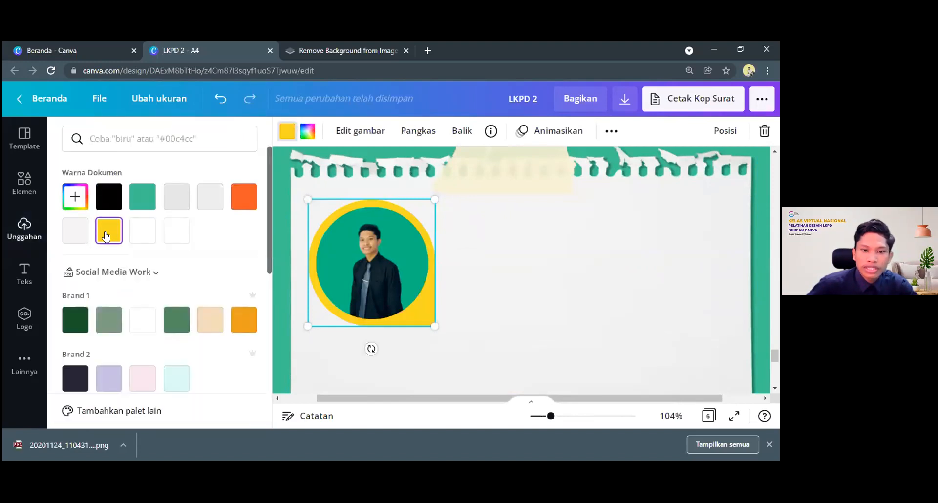
pyautogui.click(470, 268)
# Duplicate the Biografi heading text onto the torn paper and left-align the copy just right of the framed portrait's top
pyautogui.scroll(3, 513, 225)
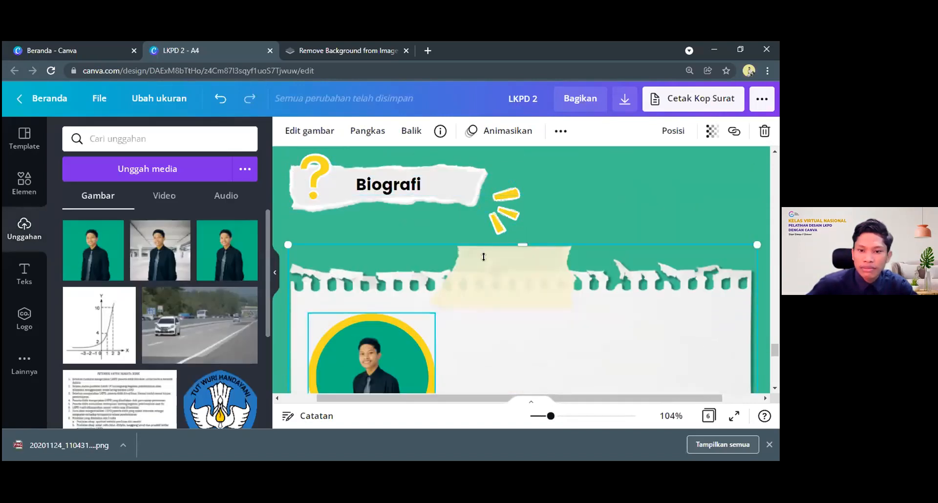
pyautogui.scroll(-1, 413, 293)
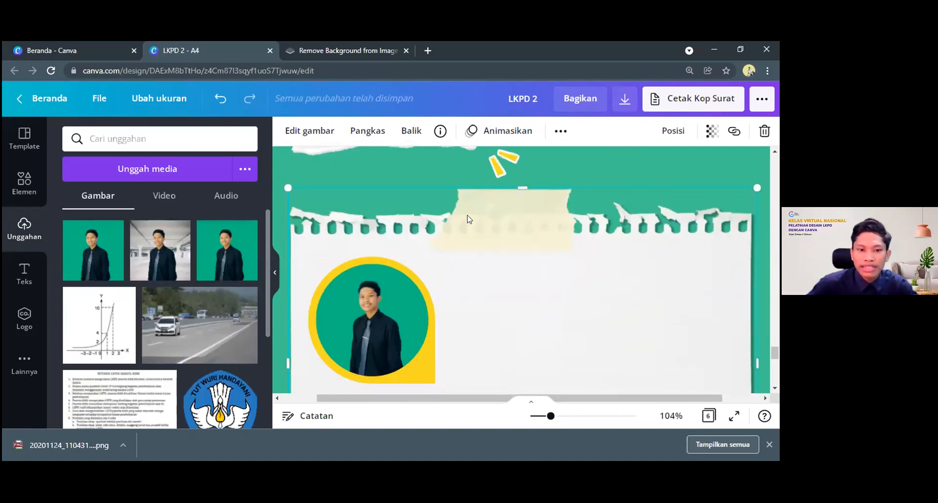
pyautogui.scroll(-1, 511, 292)
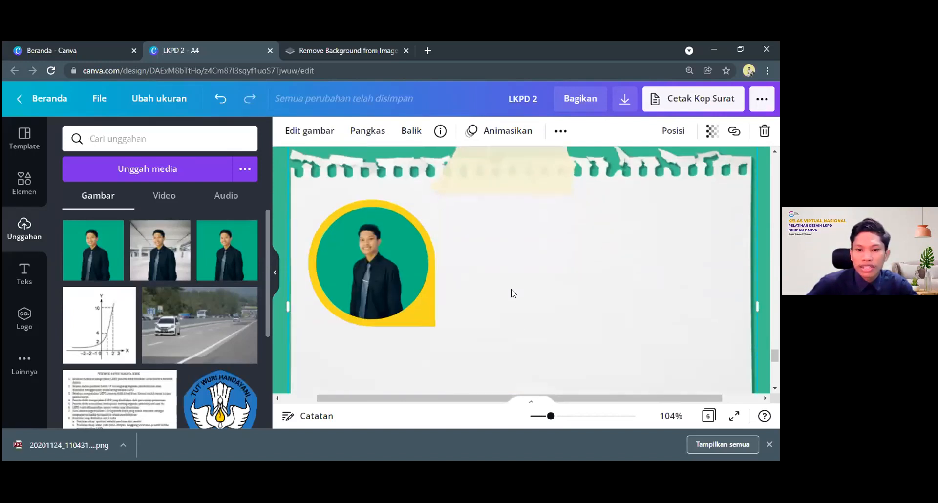
pyautogui.scroll(-1, 511, 293)
pyautogui.moveTo(551, 416); pyautogui.dragTo(542, 418)
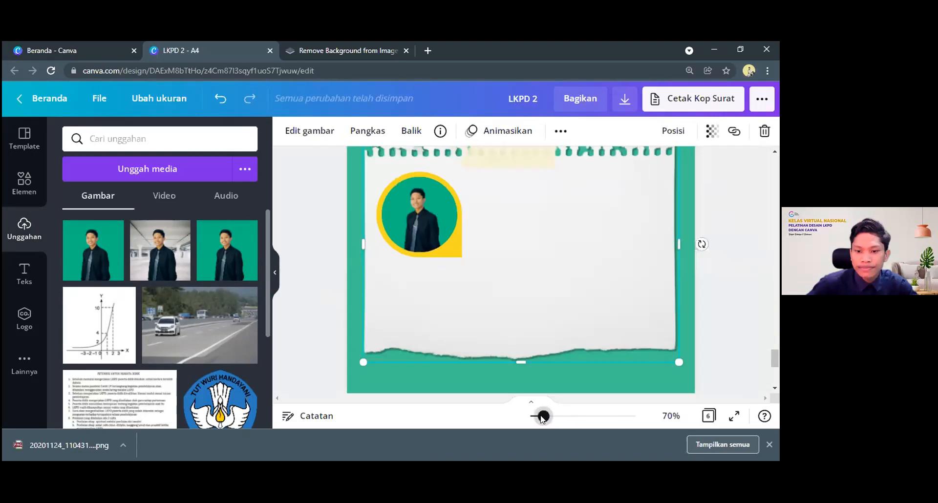
pyautogui.scroll(1, 523, 266)
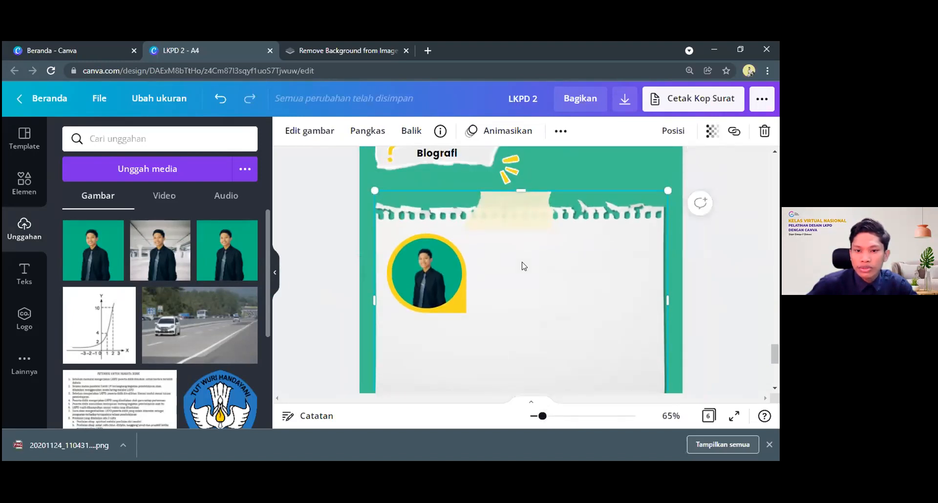
pyautogui.click(443, 157)
pyautogui.scroll(1, 452, 214)
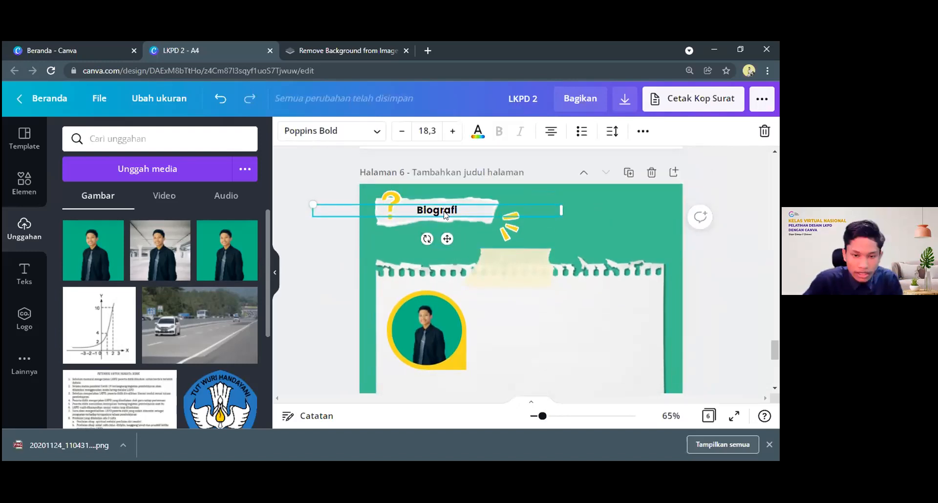
pyautogui.hotkey('ctrl', 'd')
pyautogui.moveTo(450, 220); pyautogui.dragTo(571, 306)
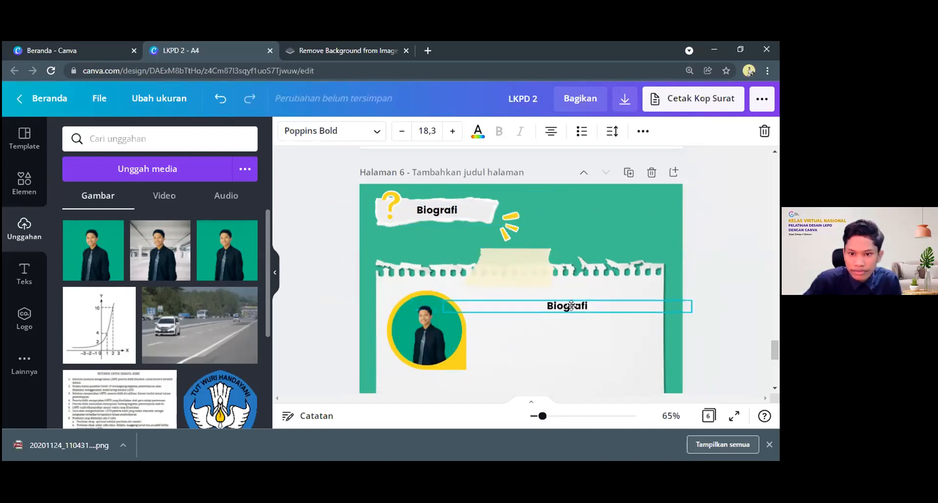
pyautogui.click(551, 131)
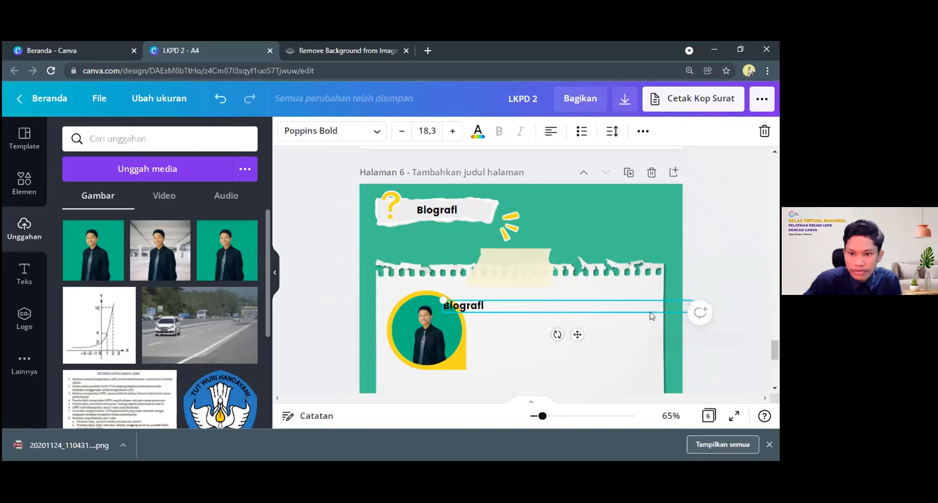
pyautogui.moveTo(646, 310); pyautogui.dragTo(680, 312)
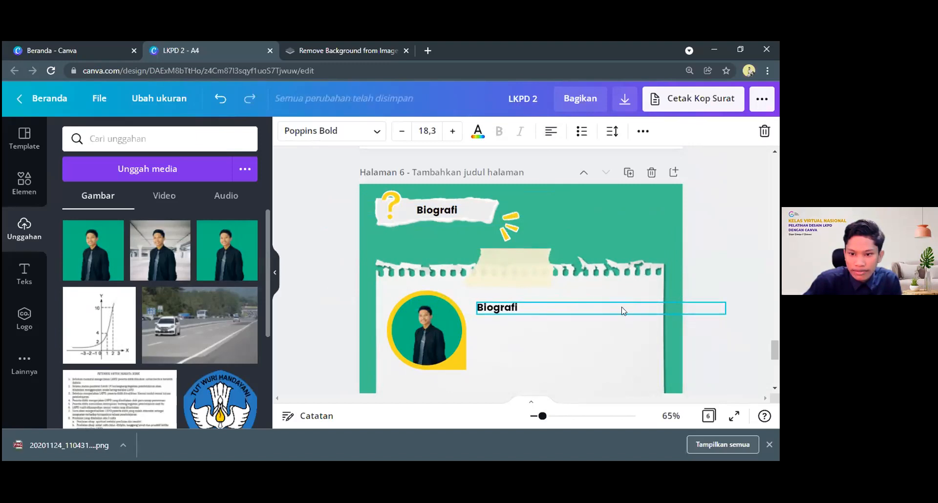
# Replace the copied Biografi text beside the portrait with the person's full name and the degree S.Pd
pyautogui.doubleClick(518, 308)
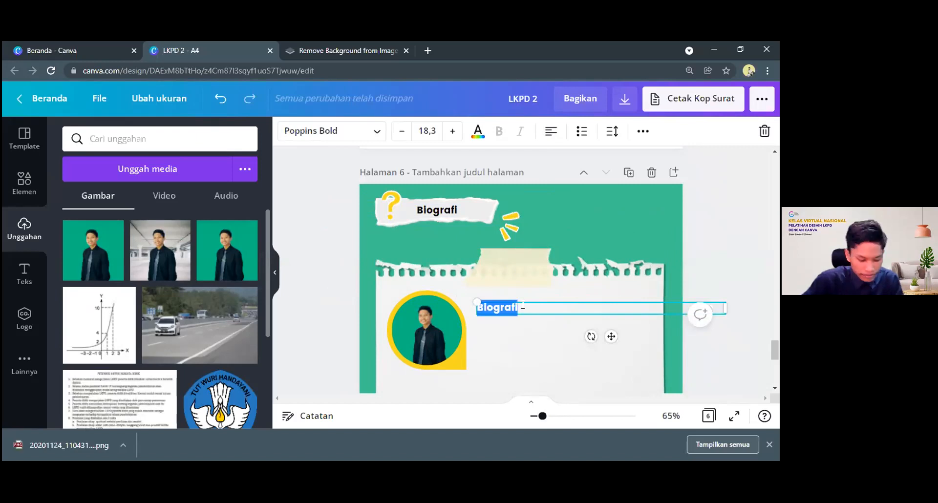
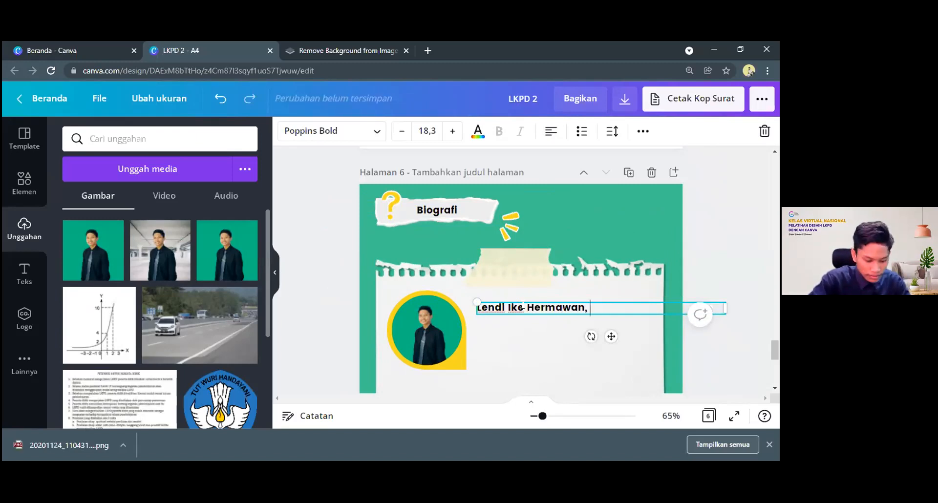
pyautogui.write('S.Pd.')
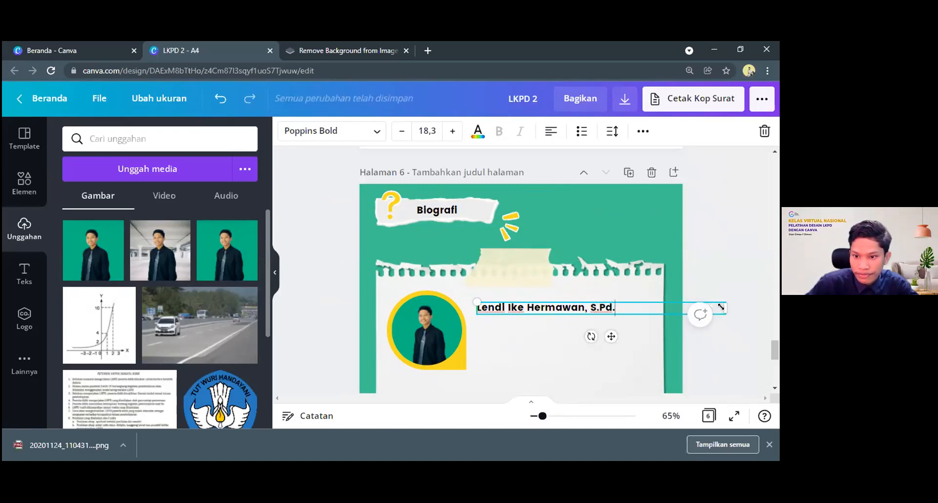
# Shrink the name's text box to fit its text within the torn paper and scale the lettering down to size 15,6
pyautogui.moveTo(699, 309); pyautogui.dragTo(593, 341)
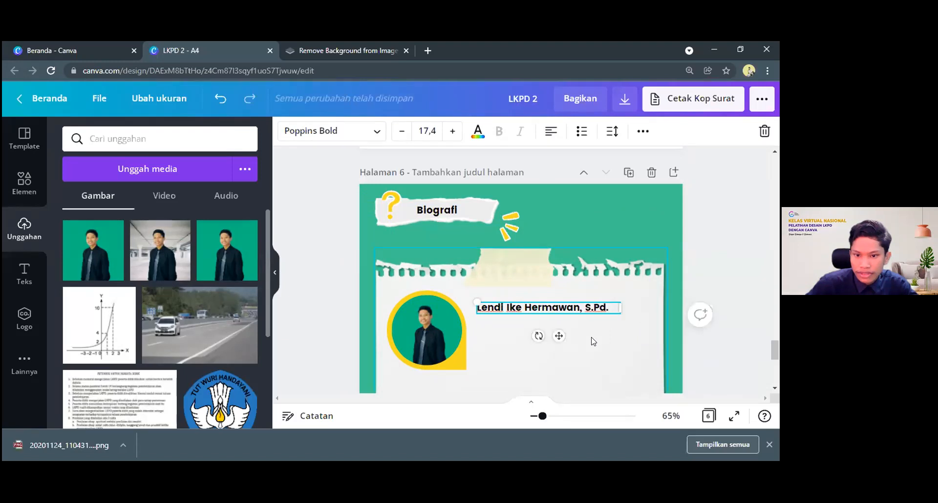
pyautogui.click(593, 341)
pyautogui.scroll(-3, 557, 276)
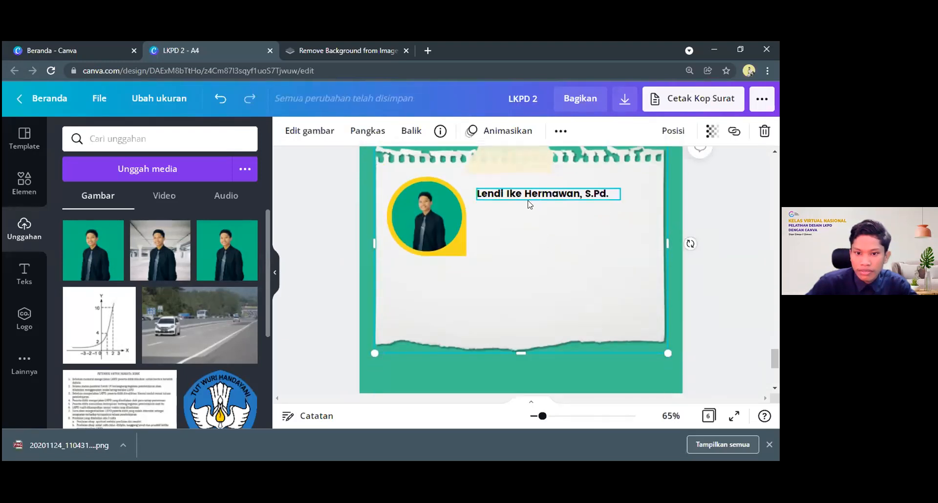
pyautogui.click(599, 200)
pyautogui.moveTo(482, 194); pyautogui.dragTo(501, 202)
pyautogui.click(482, 215)
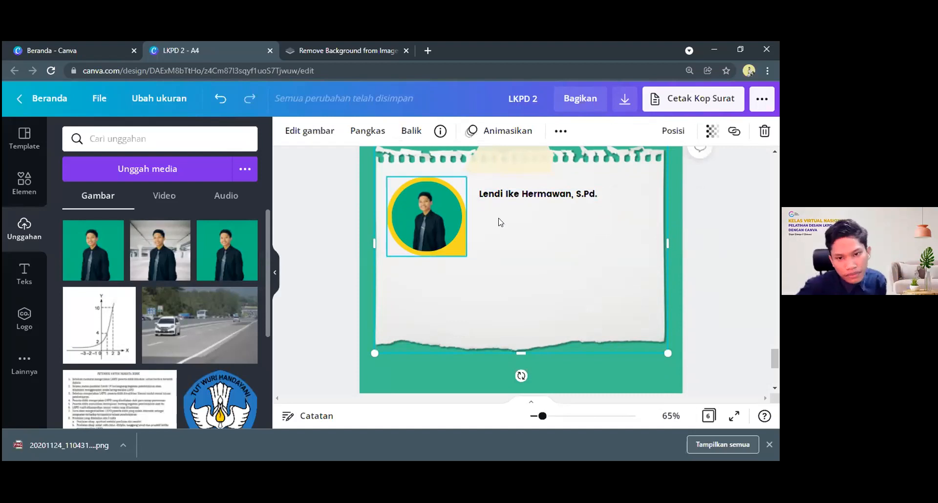
# Duplicate the name text and place the copy directly below it, left-aligned with the original
pyautogui.click(508, 196)
pyautogui.scroll(1, 506, 206)
pyautogui.scroll(-2, 506, 206)
pyautogui.scroll(4, 506, 206)
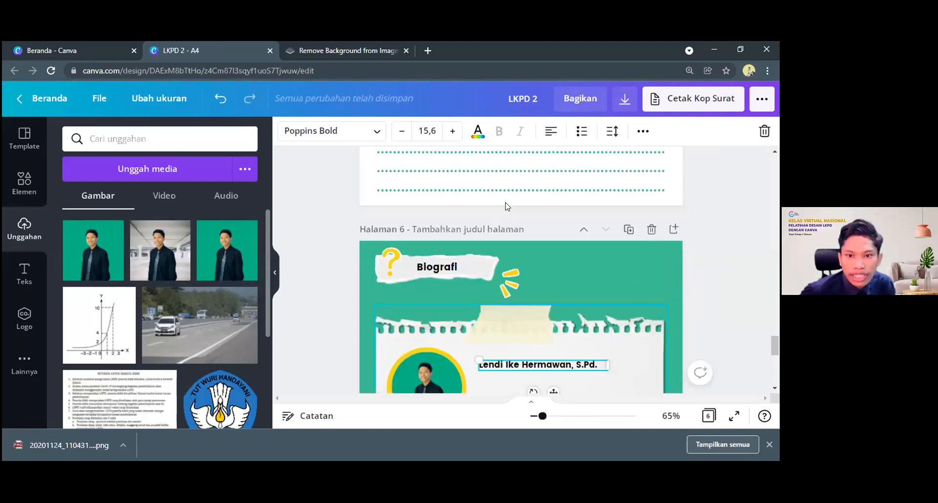
pyautogui.scroll(5, 506, 206)
pyautogui.scroll(3, 505, 206)
pyautogui.scroll(-10, 511, 201)
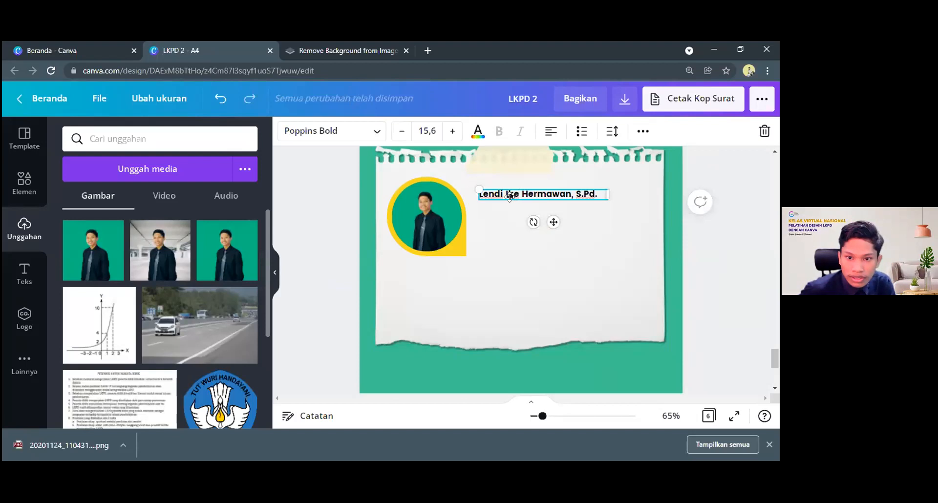
pyautogui.click(508, 200)
pyautogui.click(508, 197)
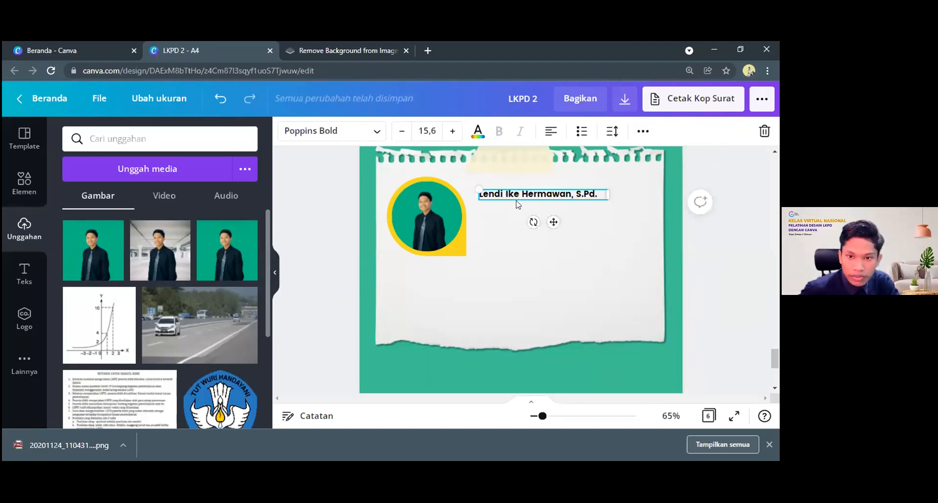
pyautogui.hotkey('ctrl', 'd')
pyautogui.moveTo(510, 210); pyautogui.dragTo(502, 219)
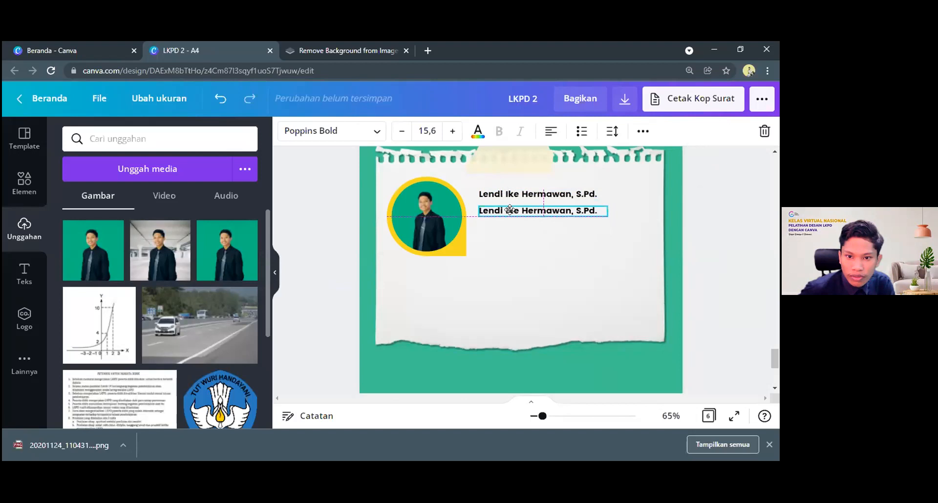
# Clear the duplicated name in the second line beside the portrait and start its new text with "nh"
pyautogui.click(590, 210)
pyautogui.moveTo(600, 210); pyautogui.dragTo(475, 204)
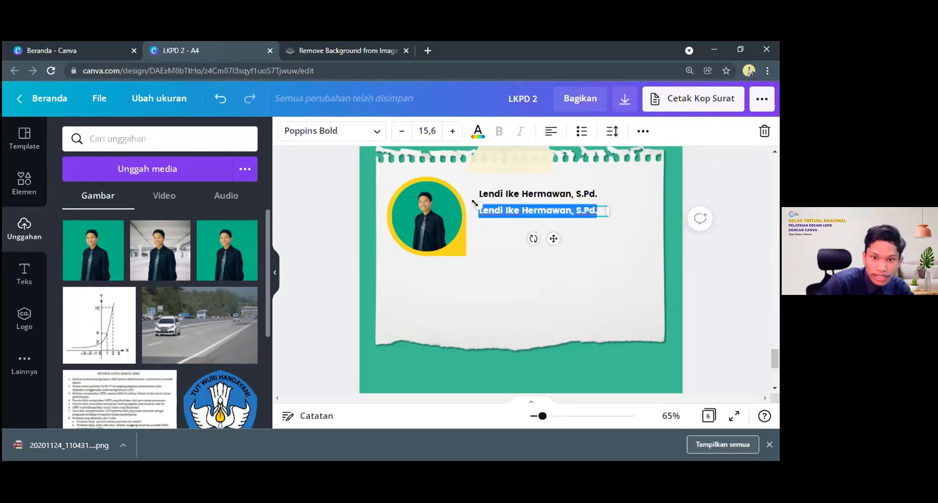
pyautogui.write('B')
pyautogui.write('ifdfdign')
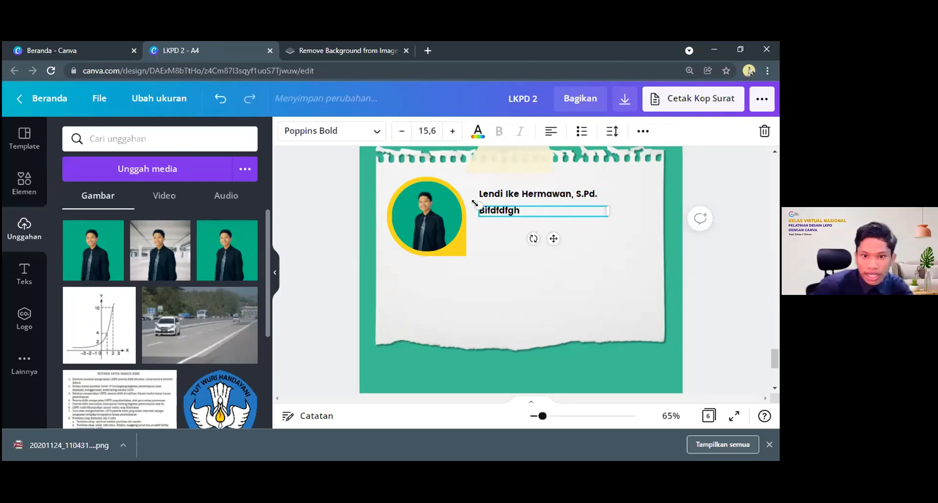
pyautogui.press('BackSpace')
pyautogui.press('BackSpace')
pyautogui.press('BackSpace')
pyautogui.press('BackSpace')
pyautogui.press('BackSpace')
pyautogui.press('BackSpace')
pyautogui.press('BackSpace')
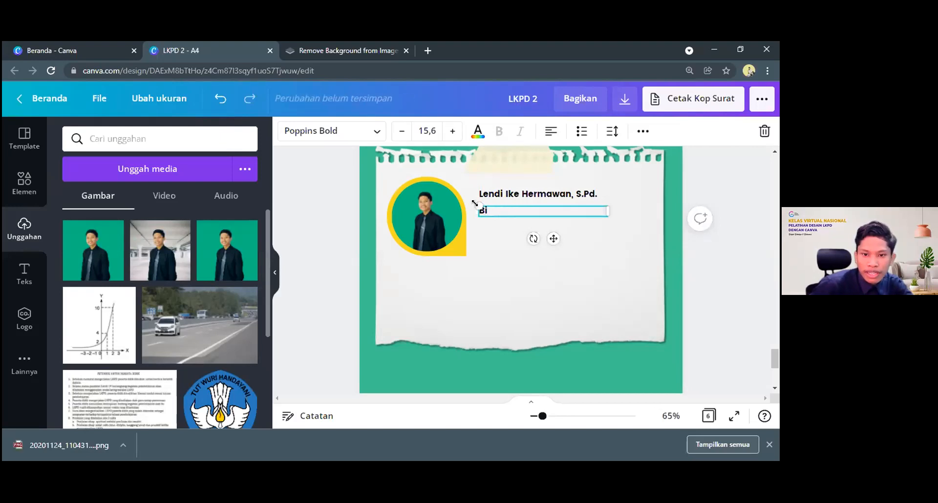
pyautogui.press('BackSpace')
pyautogui.press('BackSpace')
pyautogui.write('dbg')
pyautogui.press('BackSpace')
pyautogui.press('BackSpace')
pyautogui.press('BackSpace')
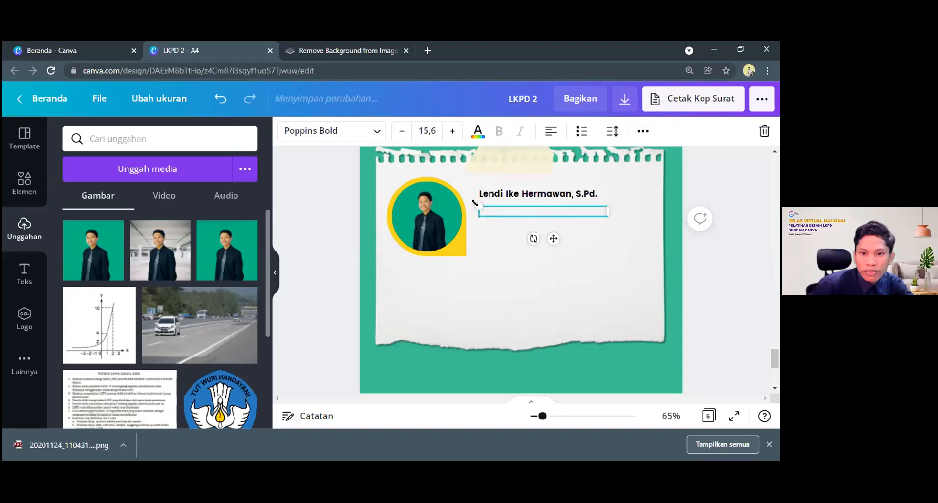
pyautogui.write('nh')
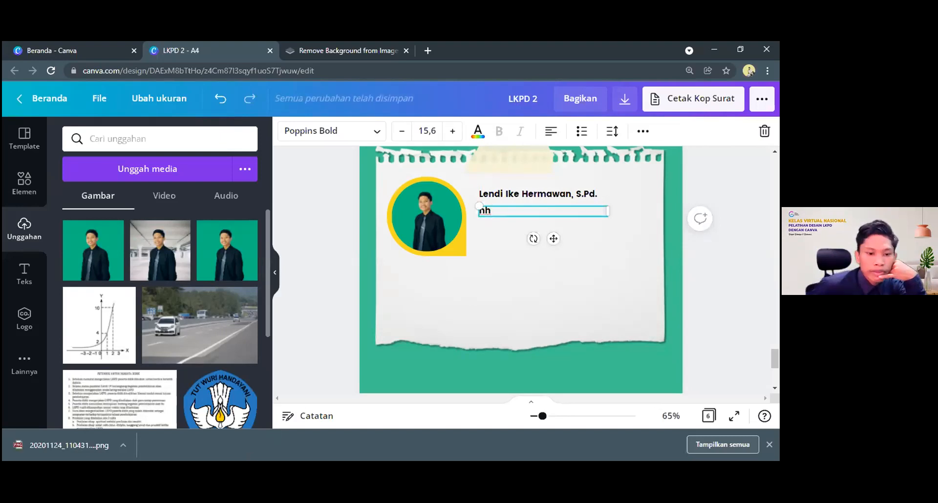
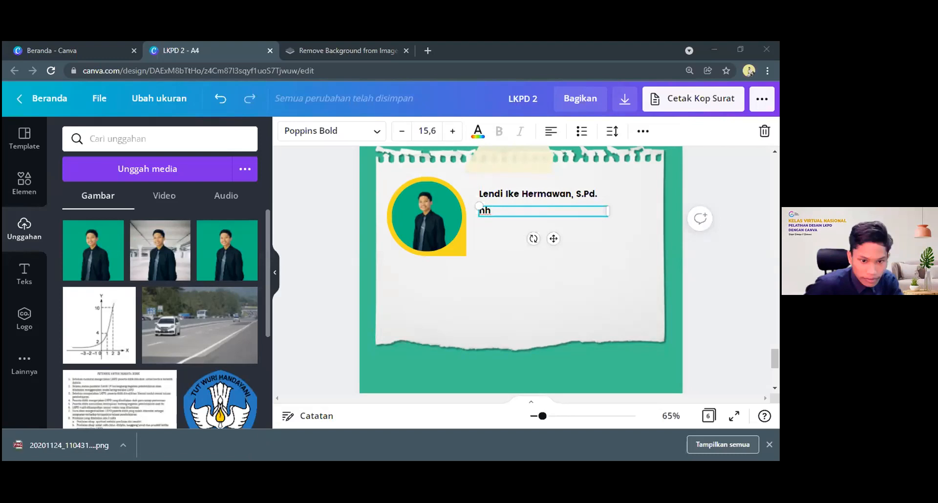
# Replace the "nh" text with the copied biography and widen its text box almost to the torn paper's right edge
pyautogui.doubleClick(483, 208)
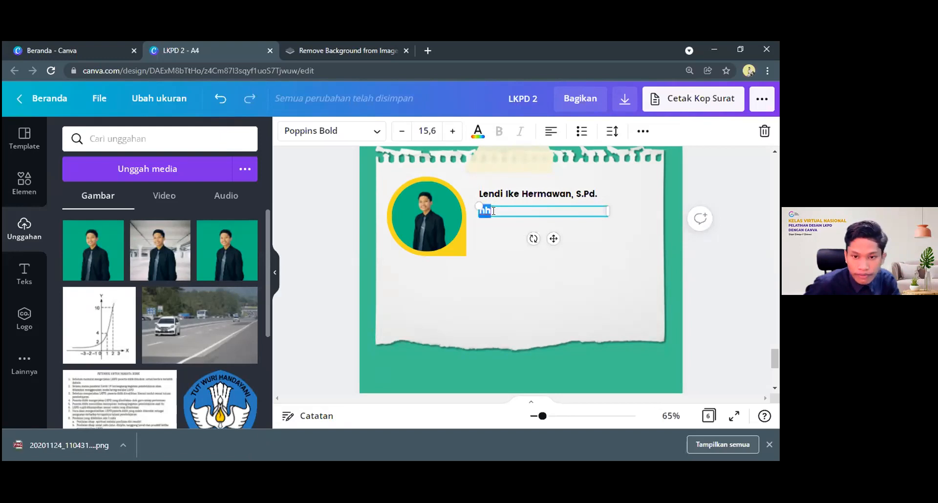
pyautogui.hotkey('ctrl', 'v')
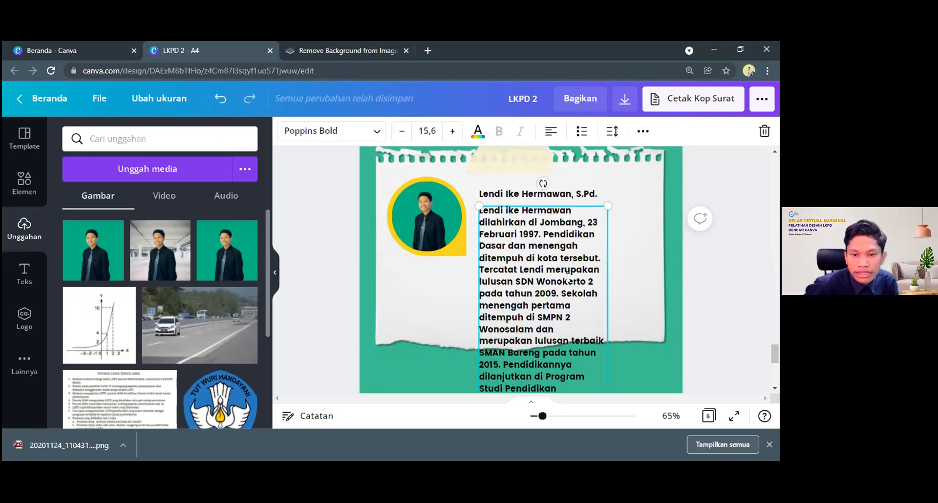
pyautogui.scroll(-2, 574, 282)
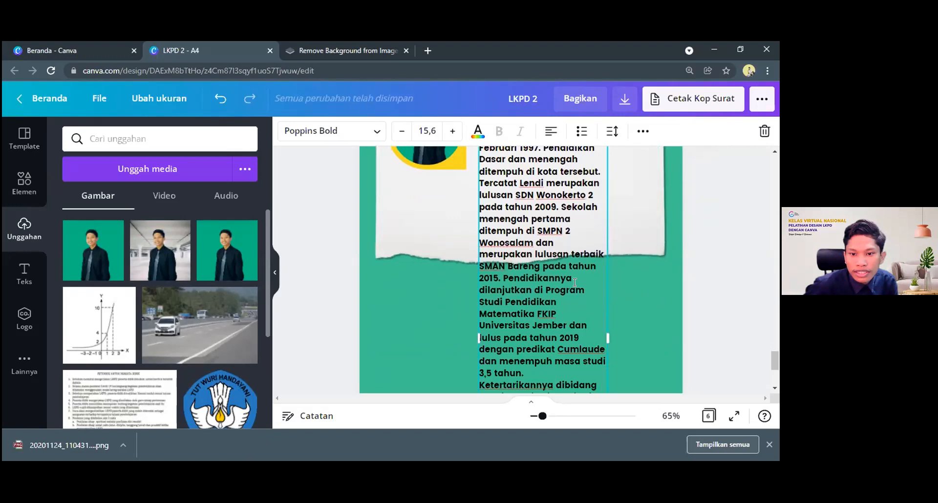
pyautogui.scroll(-1, 575, 282)
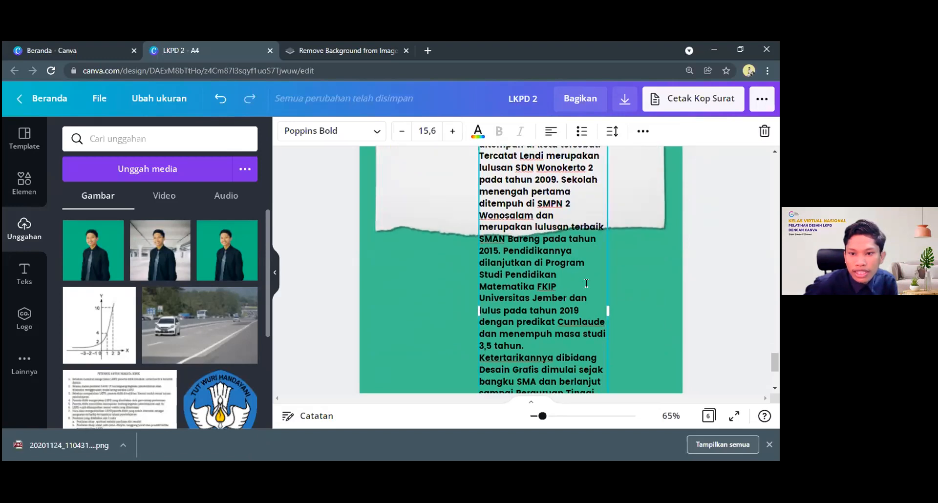
pyautogui.scroll(-2, 587, 284)
pyautogui.moveTo(608, 201); pyautogui.dragTo(651, 206)
pyautogui.scroll(4, 654, 354)
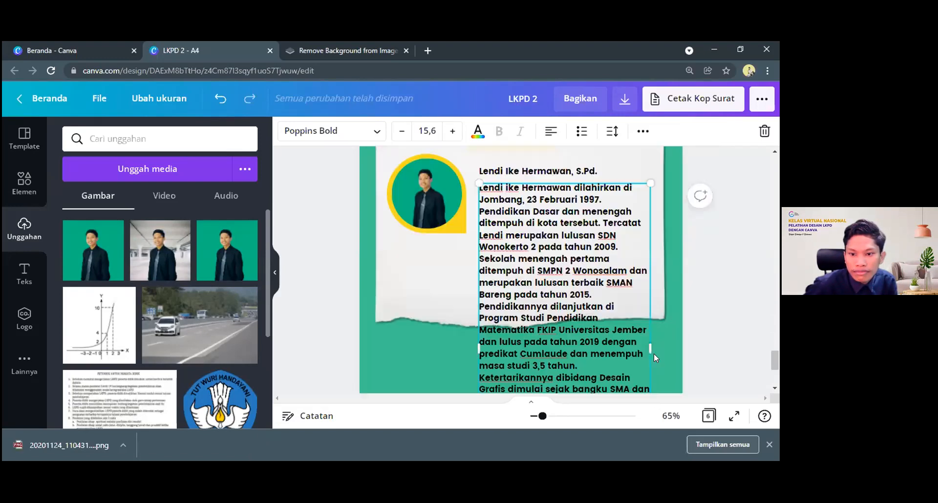
pyautogui.moveTo(652, 355); pyautogui.dragTo(656, 355)
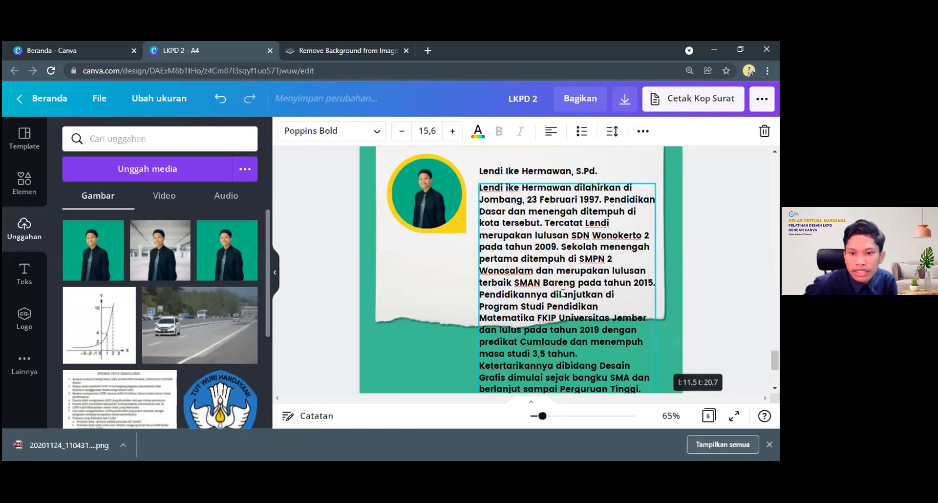
pyautogui.scroll(-5, 529, 314)
pyautogui.scroll(1, 527, 295)
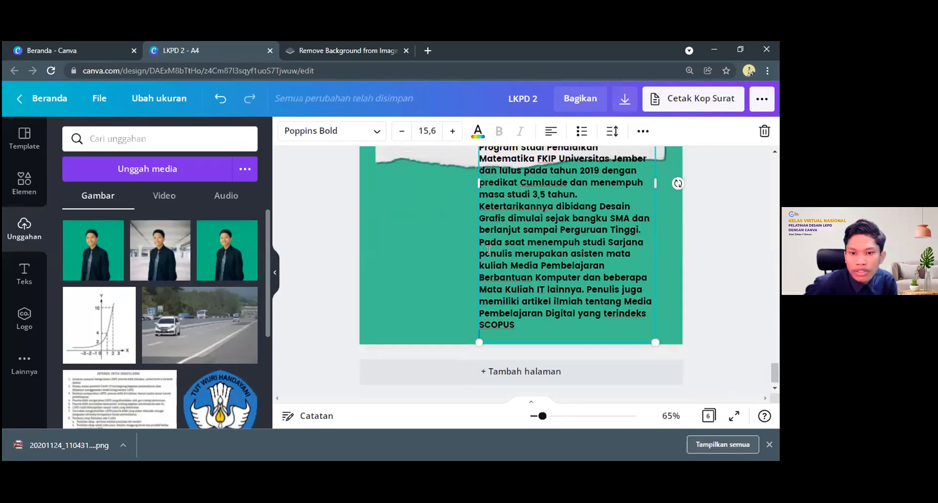
pyautogui.scroll(4, 494, 254)
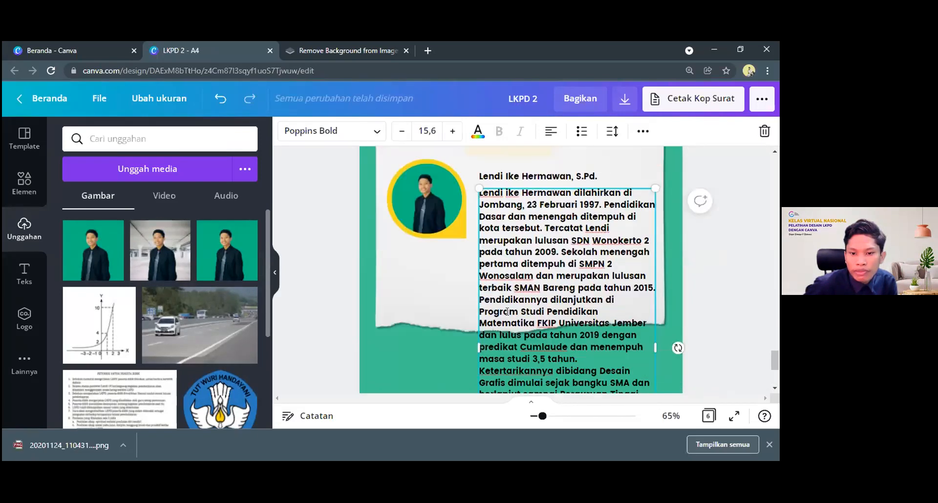
# Set the whole biography text to the Poppins Medium font
pyautogui.scroll(-3, 507, 312)
pyautogui.moveTo(515, 314); pyautogui.dragTo(485, 208)
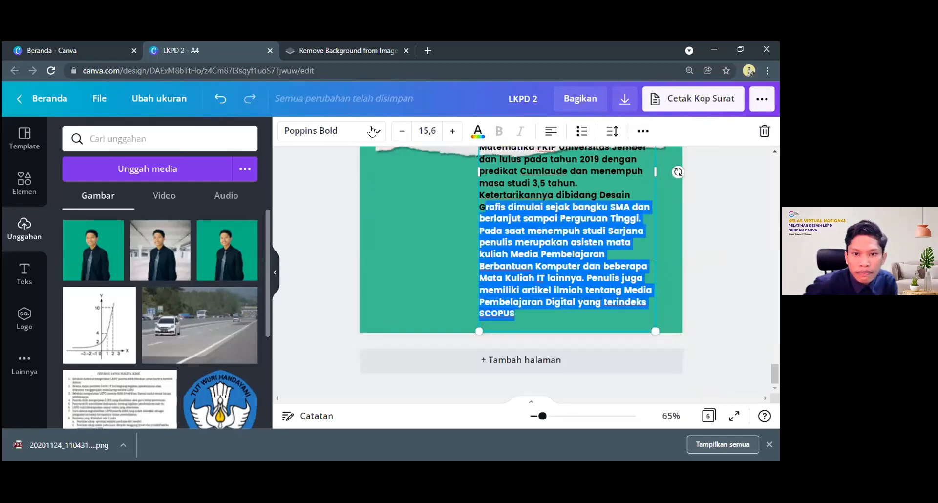
pyautogui.hotkey('ctrl', 'a')
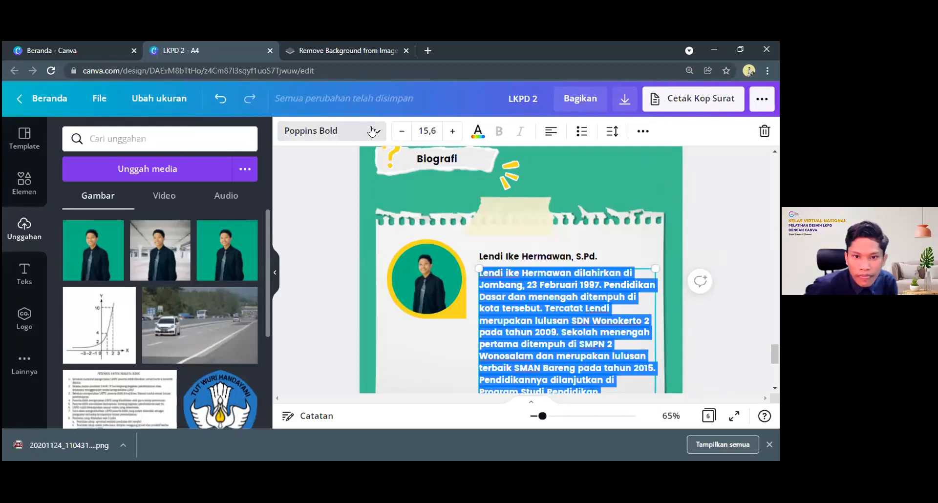
pyautogui.click(372, 131)
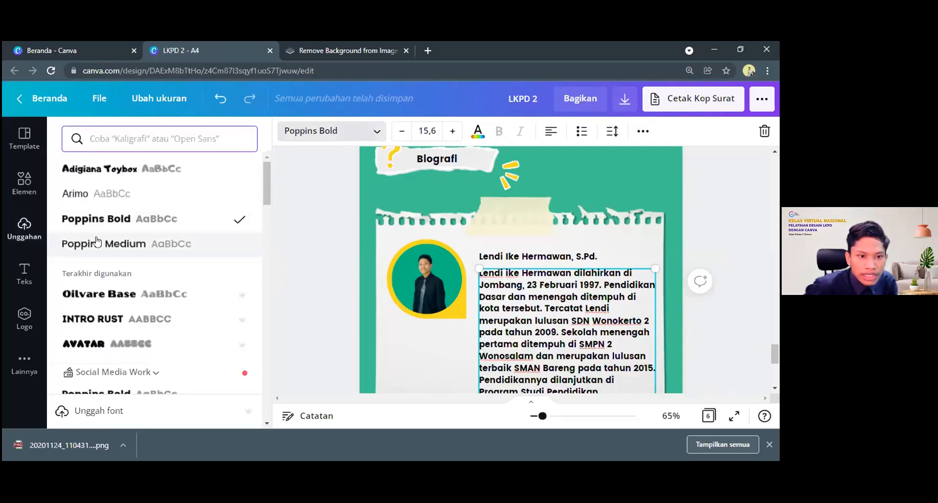
pyautogui.click(80, 246)
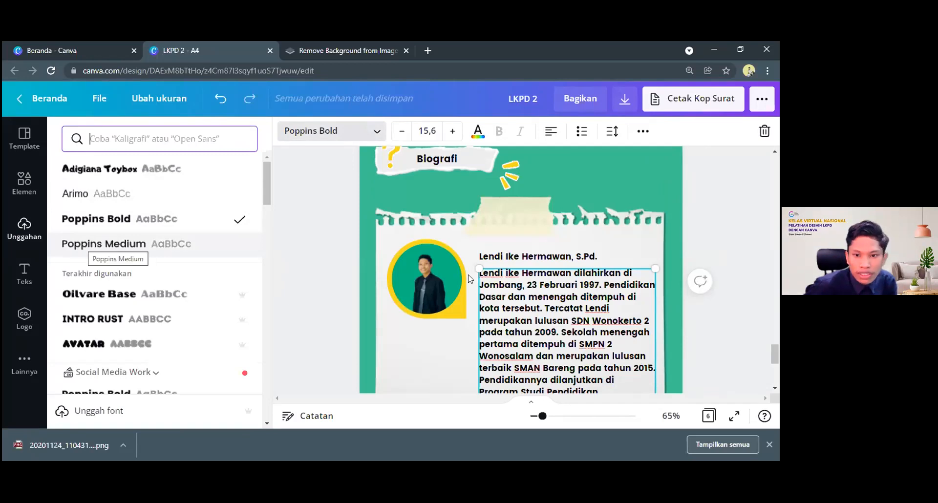
pyautogui.scroll(-2, 525, 203)
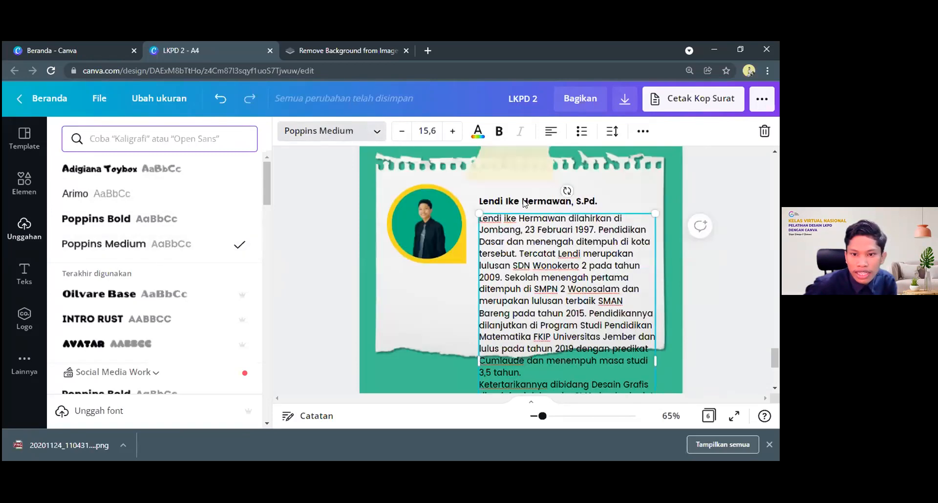
# Justify the biography paragraph below the name
pyautogui.click(517, 201)
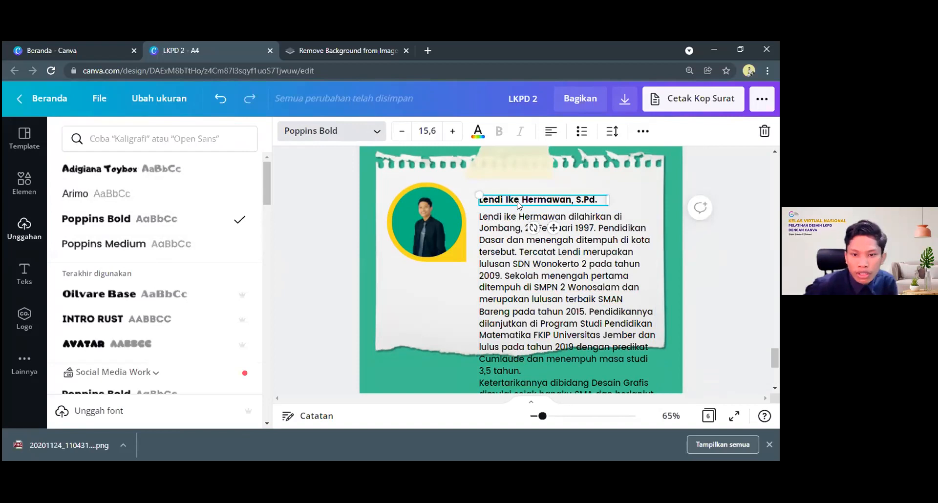
pyautogui.click(522, 251)
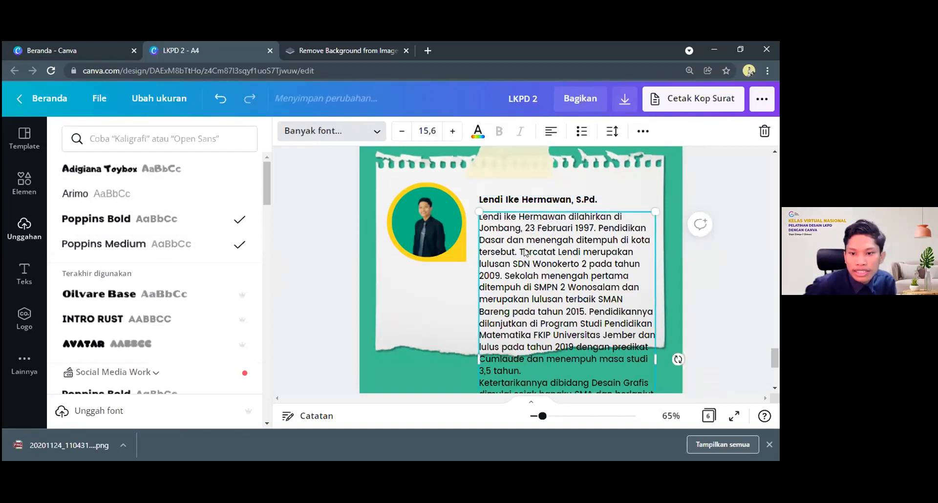
pyautogui.scroll(-3, 525, 252)
pyautogui.scroll(3, 580, 251)
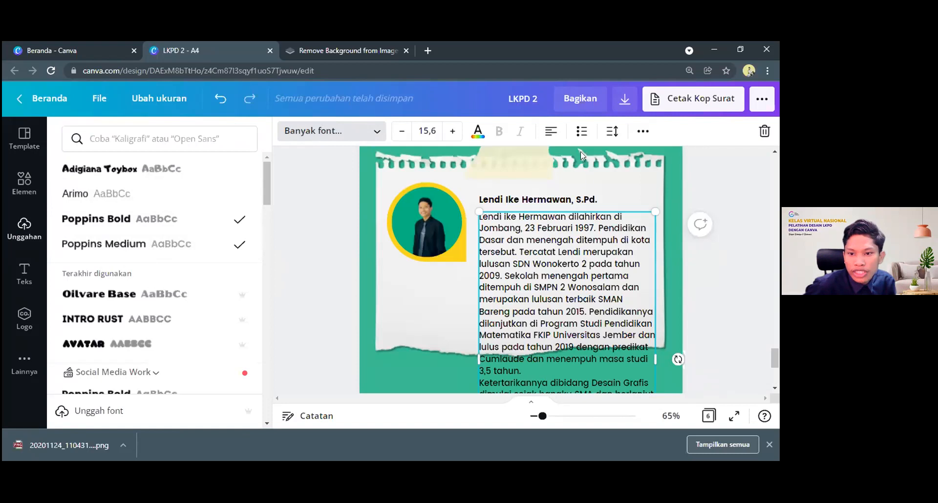
pyautogui.click(550, 132)
pyautogui.click(549, 133)
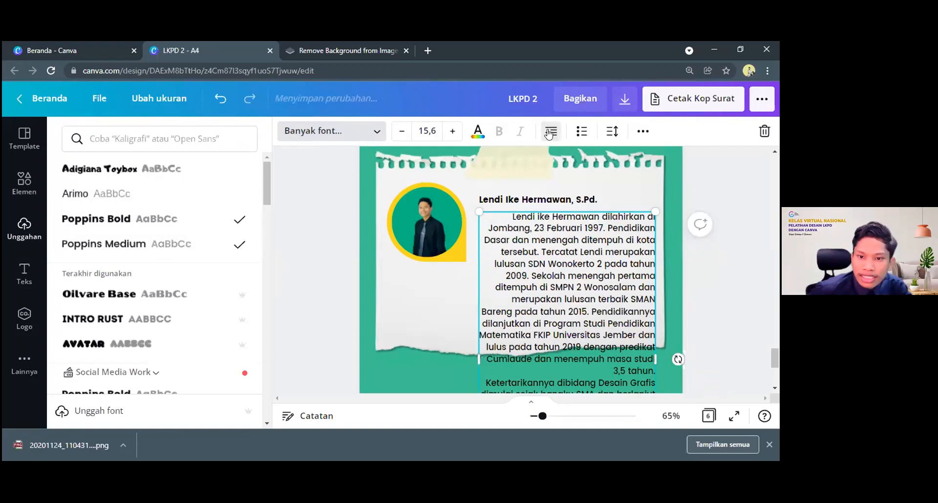
pyautogui.click(549, 133)
pyautogui.click(489, 324)
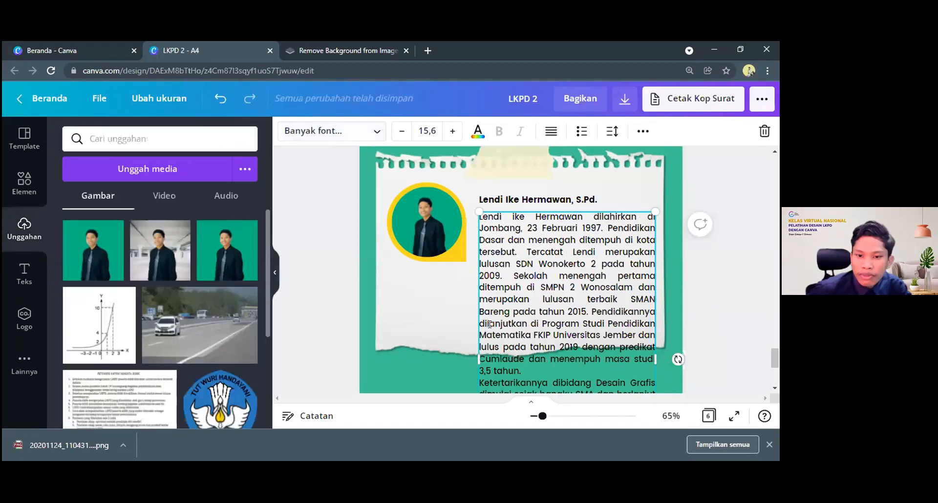
# Try extending the biography text box leftward across the portrait, and return its left edge to align with the name
pyautogui.scroll(-2, 489, 324)
pyautogui.scroll(-3, 499, 319)
pyautogui.scroll(4, 499, 319)
pyautogui.scroll(4, 485, 303)
pyautogui.scroll(-4, 412, 268)
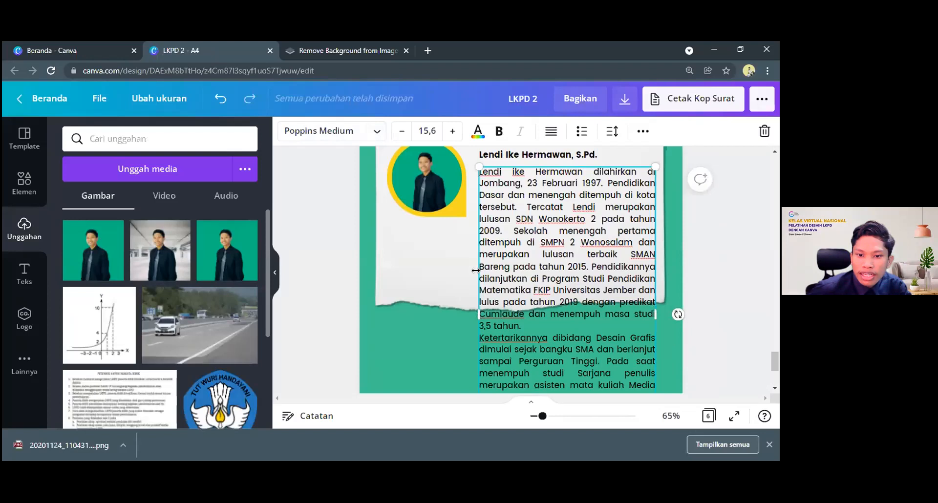
pyautogui.moveTo(479, 274); pyautogui.dragTo(396, 250)
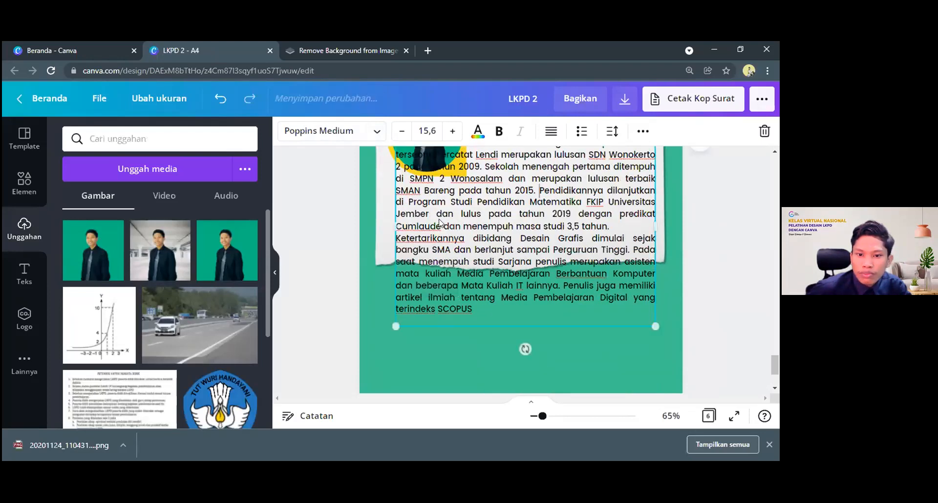
pyautogui.scroll(3, 438, 224)
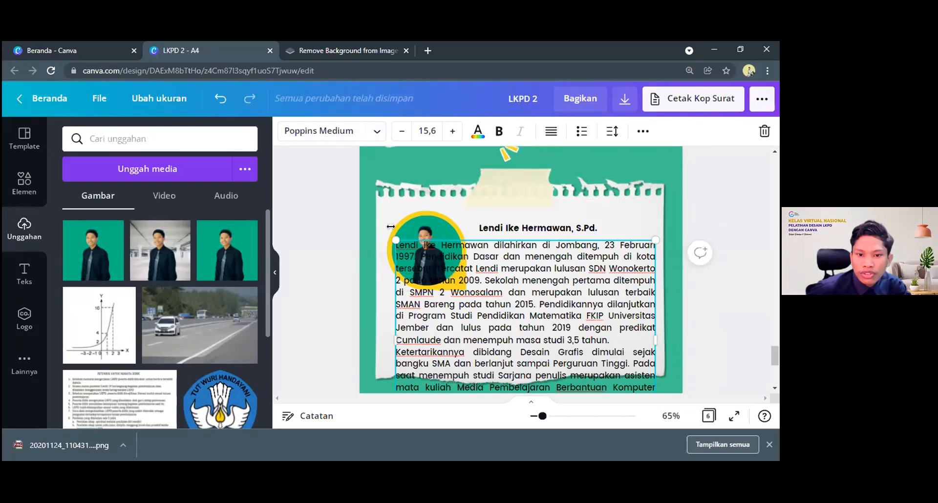
pyautogui.scroll(-3, 390, 227)
pyautogui.moveTo(395, 226); pyautogui.dragTo(479, 240)
pyautogui.scroll(3, 500, 242)
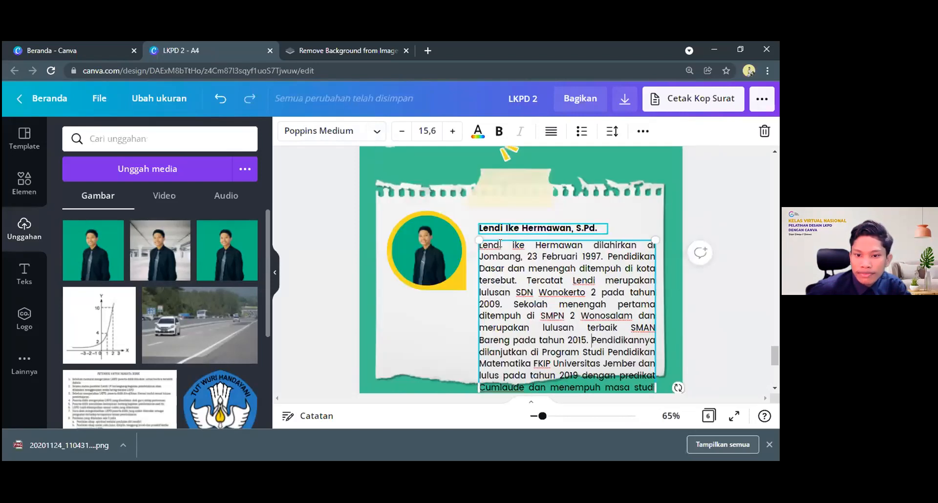
# Scale the biography text down to size 12,3 and fit its box between the name's left edge and the paper's right edge
pyautogui.scroll(-6, 586, 274)
pyautogui.moveTo(654, 308); pyautogui.dragTo(587, 241)
pyautogui.scroll(3, 587, 241)
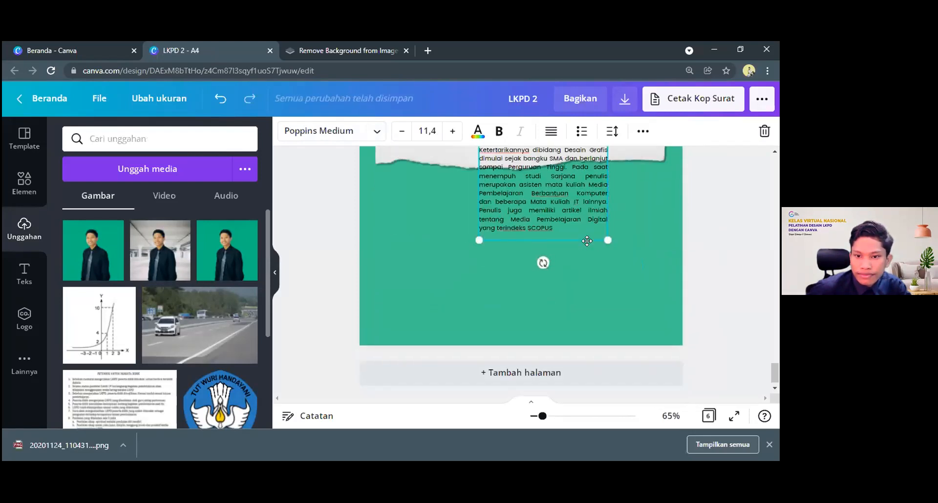
pyautogui.scroll(1, 600, 270)
pyautogui.moveTo(608, 291); pyautogui.dragTo(652, 305)
pyautogui.moveTo(647, 327); pyautogui.dragTo(661, 353)
pyautogui.moveTo(656, 264); pyautogui.dragTo(654, 275)
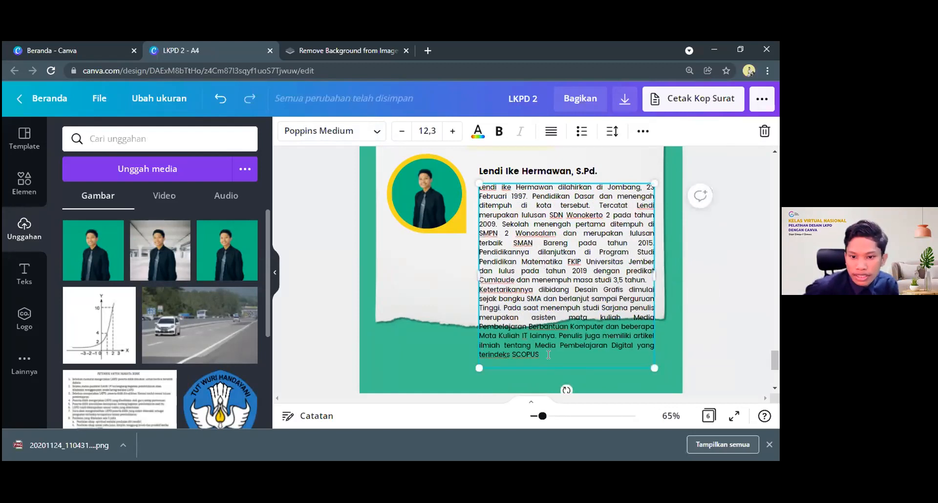
pyautogui.click(539, 184)
pyautogui.hotkey('ctrl', 'd')
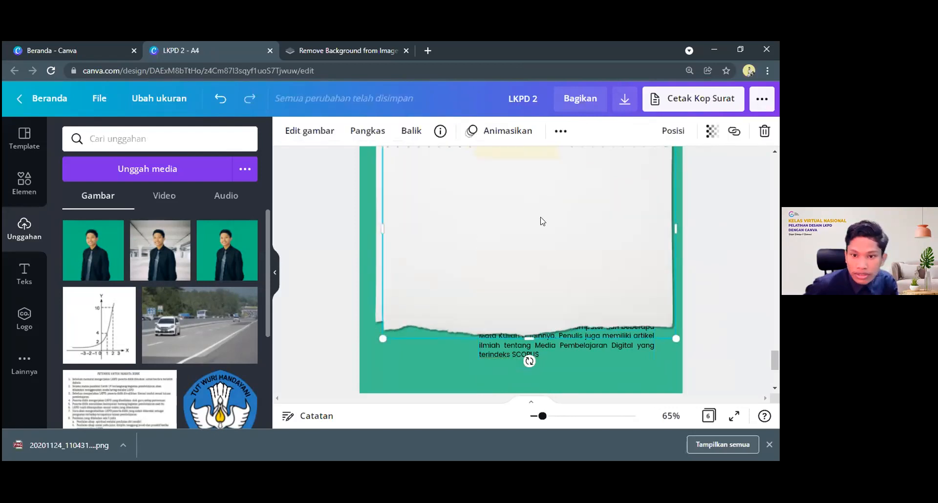
pyautogui.press('Delete')
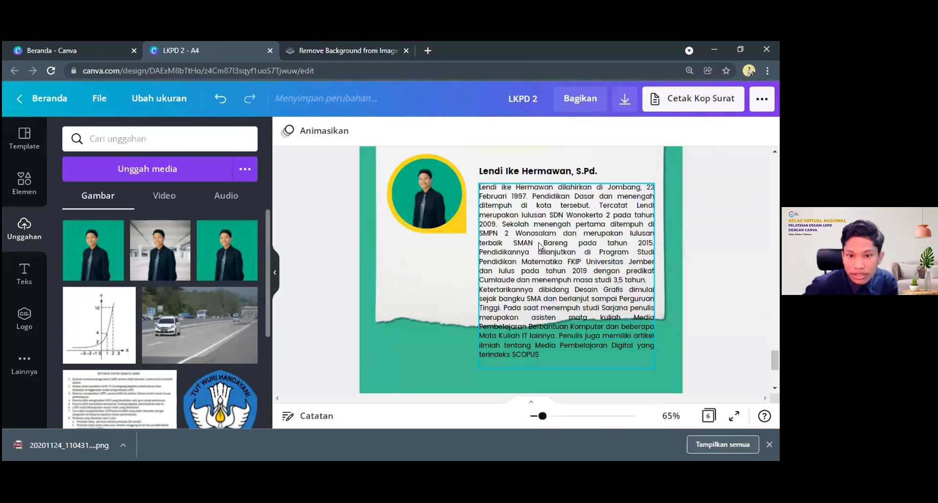
# Duplicate the biography text box and place the copy on the green area below the original and the torn paper
pyautogui.click(563, 200)
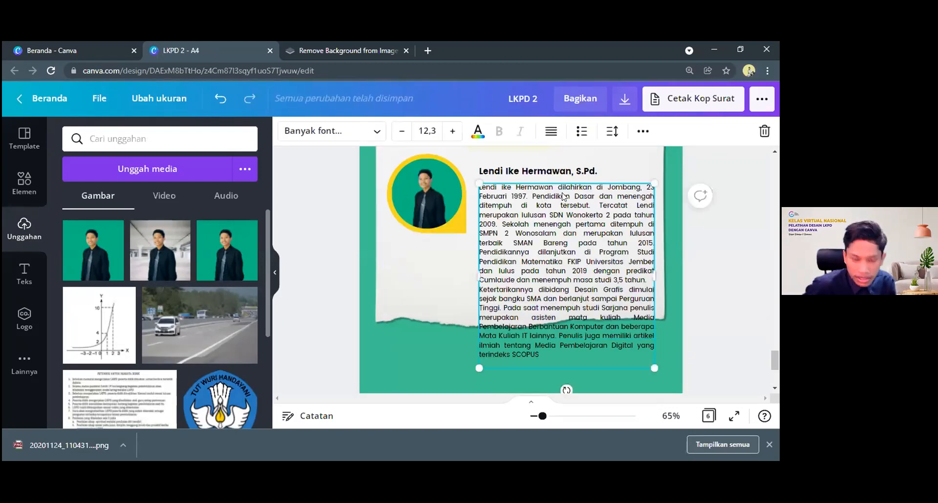
pyautogui.hotkey('ctrl', 'd')
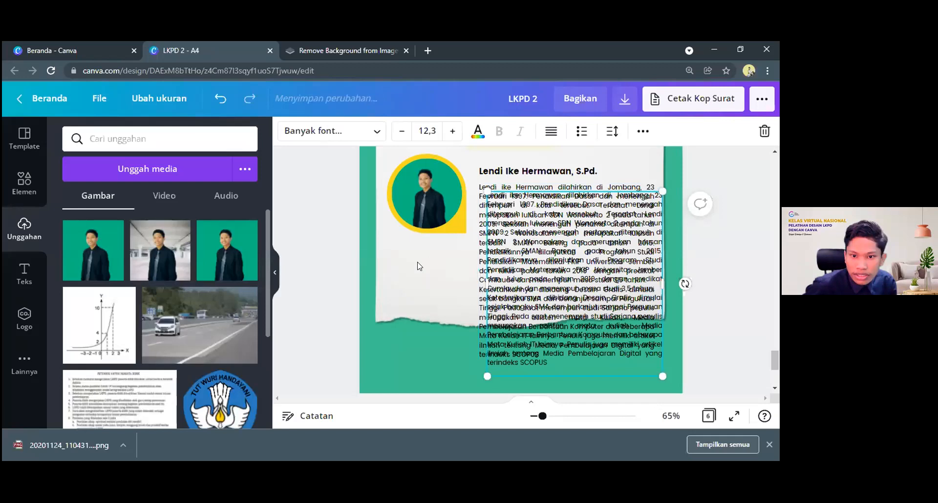
pyautogui.moveTo(542, 233); pyautogui.dragTo(420, 332)
pyautogui.scroll(-3, 462, 347)
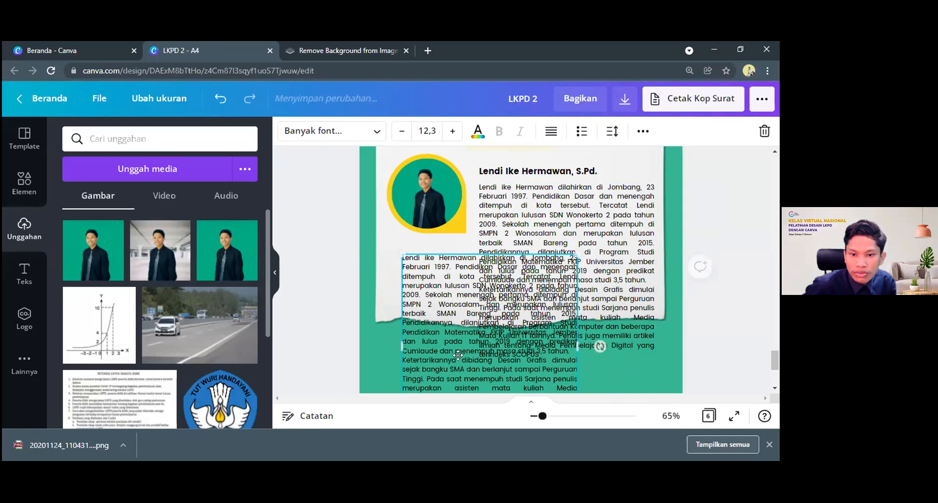
pyautogui.moveTo(529, 166); pyautogui.dragTo(524, 279)
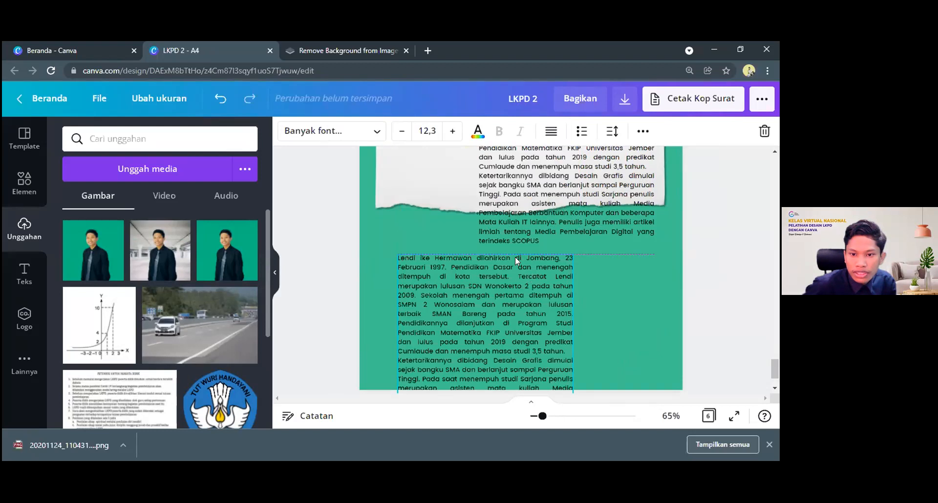
# Delete everything from "terbaik" onward in the original biography text so that it ends with "merupakan lulusan"
pyautogui.scroll(3, 513, 255)
pyautogui.click(489, 247)
pyautogui.click(488, 247)
pyautogui.moveTo(479, 243); pyautogui.dragTo(501, 253)
pyautogui.moveTo(545, 353); pyautogui.dragTo(544, 356)
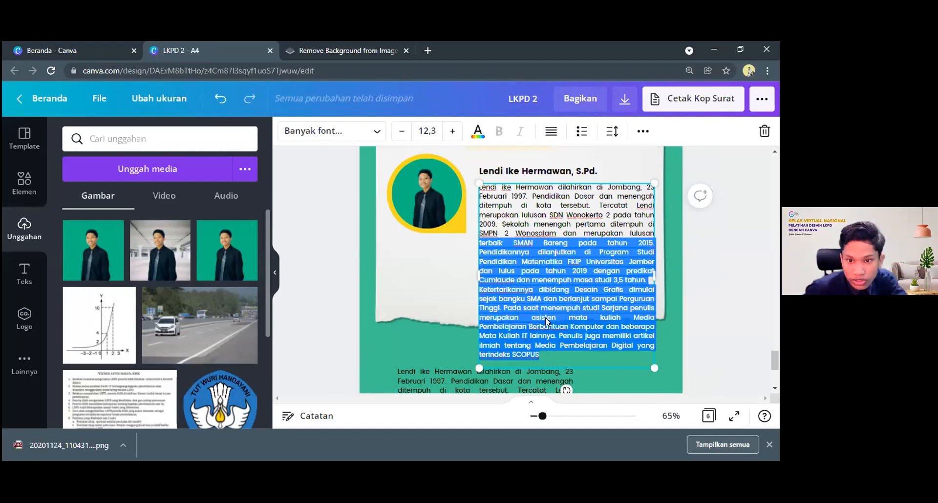
pyautogui.press('BackSpace')
# Set the shortened biography paragraph beside the portrait to Poppins Medium
pyautogui.hotkey('ctrl', 'a')
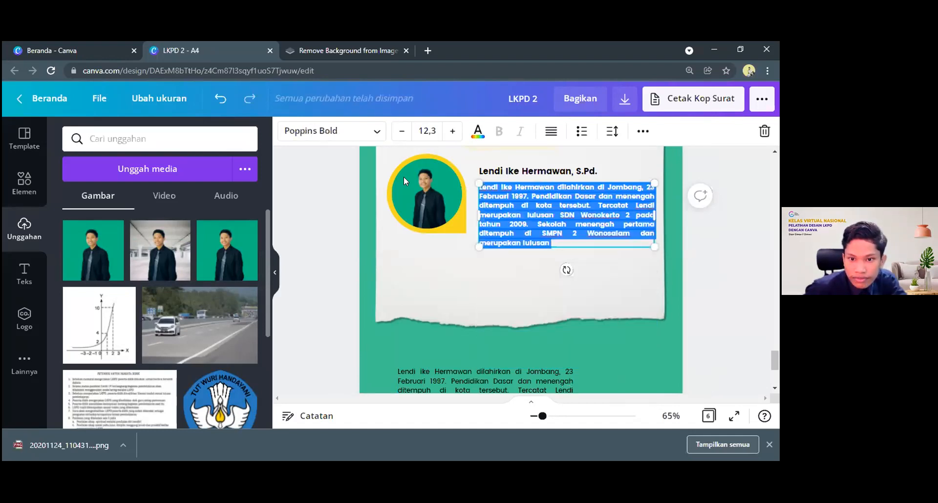
pyautogui.click(327, 132)
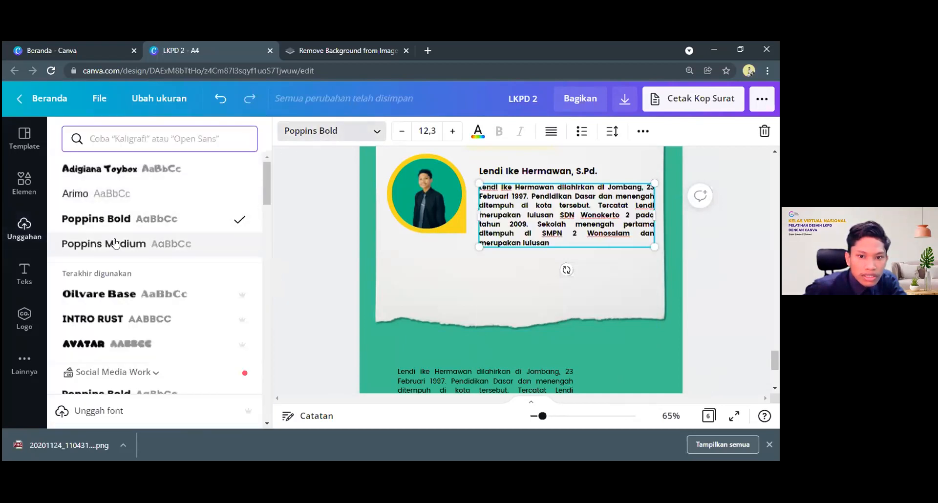
pyautogui.click(115, 244)
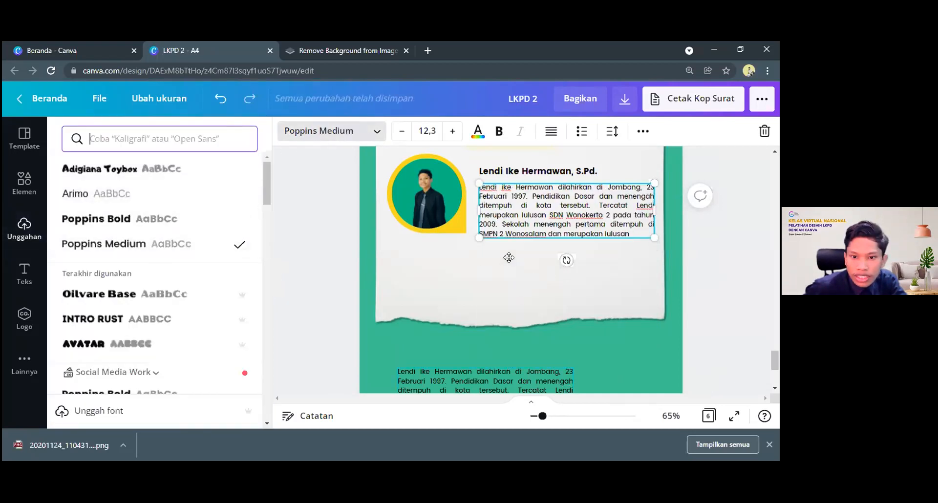
# Move the duplicated biography text box directly under the portrait and widen it to the right edge of the paragraph above
pyautogui.moveTo(507, 375); pyautogui.dragTo(502, 251)
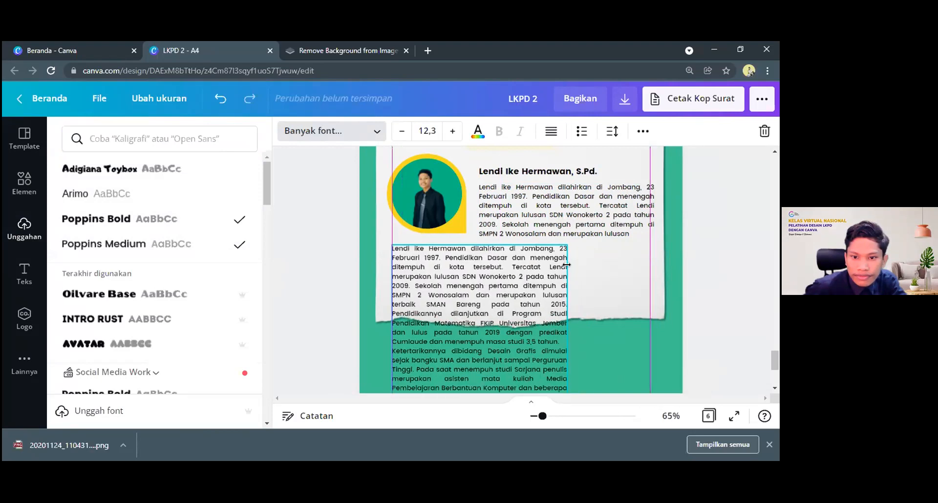
pyautogui.scroll(-1, 630, 274)
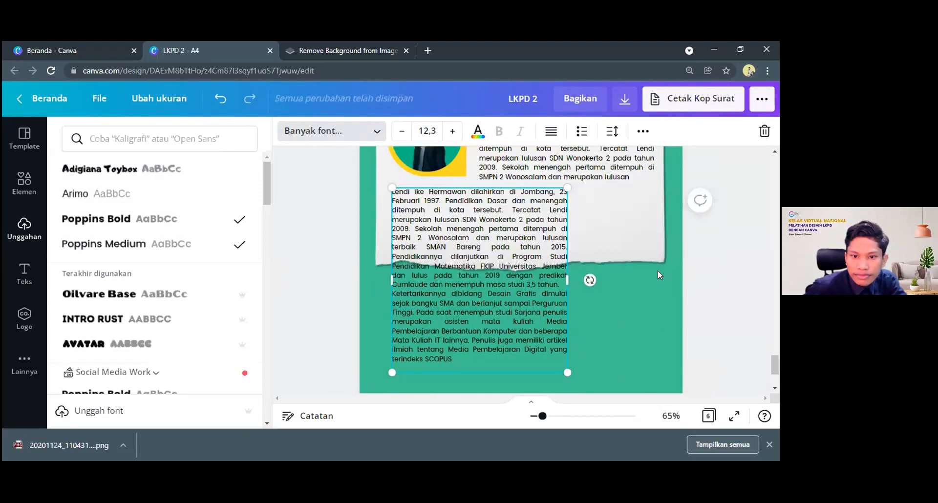
pyautogui.moveTo(567, 280); pyautogui.dragTo(657, 271)
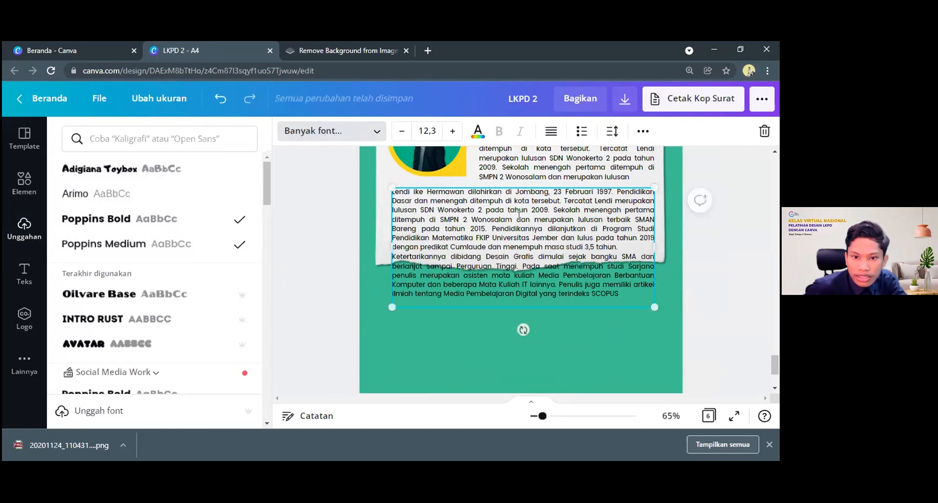
# Delete the opening of the lower biography text up to "merupakan lulusan" so that it starts with "terbaik"
pyautogui.click(629, 217)
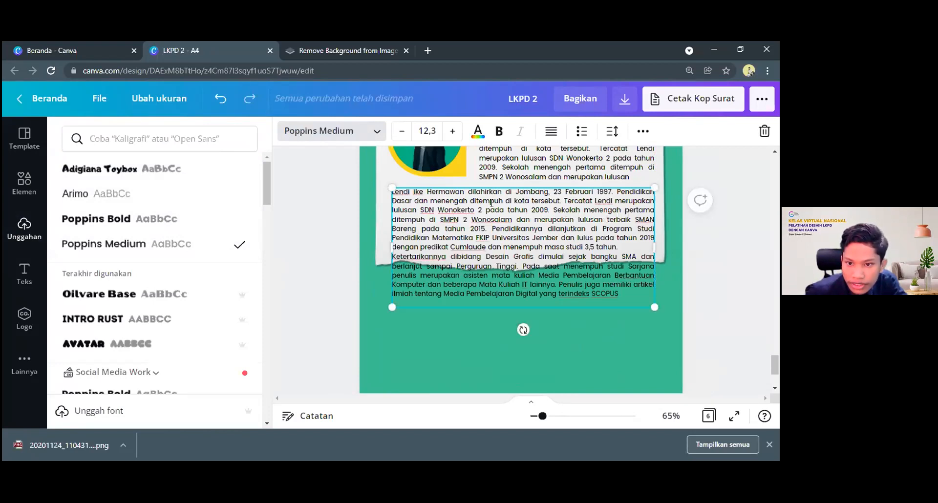
pyautogui.moveTo(607, 220); pyautogui.dragTo(387, 188)
pyautogui.press('BackSpace')
pyautogui.scroll(1, 585, 268)
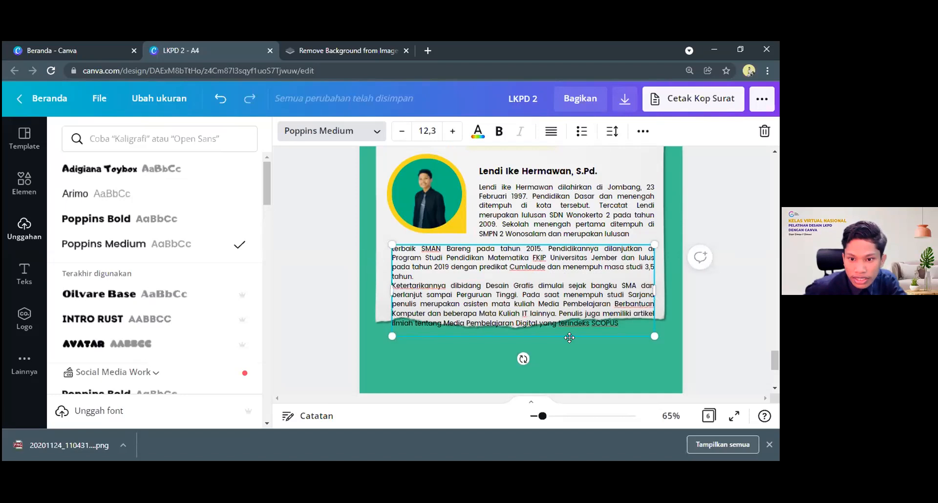
pyautogui.press('Escape')
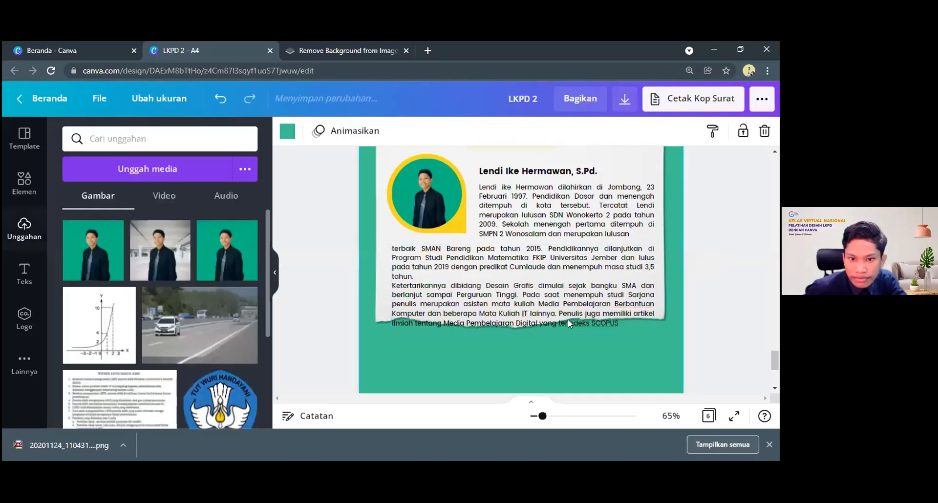
# Move the lower biography paragraph up so it continues closely beneath the paragraph beside the portrait
pyautogui.click(569, 318)
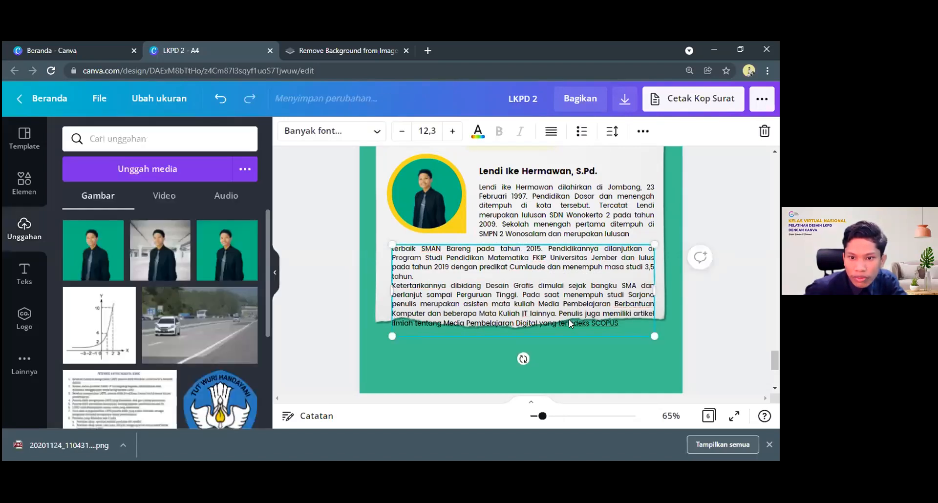
pyautogui.moveTo(568, 319); pyautogui.dragTo(569, 314)
pyautogui.scroll(1, 446, 240)
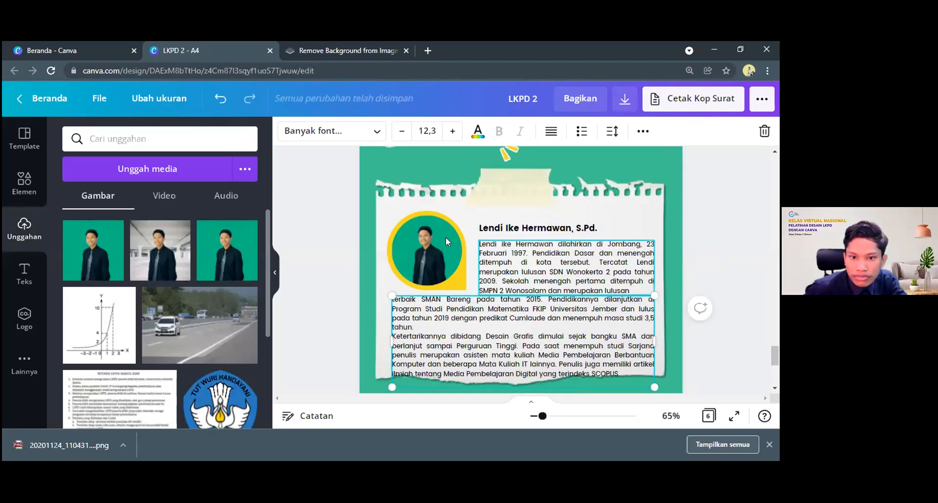
# Shift the portrait, name heading and both biography paragraphs slightly upward on the torn paper, keeping an even line gap between the two paragraphs
pyautogui.click(448, 238)
pyautogui.click(513, 225)
pyautogui.moveTo(514, 225); pyautogui.dragTo(513, 219)
pyautogui.click(490, 266)
pyautogui.moveTo(491, 266); pyautogui.dragTo(490, 264)
pyautogui.click(483, 312)
pyautogui.moveTo(483, 312); pyautogui.dragTo(483, 303)
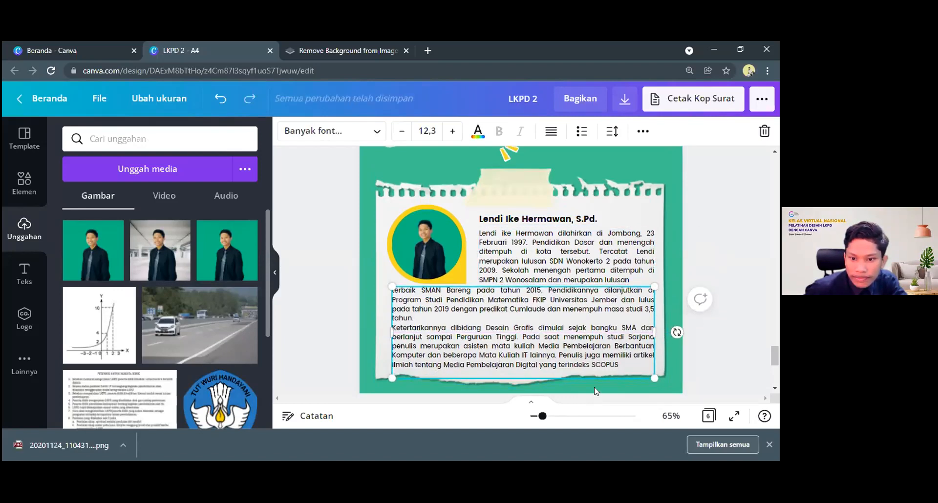
pyautogui.click(592, 381)
pyautogui.moveTo(588, 267); pyautogui.dragTo(589, 269)
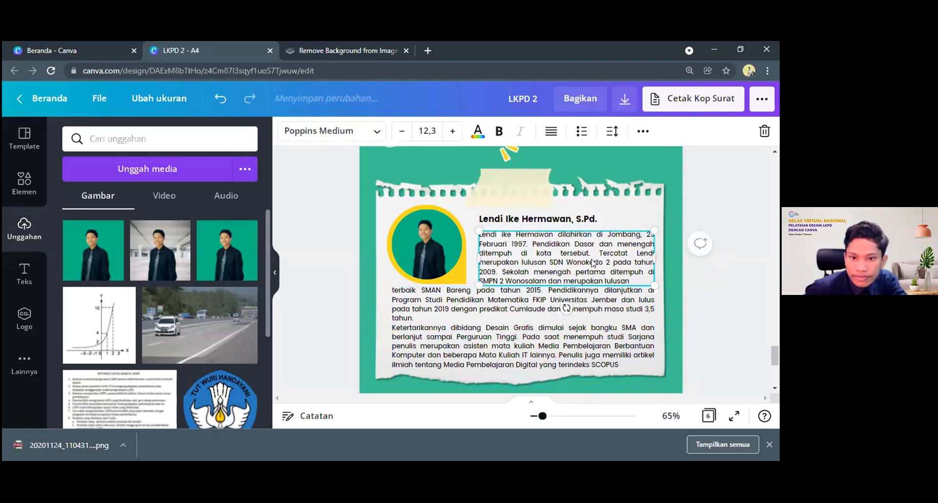
pyautogui.click(672, 203)
# Review the Biografi page's layout and the empty green area below the torn paper
pyautogui.scroll(-2, 630, 254)
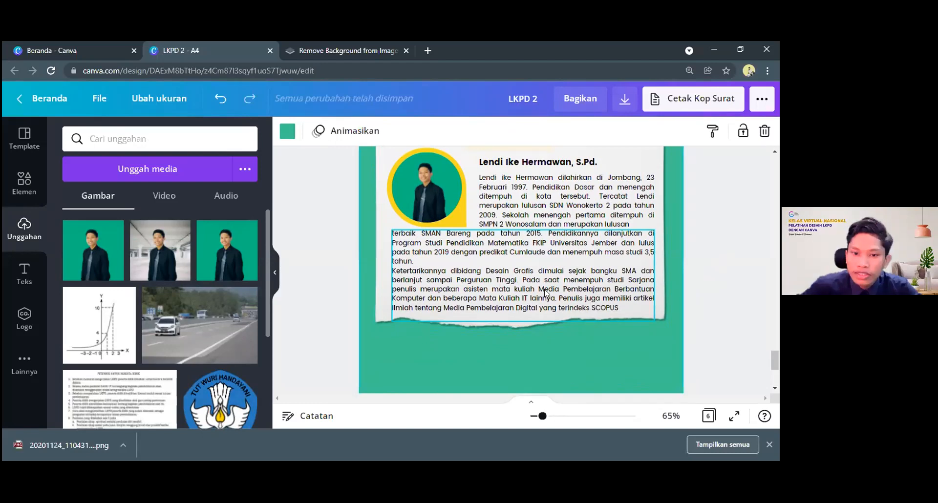
pyautogui.scroll(2, 557, 281)
pyautogui.scroll(4, 569, 265)
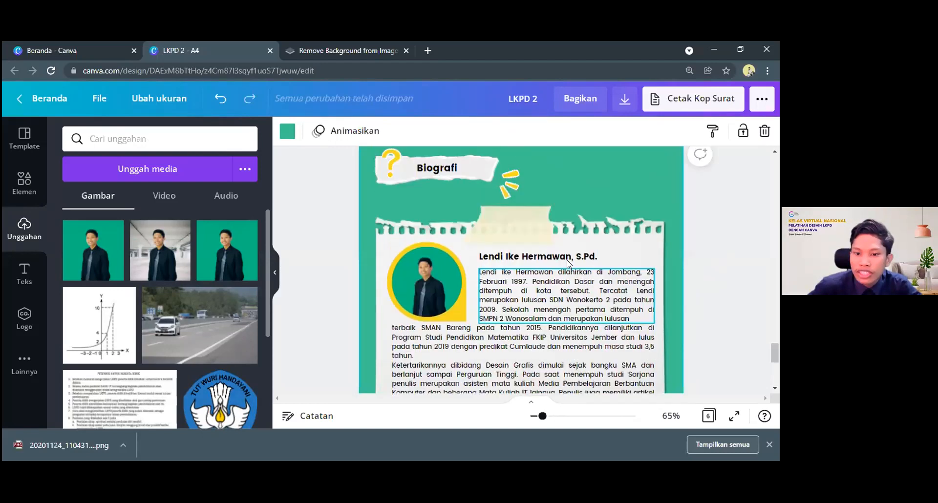
pyautogui.scroll(-6, 448, 277)
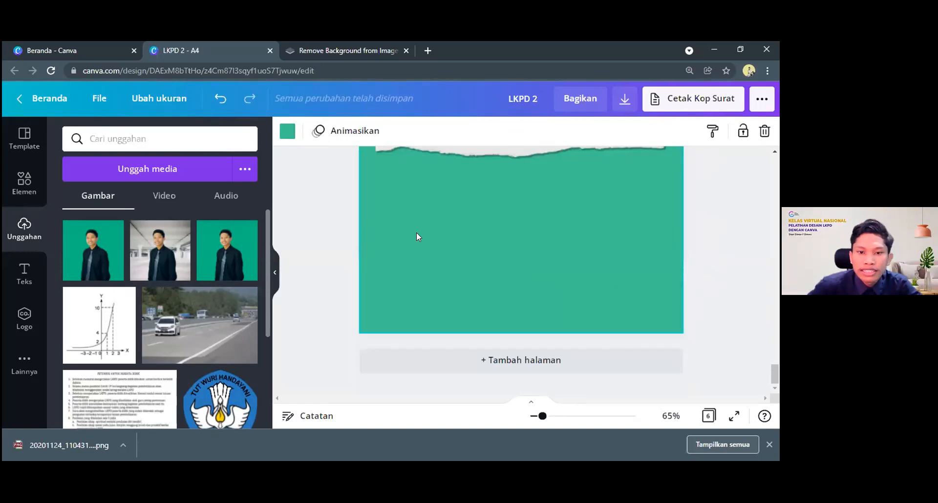
pyautogui.scroll(3, 621, 278)
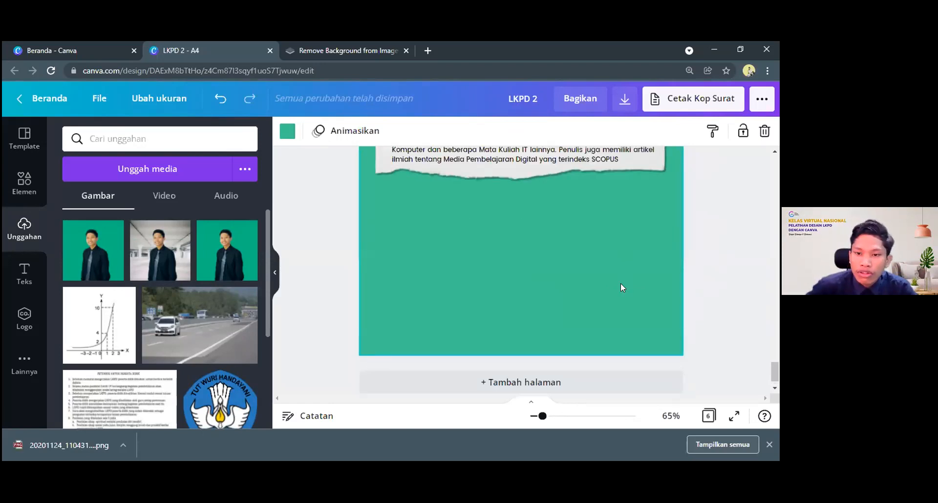
pyautogui.scroll(-3, 635, 234)
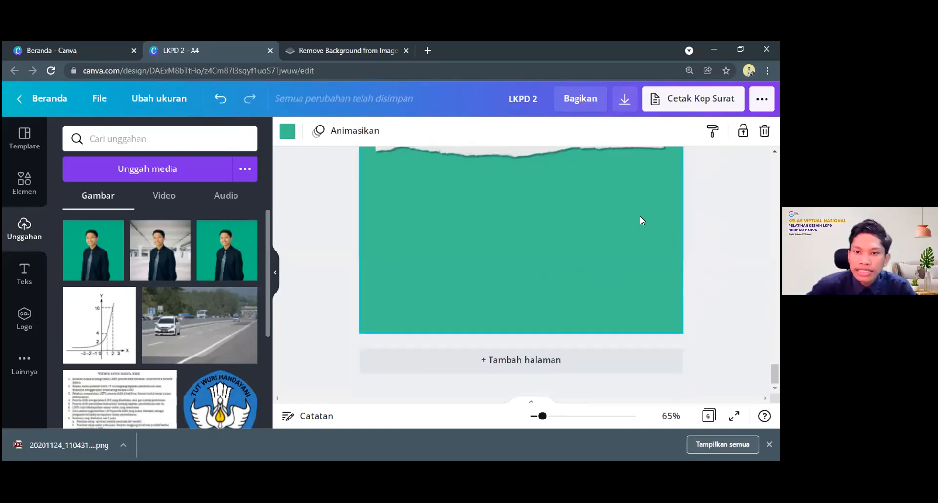
pyautogui.scroll(3, 641, 218)
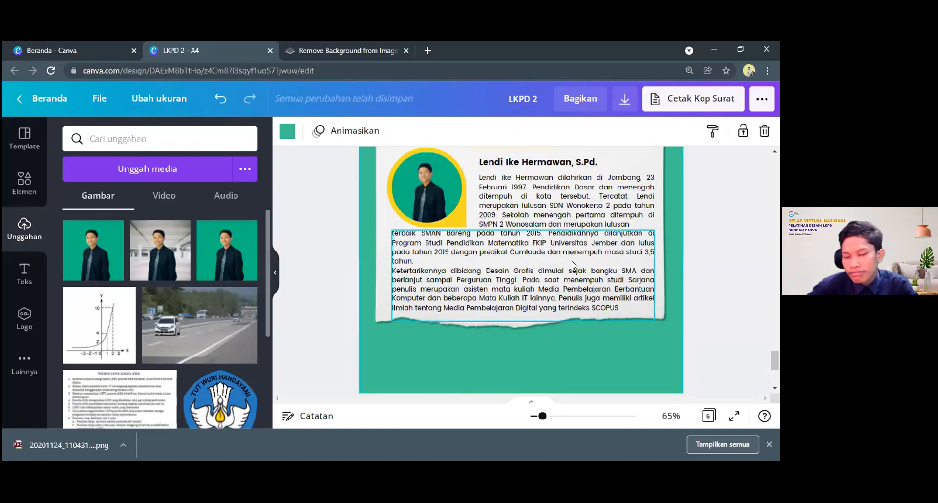
pyautogui.scroll(-1, 587, 276)
pyautogui.scroll(-1, 595, 281)
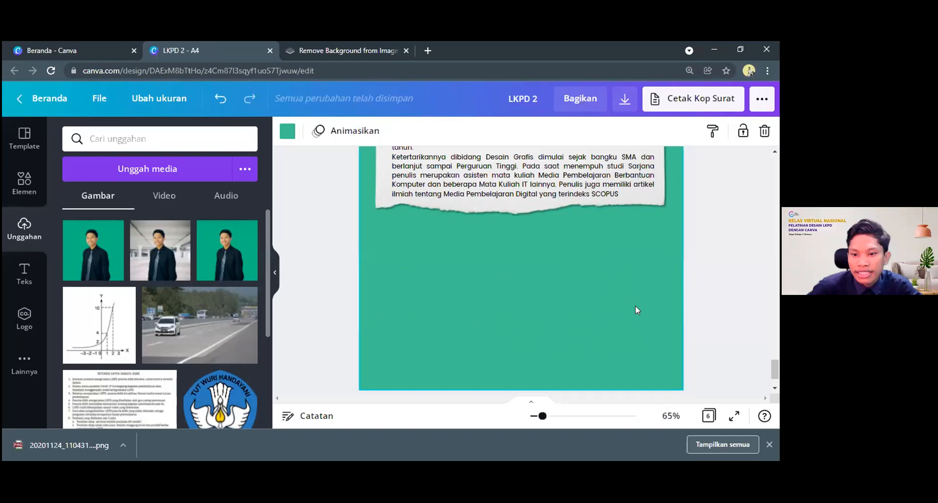
pyautogui.scroll(-1, 635, 306)
pyautogui.scroll(1, 634, 295)
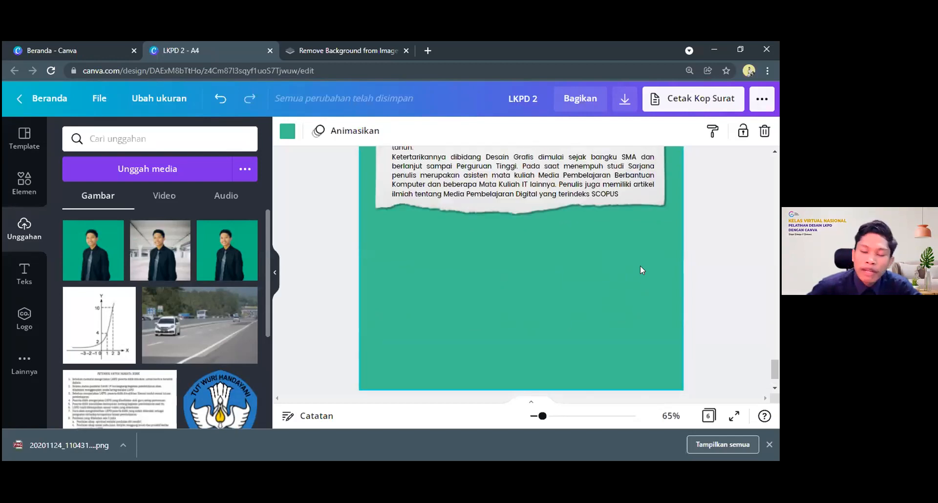
pyautogui.scroll(3, 633, 270)
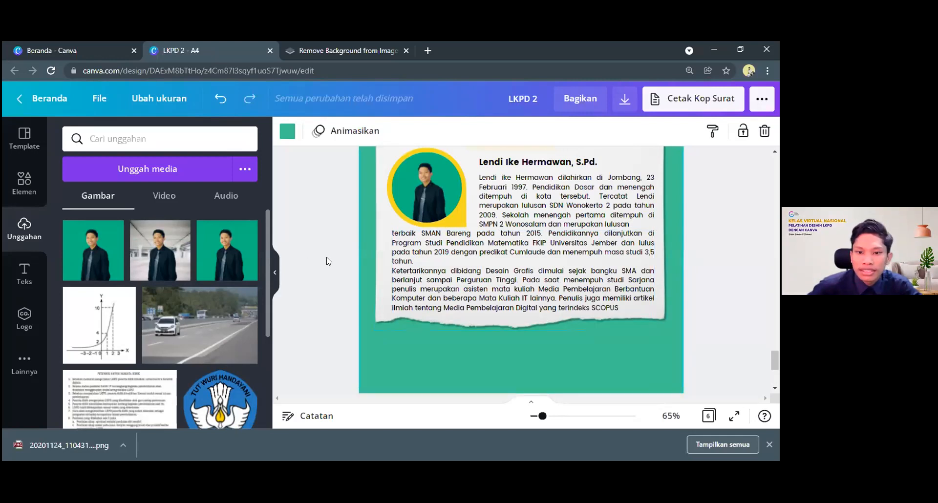
pyautogui.scroll(3, 332, 264)
pyautogui.scroll(-5, 337, 267)
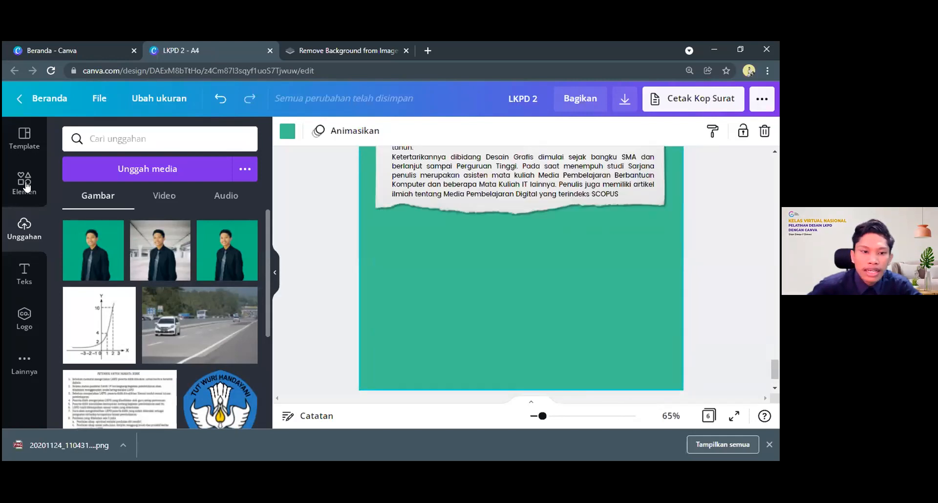
# Search the elements library for "facebook" and add the free single-colour rounded-square "f" icon to the page
pyautogui.click(12, 181)
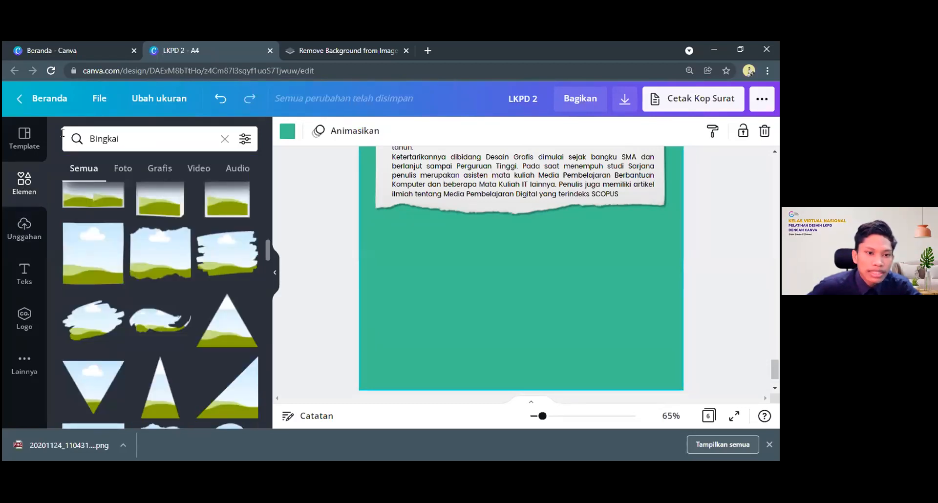
pyautogui.click(62, 133)
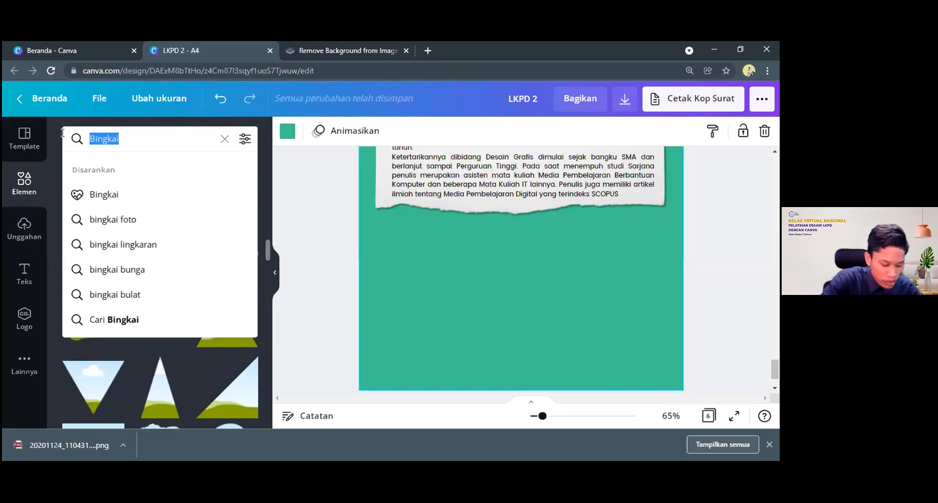
pyautogui.write('facebp')
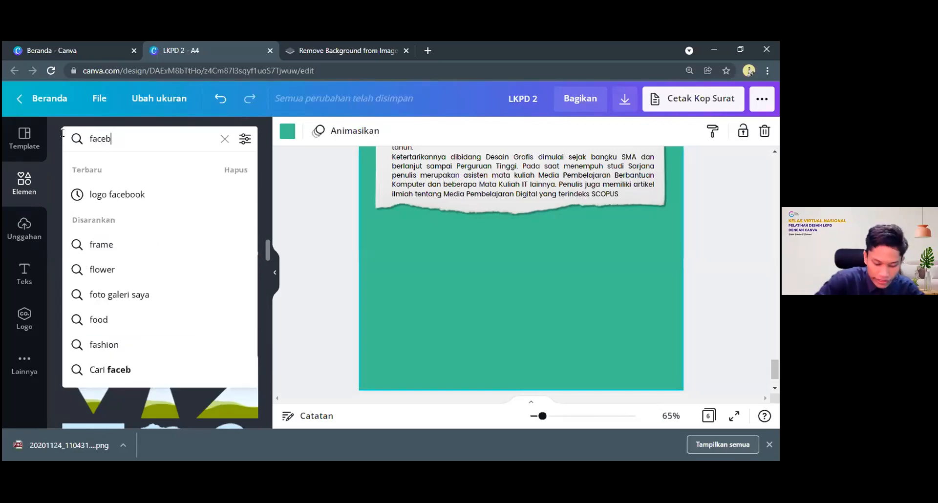
pyautogui.press('BackSpace')
pyautogui.write('ook')
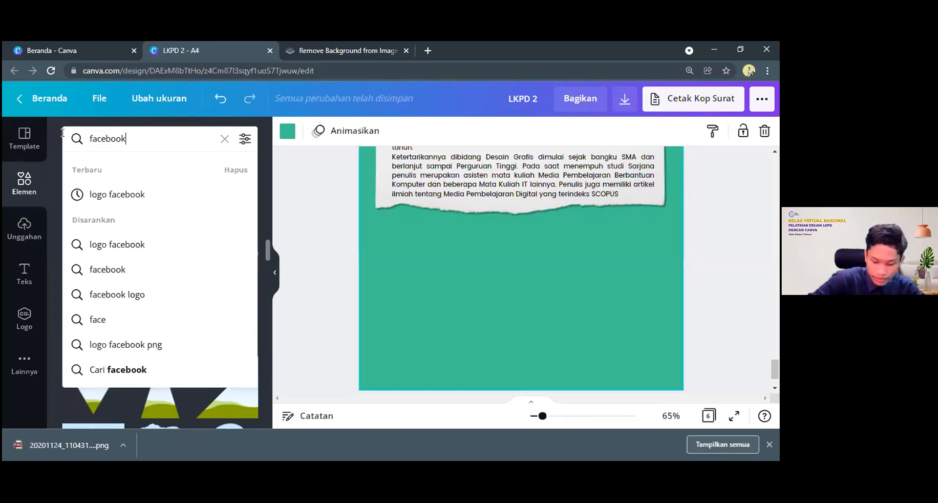
pyautogui.press('Return')
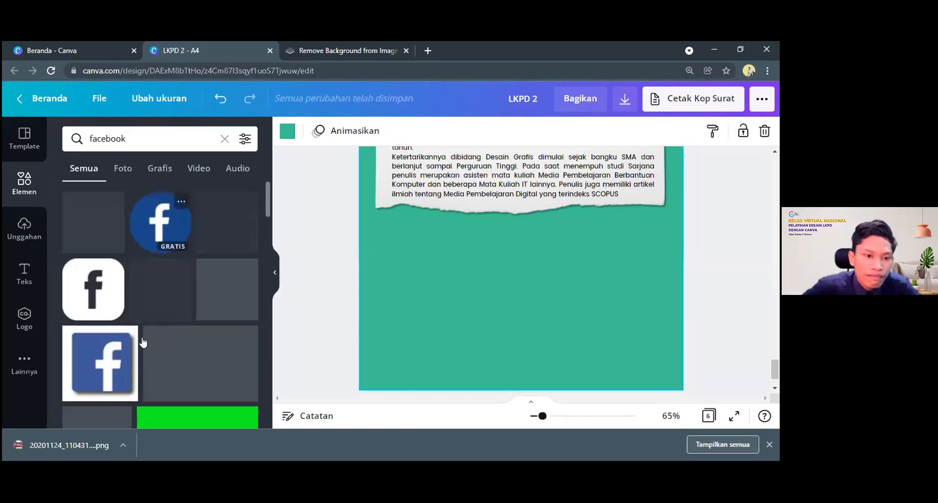
pyautogui.scroll(-5, 211, 275)
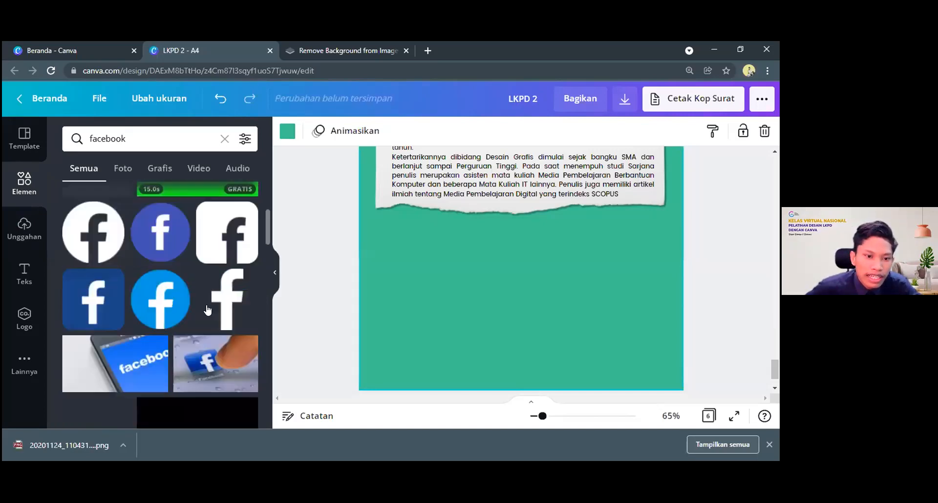
pyautogui.scroll(-6, 207, 310)
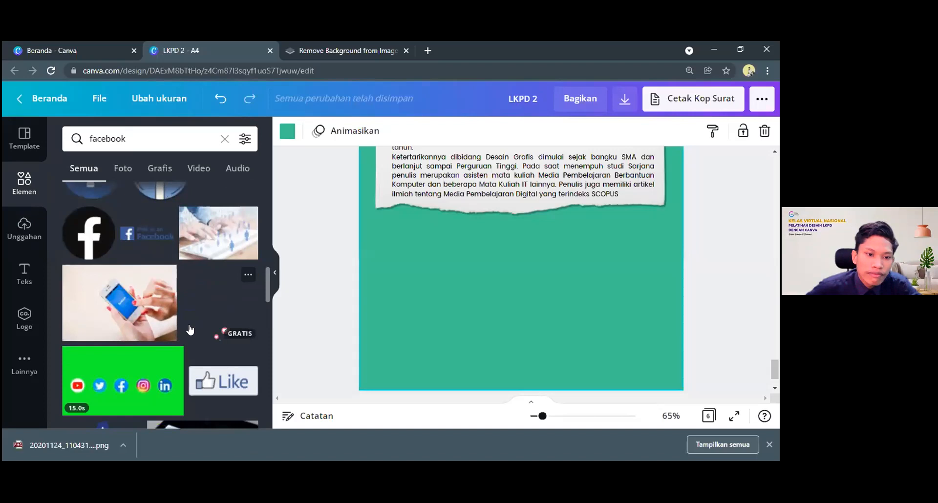
pyautogui.scroll(10, 190, 325)
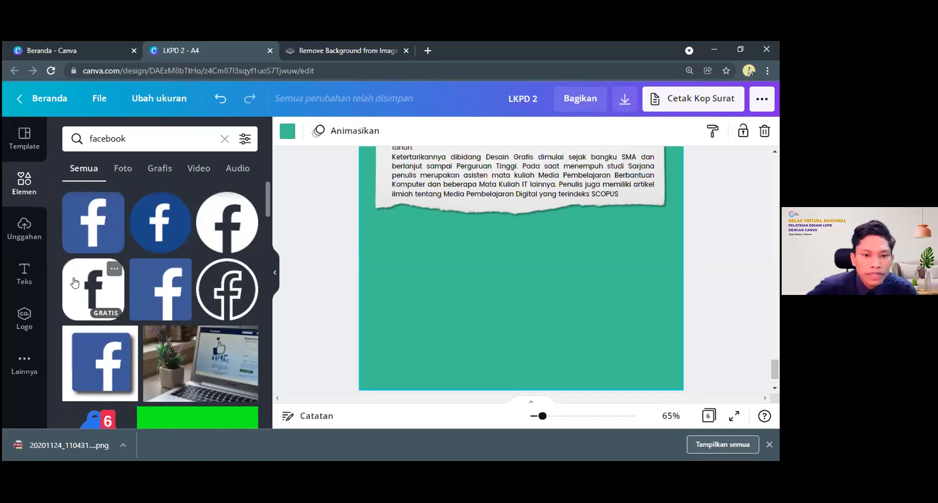
pyautogui.moveTo(80, 279); pyautogui.dragTo(568, 271)
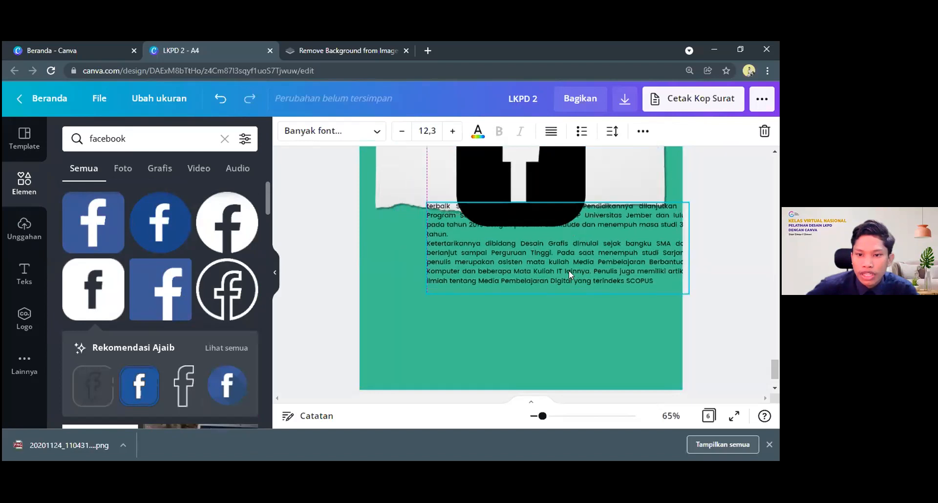
# Undo the accidental text move, then shrink the Facebook icon to about 1,1 × 1,1 and place it below the paper's lower right corner
pyautogui.hotkey('ctrl', 'z')
pyautogui.moveTo(560, 222); pyautogui.dragTo(537, 252)
pyautogui.moveTo(631, 267); pyautogui.dragTo(658, 255)
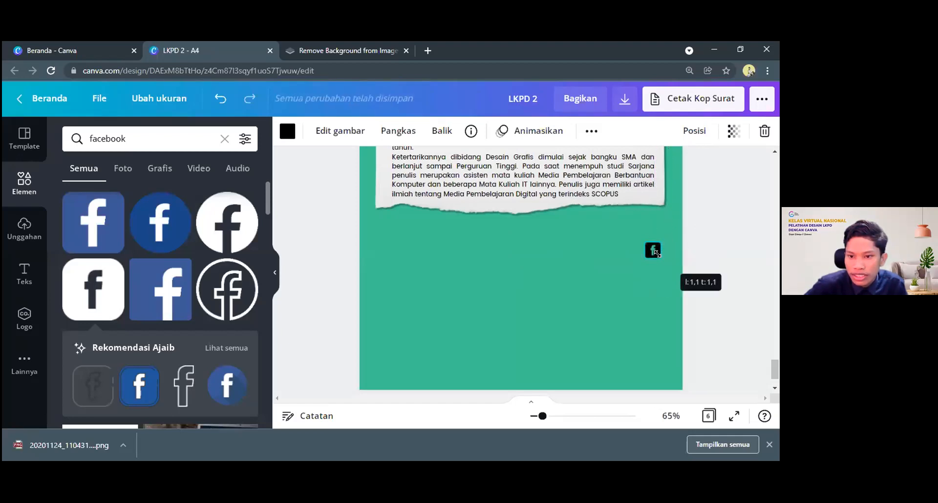
pyautogui.click(599, 265)
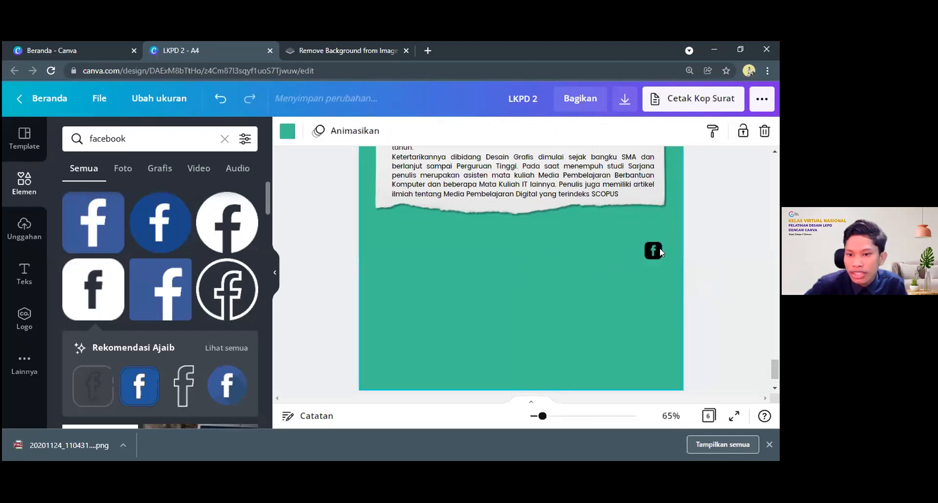
pyautogui.click(653, 250)
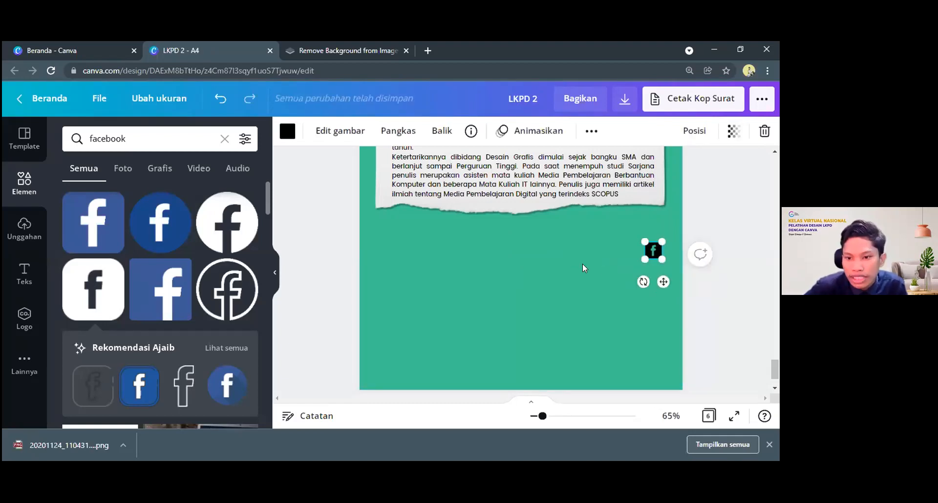
# Recolour the Facebook icon with the document's yellow to match the portrait frame
pyautogui.scroll(2, 578, 260)
pyautogui.scroll(2, 578, 260)
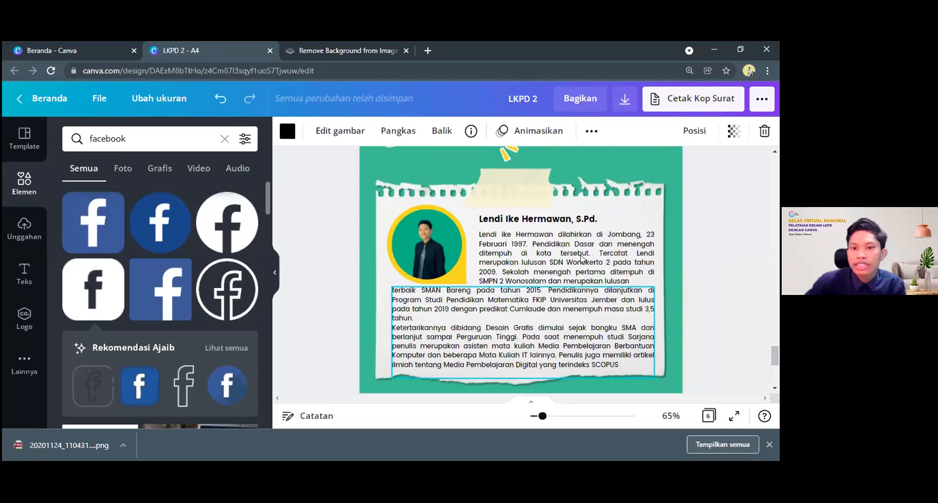
pyautogui.scroll(3, 488, 292)
pyautogui.scroll(-5, 487, 292)
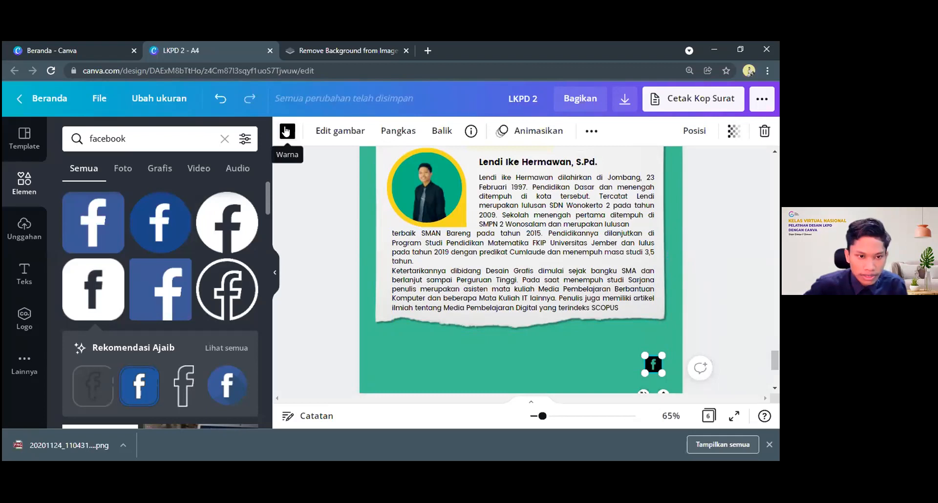
pyautogui.click(287, 131)
pyautogui.click(75, 230)
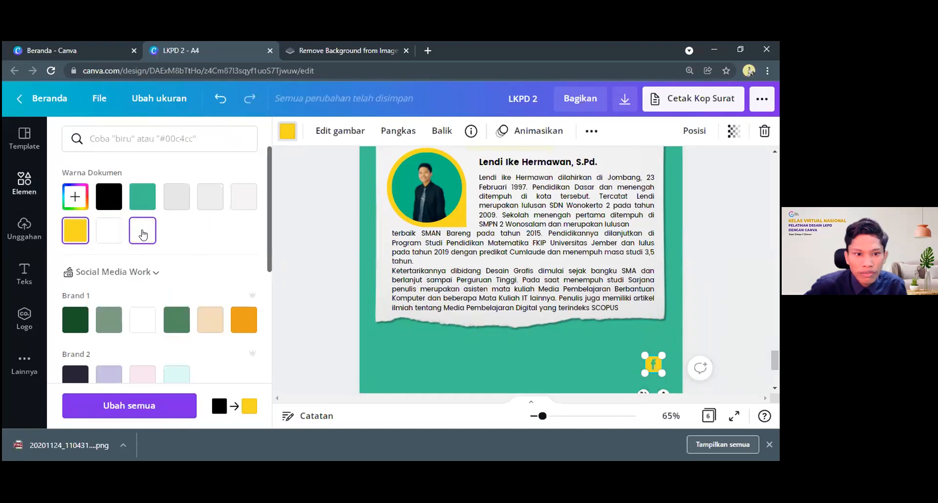
# Recolour the Facebook icon below the torn paper white
pyautogui.click(143, 233)
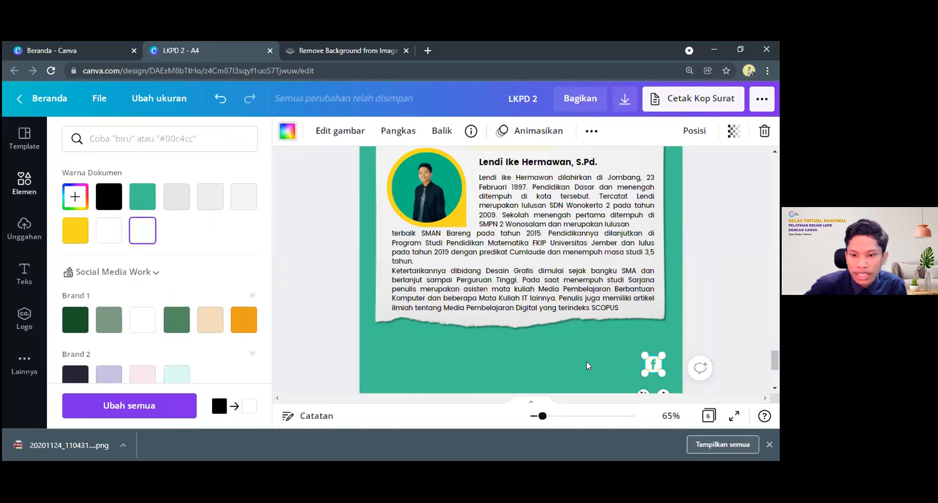
pyautogui.scroll(-2, 587, 361)
pyautogui.click(605, 341)
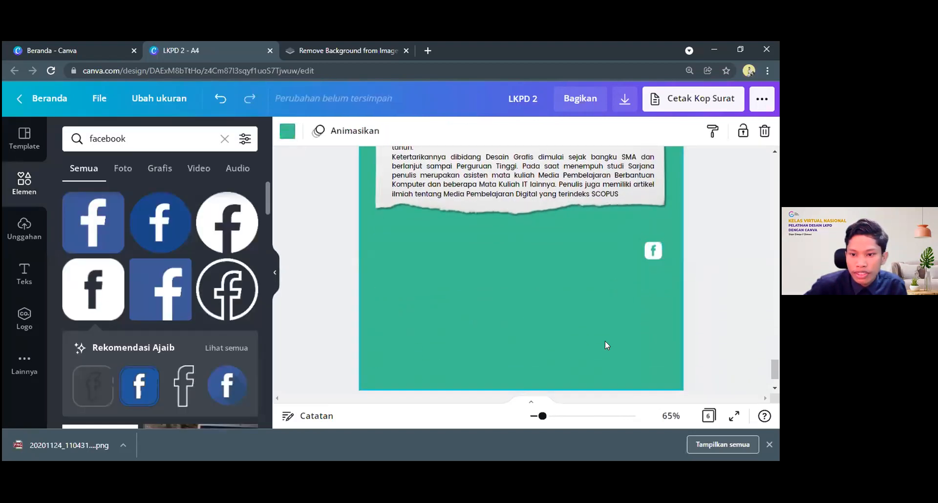
pyautogui.click(653, 251)
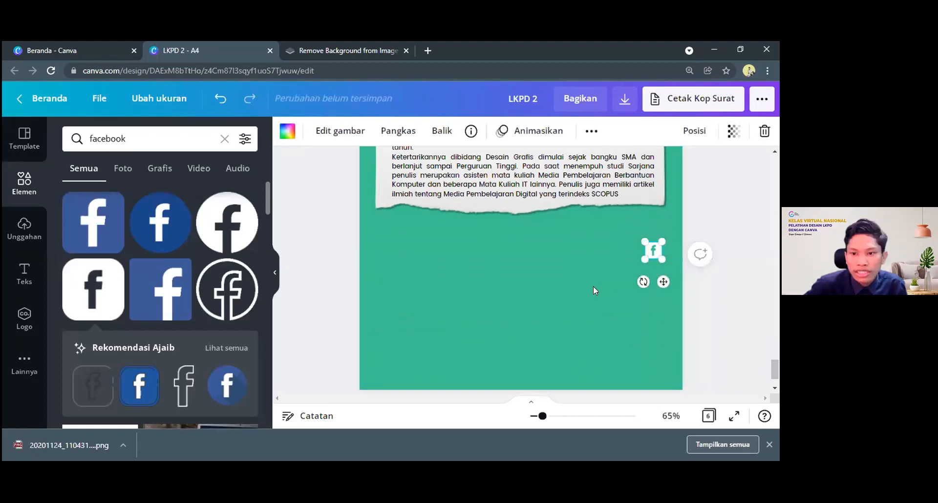
# Search the elements library for "intagram" and add the solid single-colour rounded-square Instagram icon to the page
pyautogui.click(78, 146)
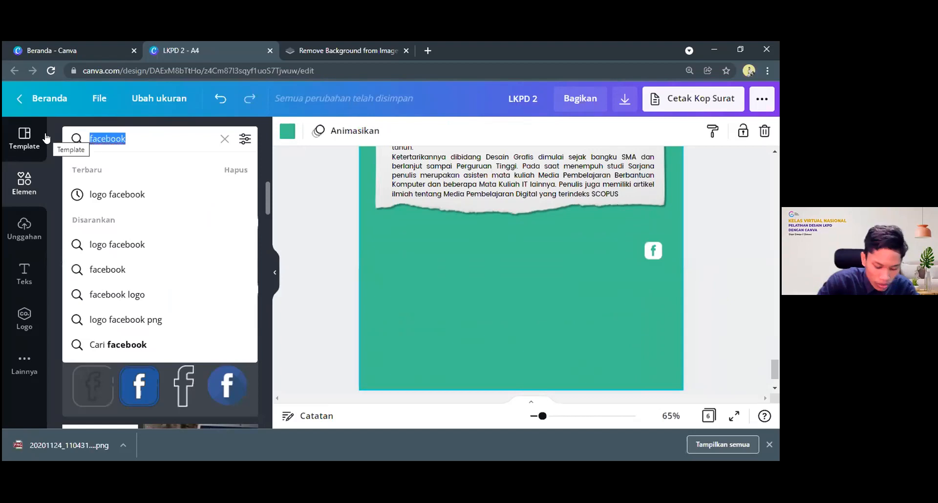
pyautogui.write('intagram')
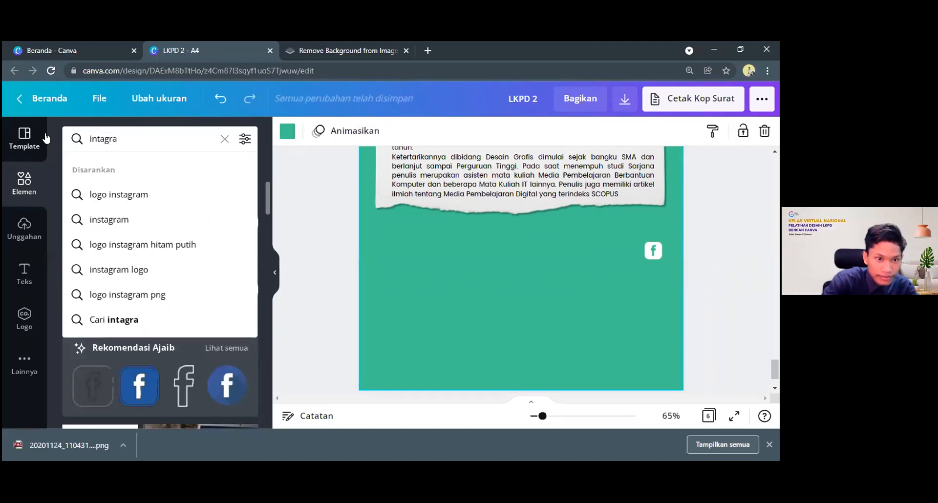
pyautogui.press('Return')
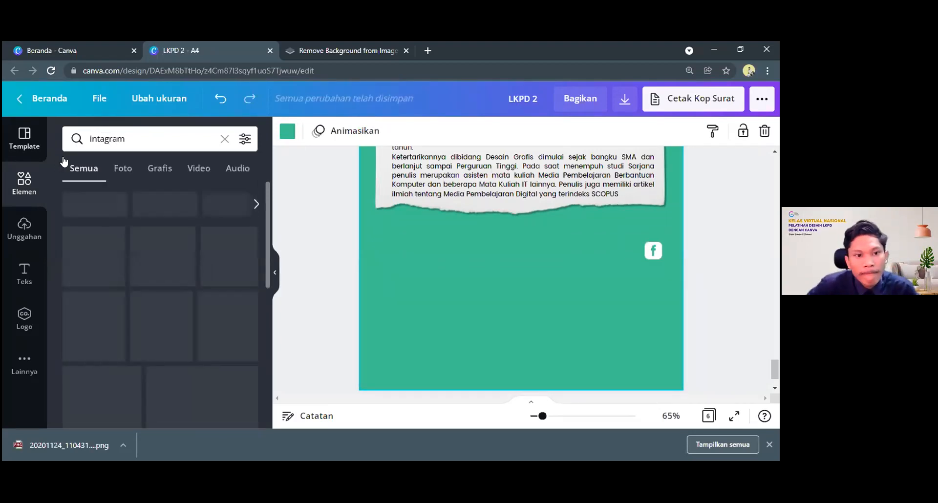
pyautogui.scroll(-3, 267, 278)
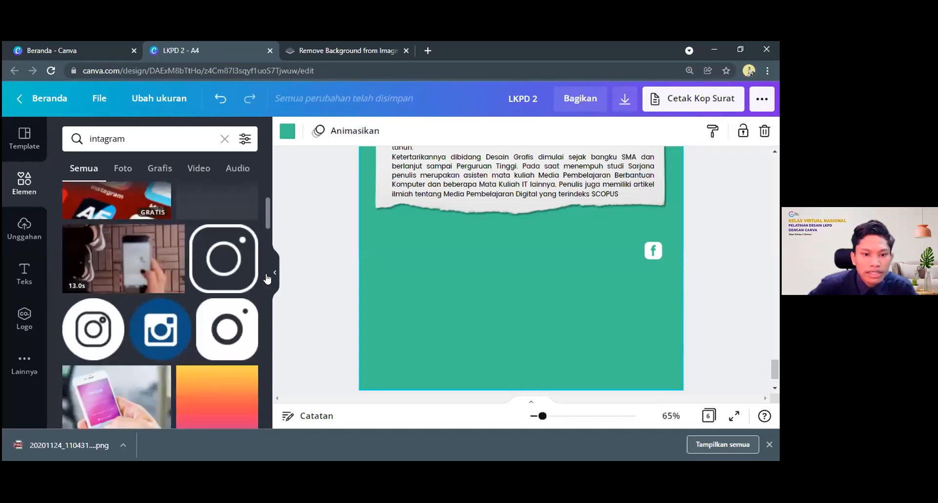
pyautogui.scroll(-3, 155, 279)
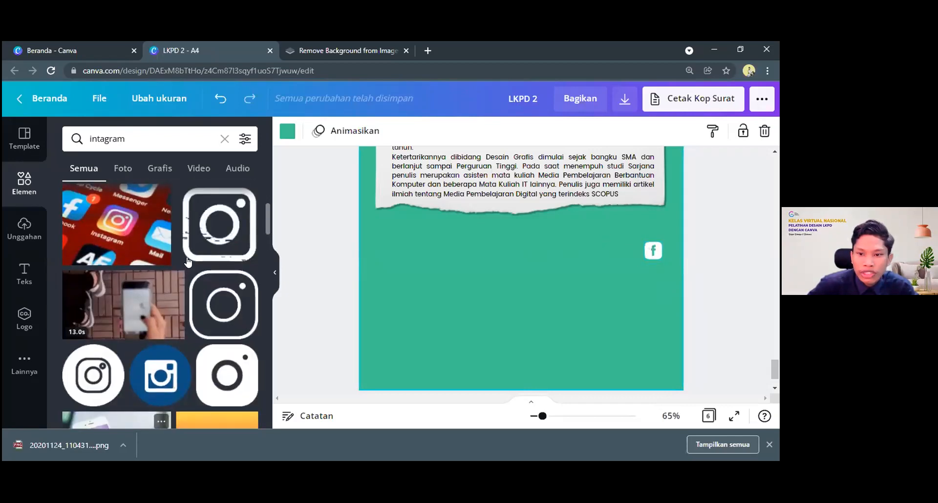
pyautogui.scroll(4, 189, 262)
pyautogui.scroll(-5, 191, 263)
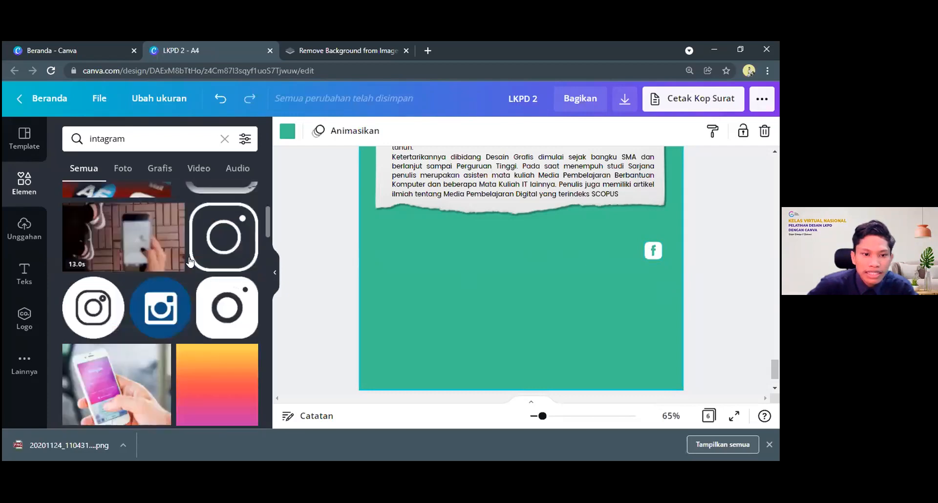
pyautogui.scroll(-5, 190, 263)
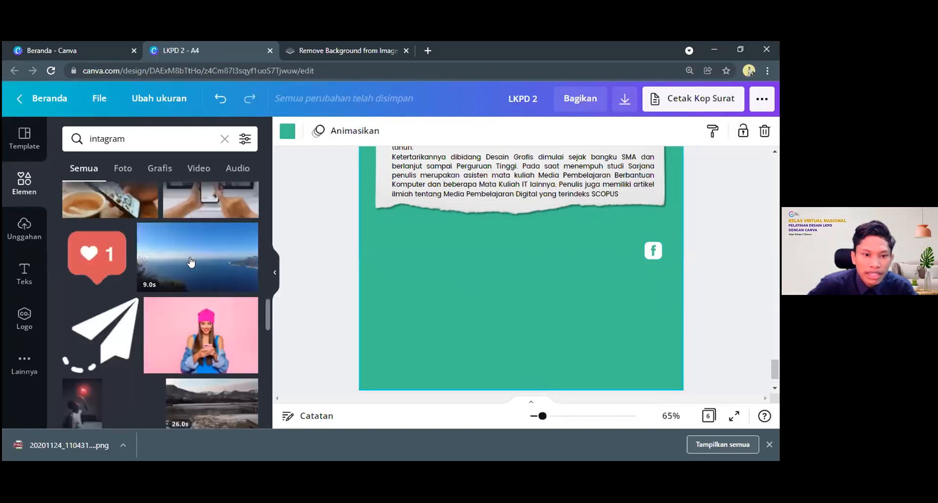
pyautogui.scroll(5, 190, 263)
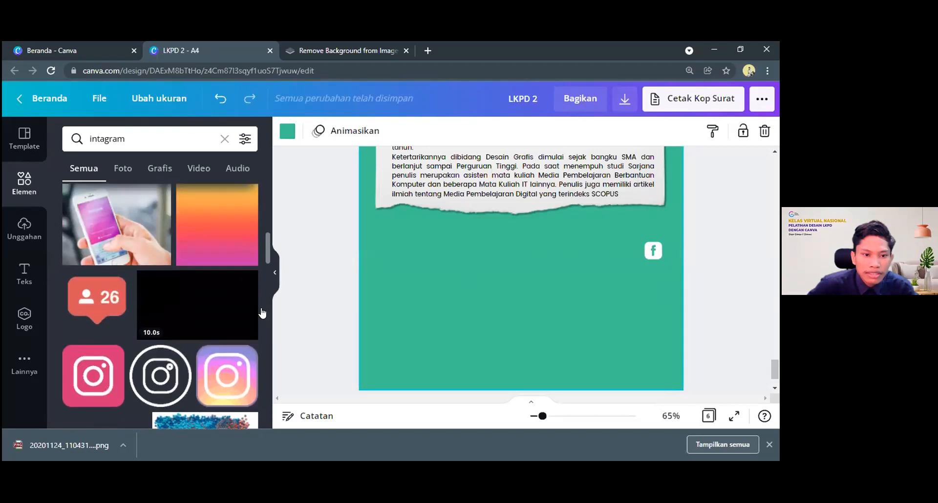
pyautogui.scroll(3, 218, 313)
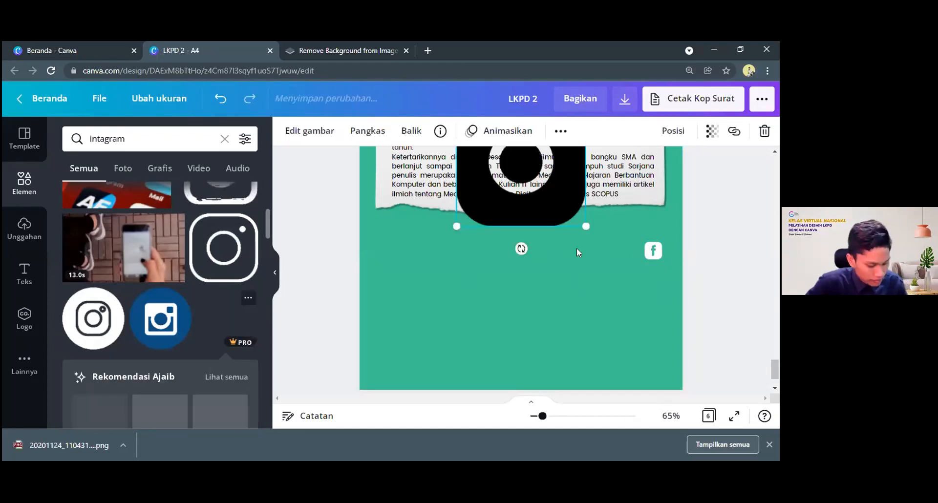
# Move the Instagram icon off the paper, shrink it to the Facebook icon's size and align it directly beneath that icon
pyautogui.click(560, 205)
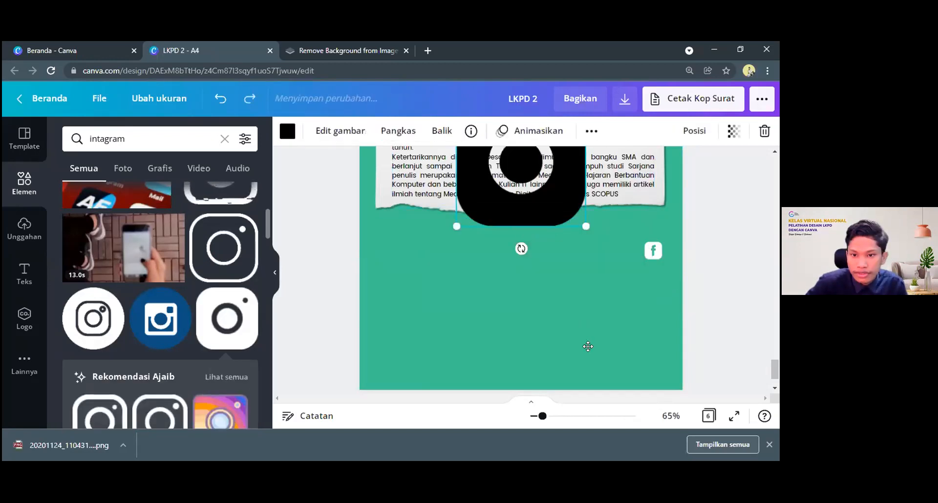
pyautogui.moveTo(538, 215); pyautogui.dragTo(588, 347)
pyautogui.click(646, 131)
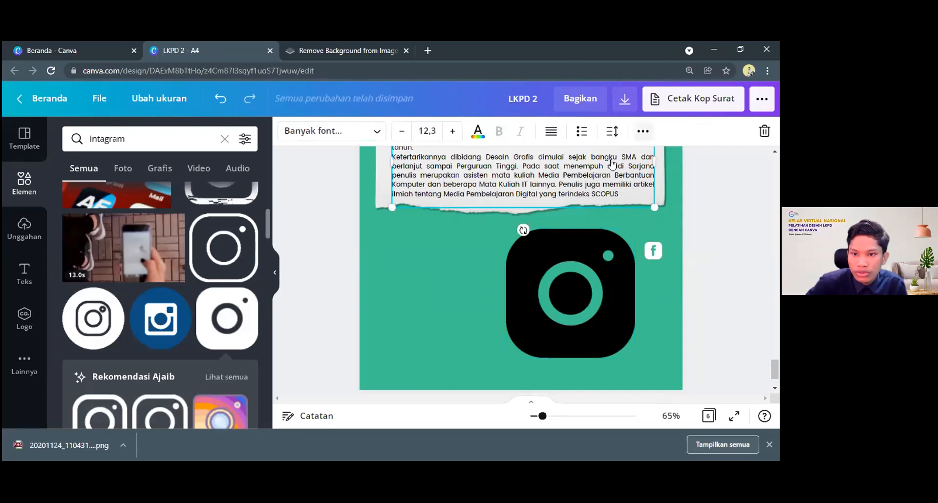
pyautogui.click(588, 265)
pyautogui.scroll(-1, 587, 261)
pyautogui.moveTo(633, 300); pyautogui.dragTo(701, 242)
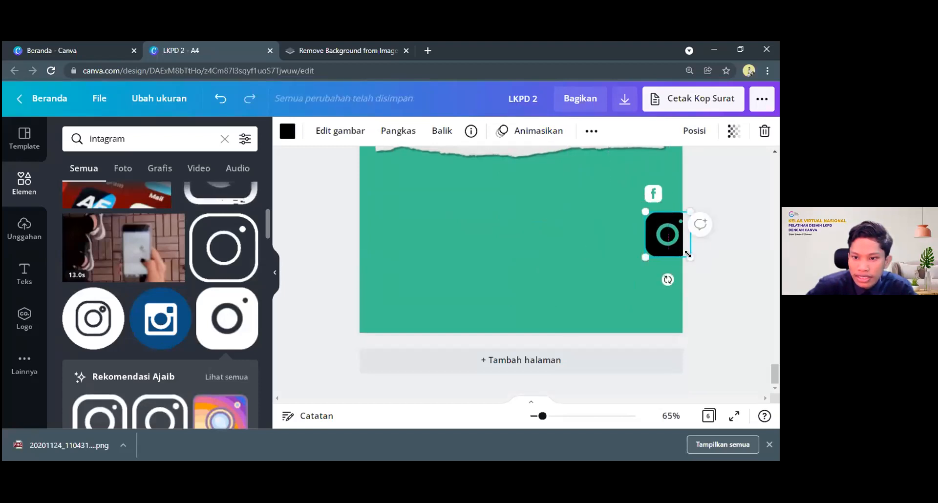
pyautogui.moveTo(688, 254); pyautogui.dragTo(662, 234)
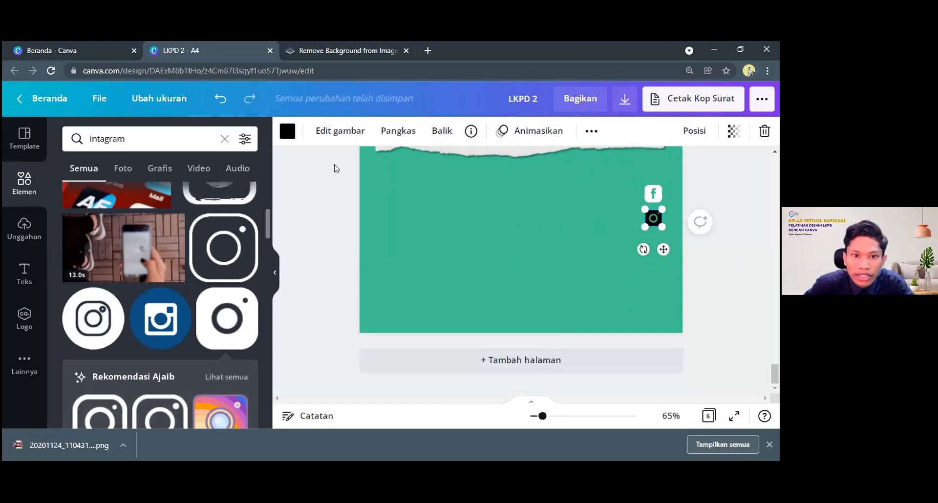
# Recolour the Instagram icon with the document's white to match the Facebook icon
pyautogui.click(288, 131)
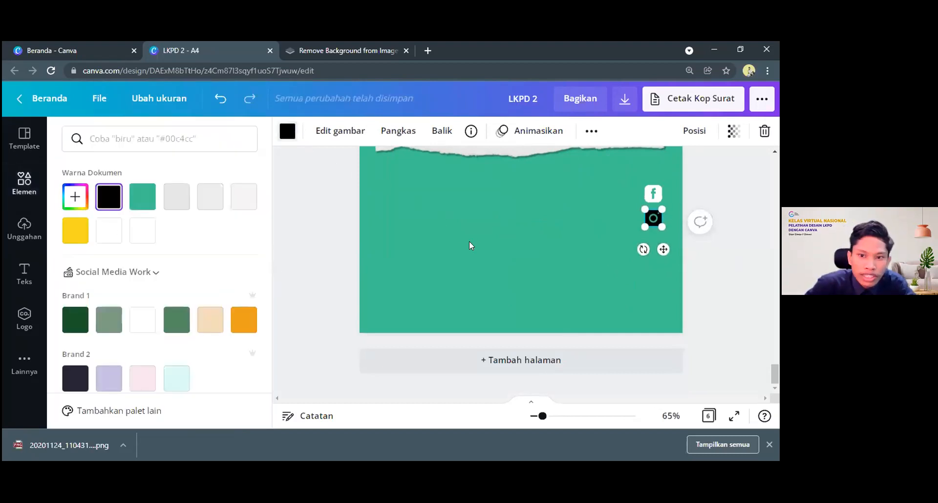
pyautogui.click(109, 230)
pyautogui.click(489, 243)
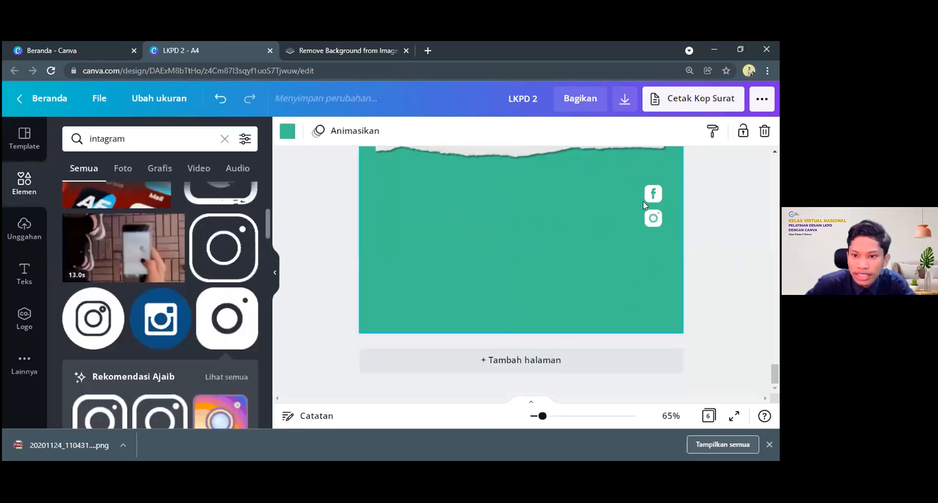
# Search the elements library for "twitter" and add the free white rounded-square bird icon to the page
pyautogui.moveTo(155, 141); pyautogui.dragTo(73, 139)
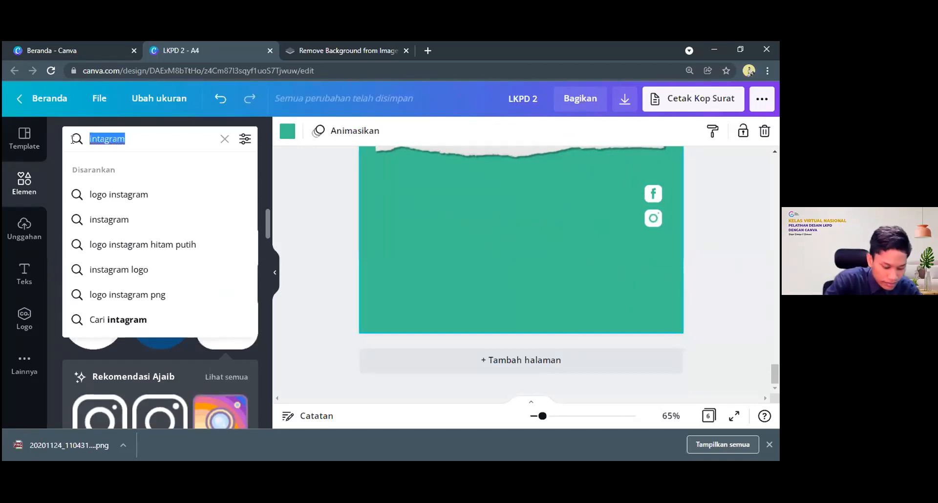
pyautogui.write('twitter')
pyautogui.press('Return')
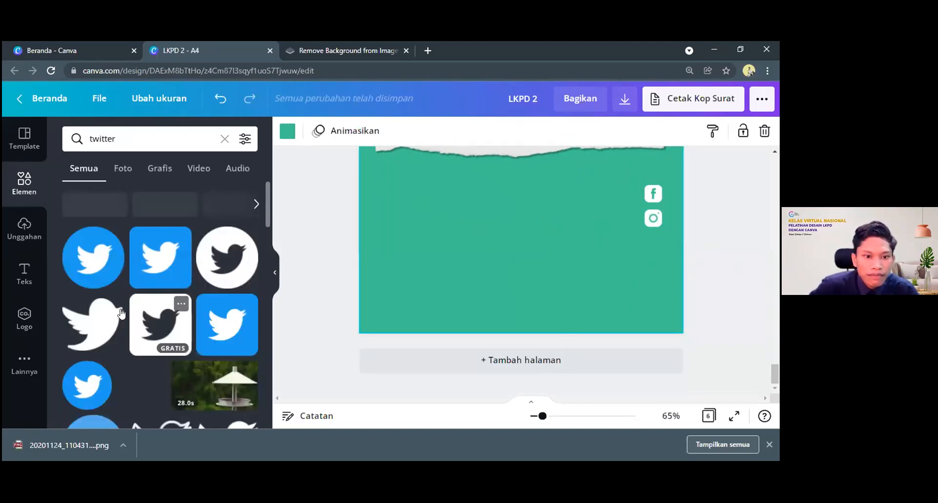
pyautogui.scroll(-5, 122, 313)
pyautogui.scroll(5, 142, 313)
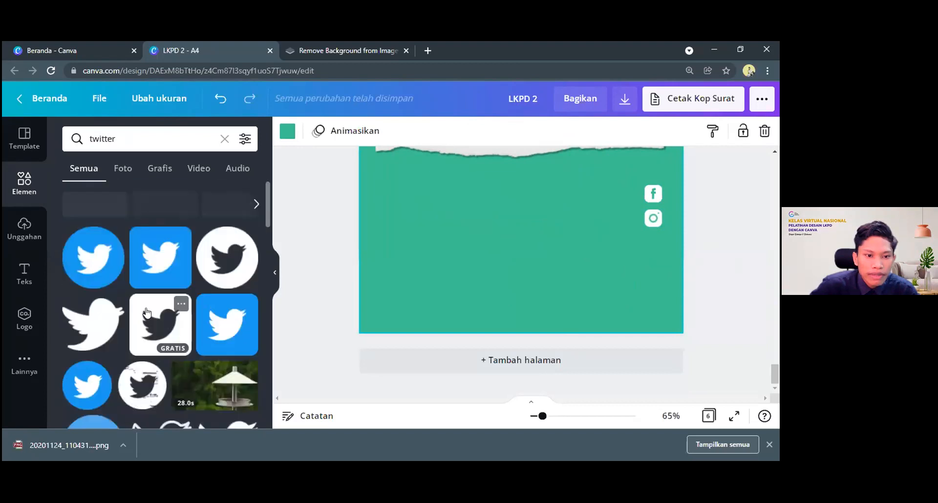
pyautogui.click(146, 312)
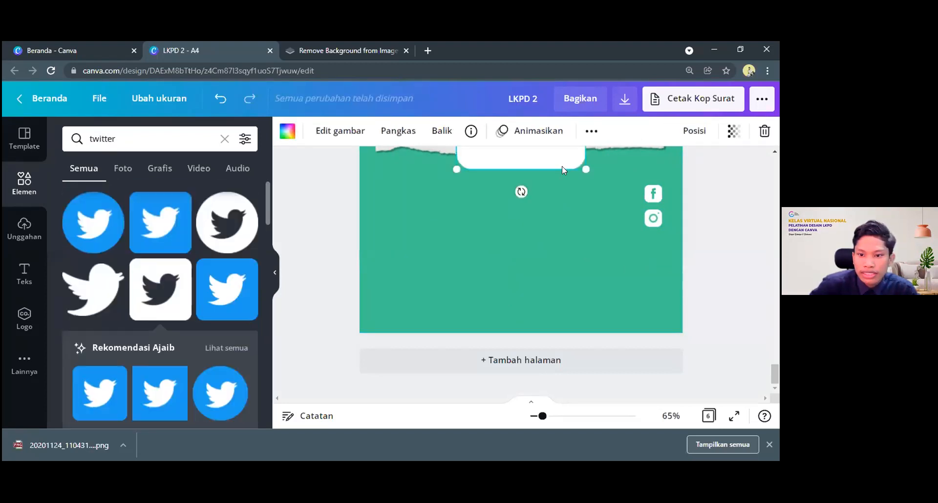
# Shrink the Twitter icon to the size of the other social icons and align it directly beneath the Instagram icon
pyautogui.moveTo(558, 159); pyautogui.dragTo(652, 255)
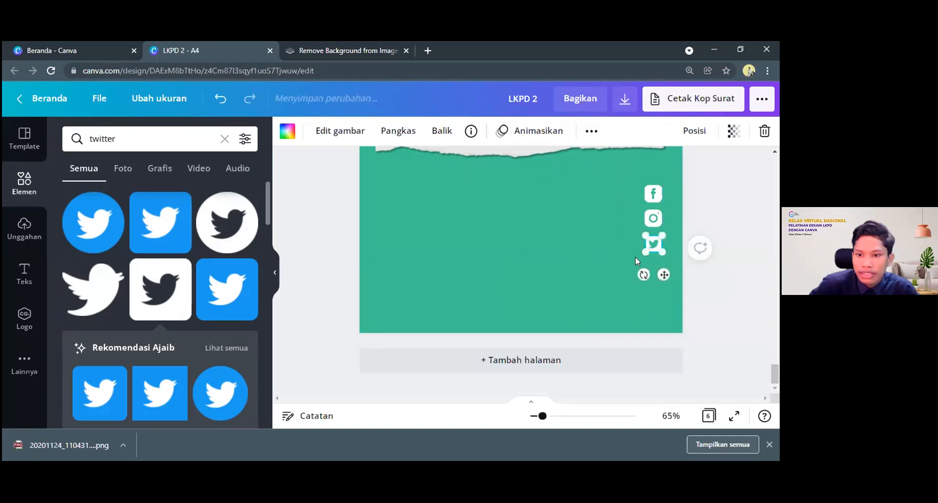
pyautogui.click(640, 256)
pyautogui.click(646, 237)
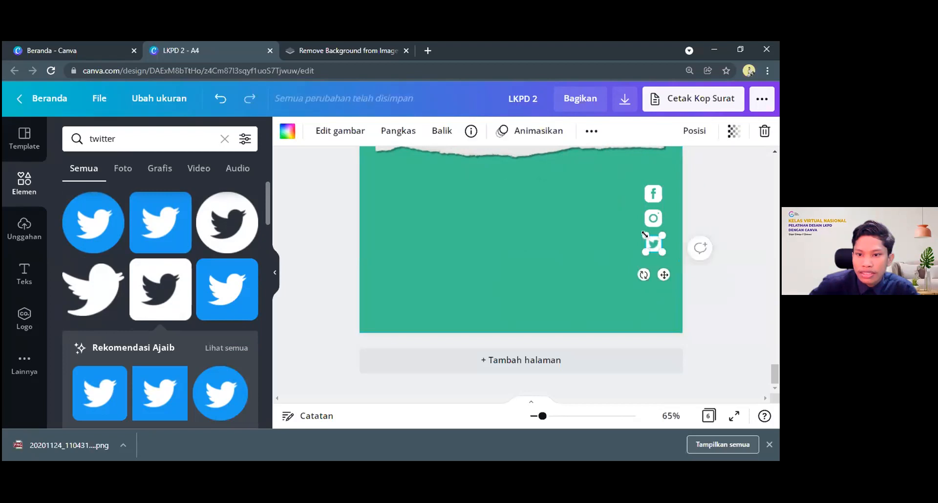
pyautogui.click(633, 270)
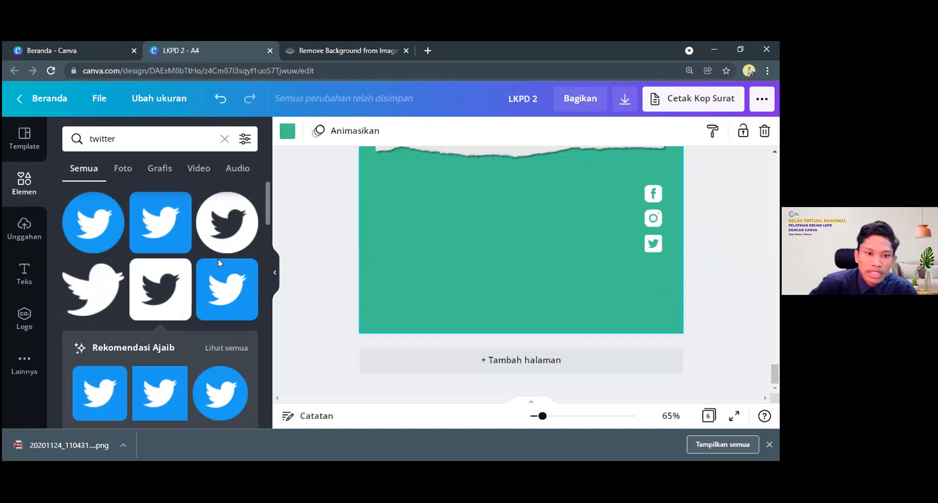
# Search the elements library for "logo whatsapp"
pyautogui.moveTo(161, 140); pyautogui.dragTo(28, 128)
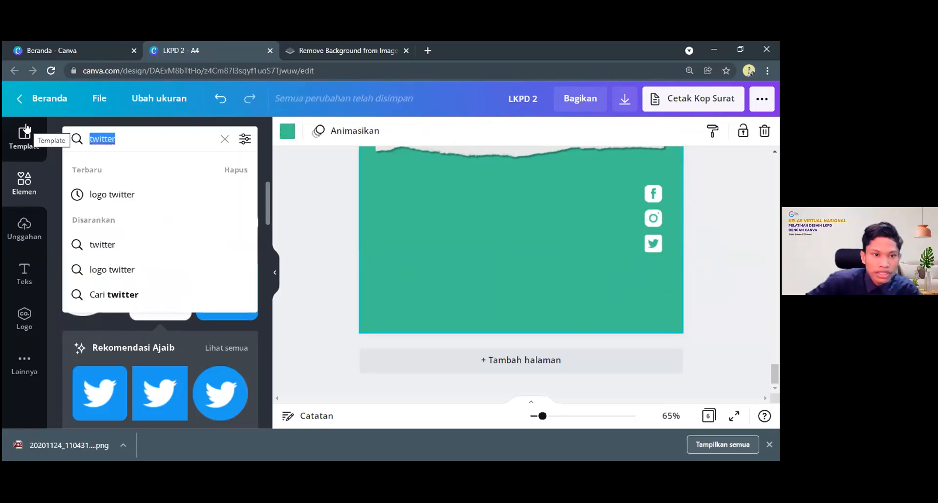
pyautogui.write('wa')
pyautogui.press('BackSpace')
pyautogui.press('BackSpace')
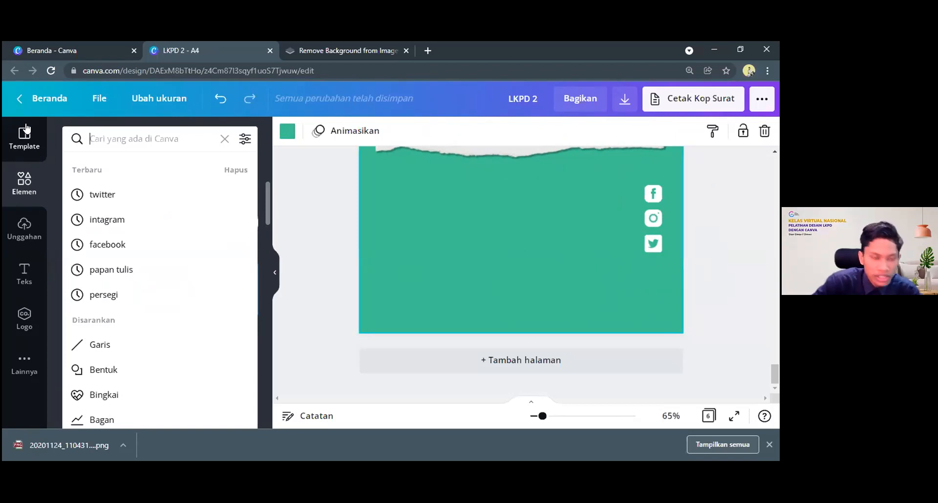
pyautogui.write('w')
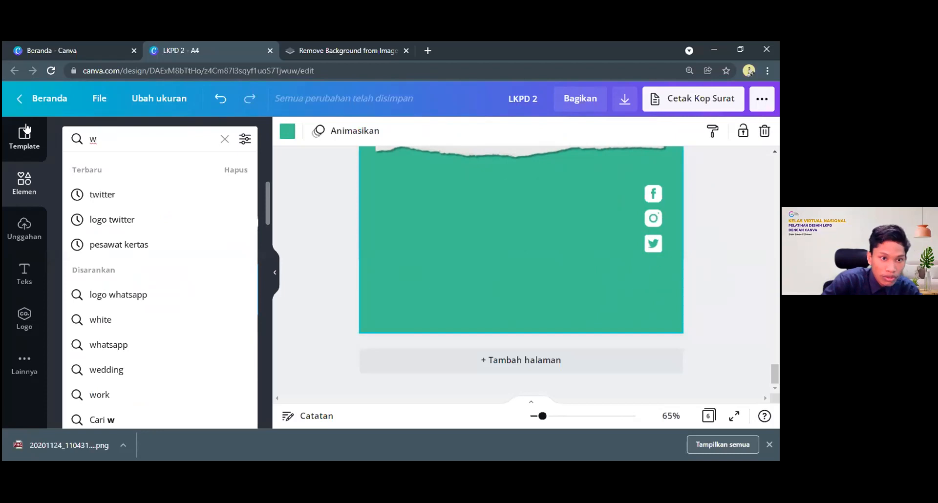
pyautogui.write('hat')
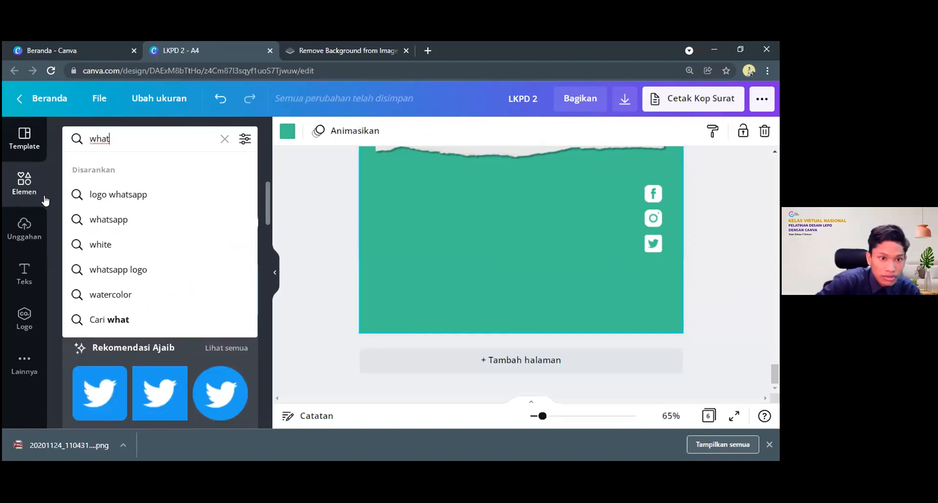
pyautogui.click(125, 195)
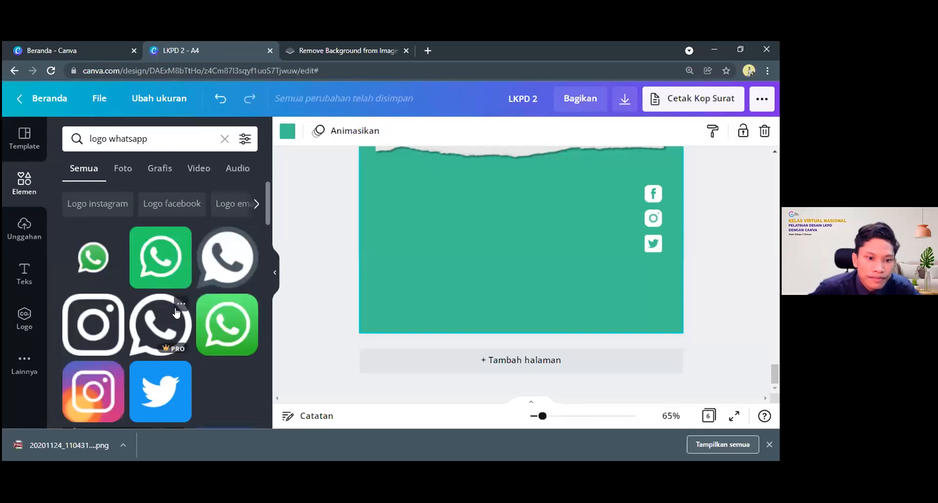
# Add the green rounded-square WhatsApp icon to the page and move it onto the green area below the torn paper
pyautogui.scroll(-6, 171, 298)
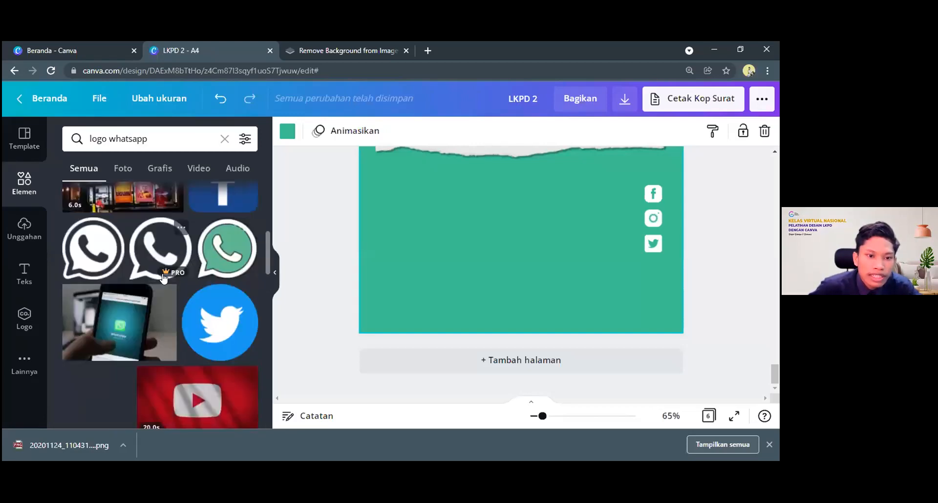
pyautogui.scroll(-5, 165, 279)
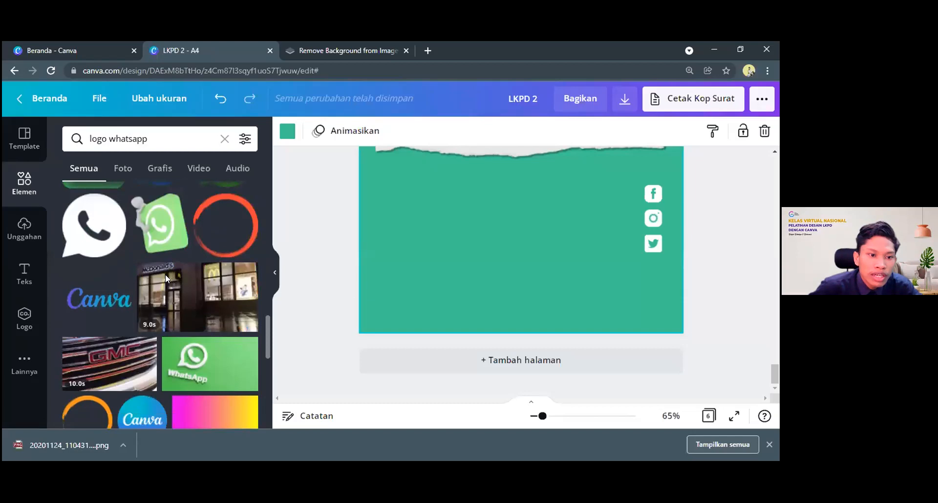
pyautogui.scroll(-5, 166, 276)
pyautogui.scroll(10, 161, 269)
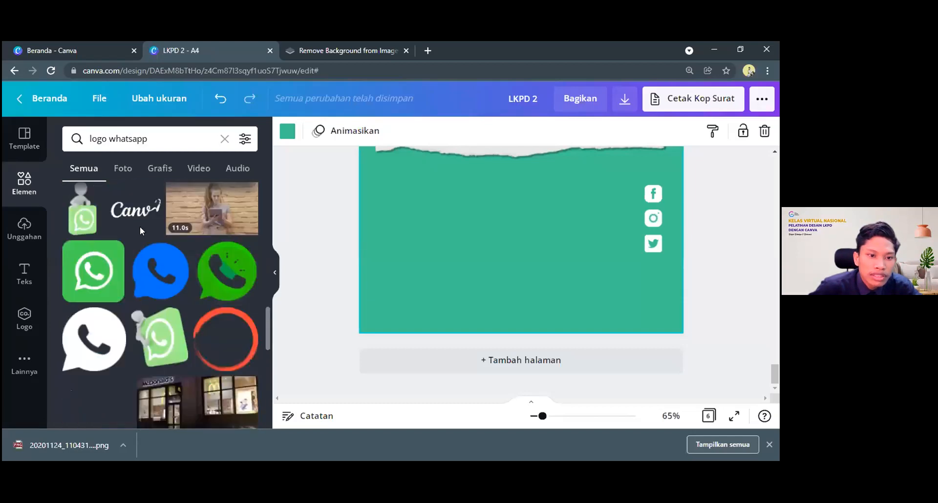
pyautogui.scroll(3, 152, 255)
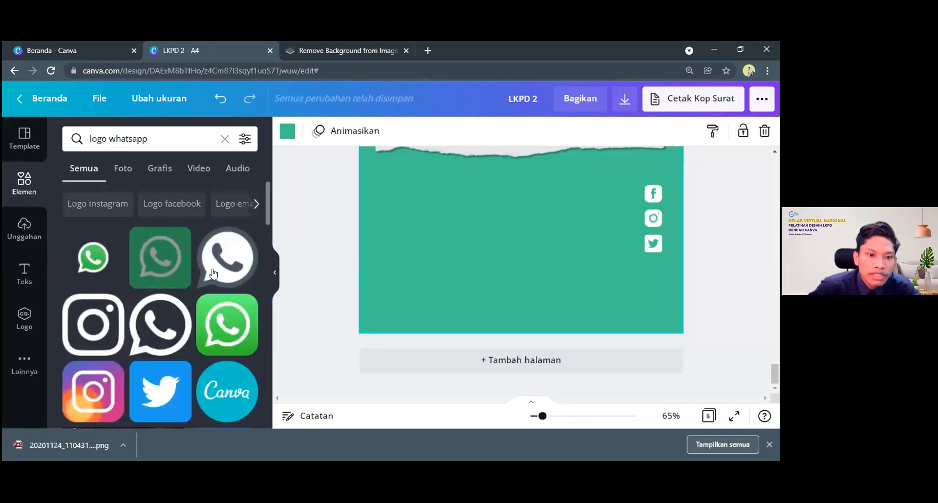
pyautogui.click(159, 259)
pyautogui.moveTo(511, 307); pyautogui.dragTo(520, 356)
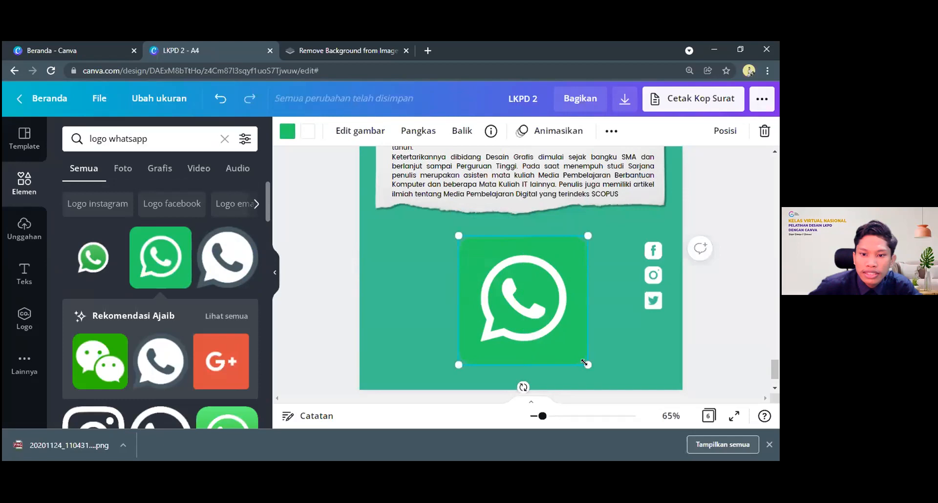
# Place the WhatsApp icon at matching size directly beneath the Twitter icon and recolour it white with a symbol in the page's green
pyautogui.moveTo(528, 296); pyautogui.dragTo(658, 331)
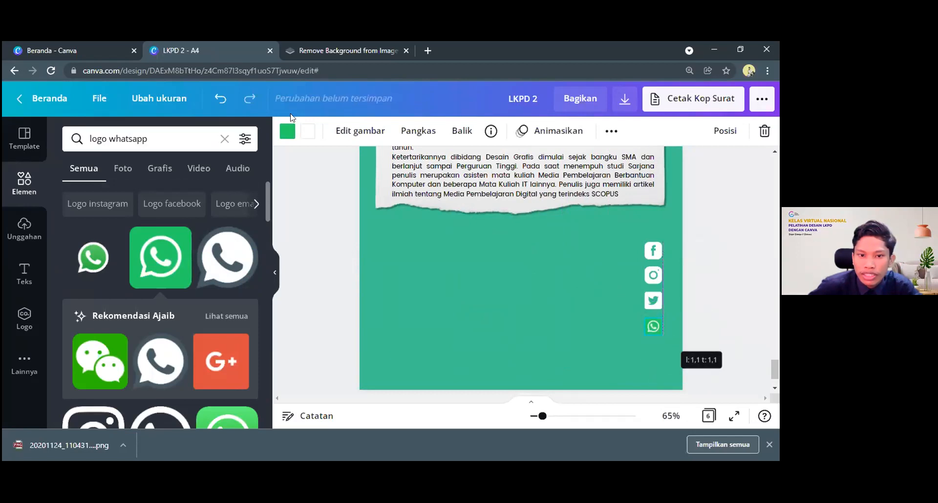
pyautogui.click(286, 130)
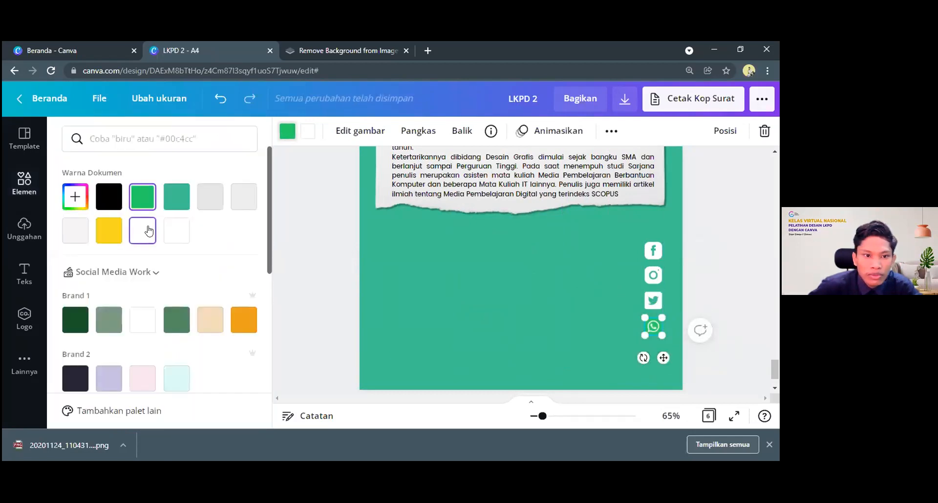
pyautogui.click(308, 133)
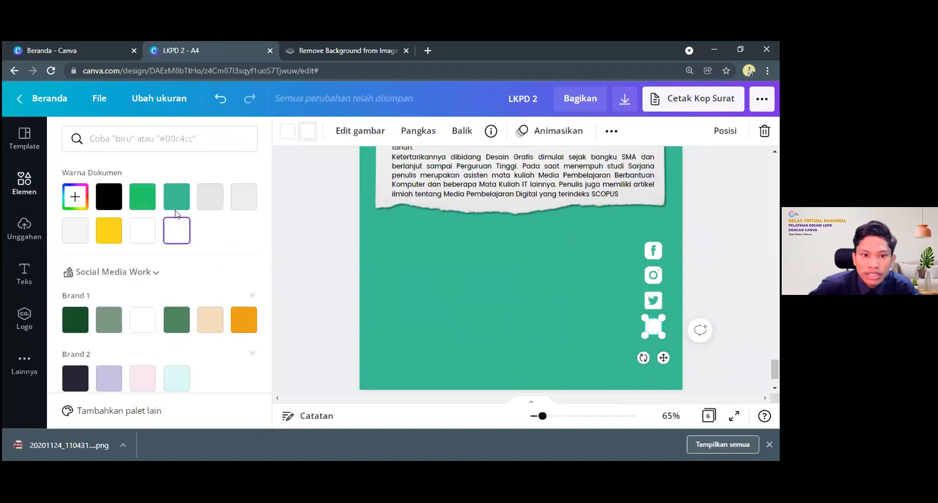
pyautogui.click(177, 197)
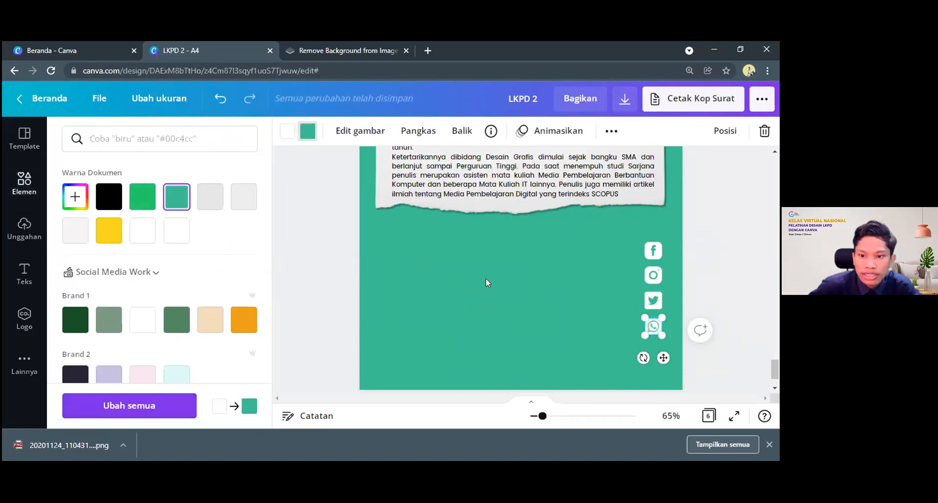
pyautogui.click(488, 281)
pyautogui.click(450, 345)
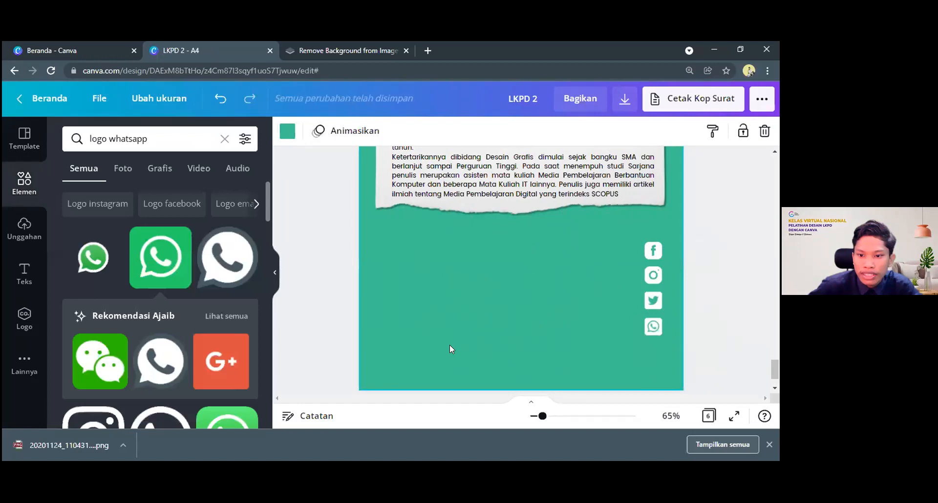
# Search the elements library for "email"
pyautogui.click(67, 133)
pyautogui.hotkey('ctrl', 'a')
pyautogui.write('emai')
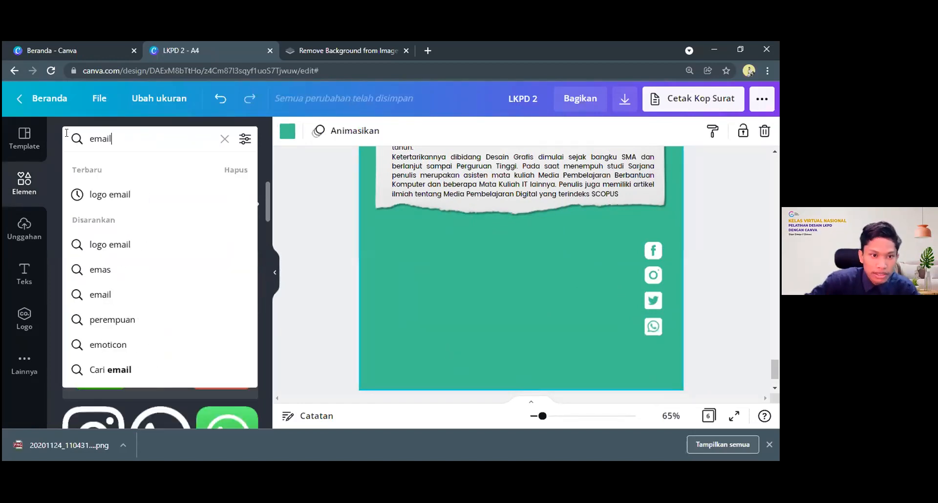
pyautogui.press('Return')
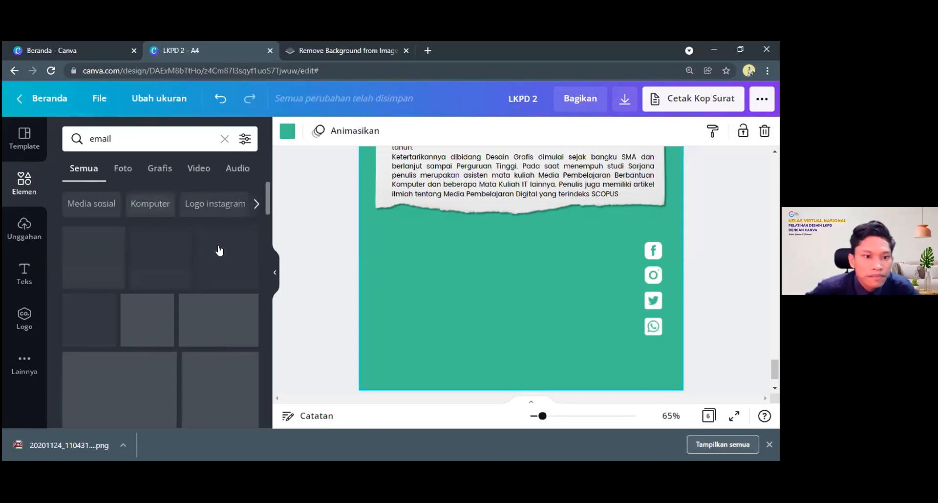
# Look through the email search results for an envelope icon that matches the white rounded-square social icons
pyautogui.scroll(-5, 181, 296)
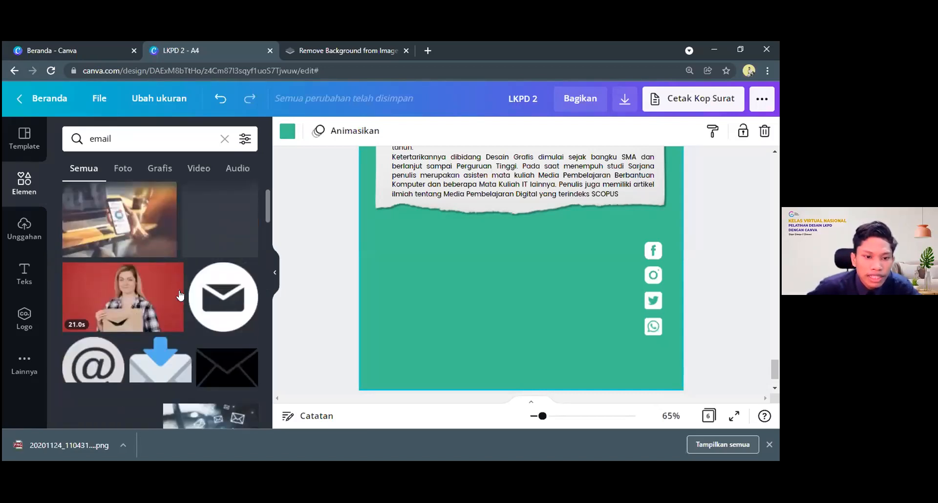
pyautogui.scroll(-5, 180, 297)
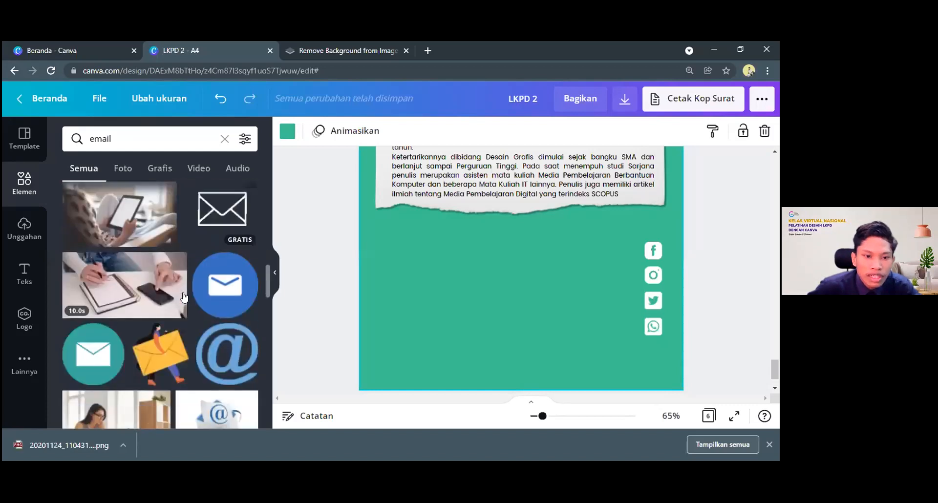
pyautogui.scroll(-10, 184, 296)
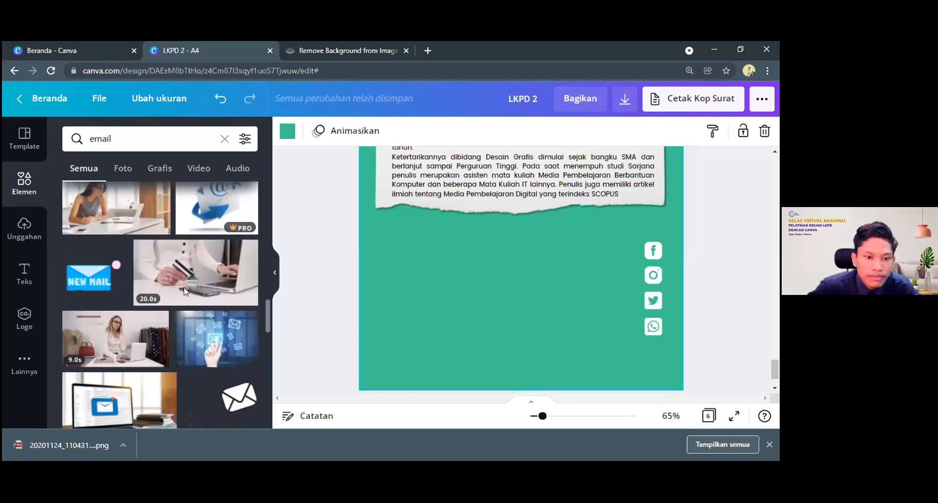
pyautogui.scroll(-10, 184, 292)
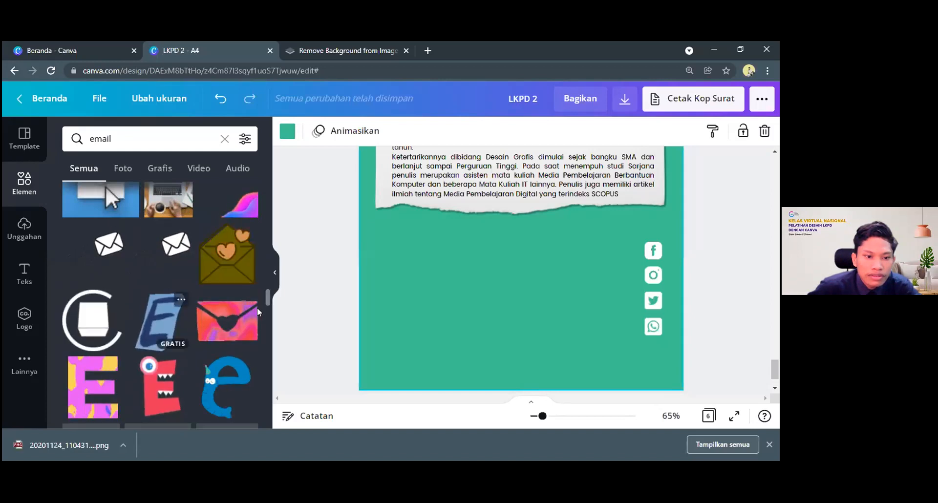
pyautogui.scroll(-2, 237, 315)
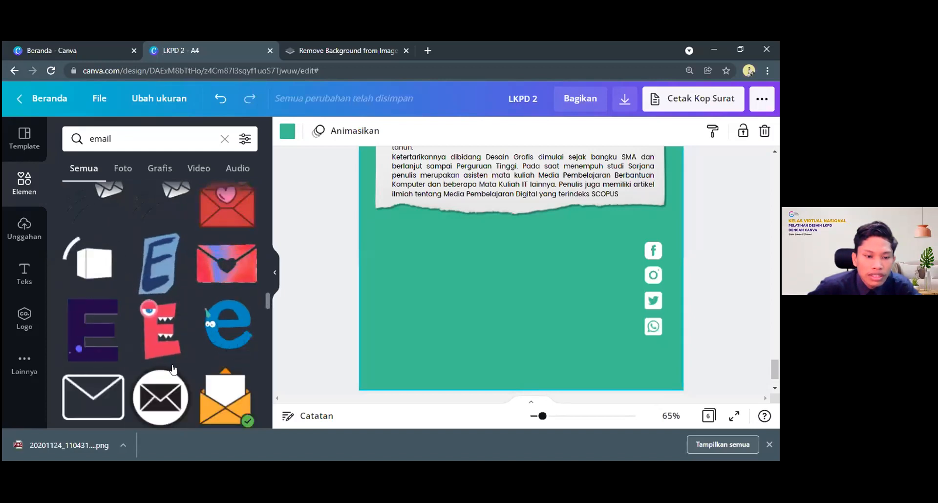
pyautogui.scroll(-3, 173, 370)
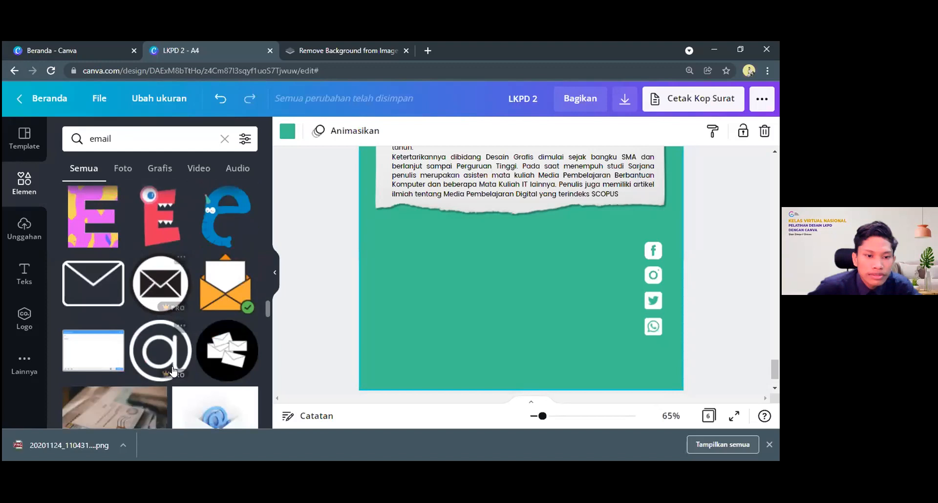
pyautogui.scroll(-10, 174, 371)
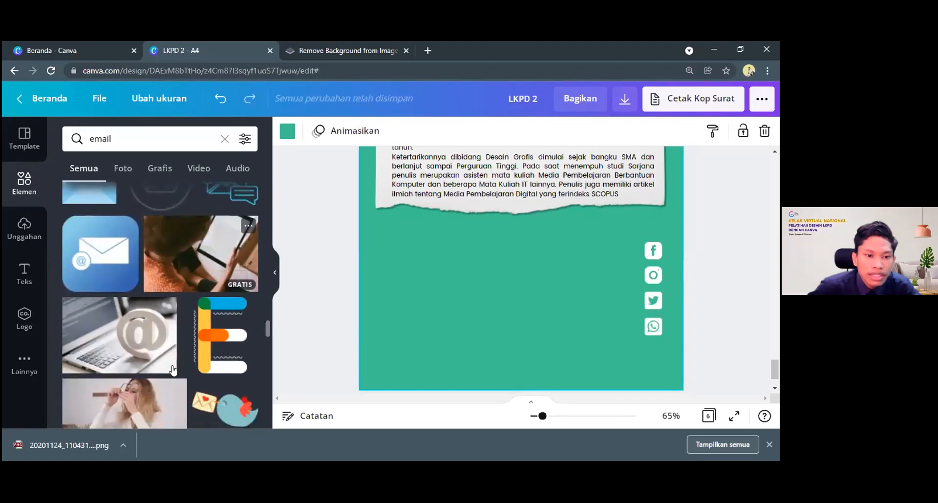
pyautogui.scroll(-10, 174, 371)
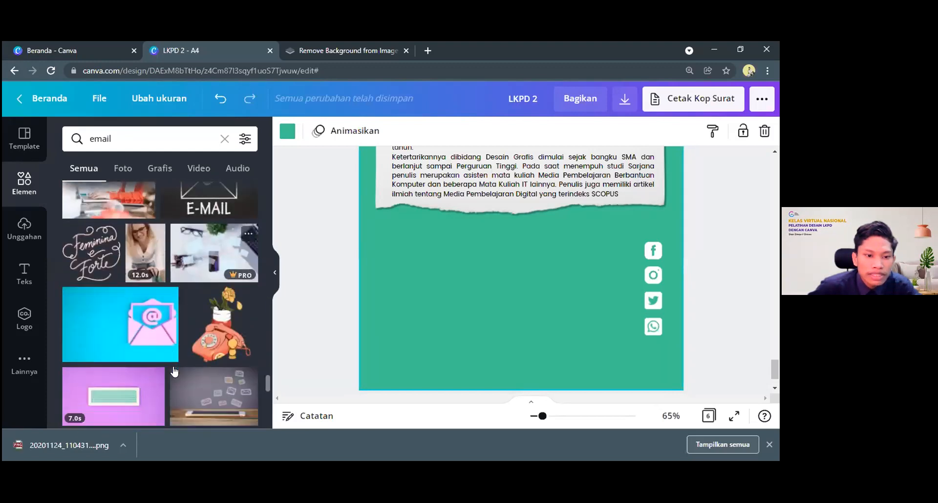
pyautogui.scroll(-2, 174, 372)
pyautogui.scroll(-6, 175, 366)
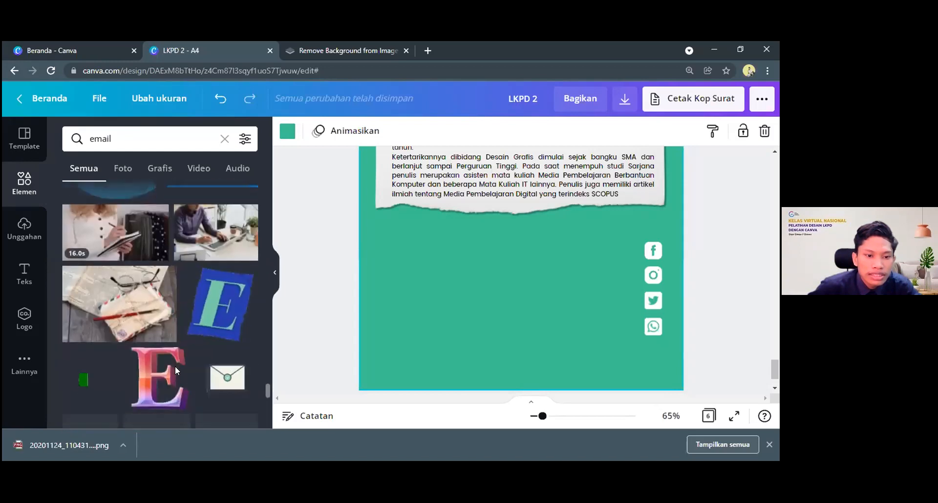
pyautogui.scroll(-6, 192, 351)
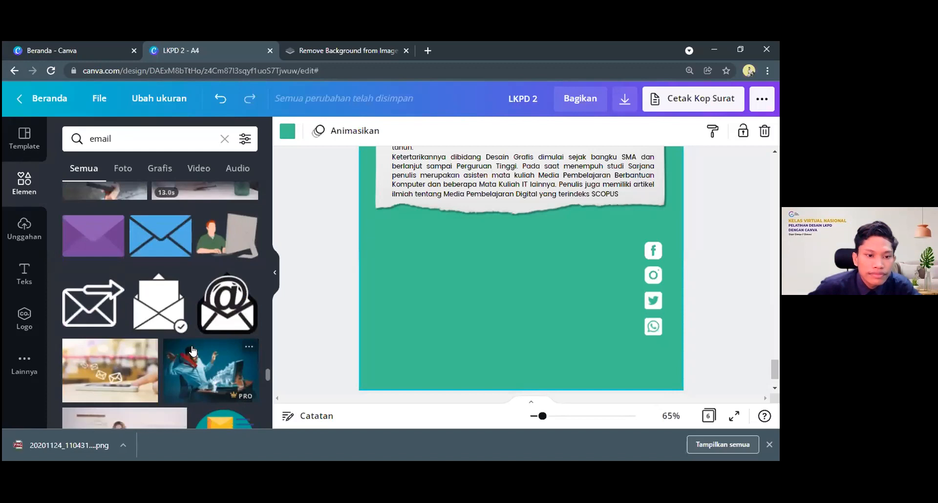
pyautogui.scroll(-8, 193, 351)
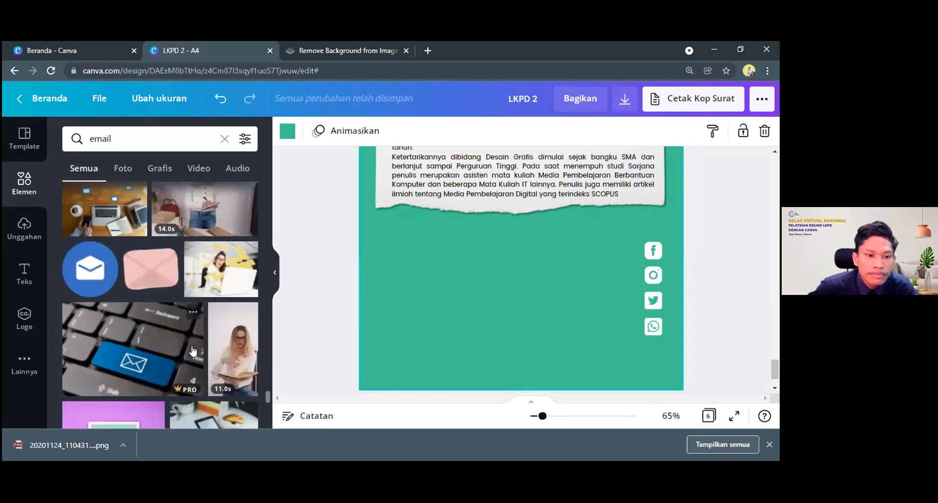
pyautogui.scroll(-8, 194, 350)
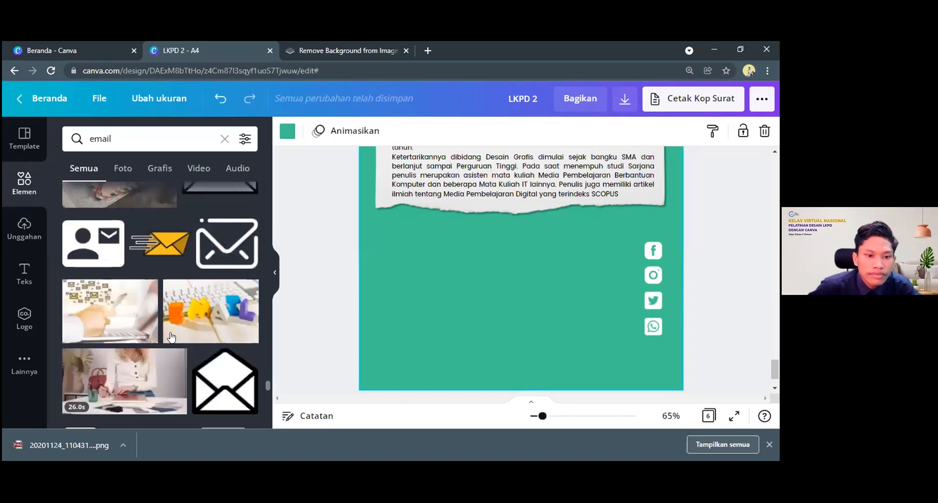
pyautogui.scroll(-5, 171, 337)
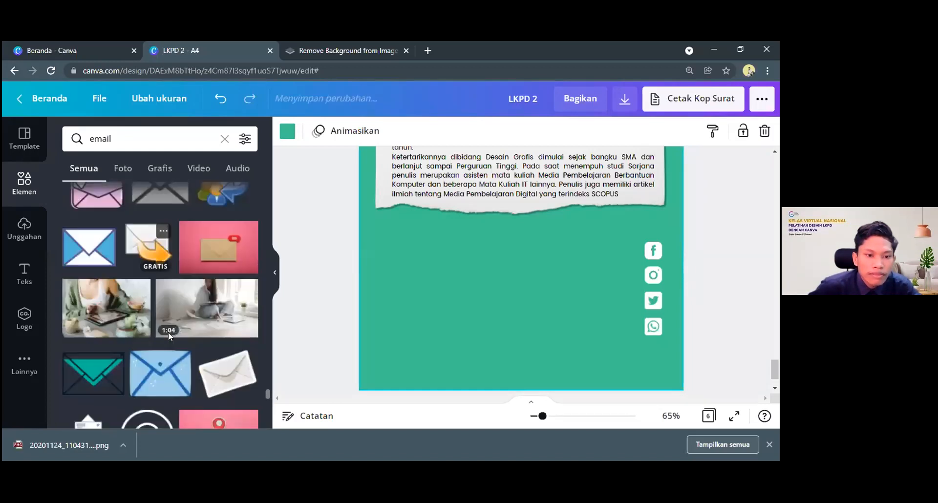
pyautogui.scroll(-5, 168, 332)
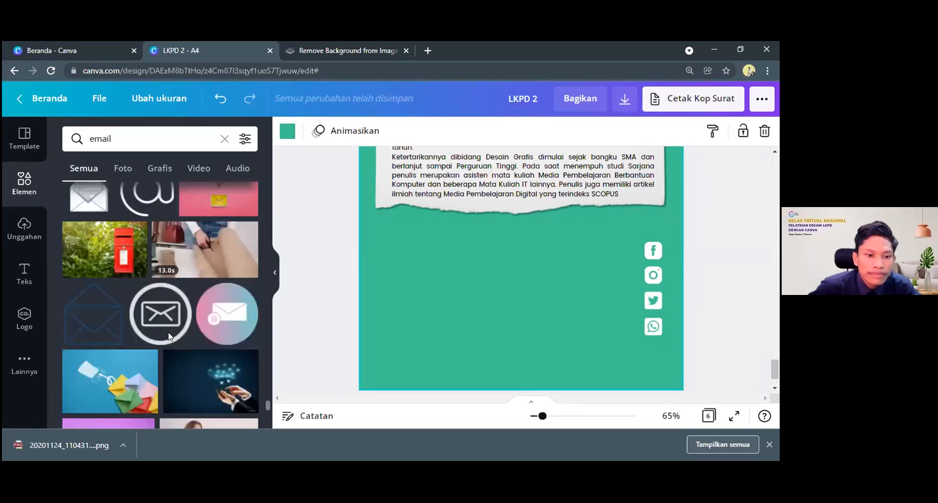
pyautogui.scroll(-10, 218, 352)
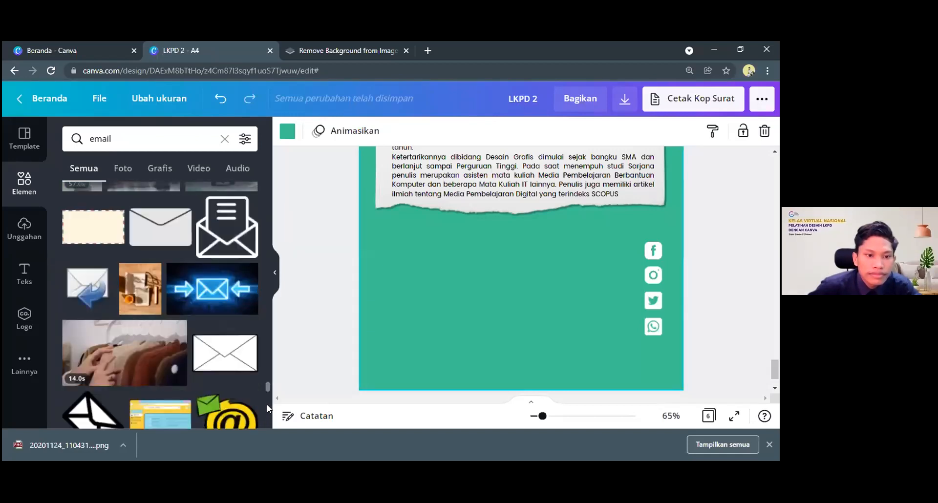
pyautogui.moveTo(267, 387); pyautogui.dragTo(257, 163)
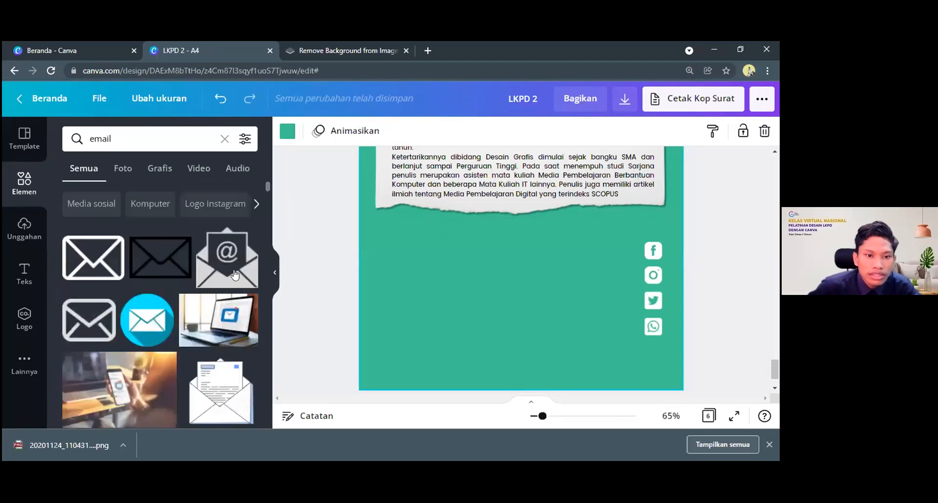
pyautogui.scroll(-1, 220, 285)
pyautogui.scroll(-1, 219, 285)
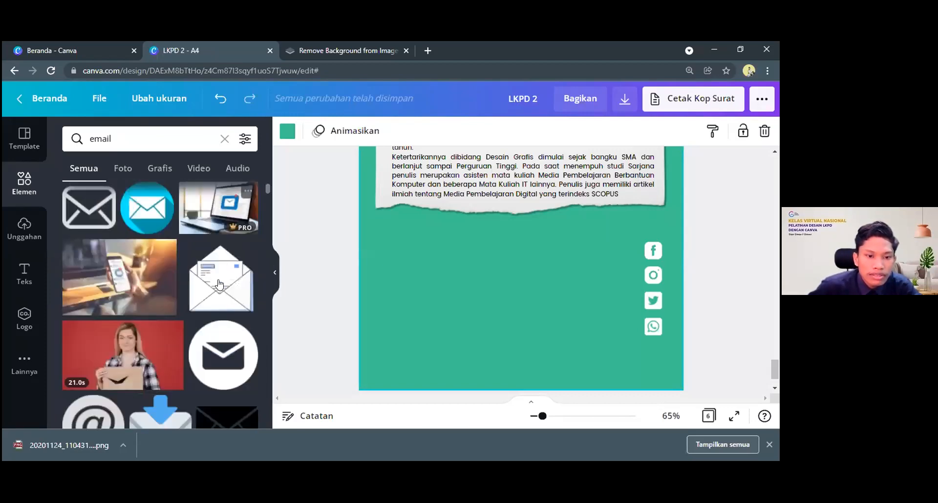
pyautogui.scroll(-3, 219, 285)
pyautogui.scroll(-3, 203, 270)
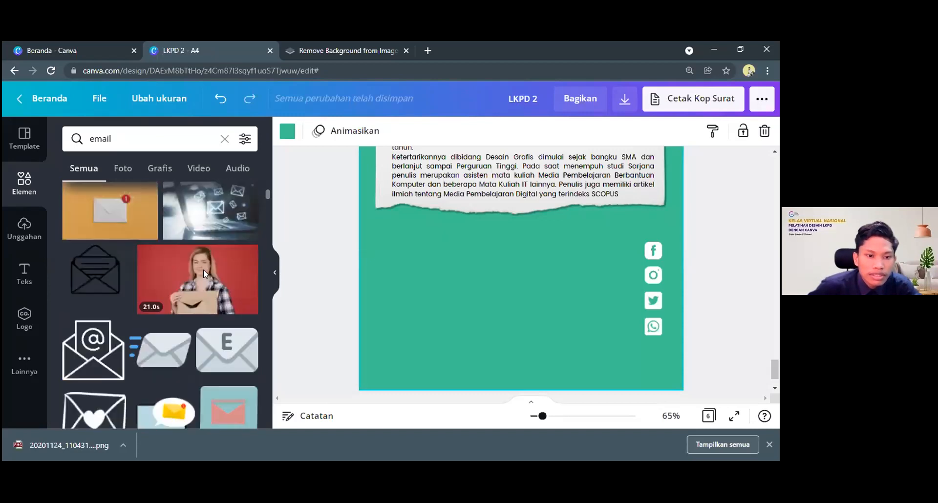
pyautogui.scroll(-5, 204, 273)
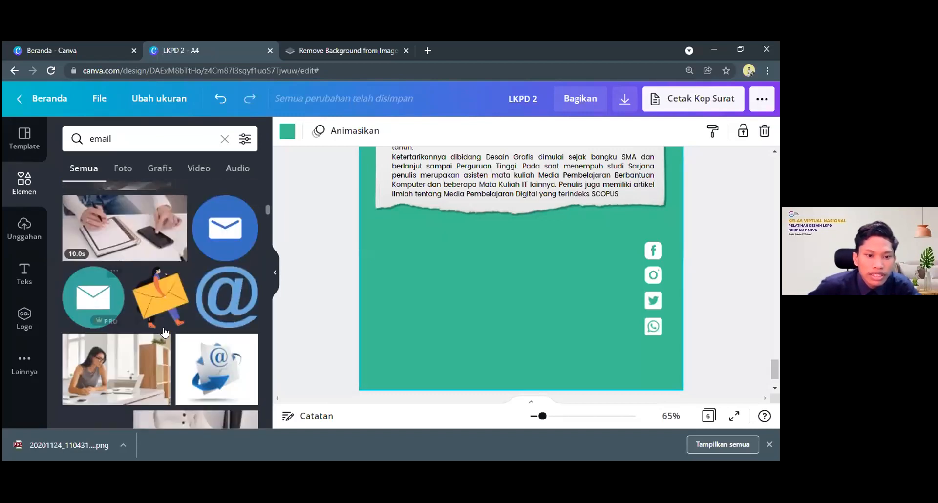
pyautogui.scroll(-3, 164, 331)
pyautogui.scroll(-5, 164, 332)
pyautogui.scroll(-4, 169, 349)
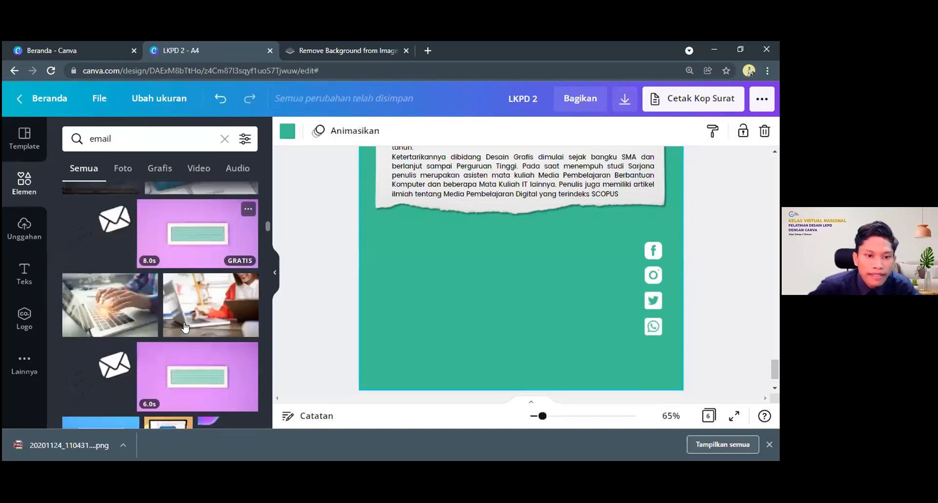
pyautogui.scroll(-3, 169, 349)
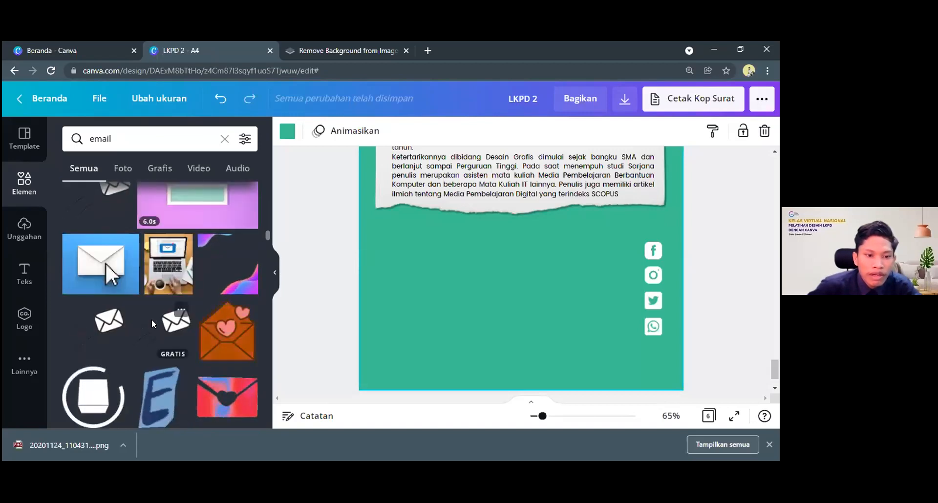
pyautogui.scroll(-4, 153, 324)
pyautogui.scroll(-4, 153, 324)
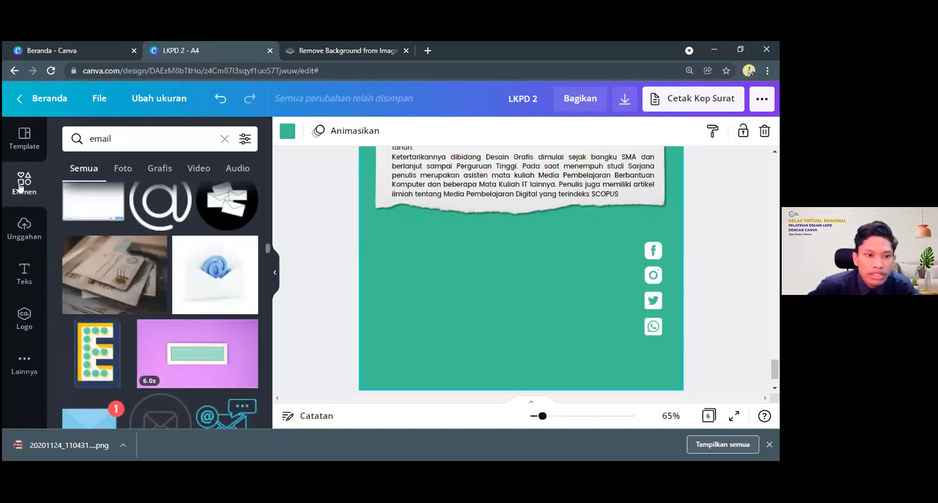
# Add the rounded-square envelope icon from the recently used elements and move it onto the green area below the torn paper
pyautogui.click(18, 201)
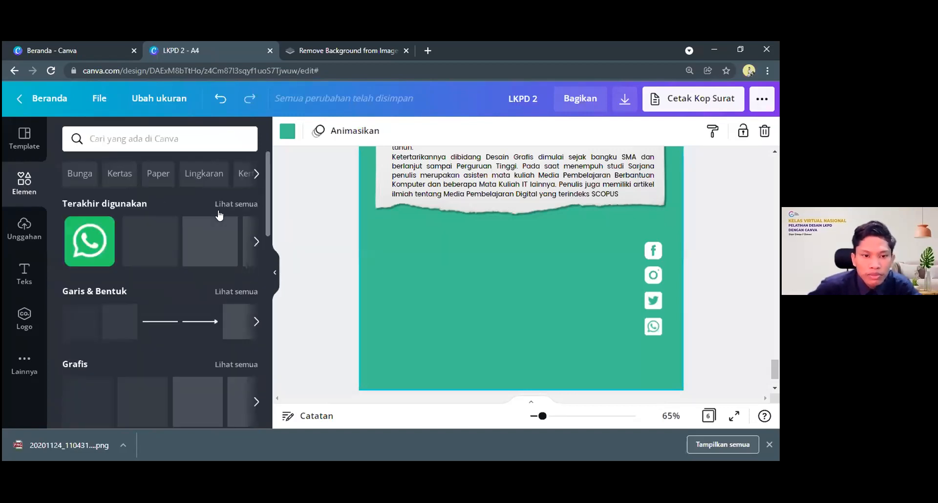
pyautogui.click(233, 203)
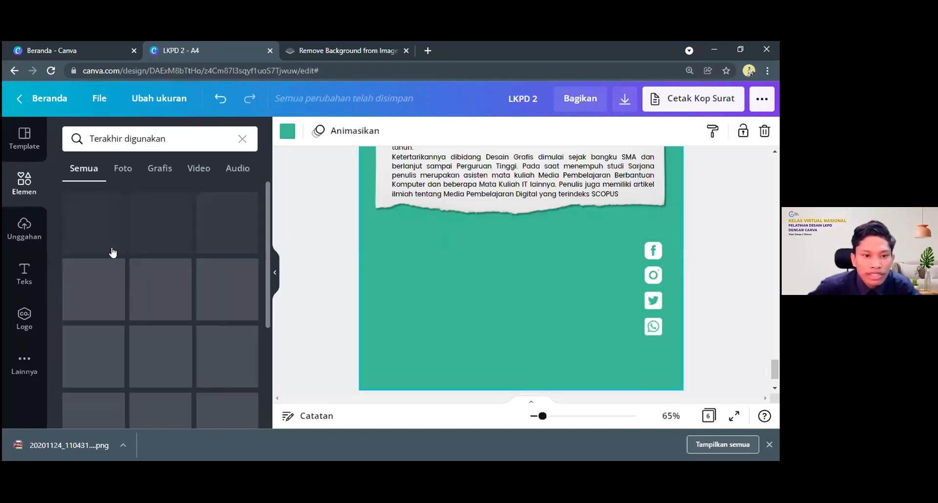
pyautogui.scroll(-1, 217, 295)
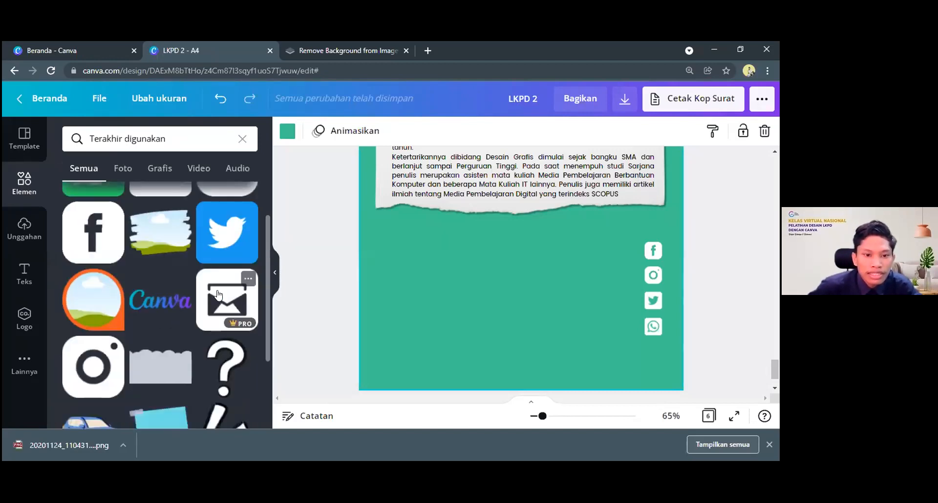
pyautogui.click(218, 294)
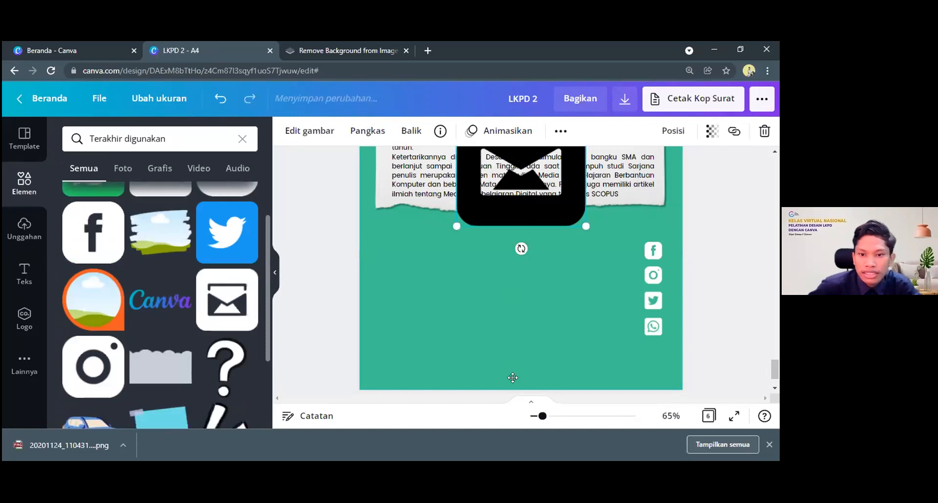
pyautogui.moveTo(553, 219); pyautogui.dragTo(507, 323)
# Fit the envelope icon directly beneath the WhatsApp icon at the size of the other icons and recolour it white
pyautogui.moveTo(468, 285); pyautogui.dragTo(654, 353)
pyautogui.click(287, 131)
pyautogui.click(109, 231)
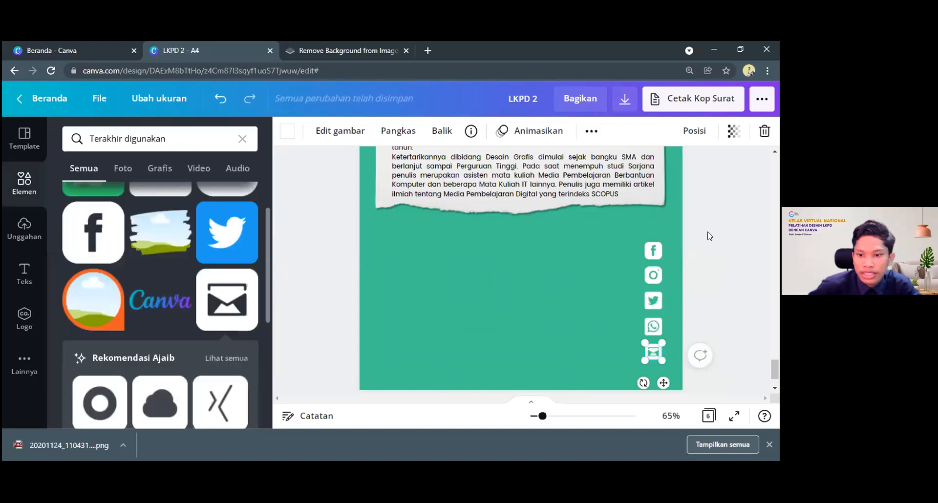
pyautogui.click(707, 246)
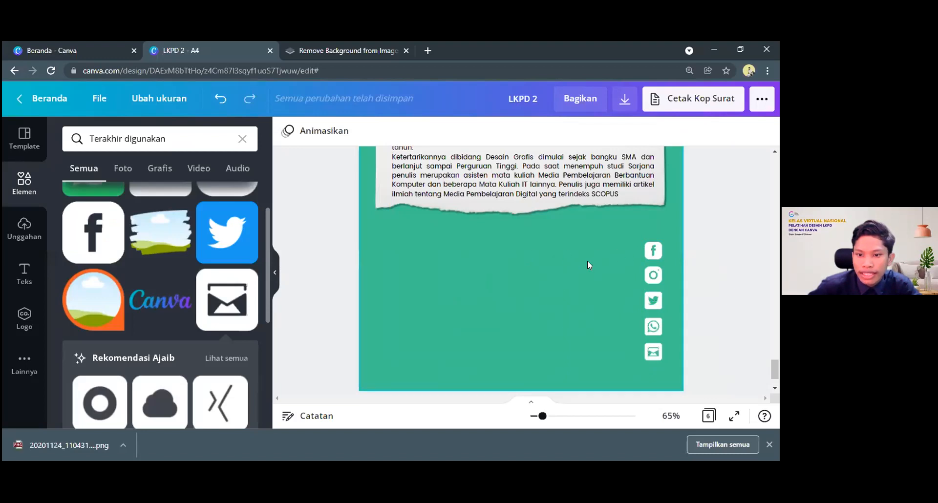
# Duplicate the bold name heading above the biography and place the copy on the green area beside the Facebook icon
pyautogui.scroll(5, 588, 261)
pyautogui.scroll(1, 524, 222)
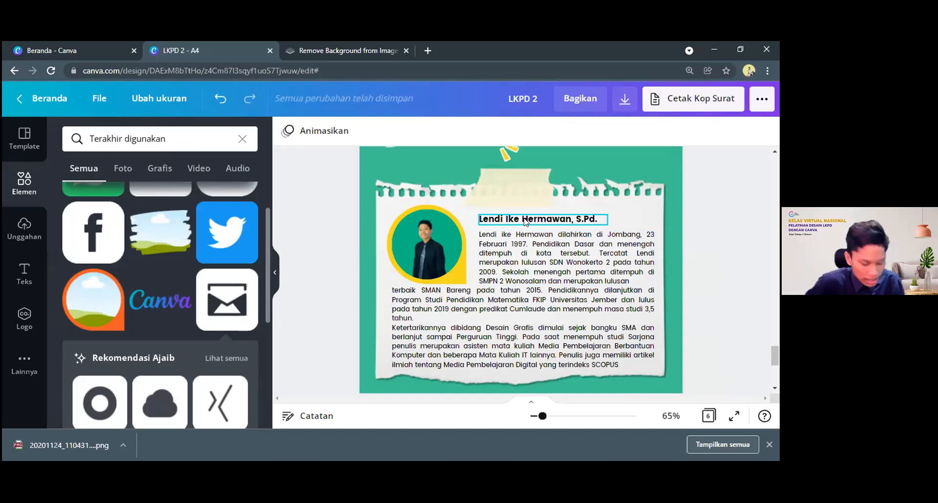
pyautogui.click(524, 223)
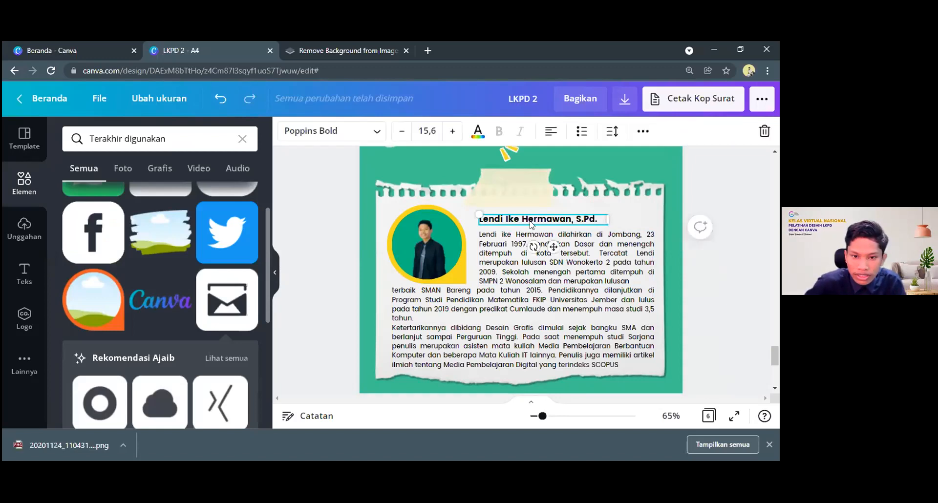
pyautogui.hotkey('ctrl', 'd')
pyautogui.moveTo(560, 379); pyautogui.dragTo(587, 386)
pyautogui.scroll(-4, 586, 238)
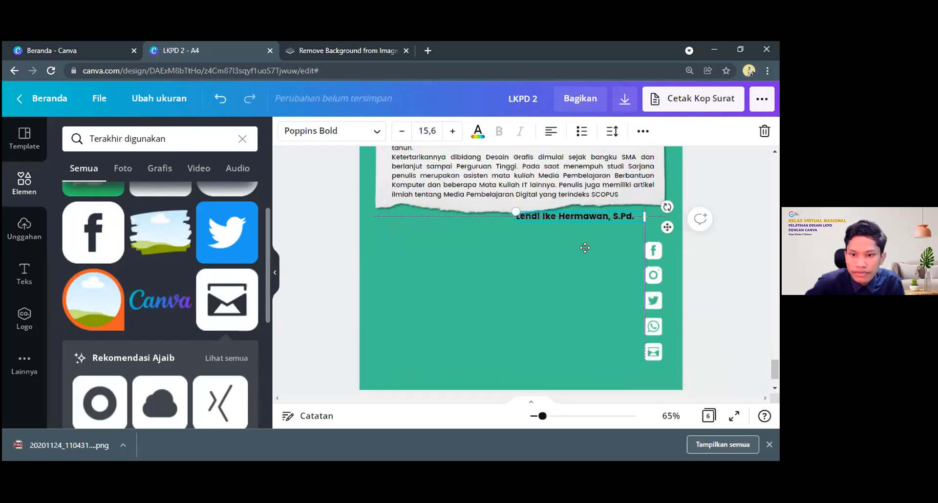
pyautogui.moveTo(609, 211); pyautogui.dragTo(609, 250)
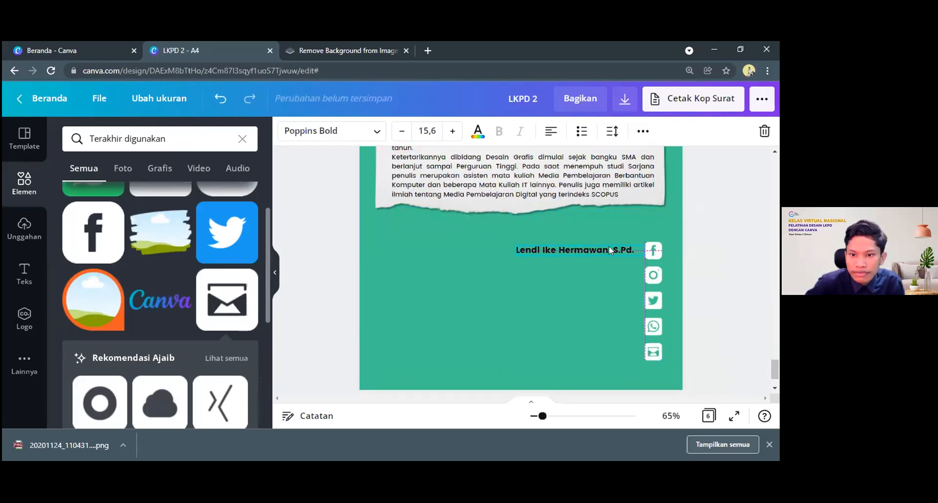
# Remove the academic title from the copied name and add the Instagram handle on a line below it
pyautogui.moveTo(634, 249); pyautogui.dragTo(605, 248)
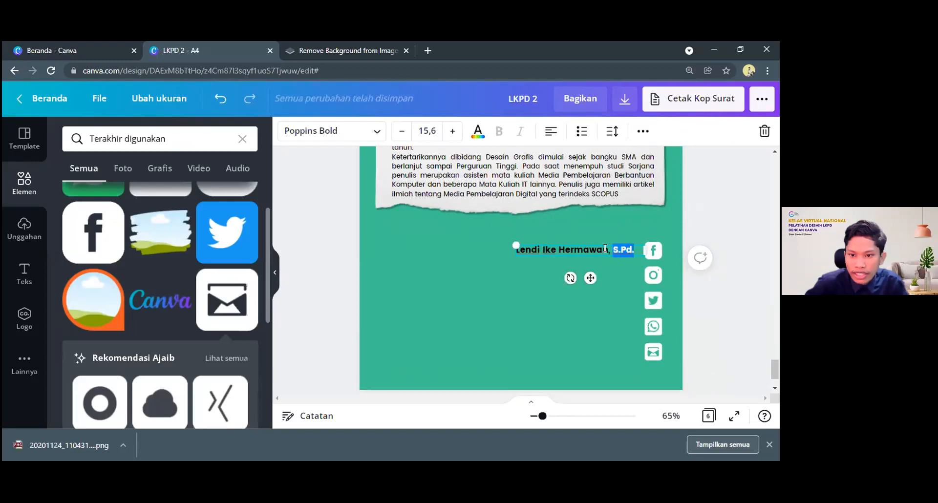
pyautogui.press('BackSpace')
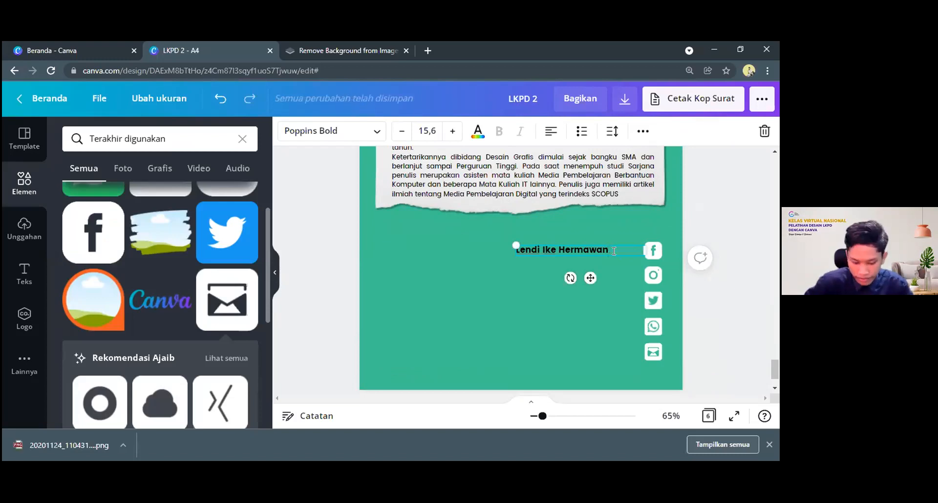
pyautogui.press('Return')
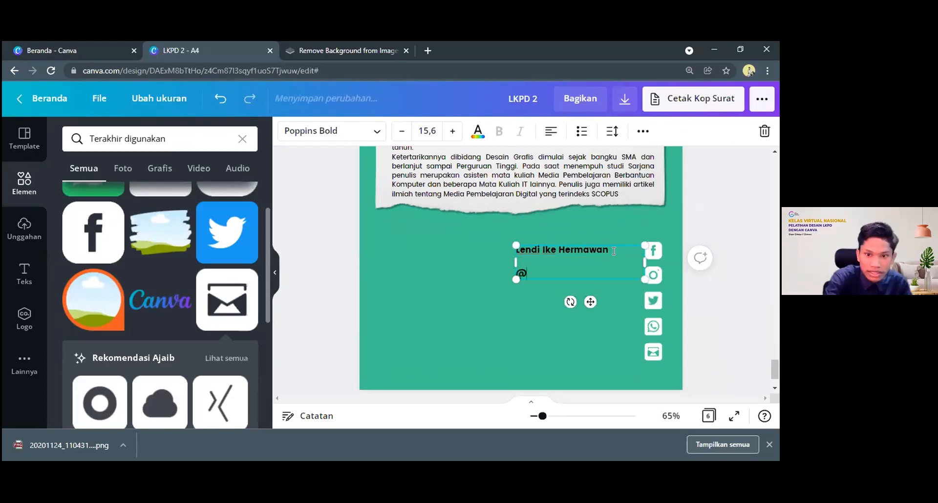
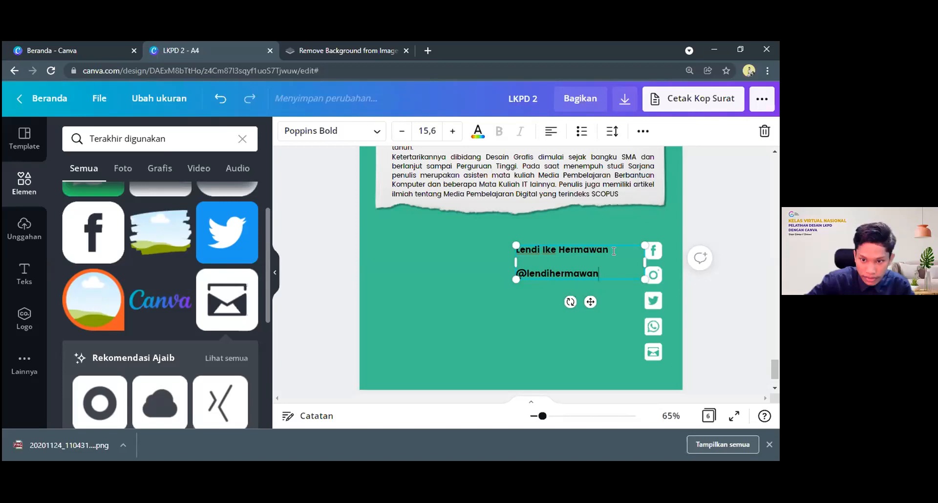
# Add the Twitter handle as a third line in the contact text, beside the Twitter icon
pyautogui.press('Return')
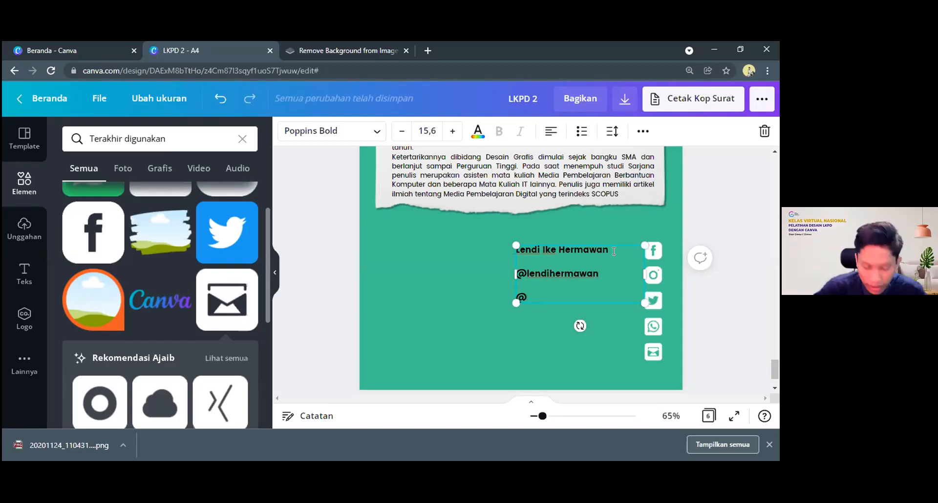
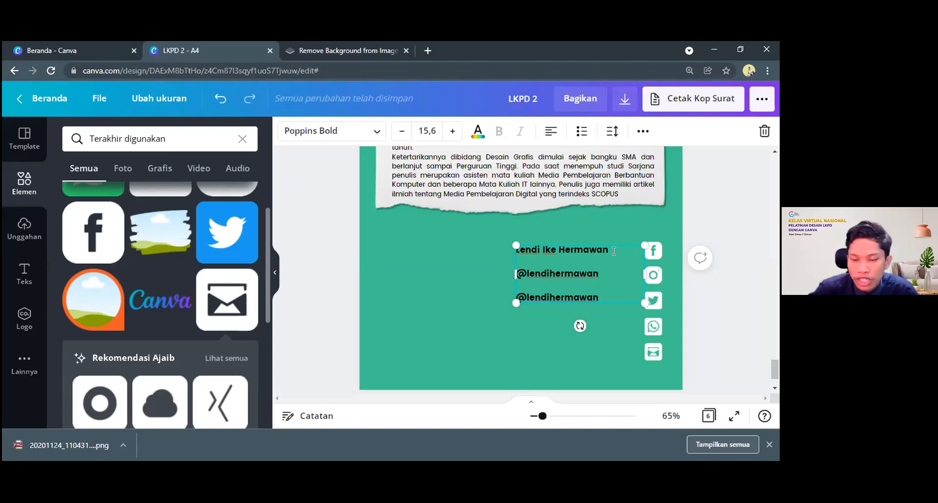
# Add the WhatsApp phone number as the fourth line of the contact text
pyautogui.press('Return')
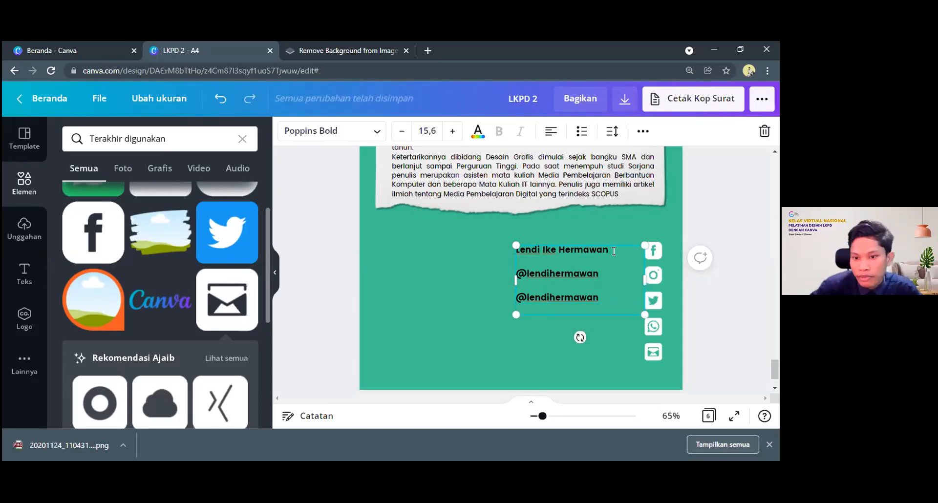
pyautogui.press('Return')
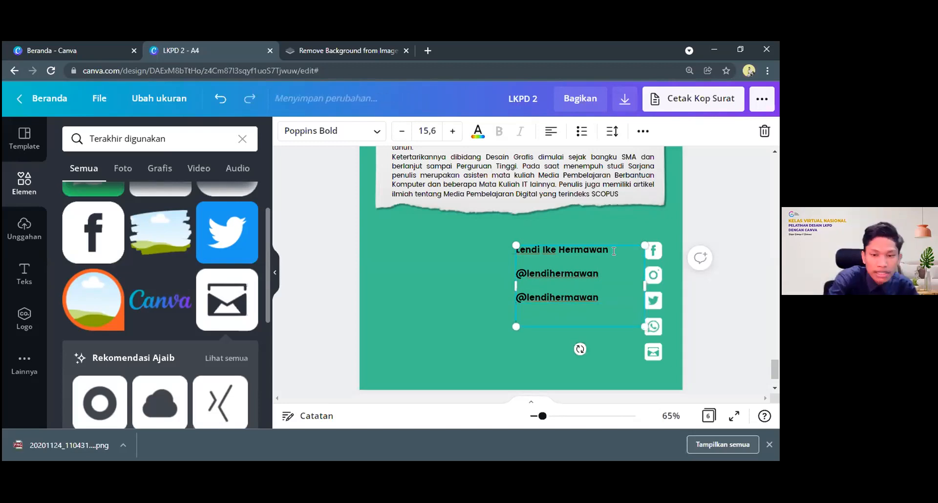
pyautogui.write('@')
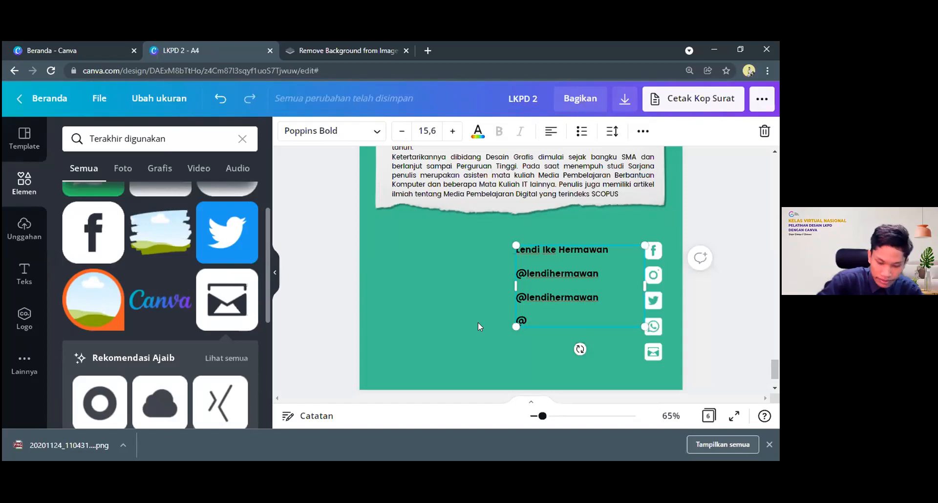
pyautogui.press('BackSpace')
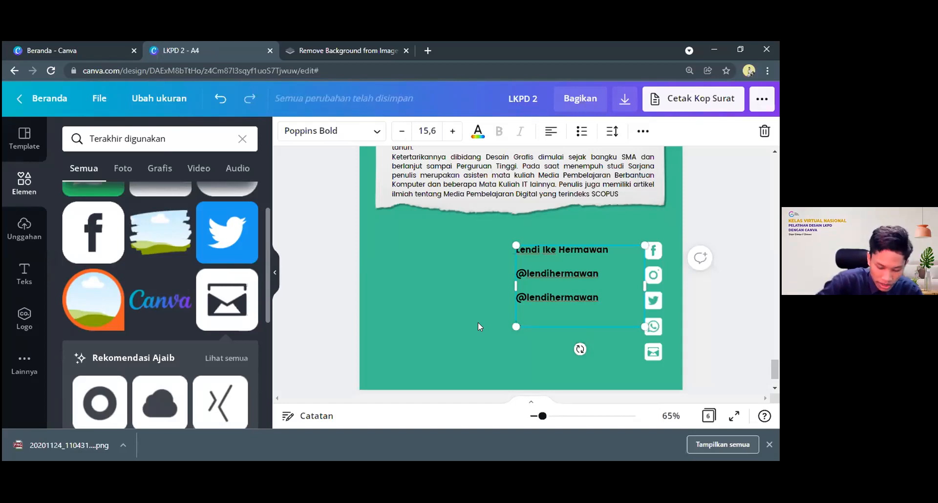
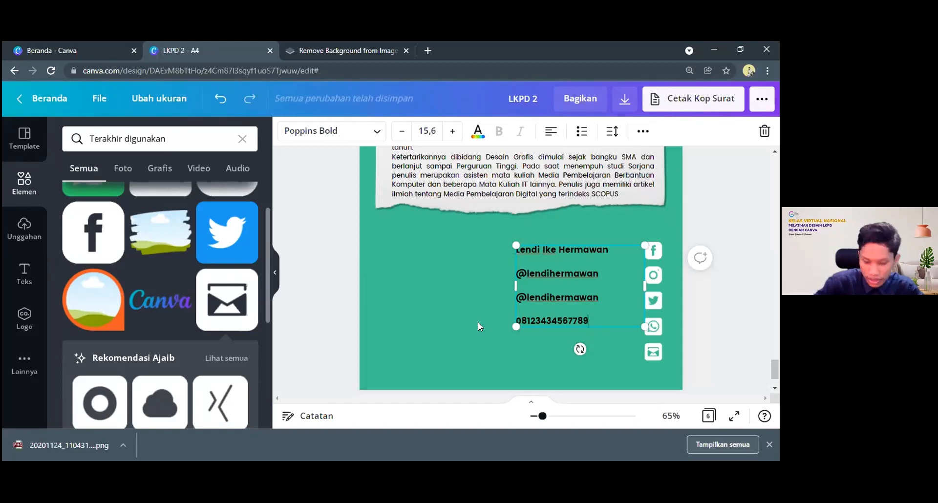
# Add the email address as the last contact line and widen the text box so it fits on one line
pyautogui.press('Return')
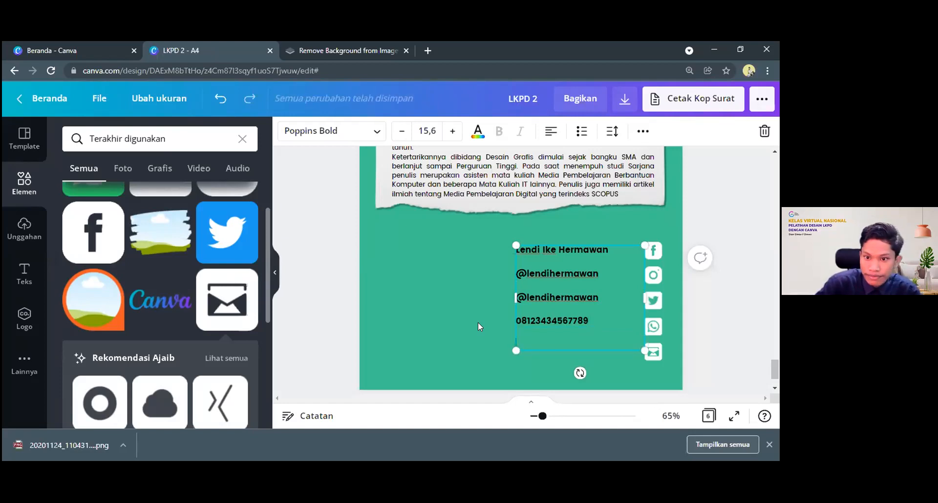
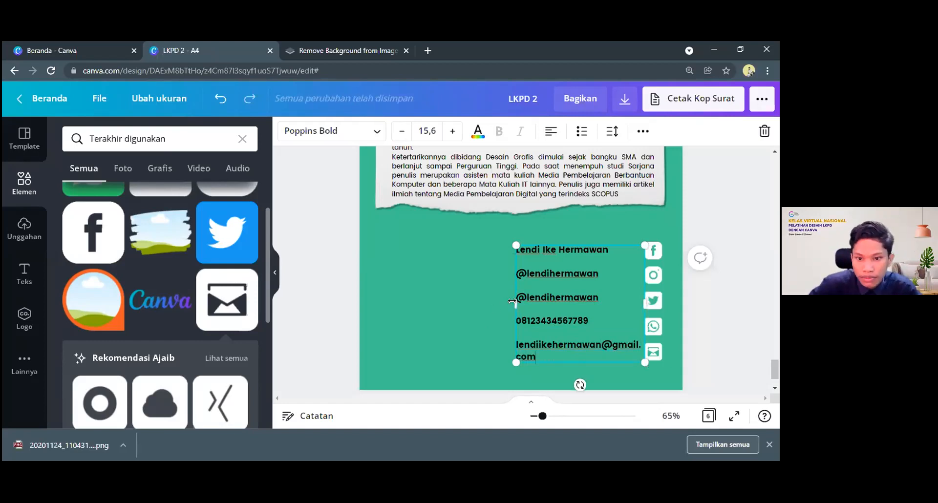
pyautogui.moveTo(516, 302); pyautogui.dragTo(465, 301)
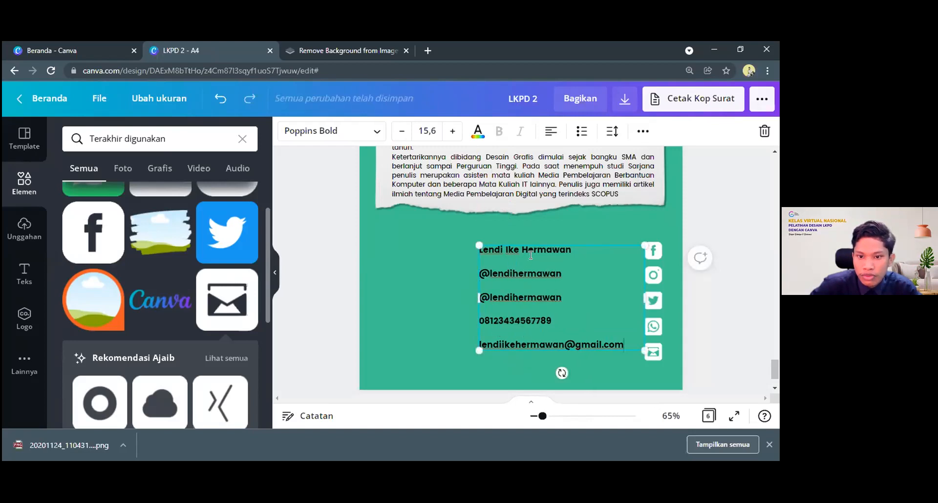
# Right-align all the contact lines and shift the text box slightly away from the icon column
pyautogui.moveTo(623, 341); pyautogui.dragTo(476, 222)
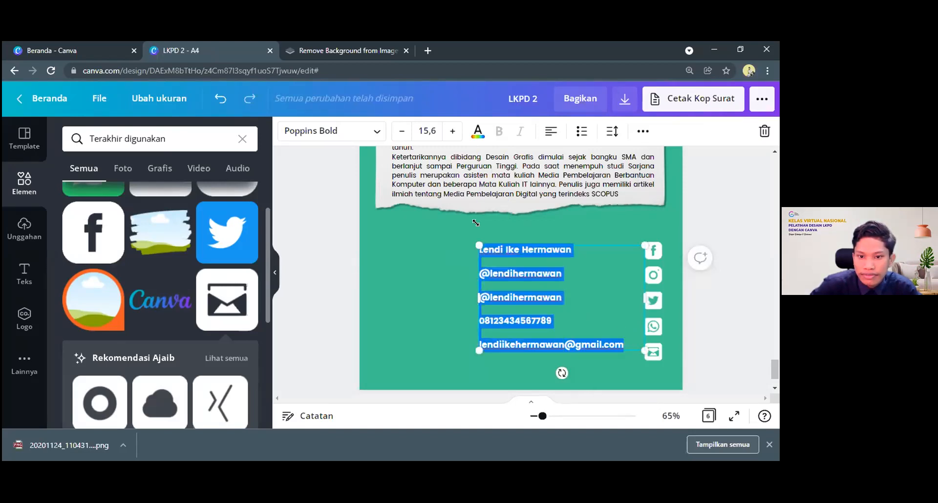
pyautogui.click(550, 132)
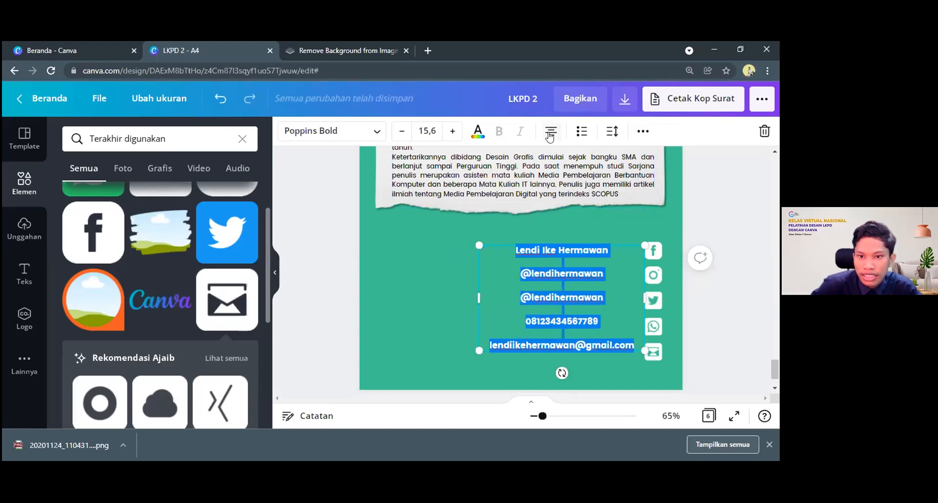
pyautogui.click(550, 132)
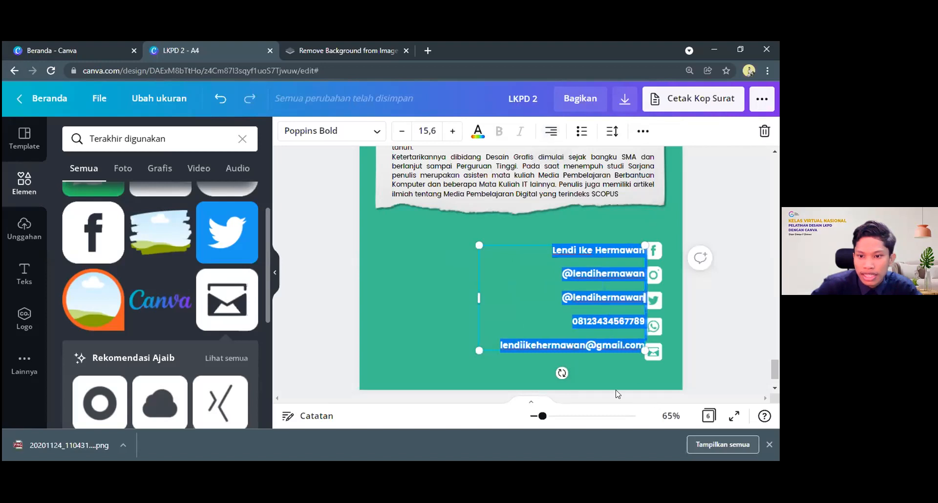
pyautogui.moveTo(603, 347); pyautogui.dragTo(595, 352)
# Review the contact text's line spacing and nudge the text box up slightly to line up with the icons
pyautogui.click(613, 131)
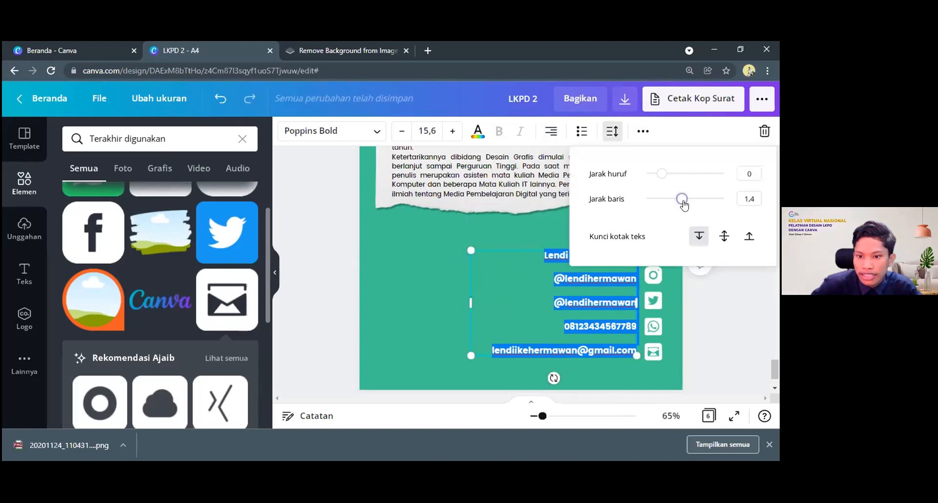
pyautogui.click(681, 199)
pyautogui.click(513, 282)
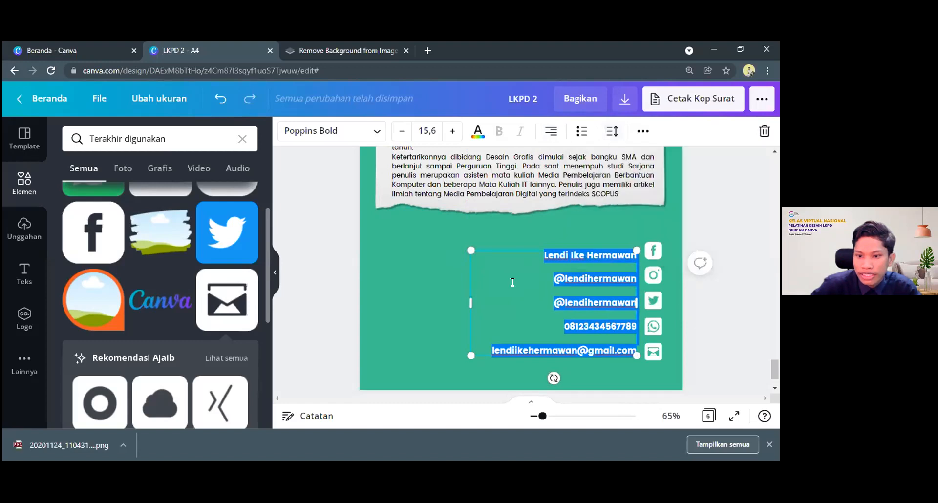
pyautogui.click(596, 281)
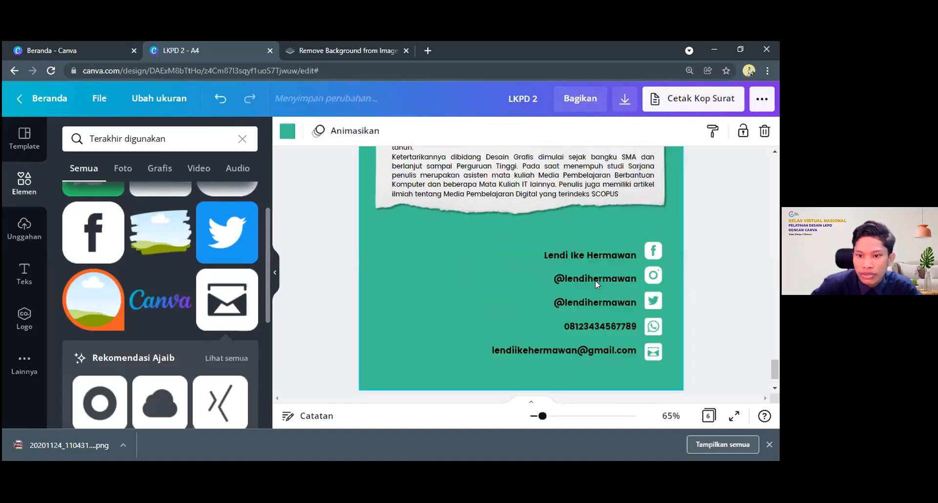
pyautogui.doubleClick(546, 253)
pyautogui.click(545, 254)
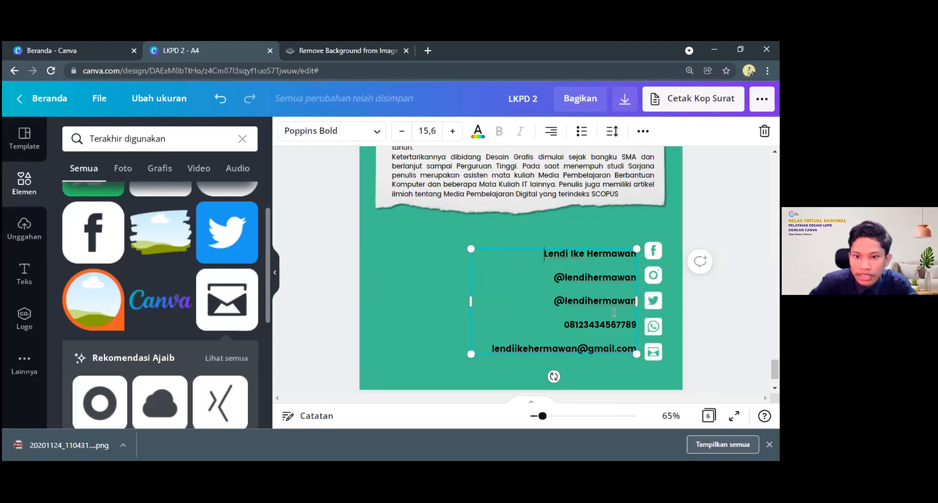
# Recolour all five contact lines white using the document colours
pyautogui.moveTo(633, 357); pyautogui.dragTo(637, 302)
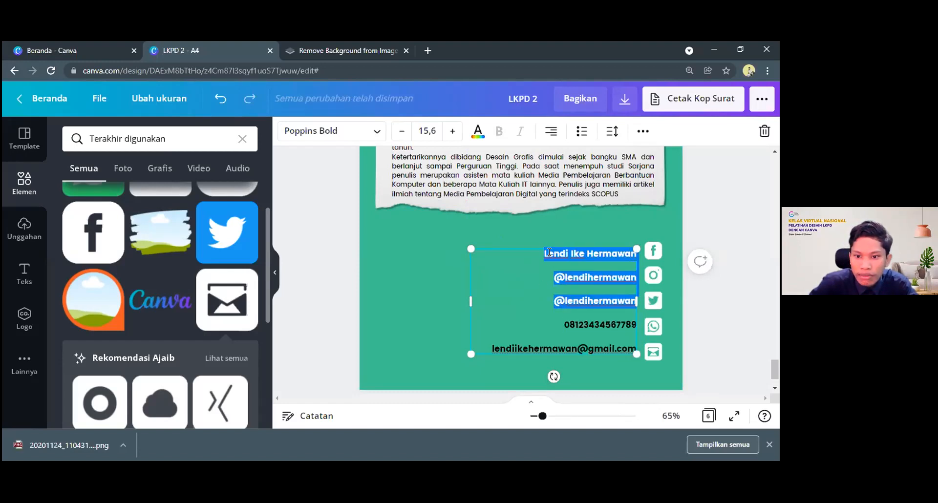
pyautogui.moveTo(545, 250); pyautogui.dragTo(637, 348)
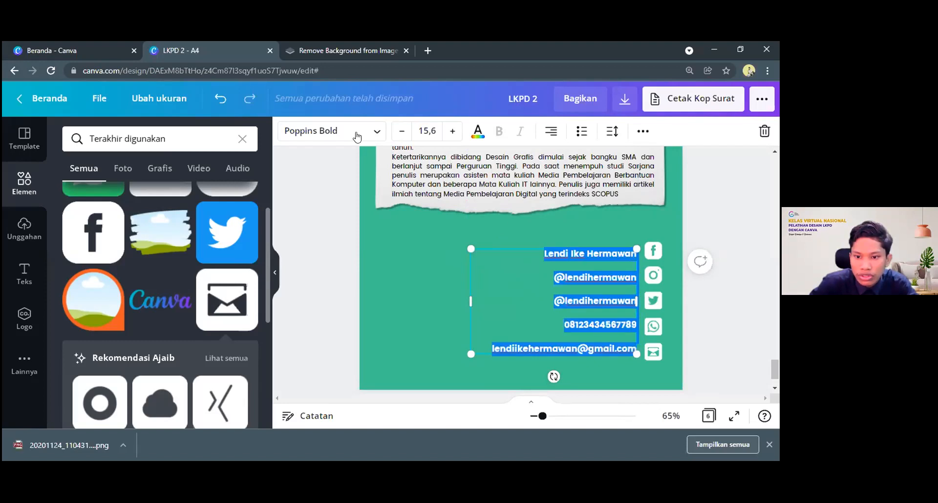
pyautogui.click(478, 132)
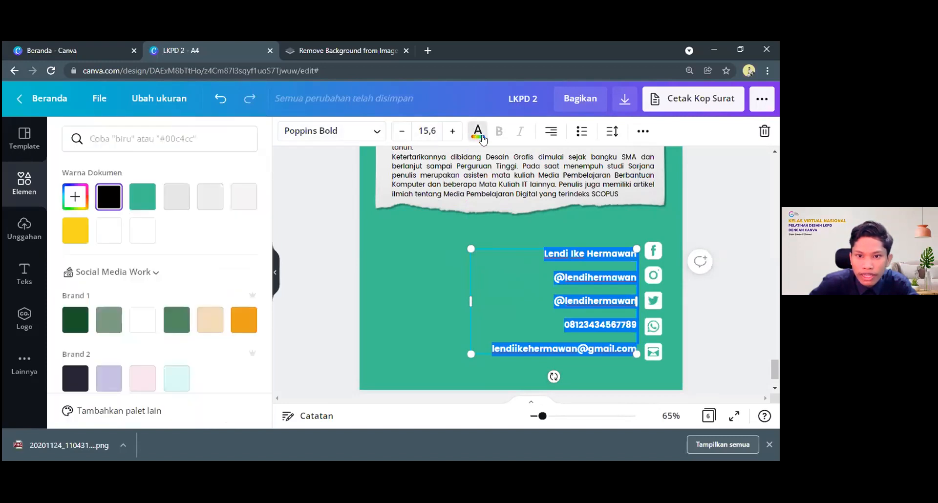
pyautogui.click(108, 231)
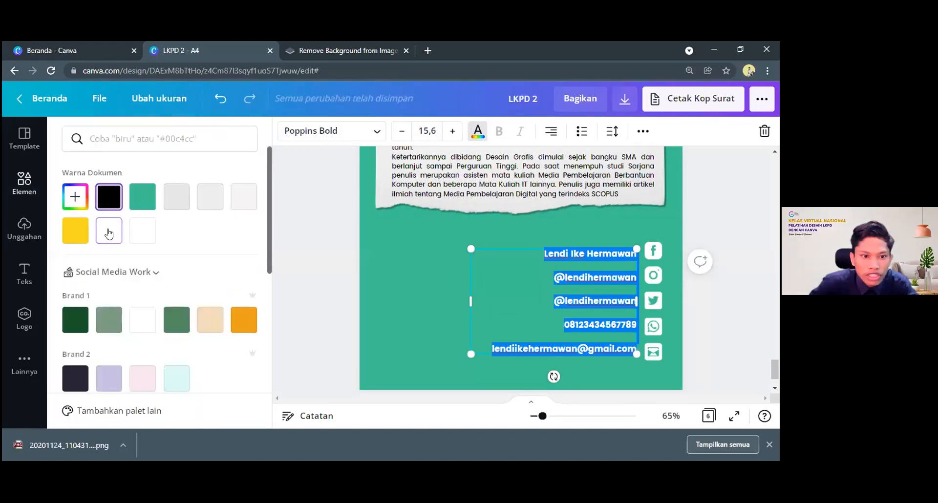
pyautogui.click(400, 280)
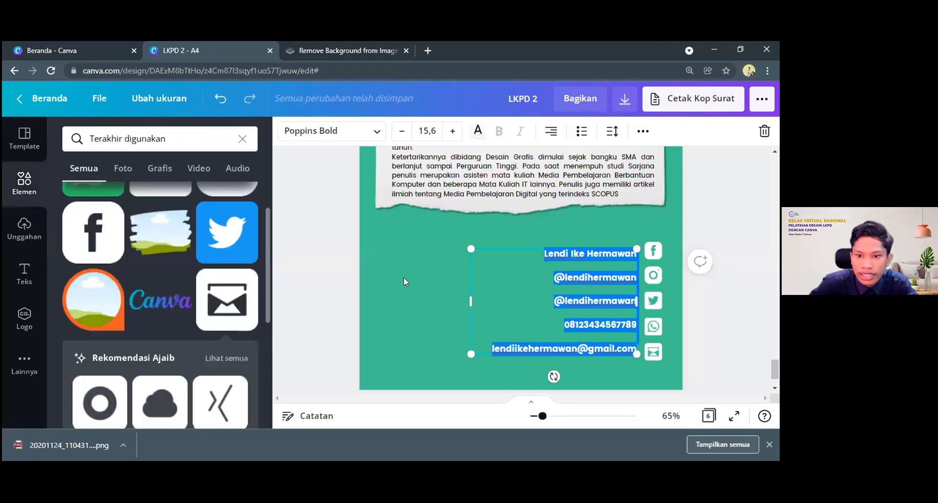
pyautogui.click(526, 373)
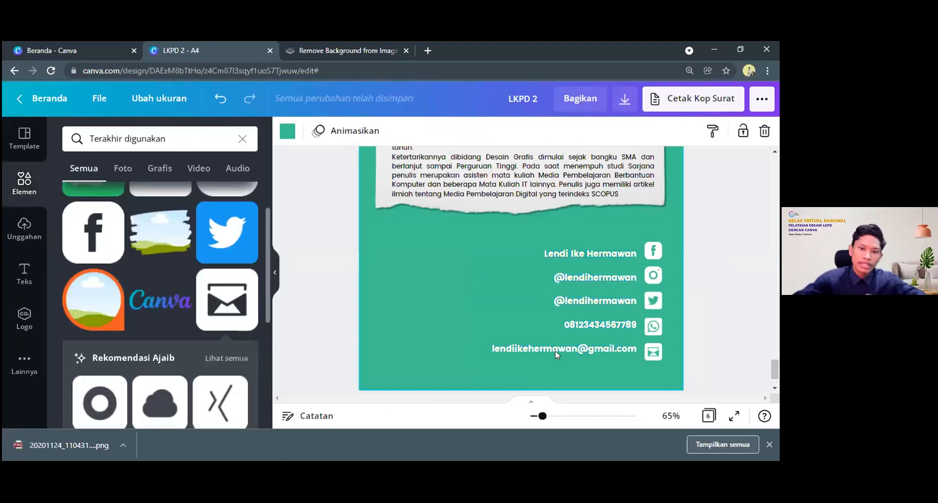
pyautogui.scroll(-1, 461, 236)
pyautogui.scroll(1, 461, 236)
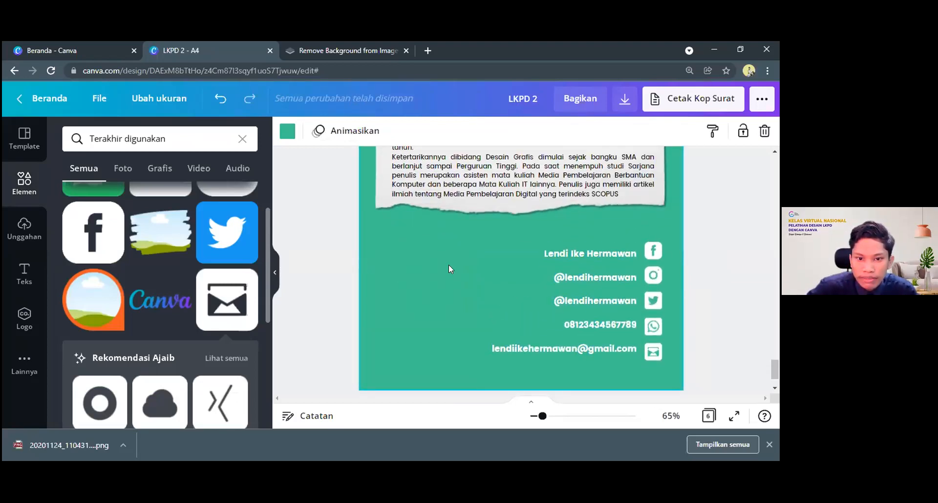
pyautogui.scroll(-1, 423, 226)
pyautogui.scroll(1, 397, 238)
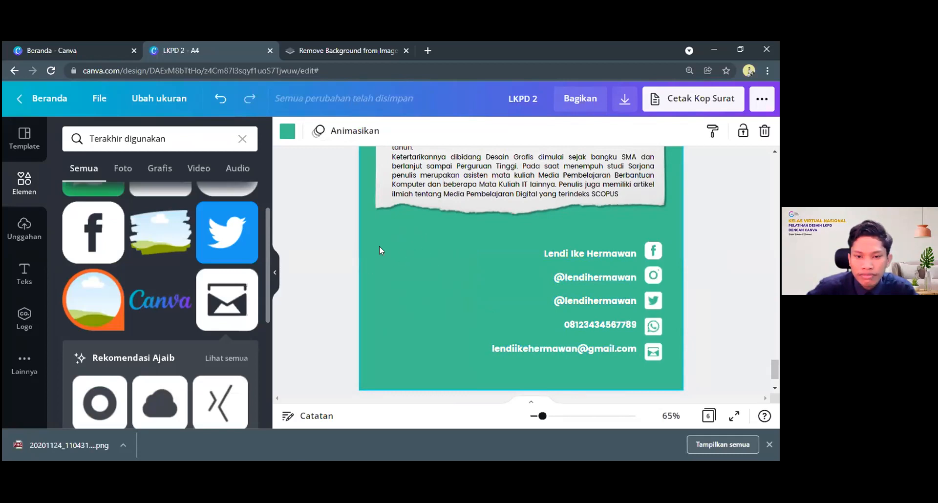
# Copy the yellow LKPD title from the cover to the Biografi page, shrink it to size 74,7 and place it left of the contact lines
pyautogui.scroll(2, 532, 289)
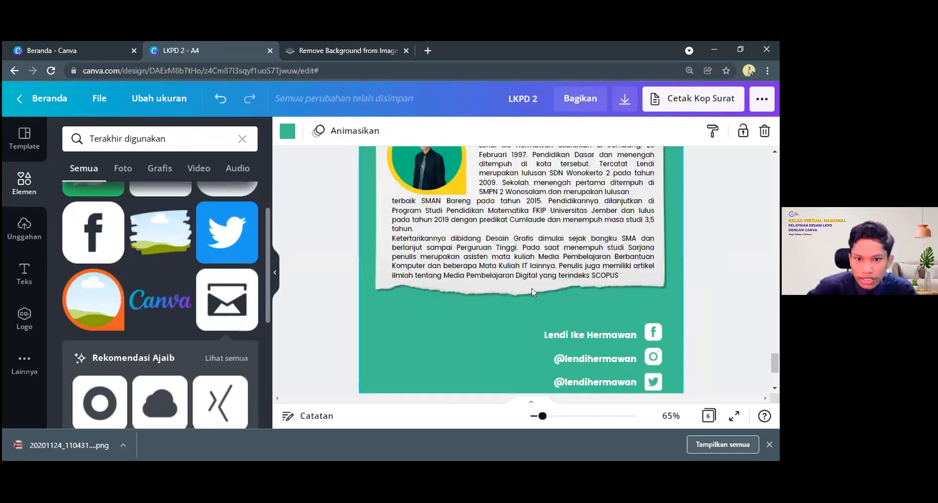
pyautogui.scroll(1, 699, 292)
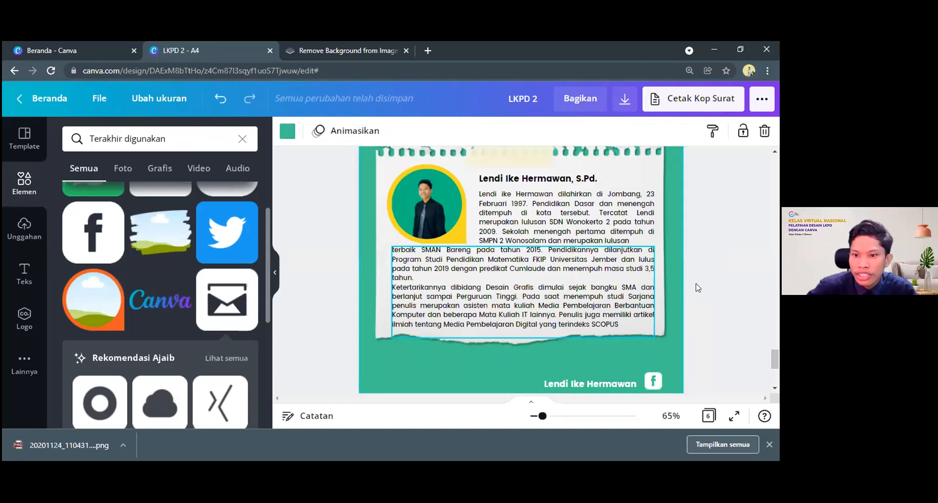
pyautogui.scroll(10, 698, 288)
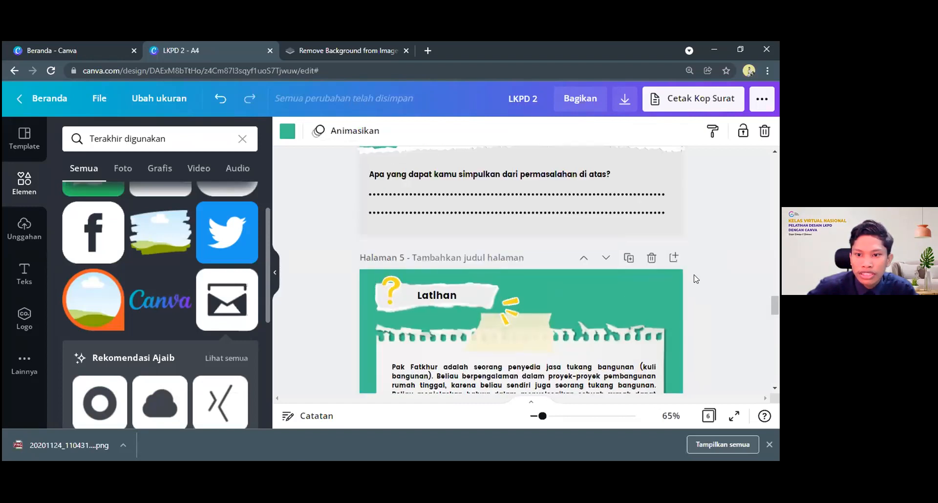
pyautogui.scroll(10, 696, 279)
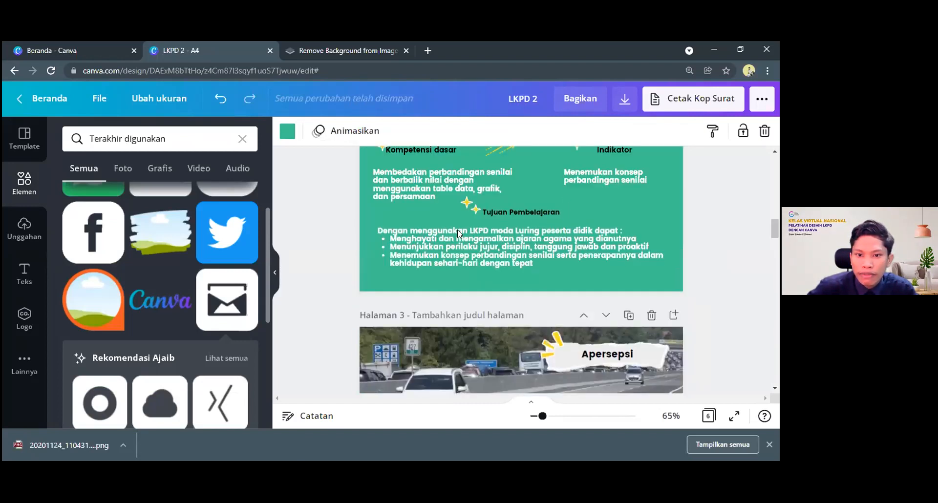
pyautogui.scroll(5, 459, 233)
pyautogui.scroll(2, 779, 192)
pyautogui.moveTo(779, 190); pyautogui.dragTo(779, 171)
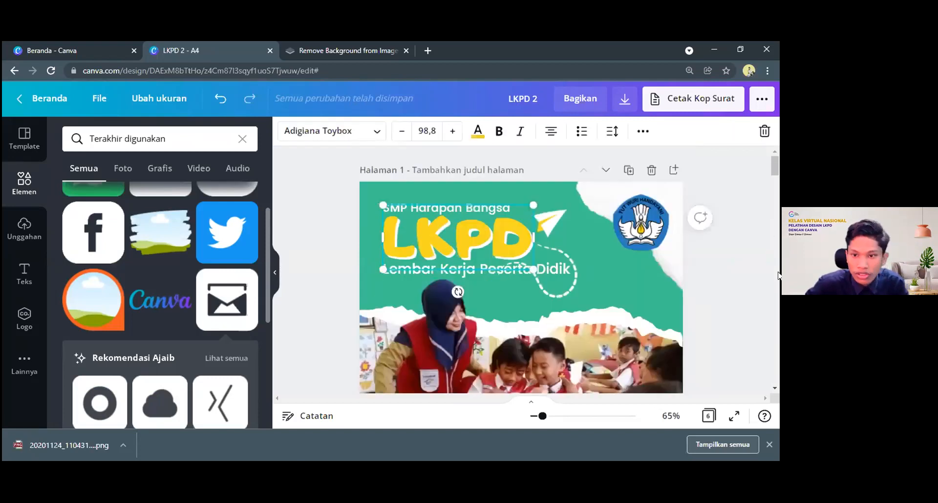
pyautogui.click(775, 361)
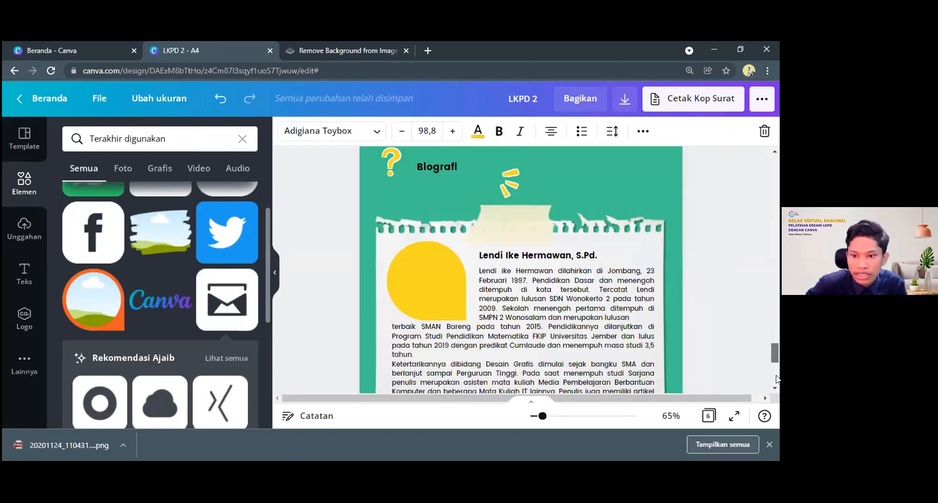
pyautogui.scroll(-6, 418, 215)
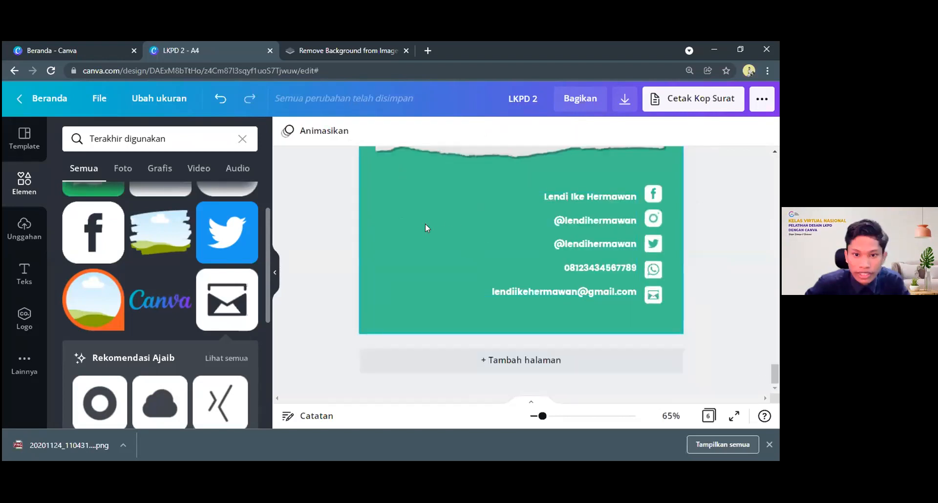
pyautogui.hotkey('ctrl', 'v')
pyautogui.moveTo(592, 303); pyautogui.dragTo(472, 220)
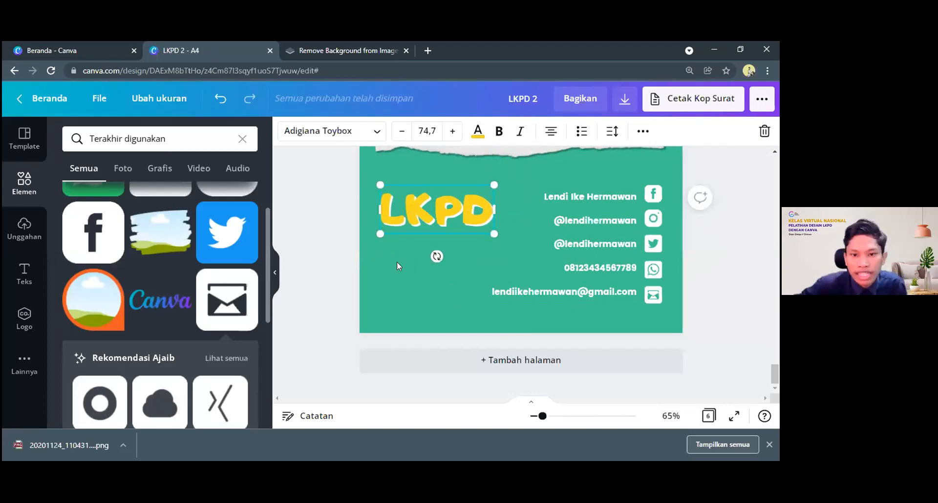
# Copy the cover's "Perbandingan dan Skala" title to the Biografi page, shrink it to size 32,5 and left-align it directly under LKPD
pyautogui.scroll(2, 778, 291)
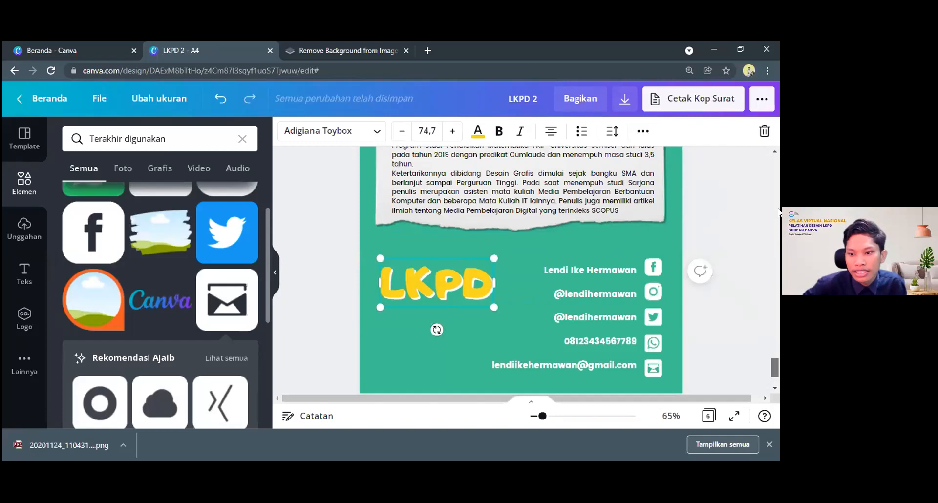
pyautogui.scroll(15, 778, 211)
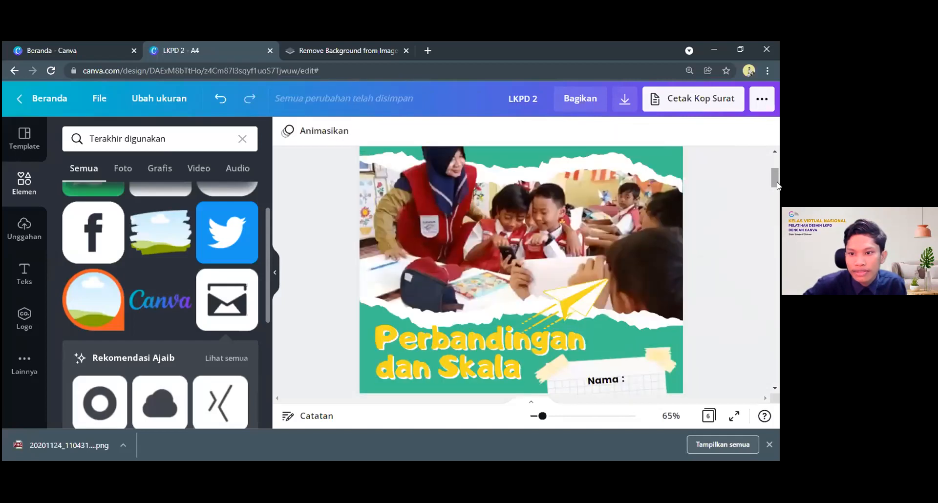
pyautogui.scroll(-3, 777, 186)
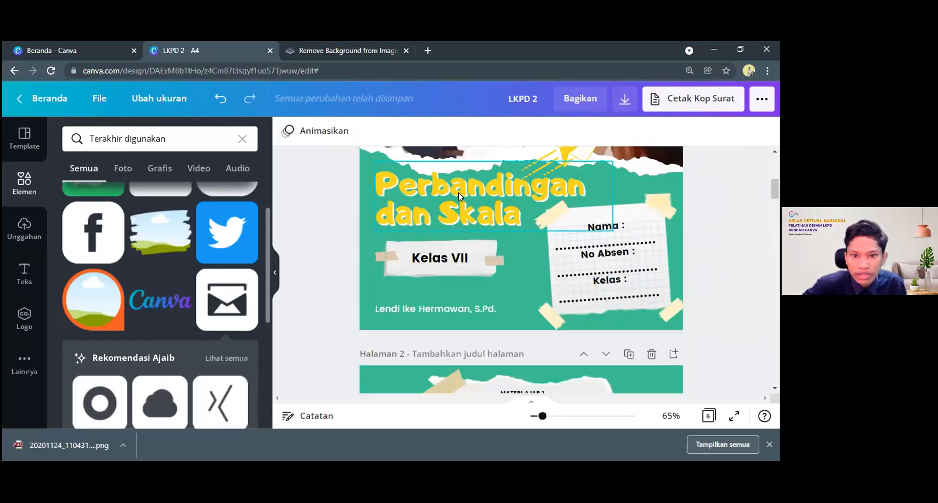
pyautogui.click(459, 192)
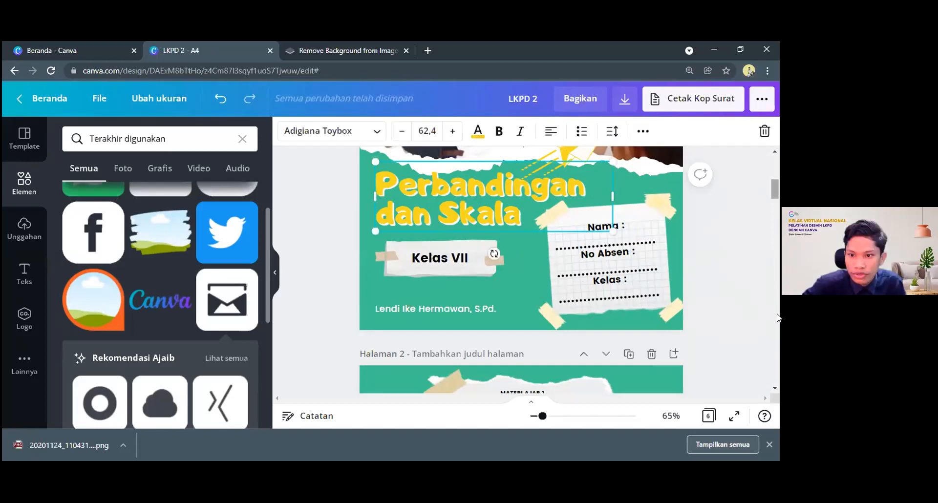
pyautogui.scroll(-15, 774, 358)
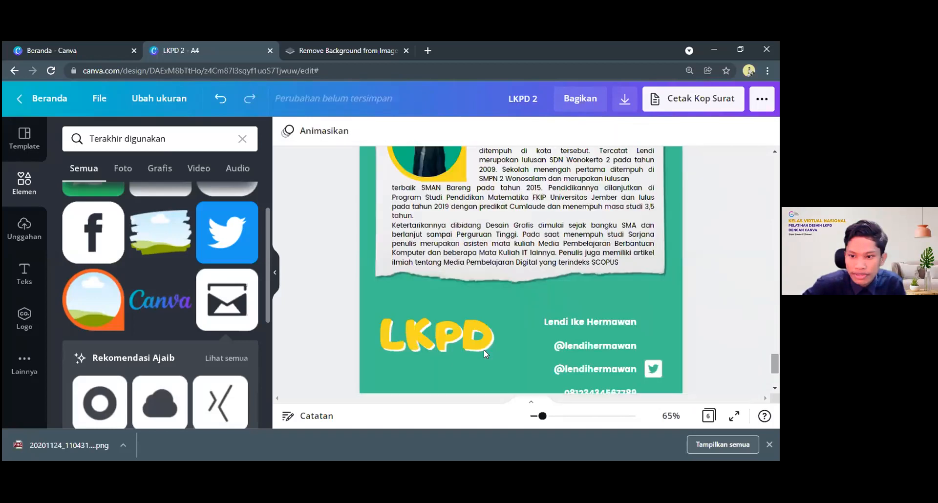
pyautogui.scroll(-2, 420, 274)
pyautogui.scroll(-1, 420, 274)
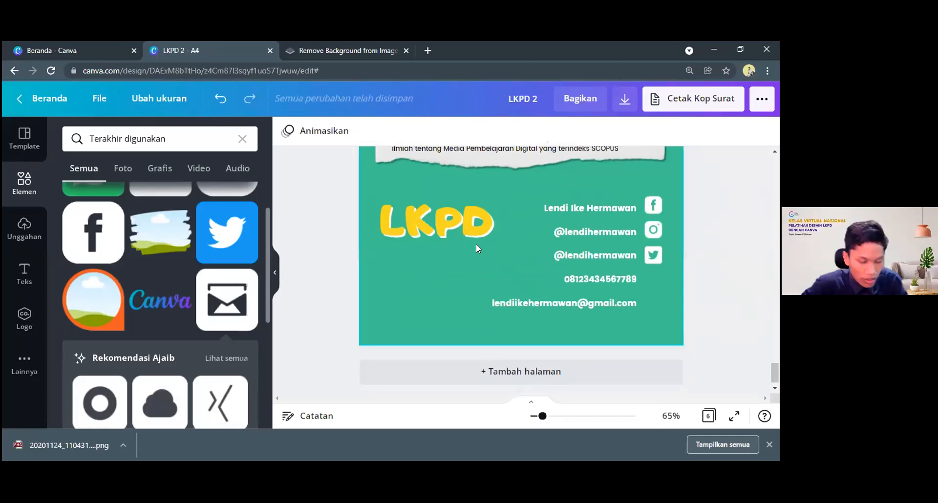
pyautogui.hotkey('ctrl', 'v')
pyautogui.moveTo(484, 267); pyautogui.dragTo(480, 337)
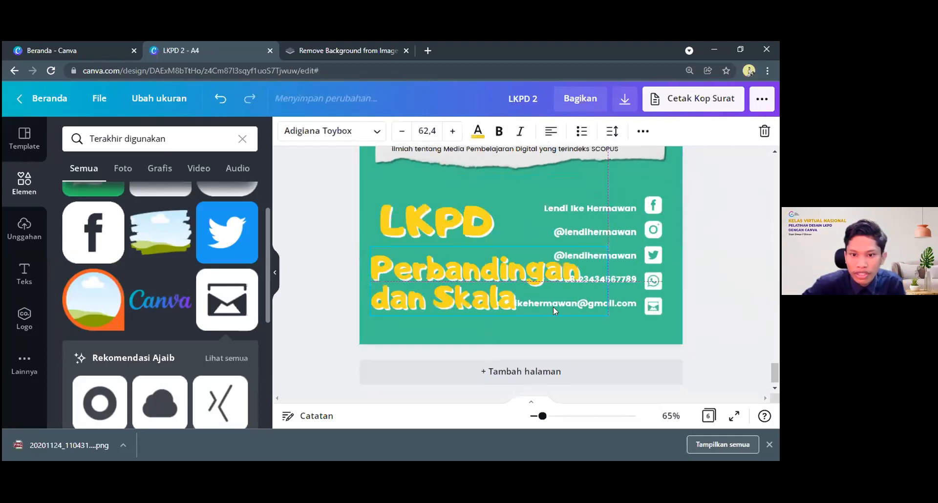
pyautogui.moveTo(606, 313); pyautogui.dragTo(497, 272)
pyautogui.moveTo(425, 276); pyautogui.dragTo(449, 274)
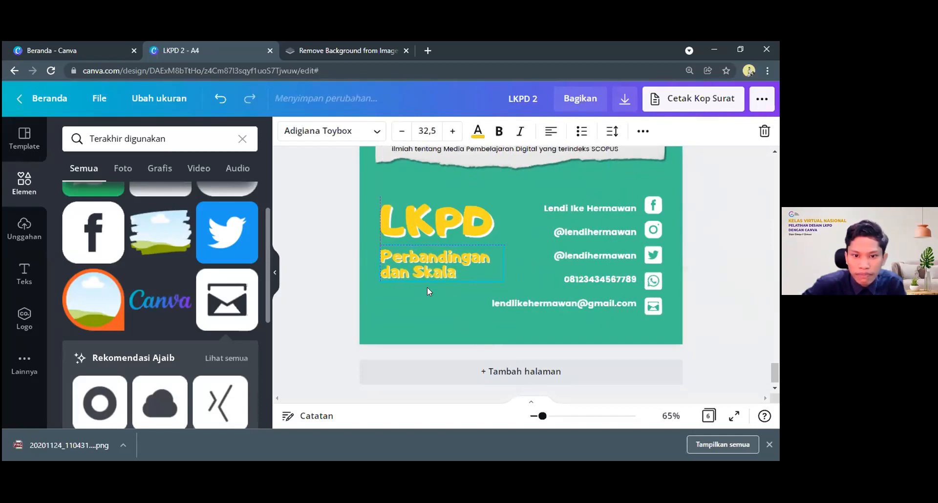
pyautogui.click(396, 323)
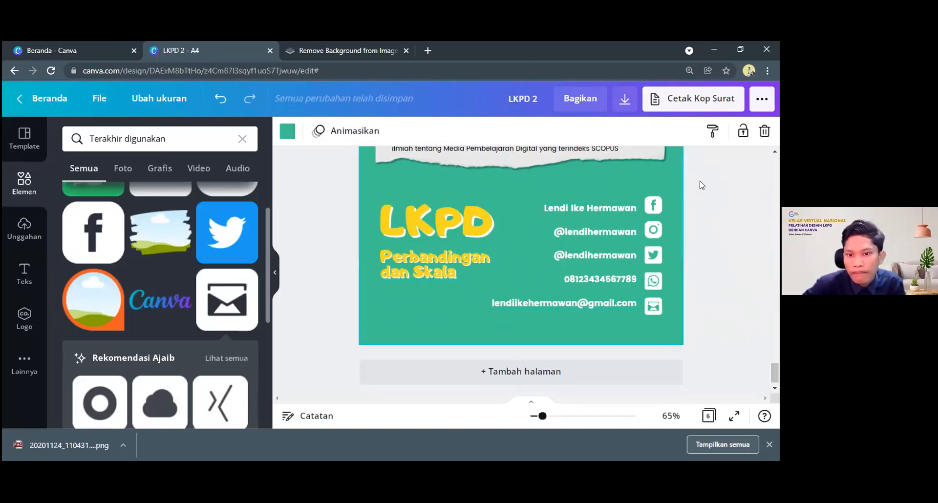
# Lock the LKPD and "Perbandingan dan Skala" texts on the Biografi page in place
pyautogui.moveTo(511, 254); pyautogui.dragTo(486, 314)
pyautogui.click(438, 223)
pyautogui.click(643, 131)
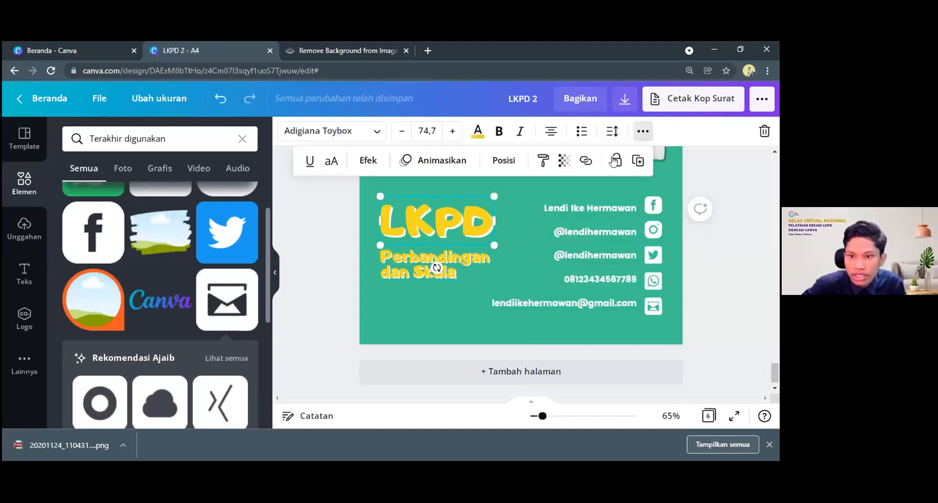
pyautogui.click(616, 161)
pyautogui.click(418, 258)
pyautogui.click(639, 132)
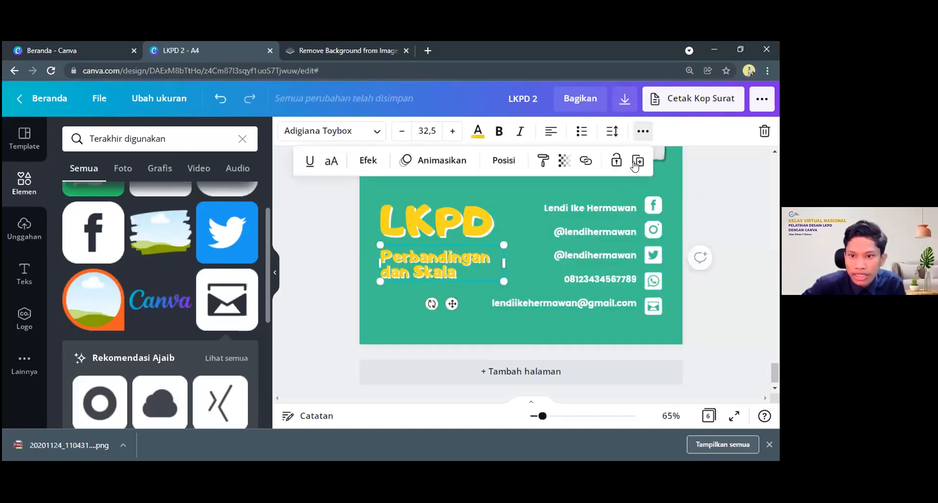
pyautogui.click(616, 161)
# Scale the contact lines and their icons down together to text size 12 and move them back towards the page's right edge
pyautogui.moveTo(709, 185); pyautogui.dragTo(487, 316)
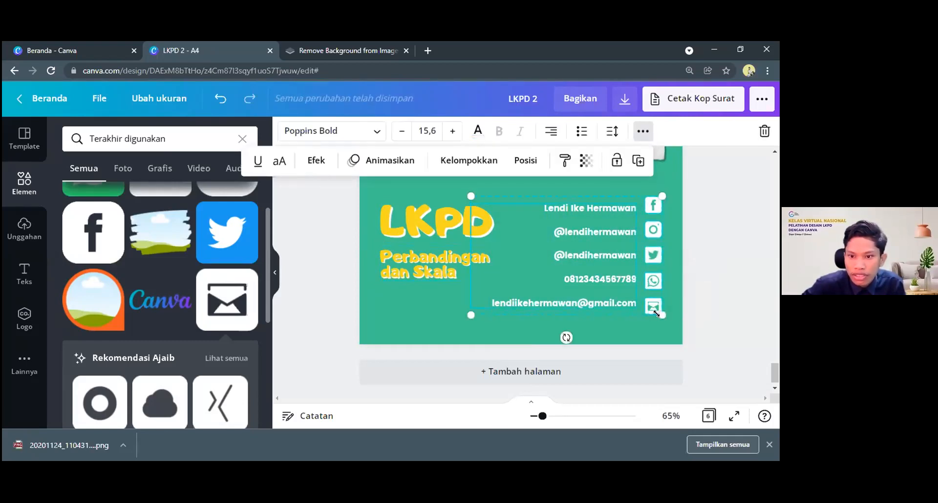
pyautogui.moveTo(657, 311); pyautogui.dragTo(629, 292)
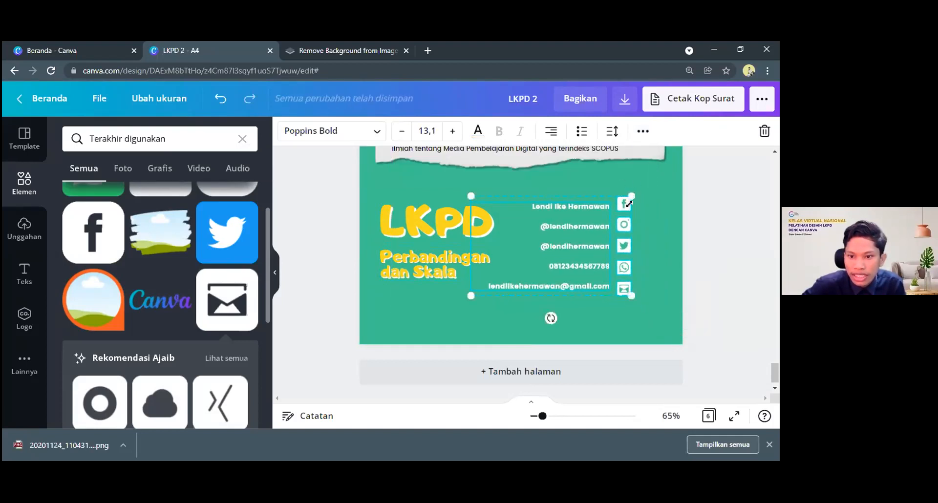
pyautogui.moveTo(631, 294); pyautogui.dragTo(610, 277)
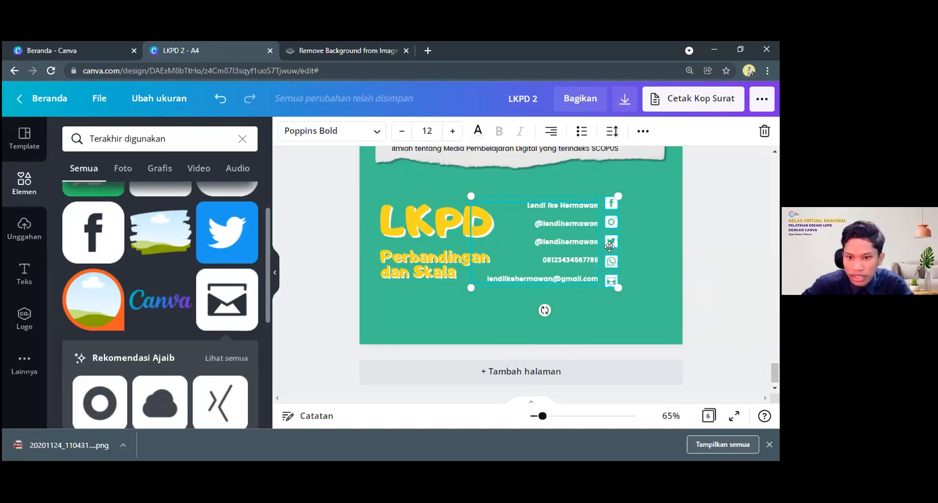
pyautogui.moveTo(629, 248); pyautogui.dragTo(631, 241)
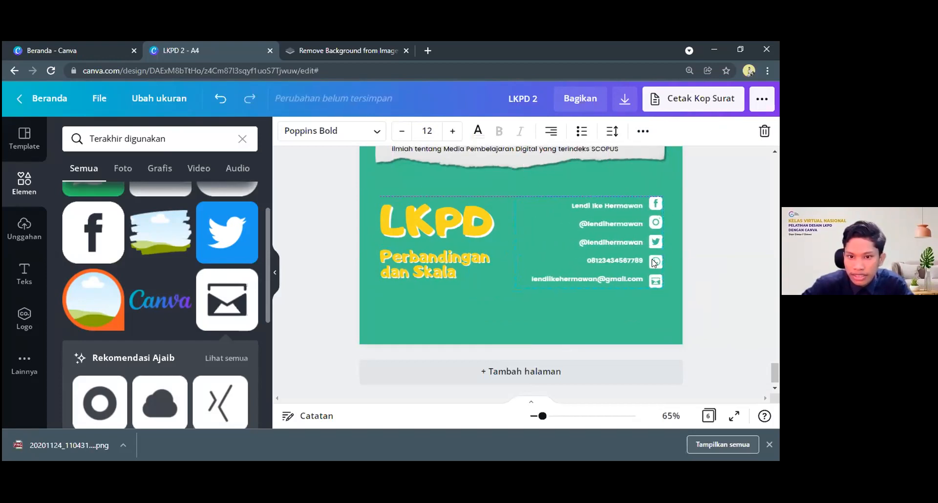
pyautogui.click(725, 278)
# Copy the paper plane from the Latihan page to the Biografi page and place it at the upper right of the LKPD title
pyautogui.scroll(3, 646, 301)
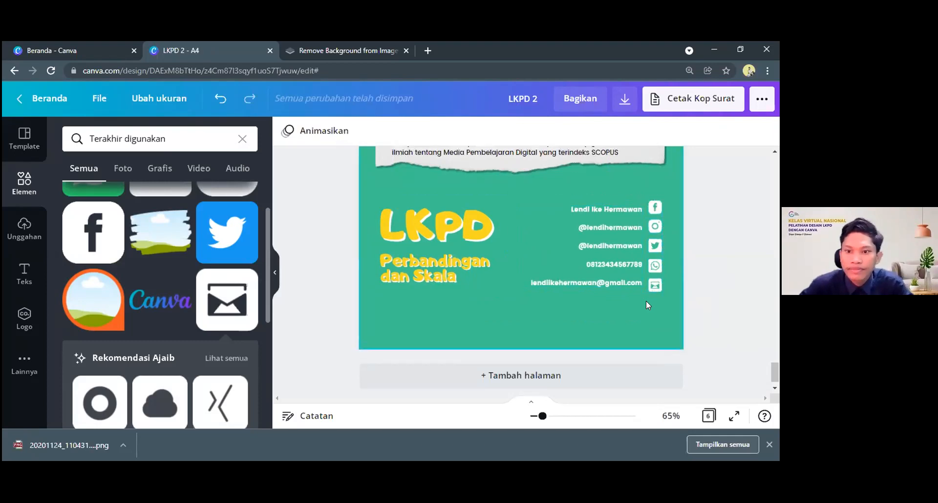
pyautogui.scroll(-3, 504, 159)
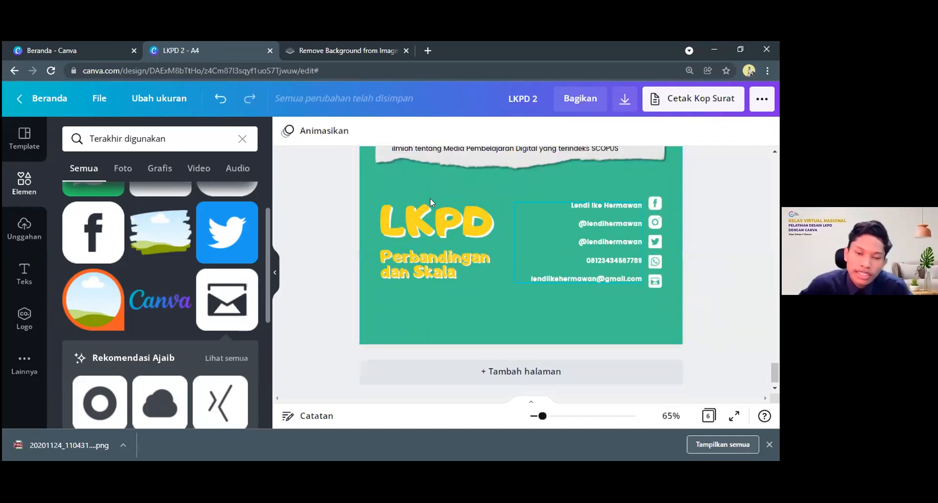
pyautogui.scroll(6, 526, 213)
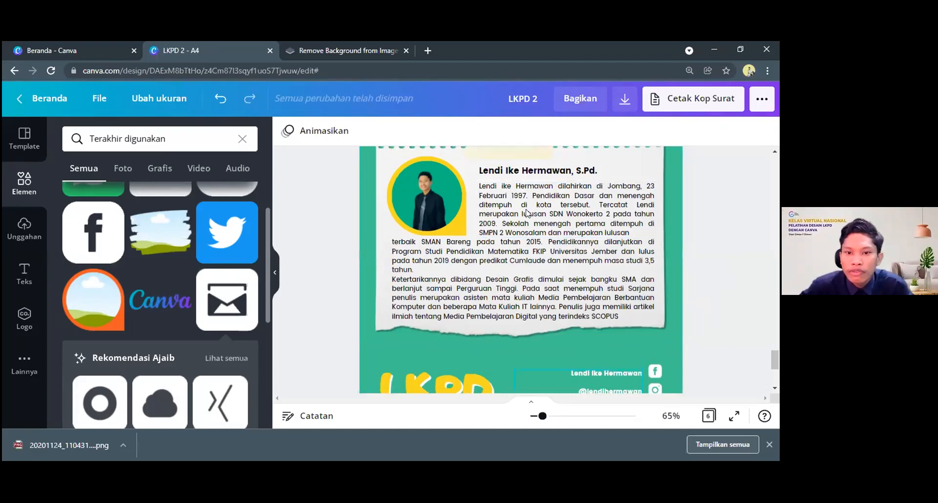
pyautogui.scroll(-5, 650, 324)
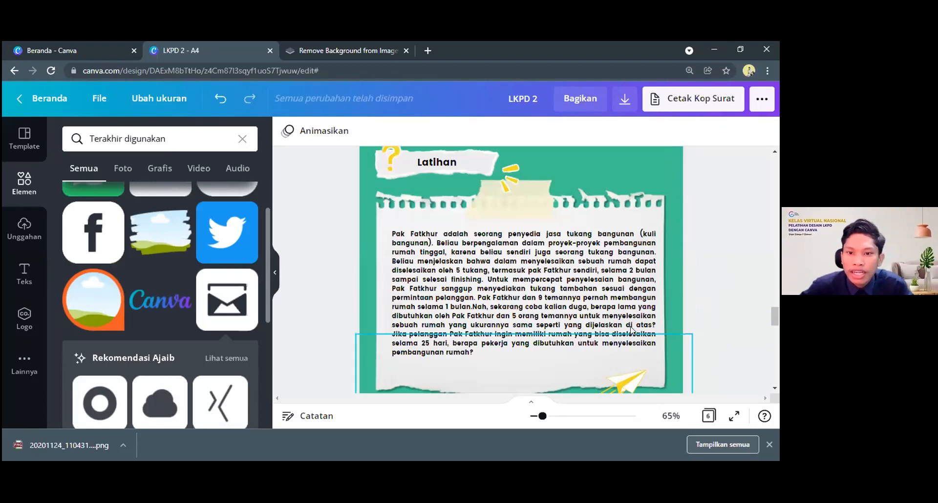
pyautogui.click(640, 327)
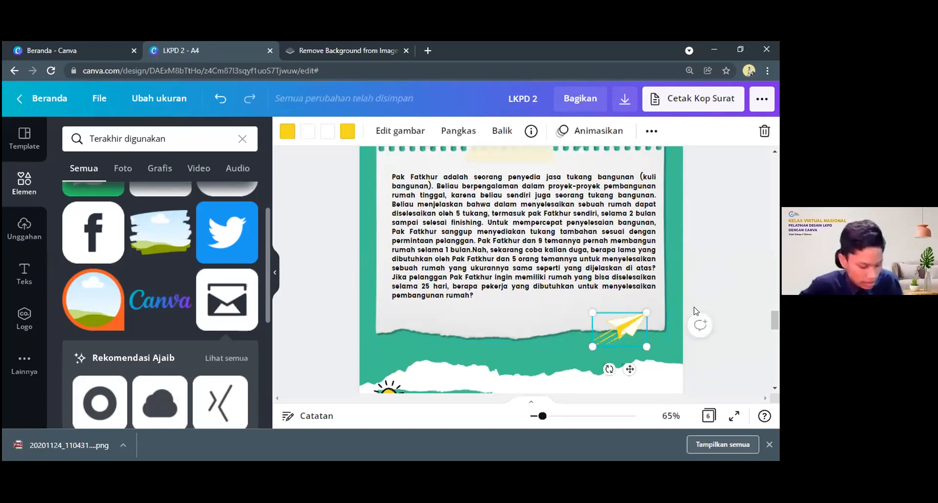
pyautogui.scroll(10, 615, 323)
pyautogui.scroll(-4, 538, 308)
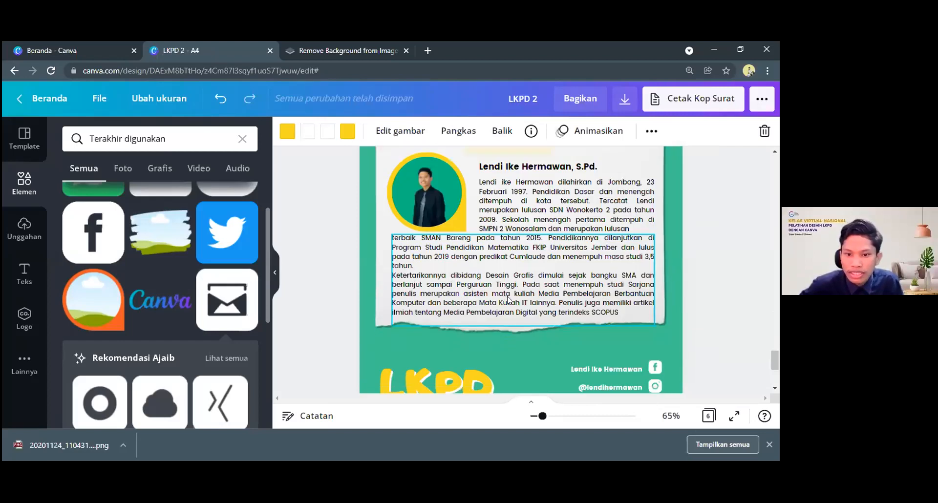
pyautogui.scroll(-3, 618, 211)
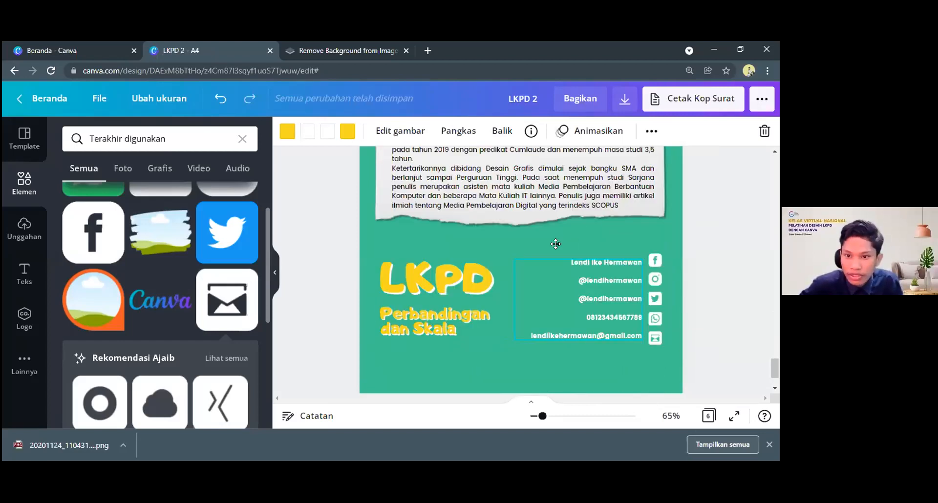
pyautogui.hotkey('ctrl', 'v')
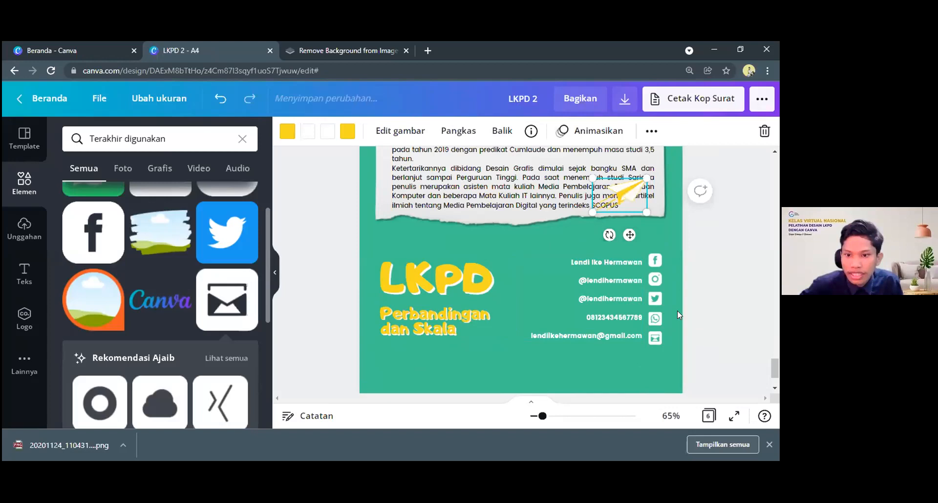
pyautogui.moveTo(621, 196); pyautogui.dragTo(524, 260)
pyautogui.click(340, 359)
pyautogui.scroll(1, 369, 297)
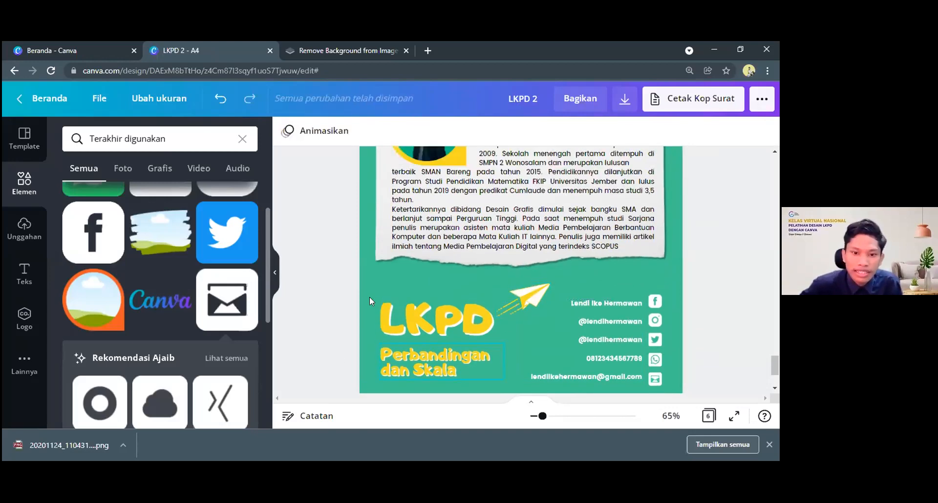
# Examine the layout of the Biografi page from its heading down to the LKPD title and contact details
pyautogui.scroll(-2, 358, 292)
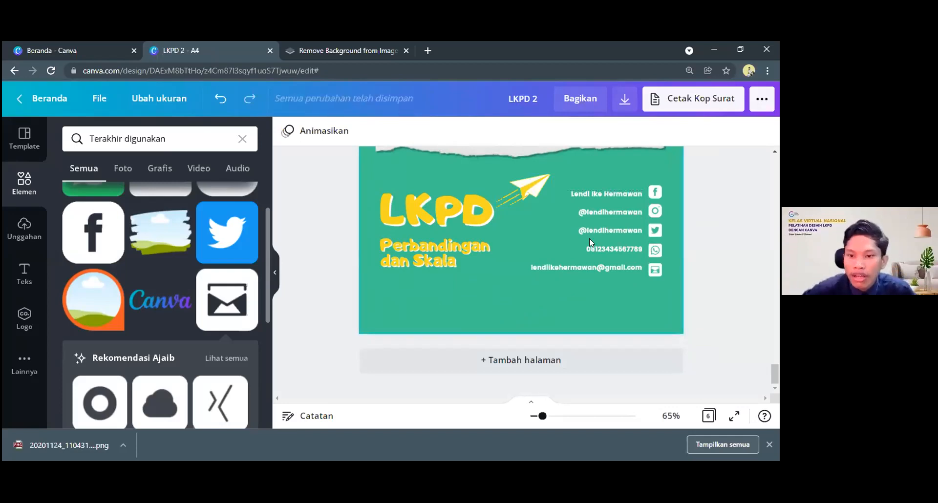
pyautogui.scroll(1, 606, 239)
pyautogui.scroll(2, 617, 238)
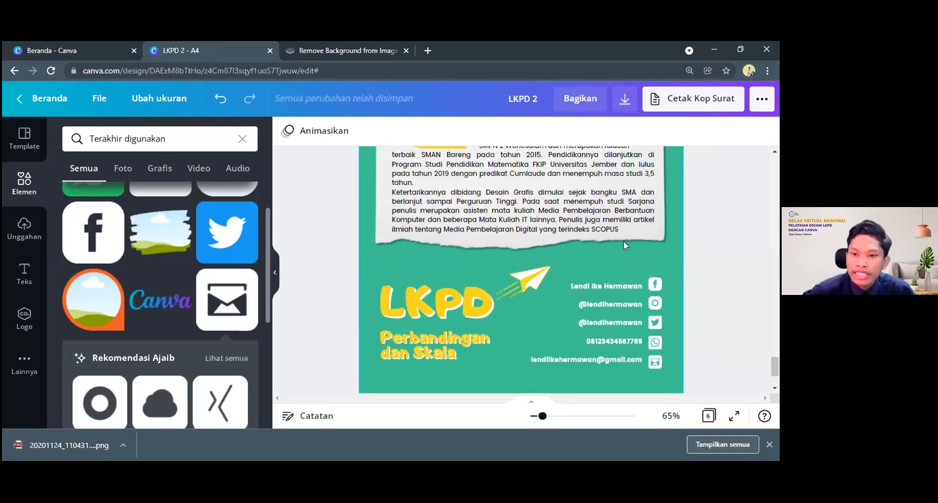
pyautogui.scroll(2, 623, 241)
pyautogui.scroll(4, 617, 276)
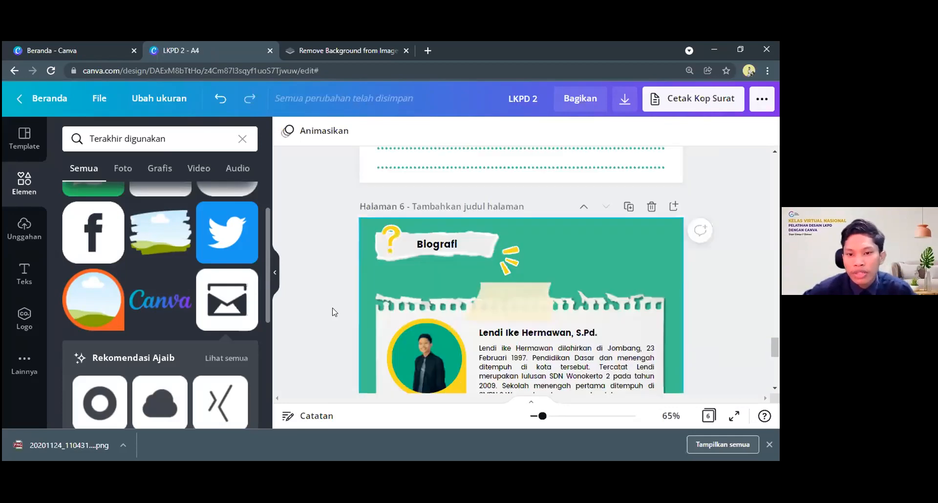
pyautogui.scroll(-6, 491, 311)
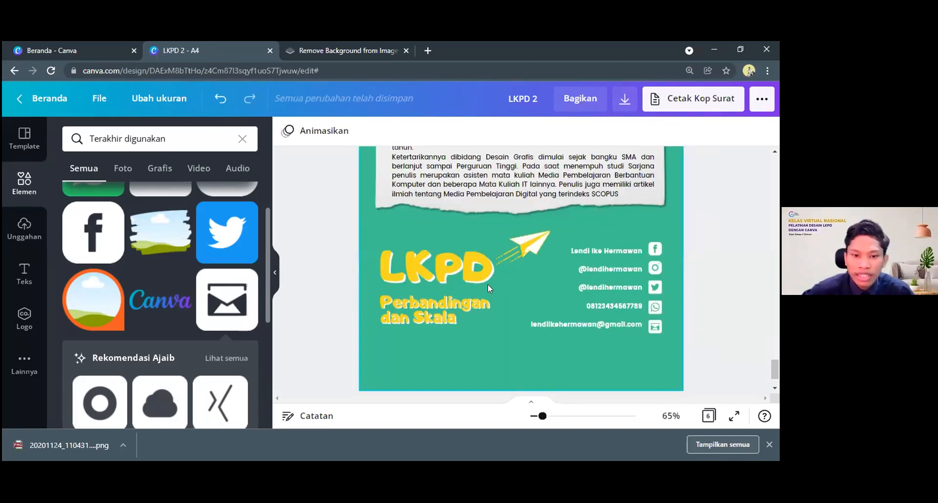
pyautogui.scroll(-1, 490, 285)
pyautogui.scroll(1, 491, 284)
pyautogui.scroll(4, 491, 285)
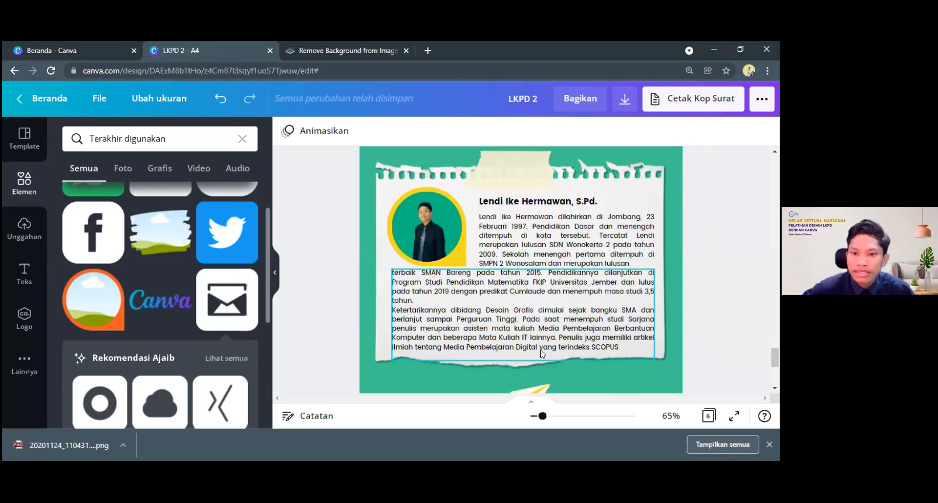
# Copy the green torn-paper strip from the Latihan page to the Biografi page and place it across the lower part
pyautogui.scroll(1, 542, 353)
pyautogui.scroll(5, 598, 314)
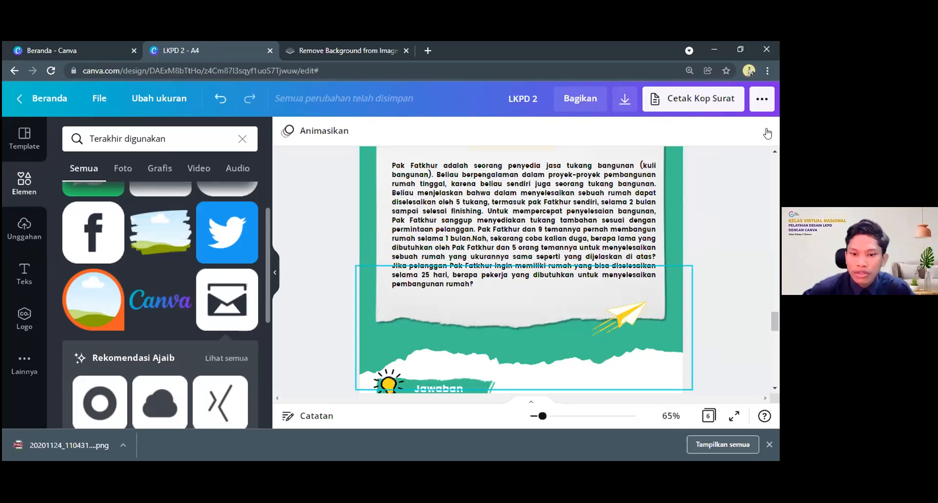
pyautogui.click(597, 318)
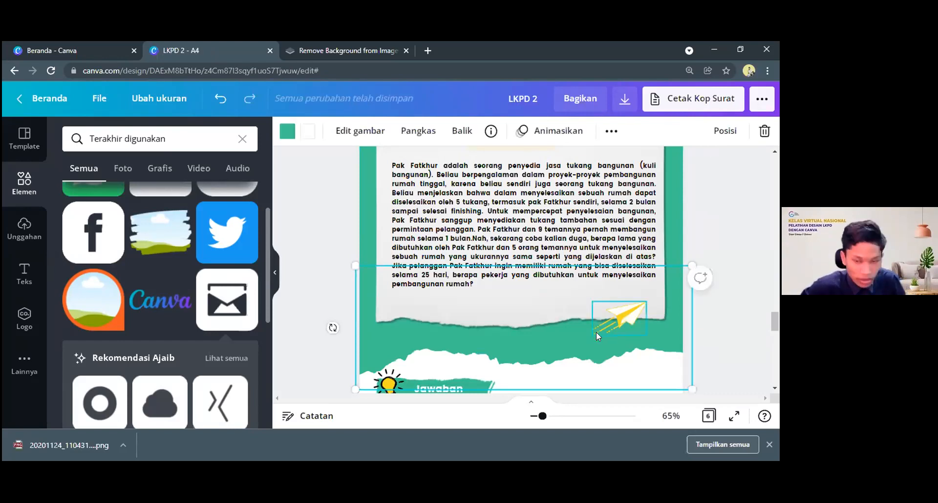
pyautogui.scroll(-5, 596, 333)
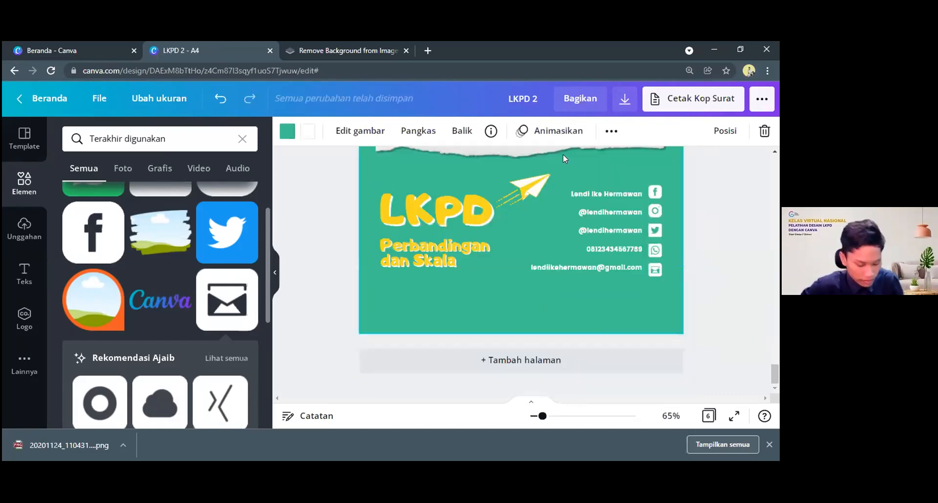
pyautogui.moveTo(562, 166); pyautogui.dragTo(558, 292)
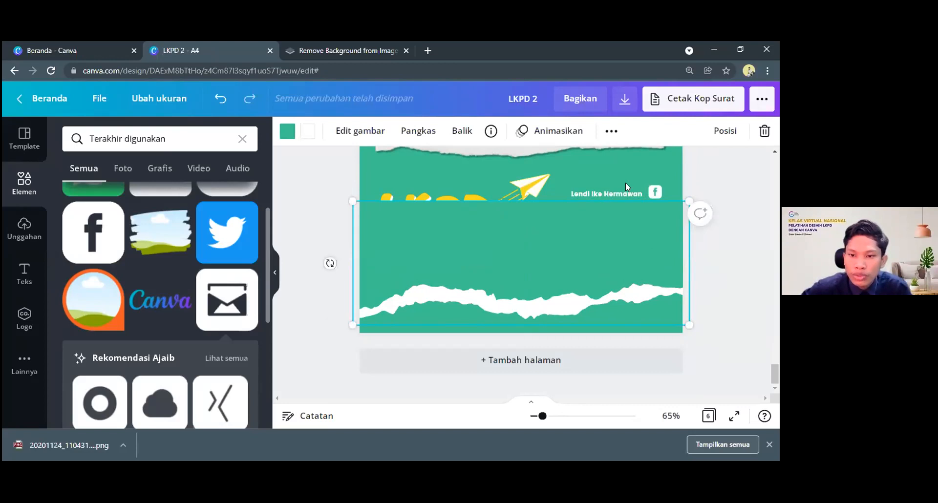
# Send the torn-paper strip on the Biografi page to the very back, behind the titles, contact lines and icons
pyautogui.click(721, 132)
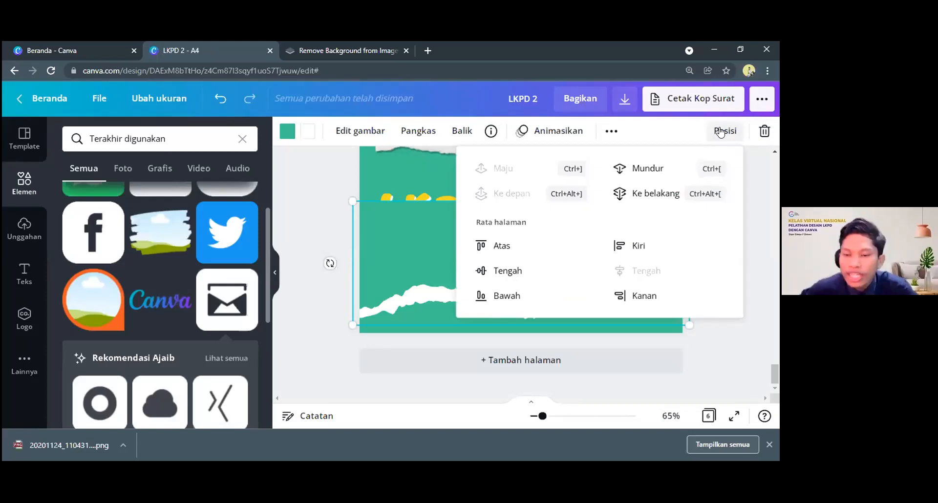
pyautogui.click(630, 174)
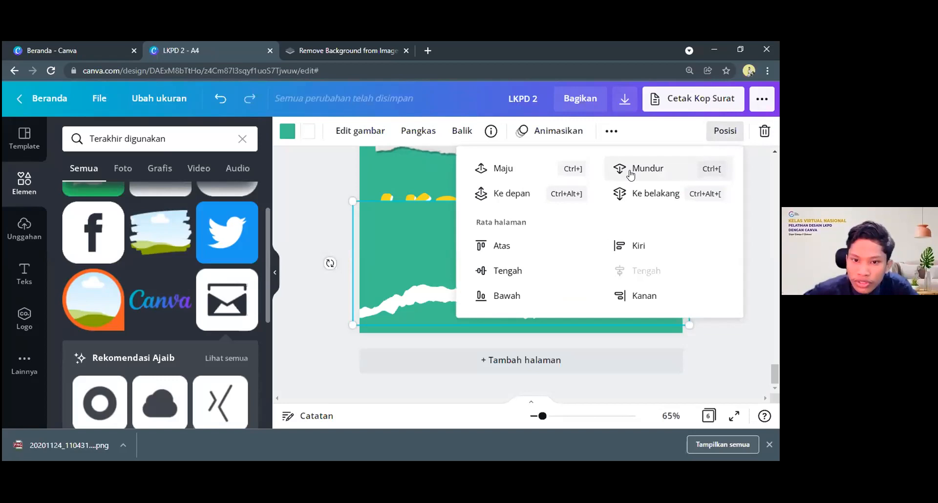
pyautogui.click(630, 173)
pyautogui.click(631, 173)
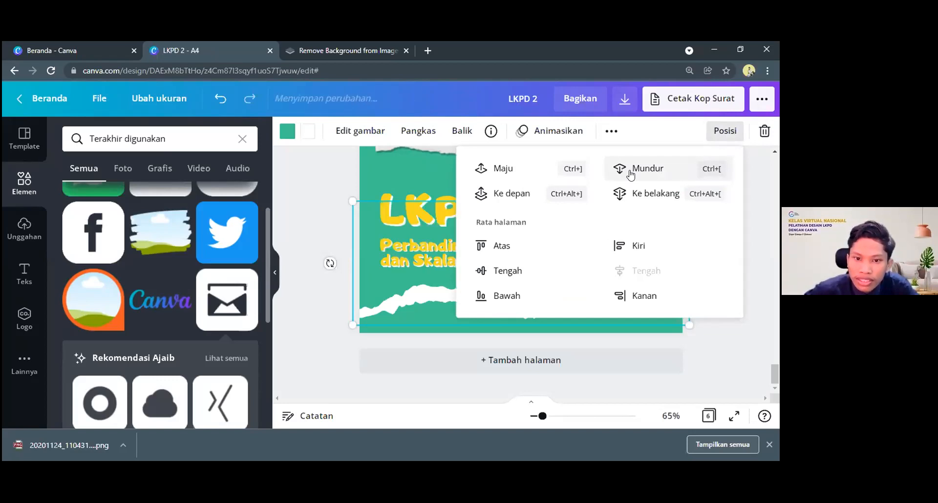
pyautogui.click(716, 327)
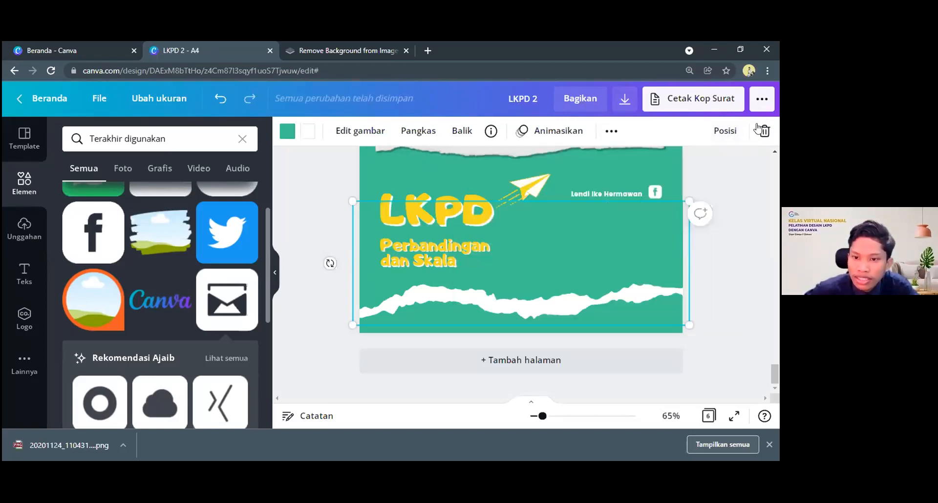
pyautogui.click(728, 128)
pyautogui.click(635, 168)
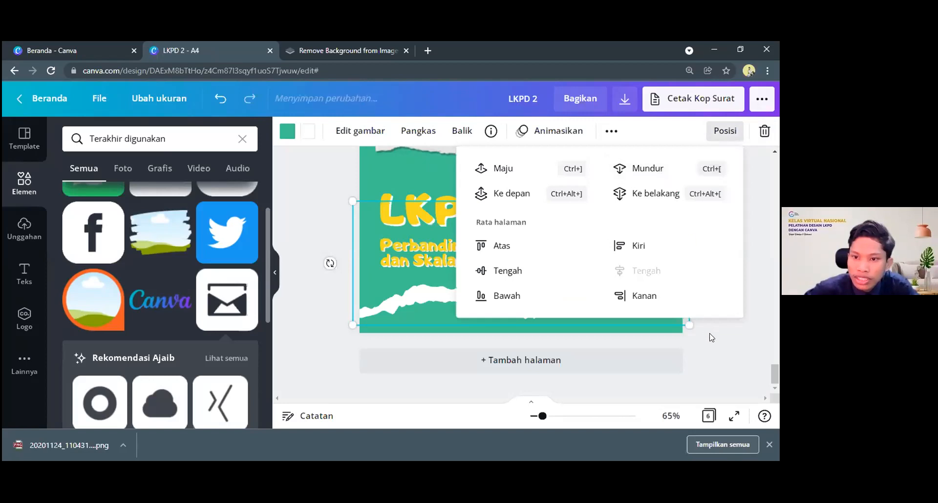
pyautogui.click(725, 130)
pyautogui.click(641, 174)
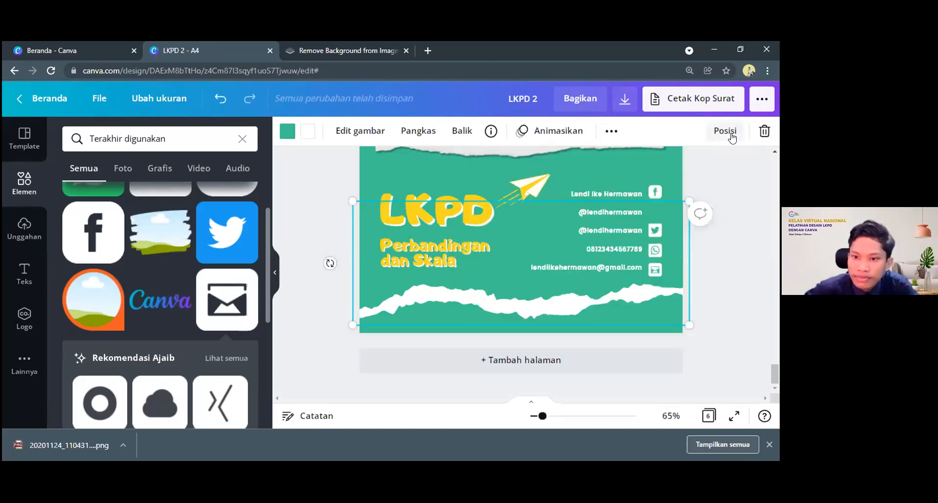
pyautogui.click(727, 132)
pyautogui.click(644, 193)
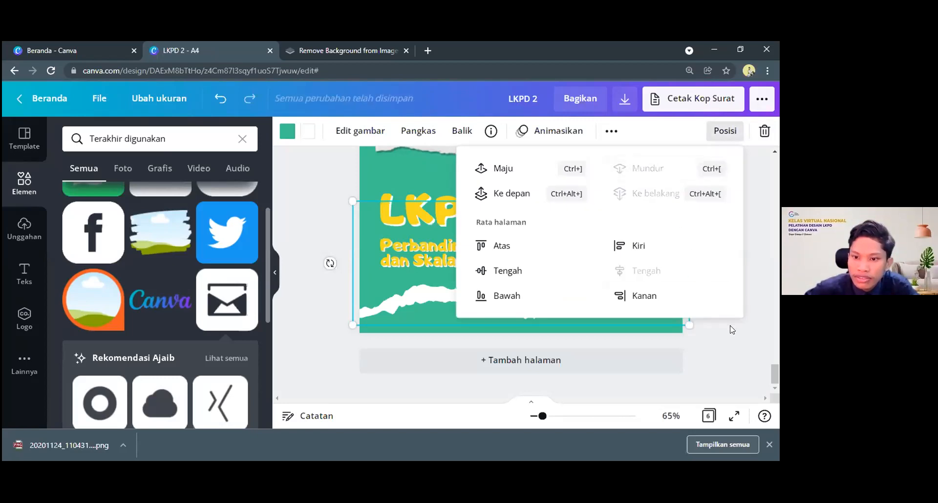
pyautogui.click(719, 315)
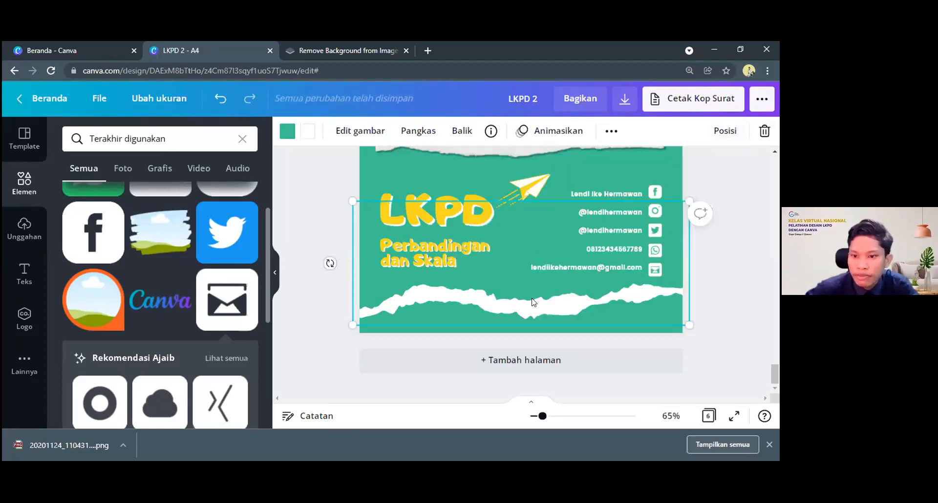
pyautogui.click(486, 327)
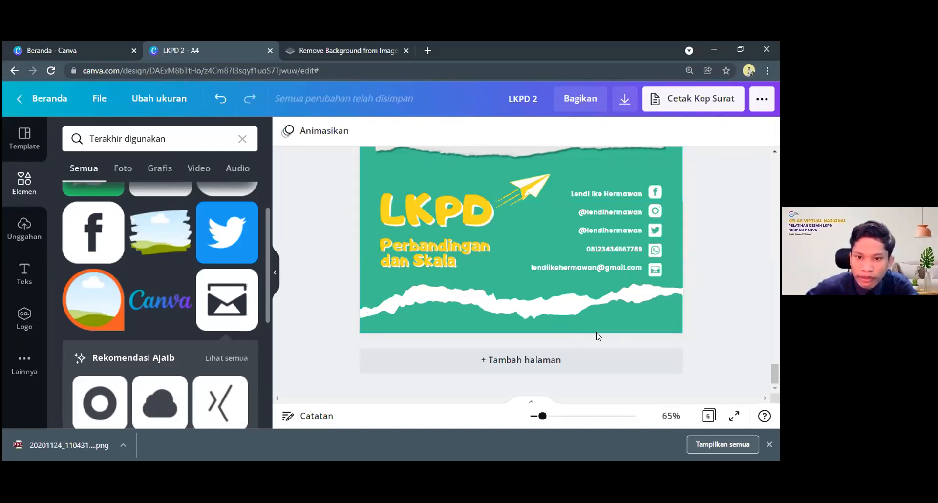
# Add a square shape to the Biografi page and reshape it into a low rectangle spanning the page's full bottom edge
pyautogui.scroll(2, 615, 323)
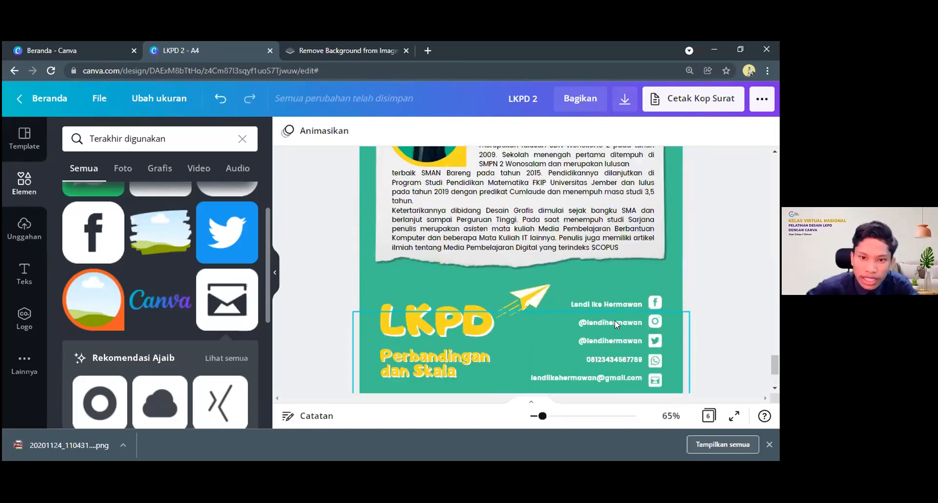
pyautogui.scroll(6, 615, 321)
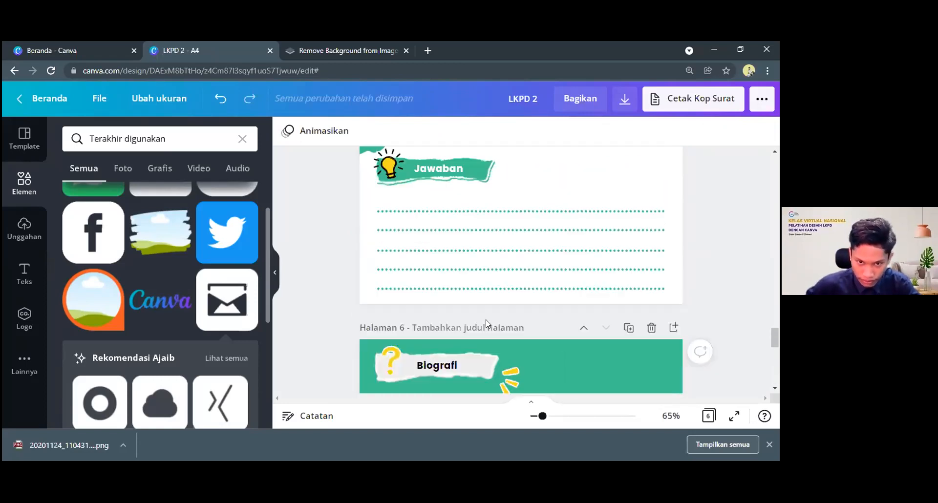
pyautogui.scroll(-8, 486, 321)
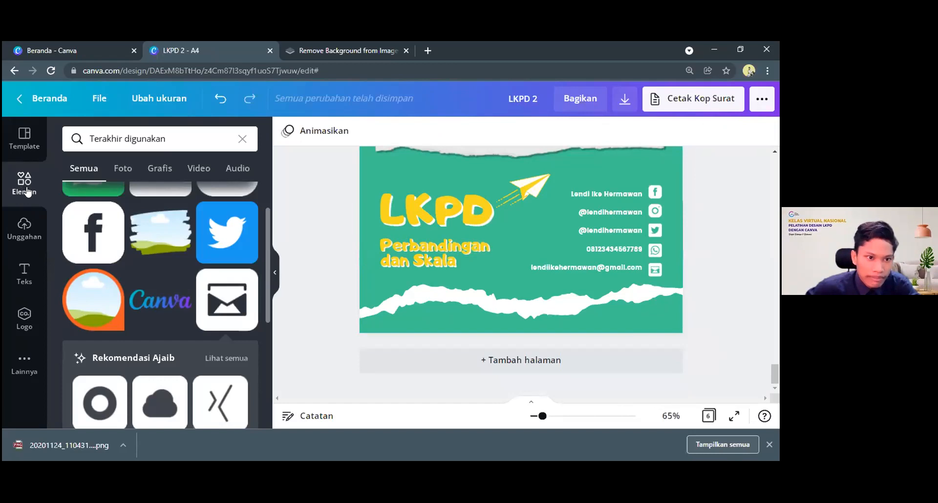
pyautogui.click(20, 188)
pyautogui.scroll(-3, 159, 249)
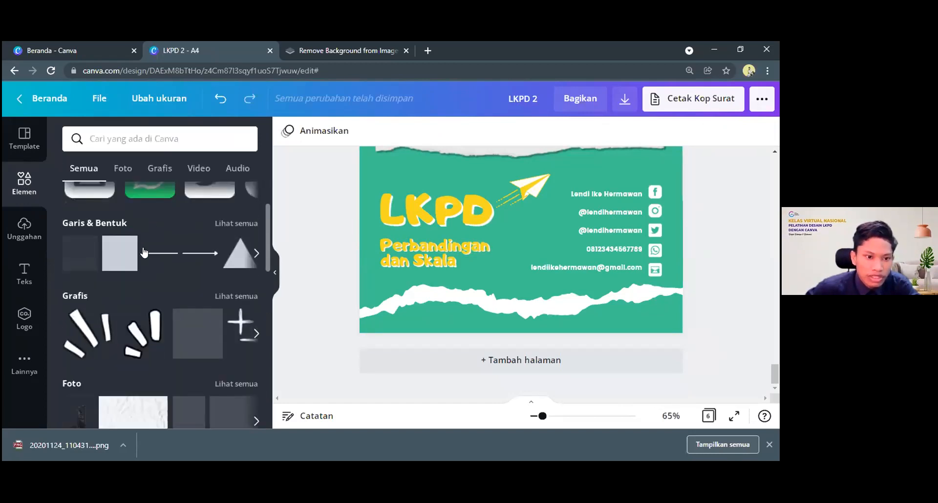
pyautogui.scroll(3, 109, 293)
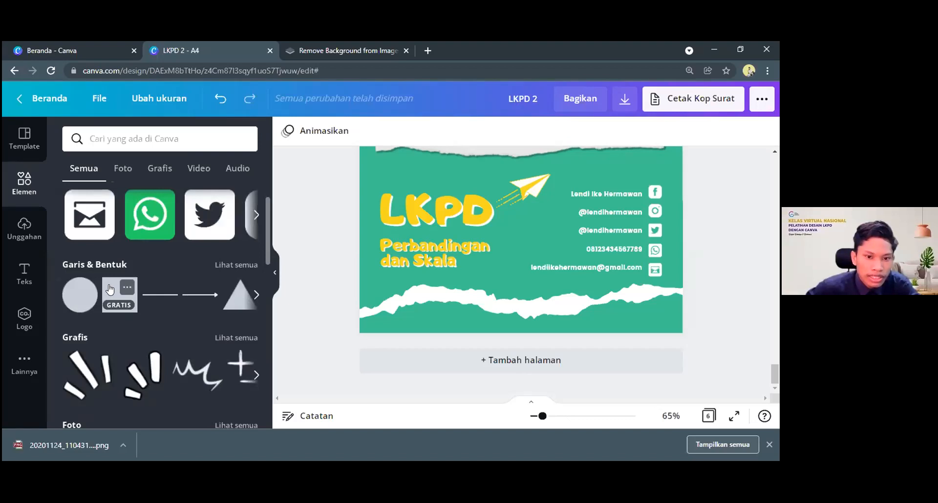
pyautogui.moveTo(531, 178); pyautogui.dragTo(450, 320)
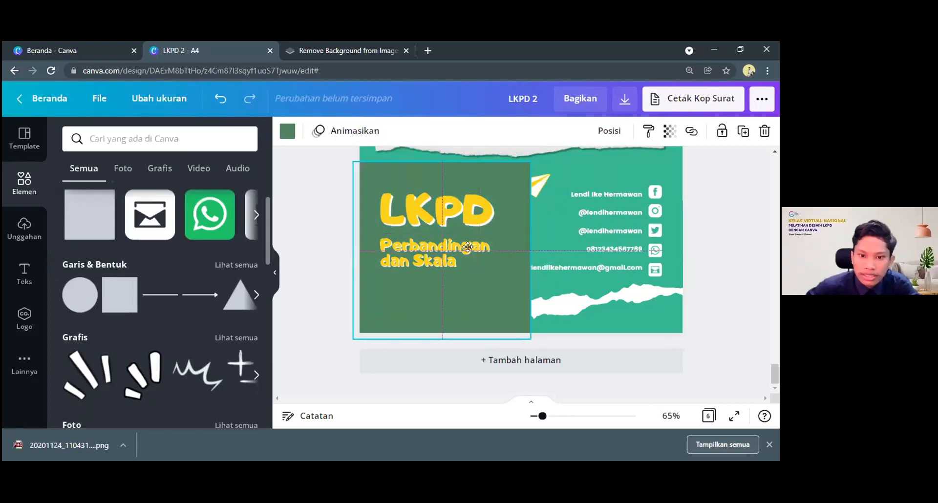
pyautogui.moveTo(452, 205); pyautogui.dragTo(458, 284)
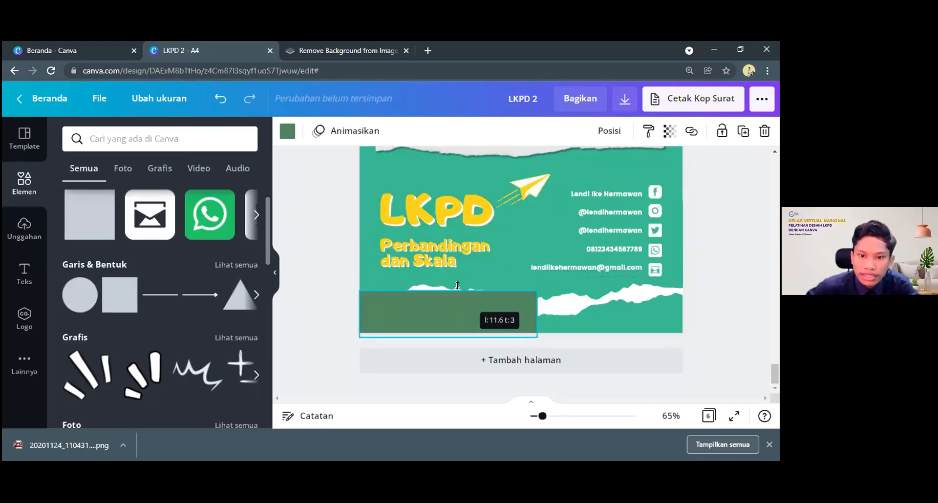
pyautogui.moveTo(533, 312); pyautogui.dragTo(543, 312)
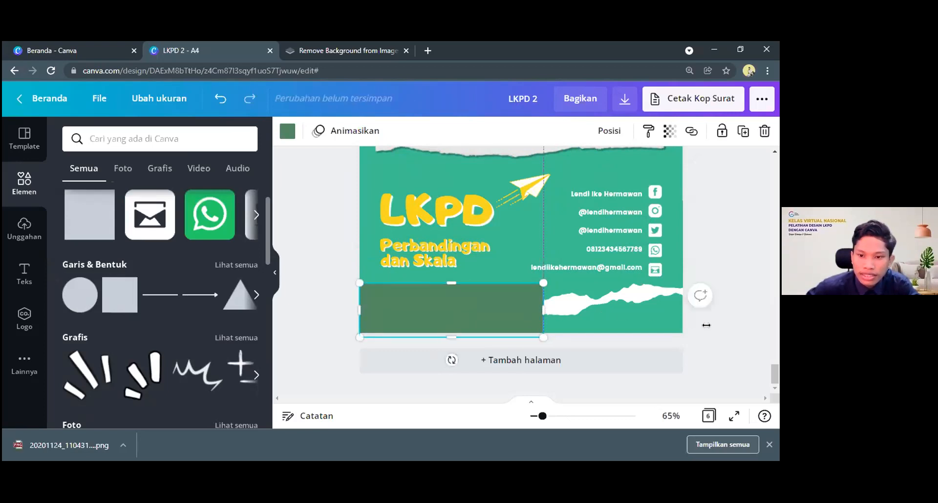
pyautogui.moveTo(707, 325); pyautogui.dragTo(711, 325)
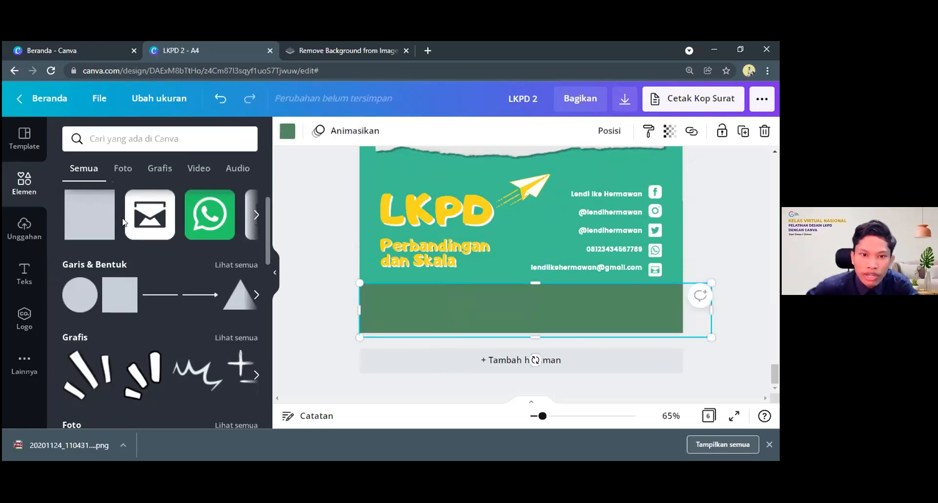
# Colour the bottom rectangle white and send it backward behind the torn-paper strip
pyautogui.click(139, 229)
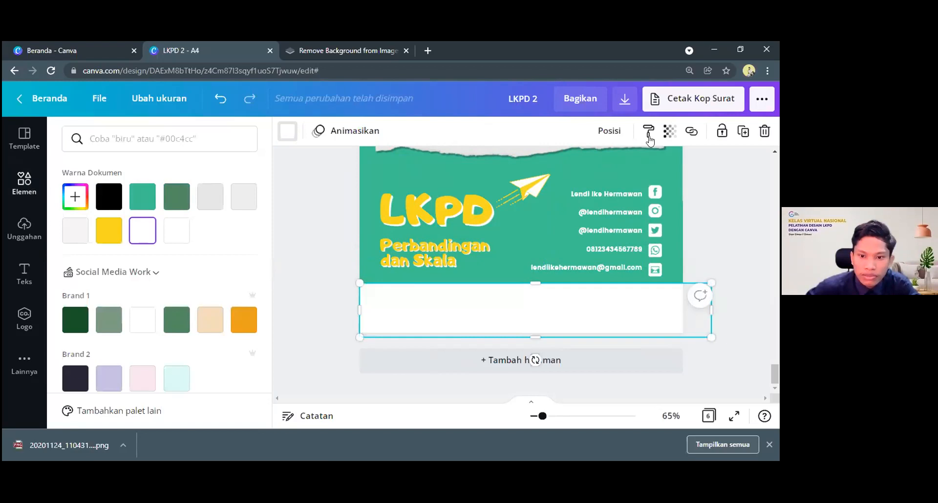
pyautogui.click(609, 131)
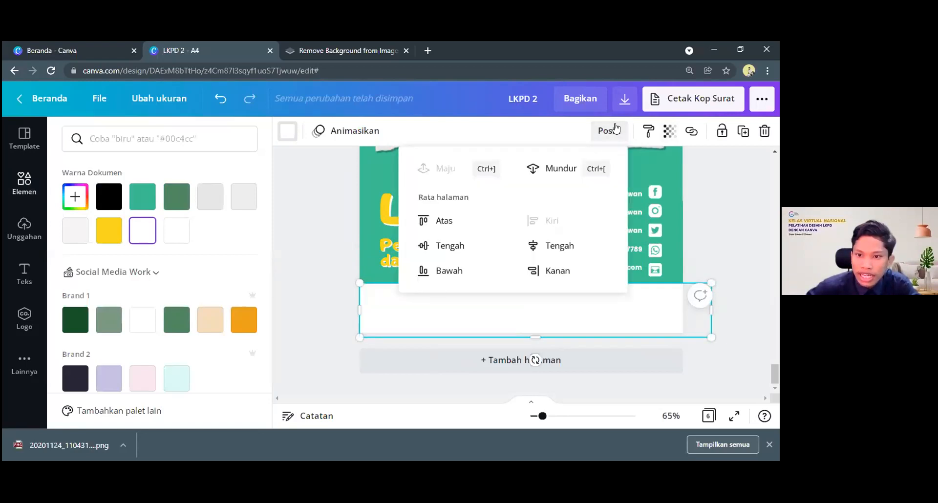
pyautogui.click(559, 167)
pyautogui.click(739, 263)
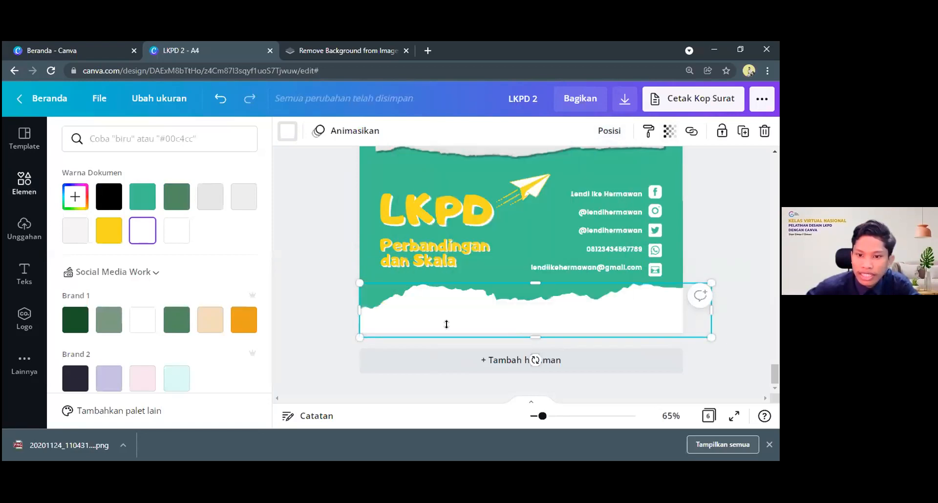
pyautogui.scroll(2, 711, 265)
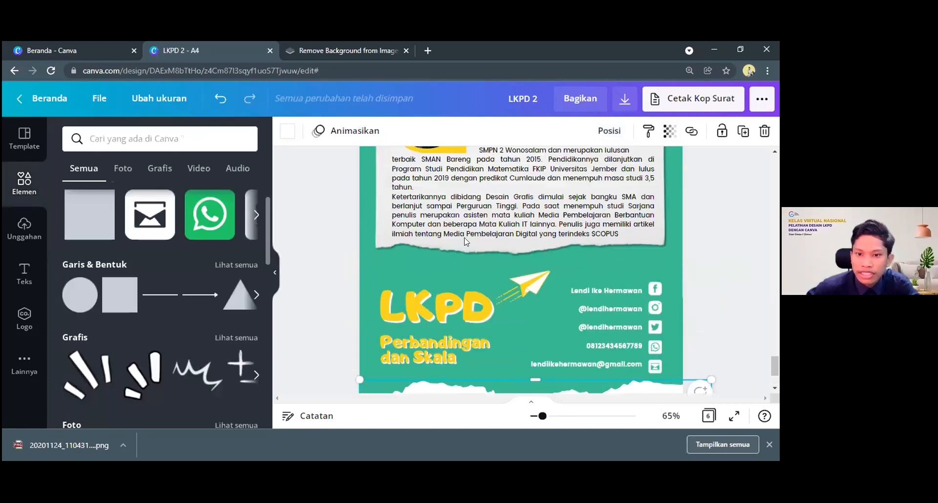
pyautogui.scroll(3, 466, 241)
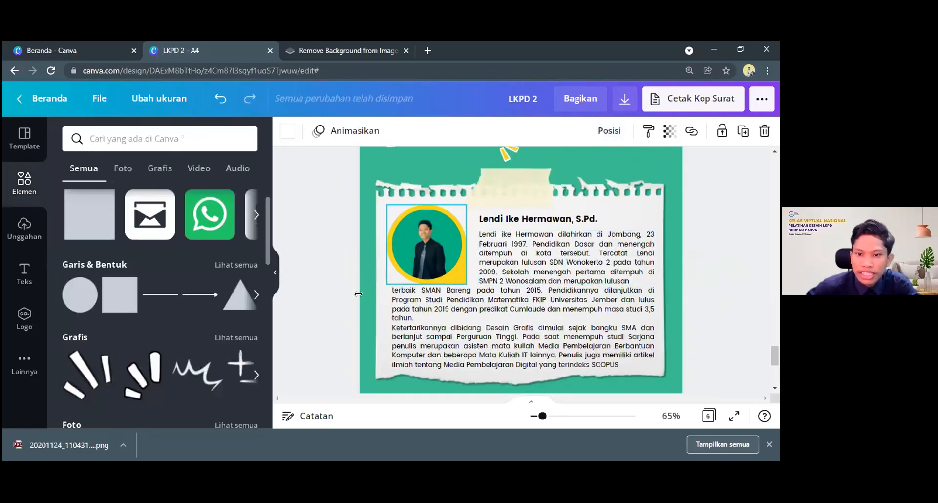
pyautogui.scroll(-5, 455, 304)
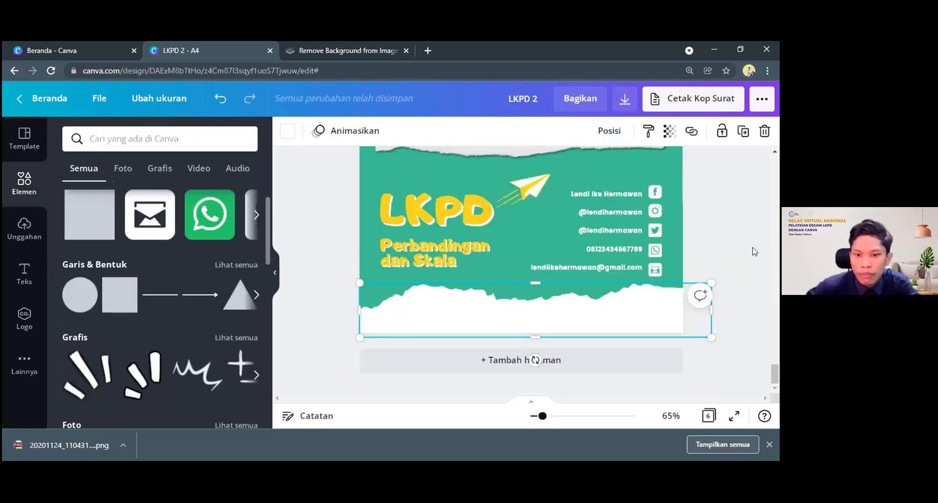
pyautogui.click(727, 316)
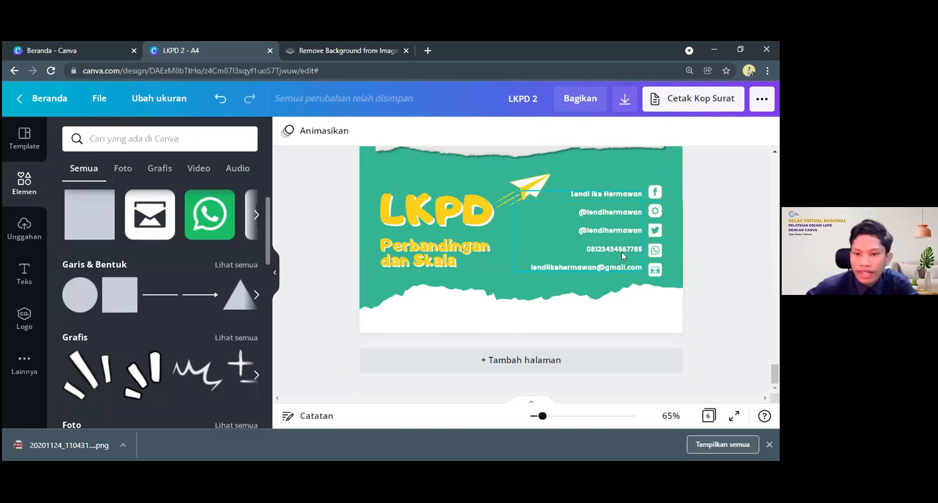
pyautogui.scroll(3, 595, 214)
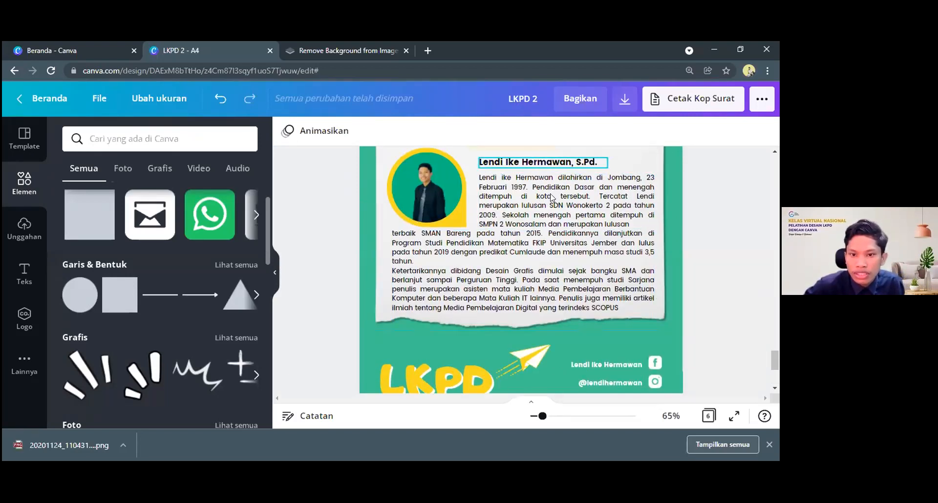
# Copy the biography paragraph's text box to the lower part of the page and replace its text with "Edited by :"
pyautogui.click(551, 197)
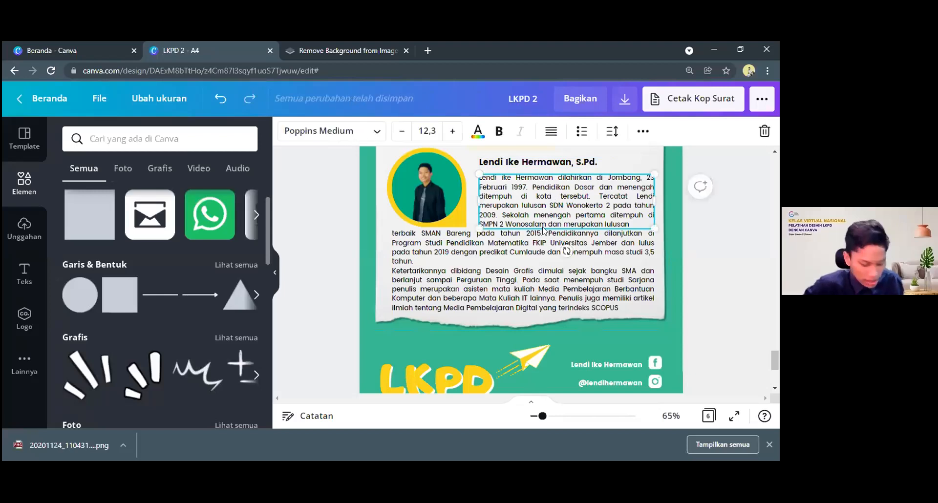
pyautogui.scroll(-3, 503, 314)
pyautogui.moveTo(585, 294); pyautogui.dragTo(422, 283)
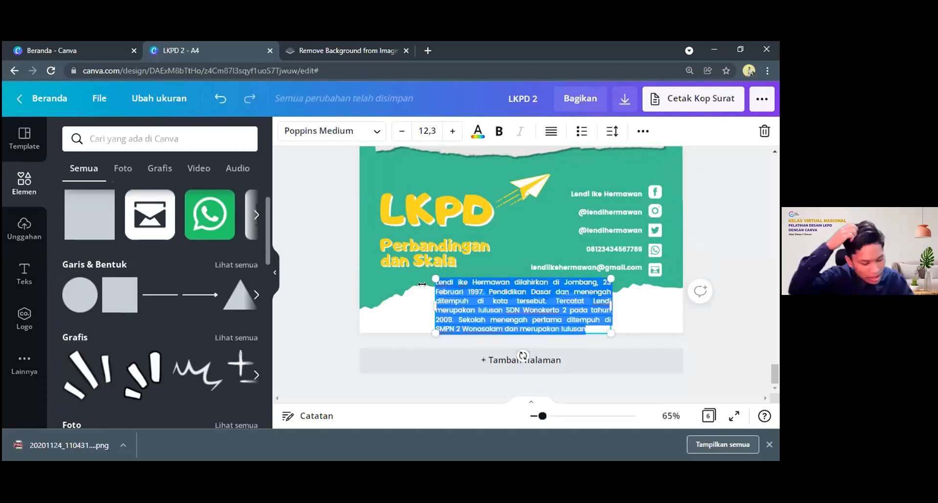
pyautogui.write('Ed')
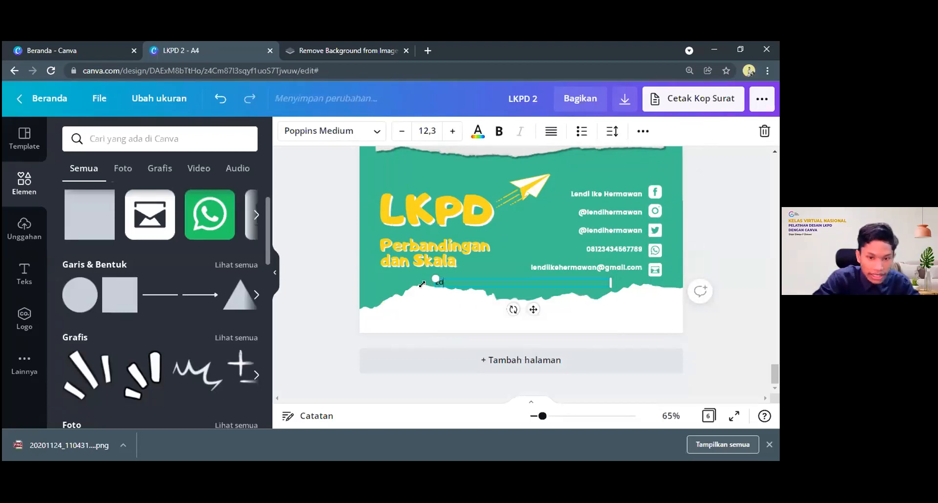
pyautogui.write('ited by :')
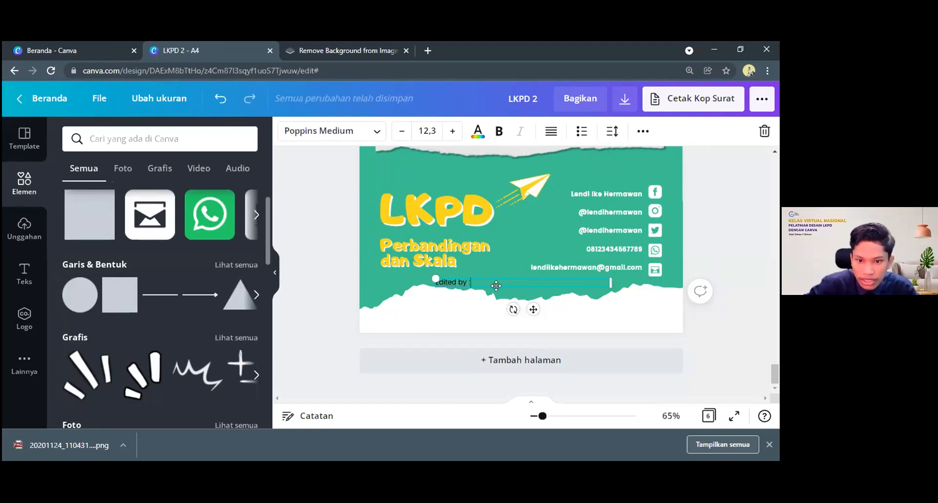
# Move the "Edited by :" line down onto the white strip, starting slightly before the page's centre
pyautogui.moveTo(496, 288); pyautogui.dragTo(532, 320)
pyautogui.moveTo(613, 316); pyautogui.dragTo(637, 317)
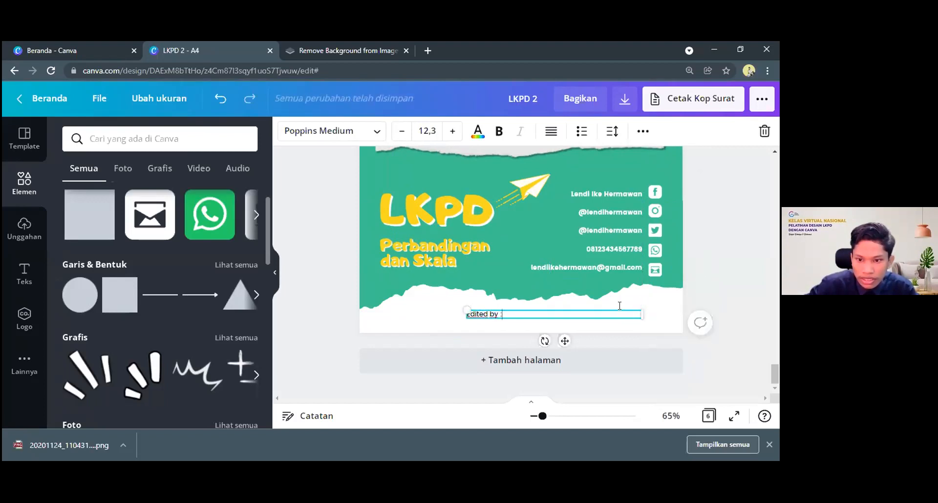
pyautogui.click(427, 337)
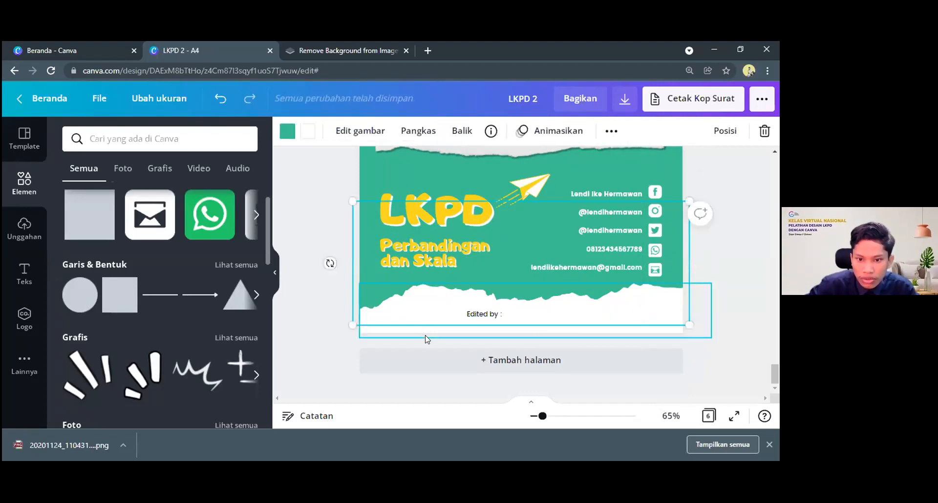
pyautogui.click(283, 214)
# Search the element library for "canva" and look through the results for a Canva logo
pyautogui.click(131, 140)
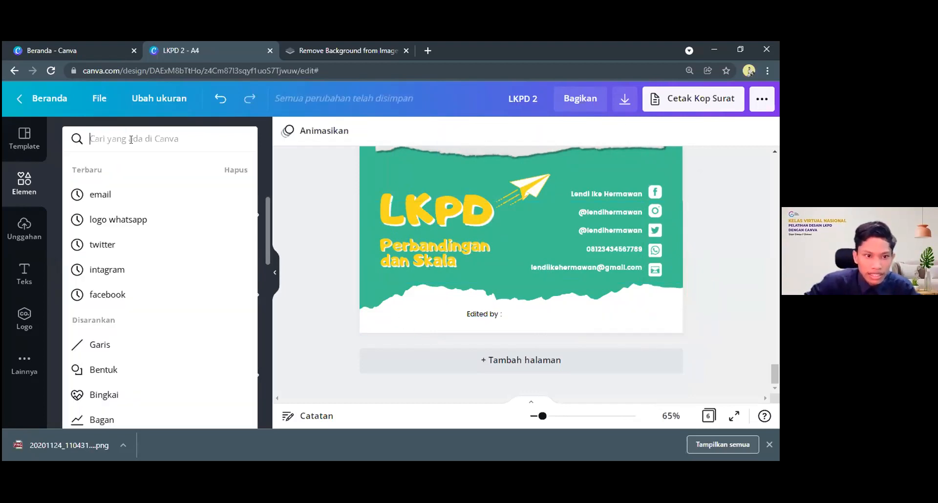
pyautogui.write('canva')
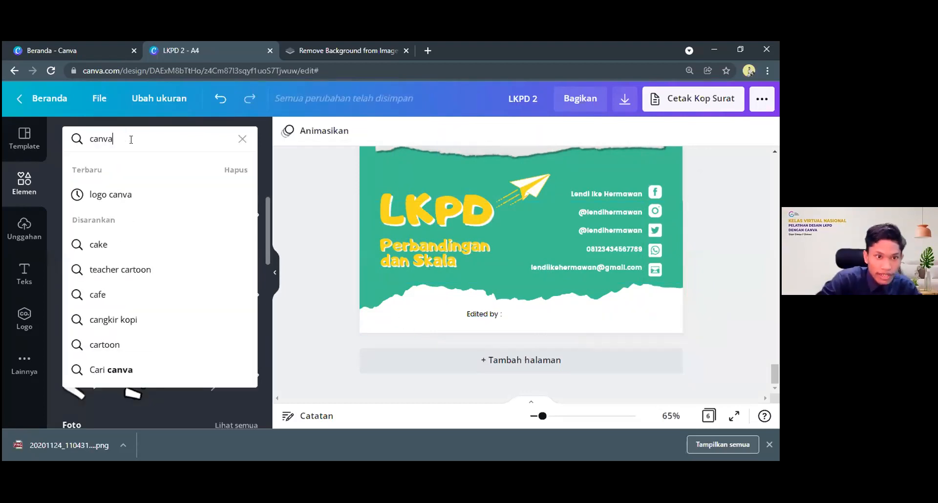
pyautogui.press('Return')
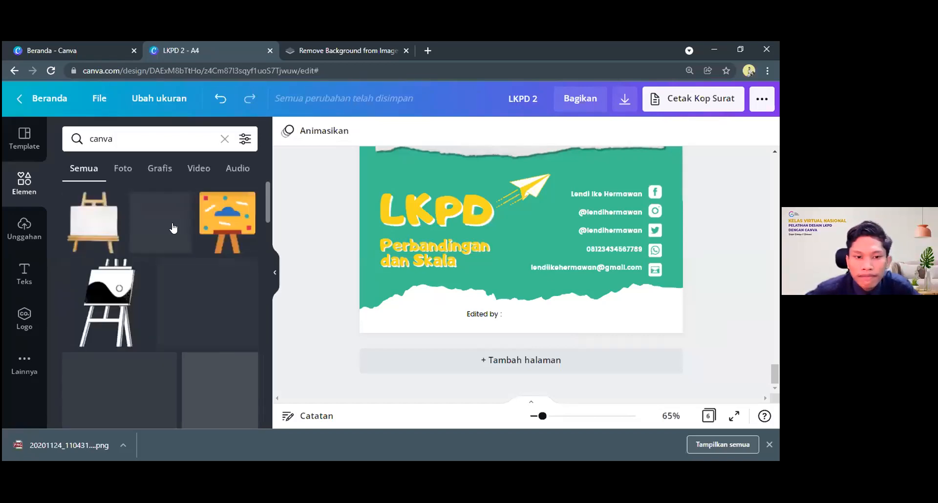
pyautogui.scroll(-5, 80, 231)
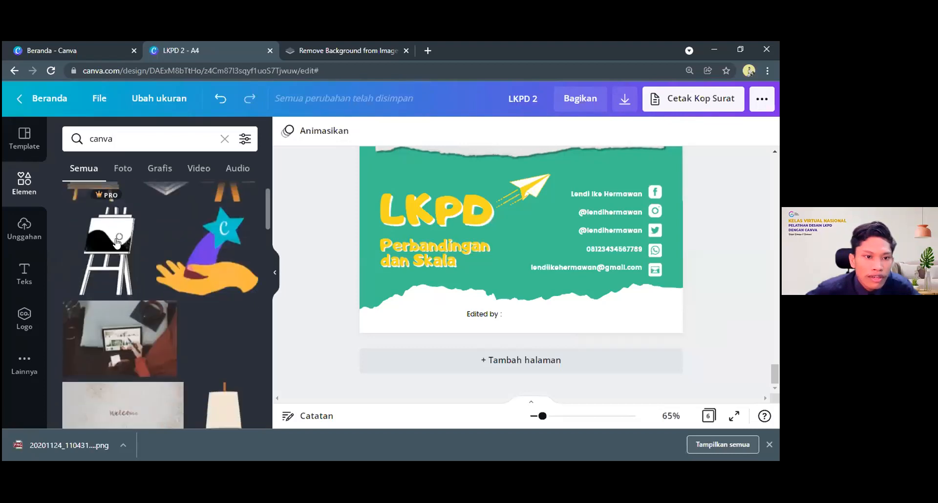
pyautogui.click(86, 139)
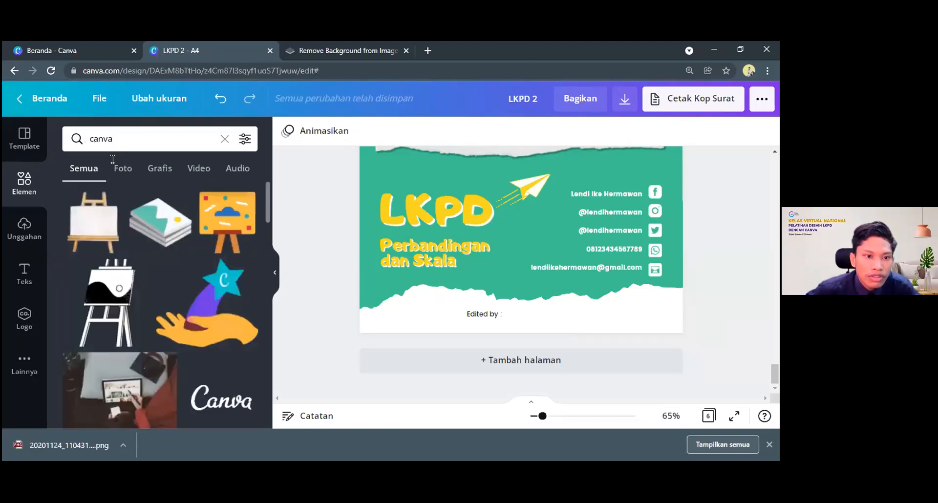
pyautogui.scroll(-5, 203, 300)
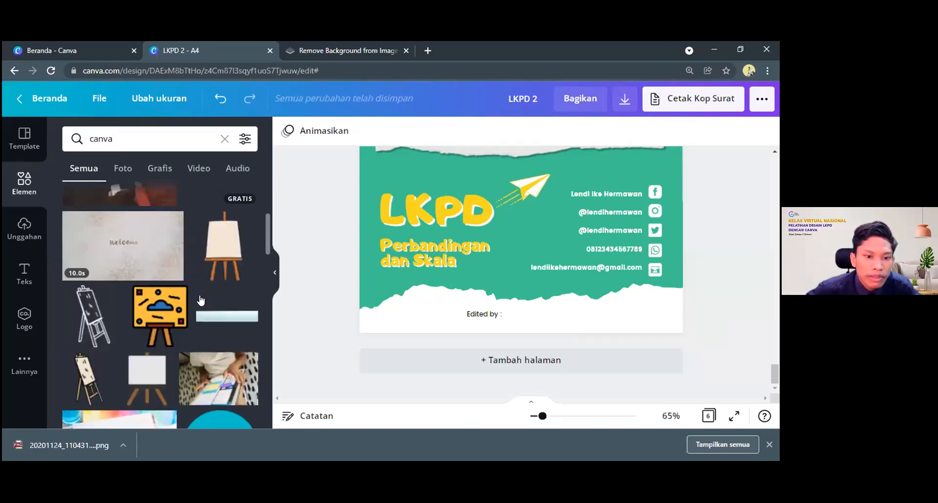
pyautogui.scroll(-4, 201, 301)
# Search for "logo canva" among the graphics and insert the blue-purple gradient Canva wordmark
pyautogui.click(88, 142)
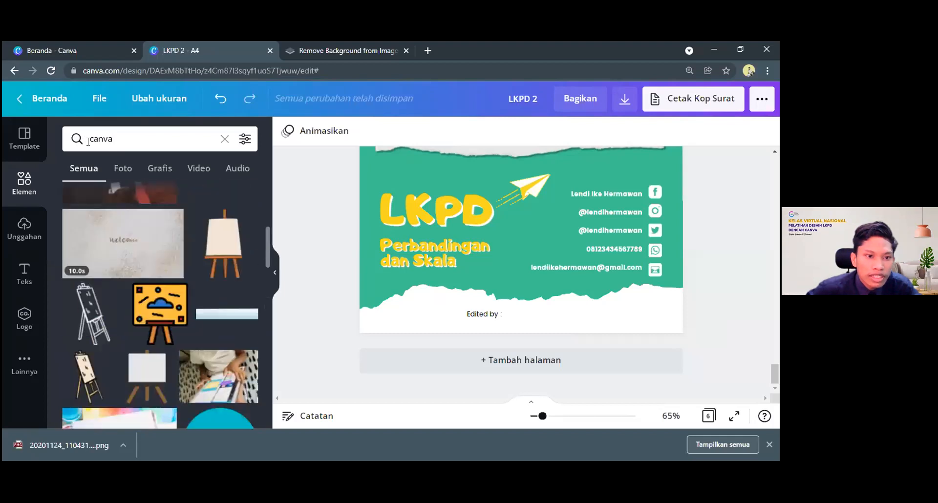
pyautogui.write('logo')
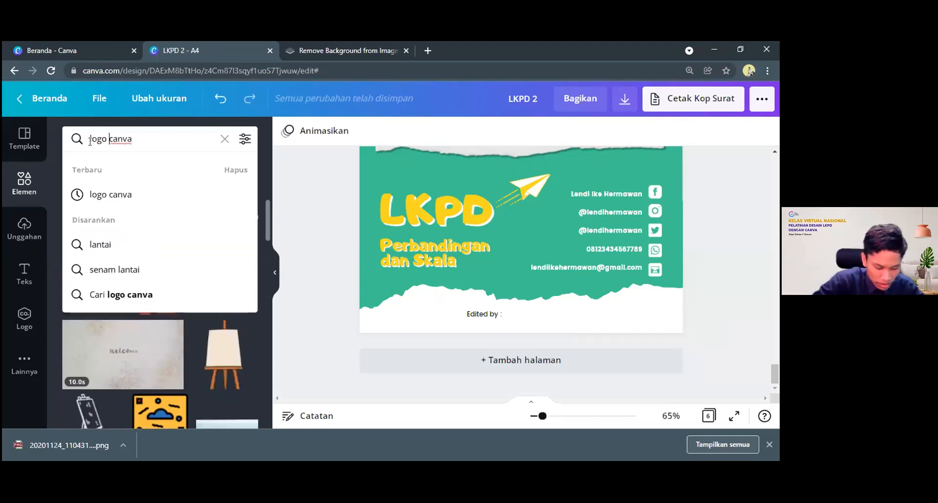
pyautogui.press('Return')
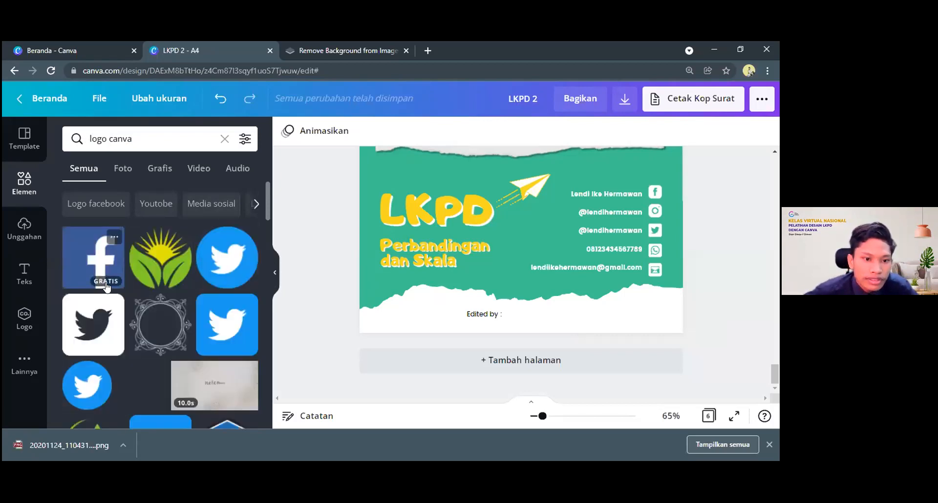
pyautogui.scroll(-5, 98, 274)
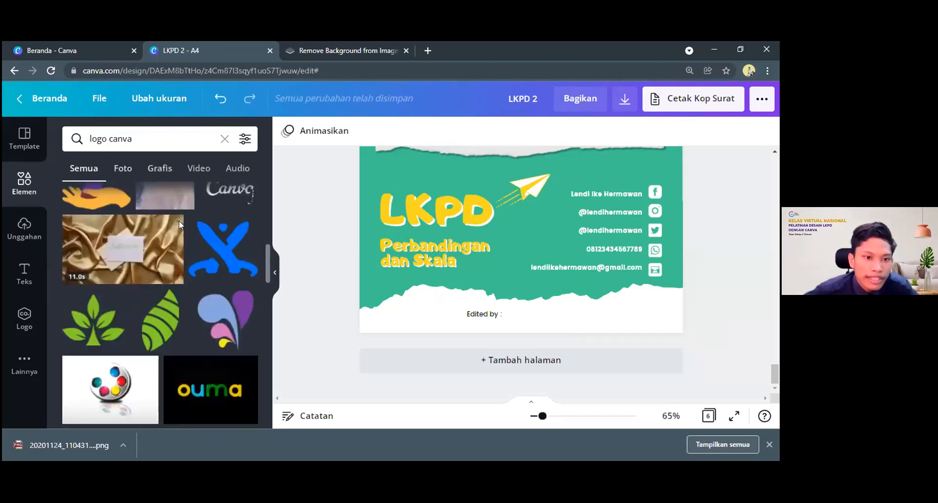
pyautogui.click(160, 169)
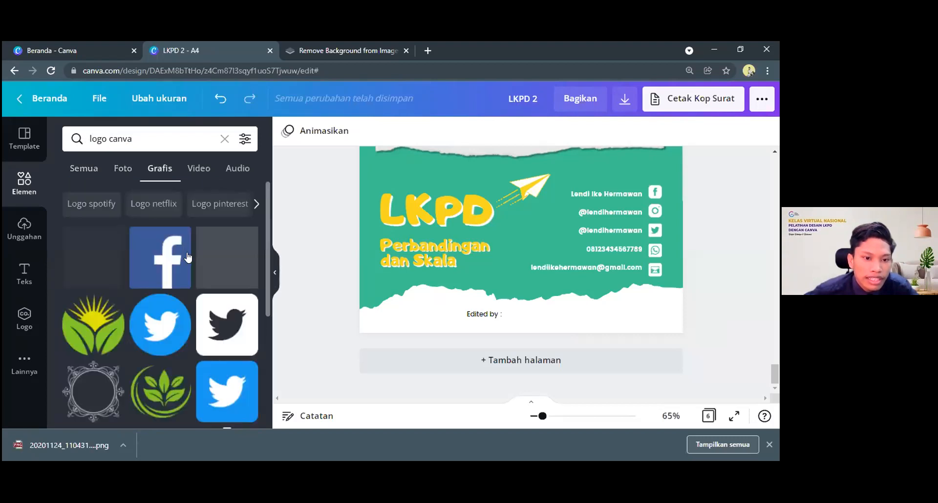
pyautogui.scroll(-4, 192, 274)
pyautogui.scroll(-3, 165, 325)
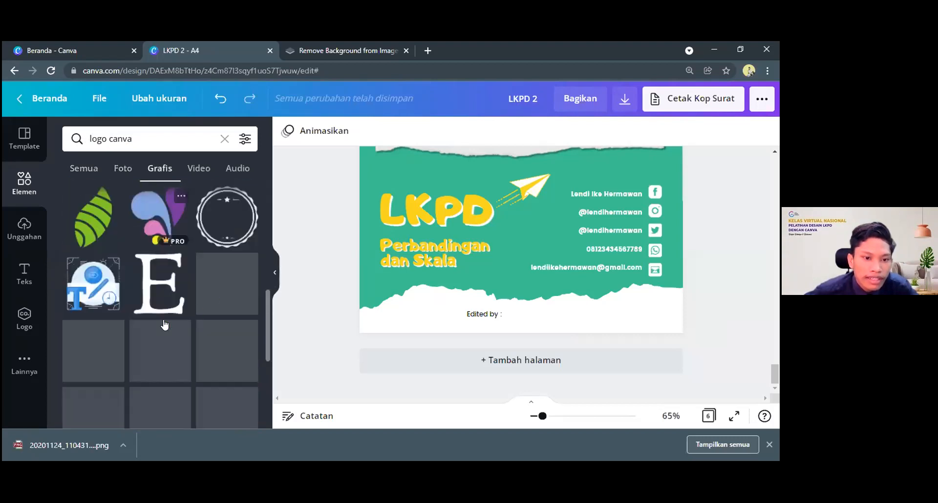
pyautogui.scroll(-1, 156, 283)
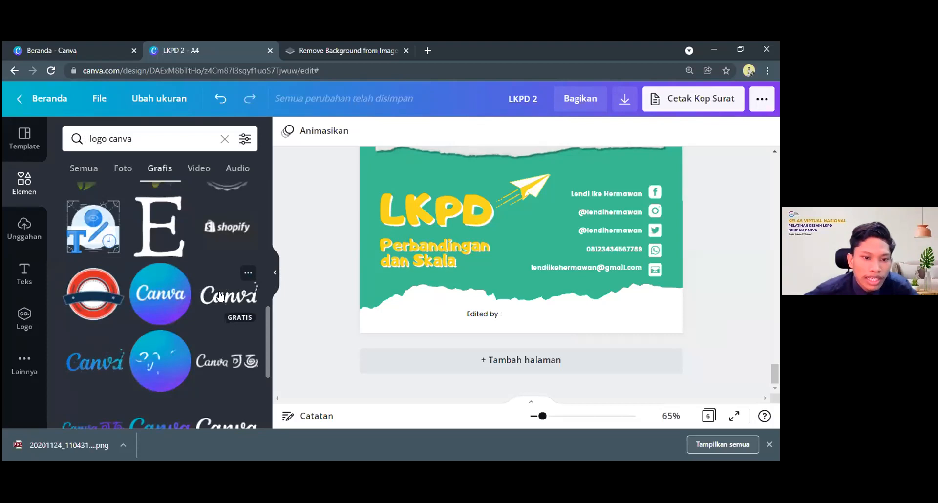
pyautogui.scroll(-1, 202, 243)
pyautogui.scroll(-1, 212, 242)
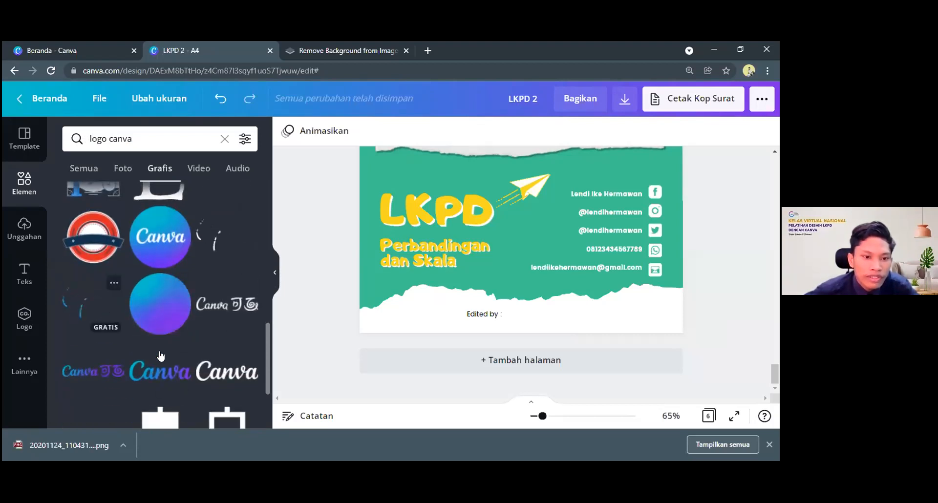
pyautogui.scroll(-1, 163, 343)
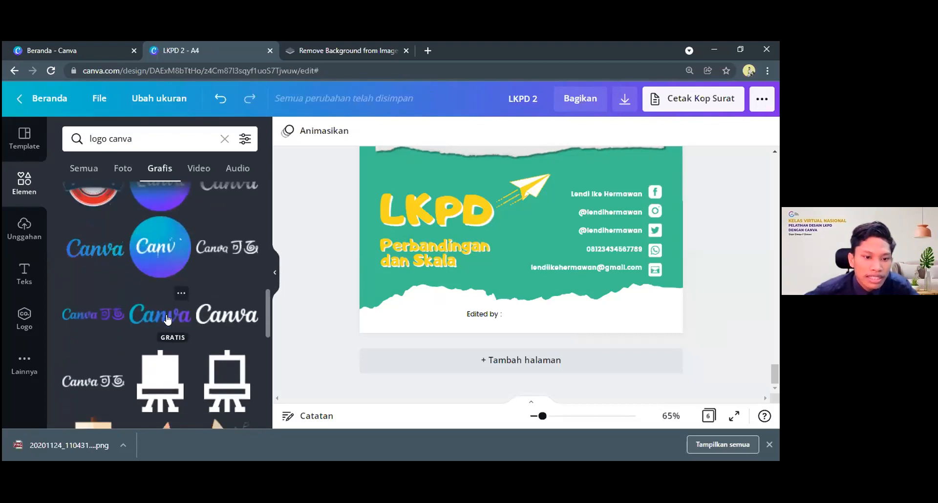
pyautogui.click(184, 311)
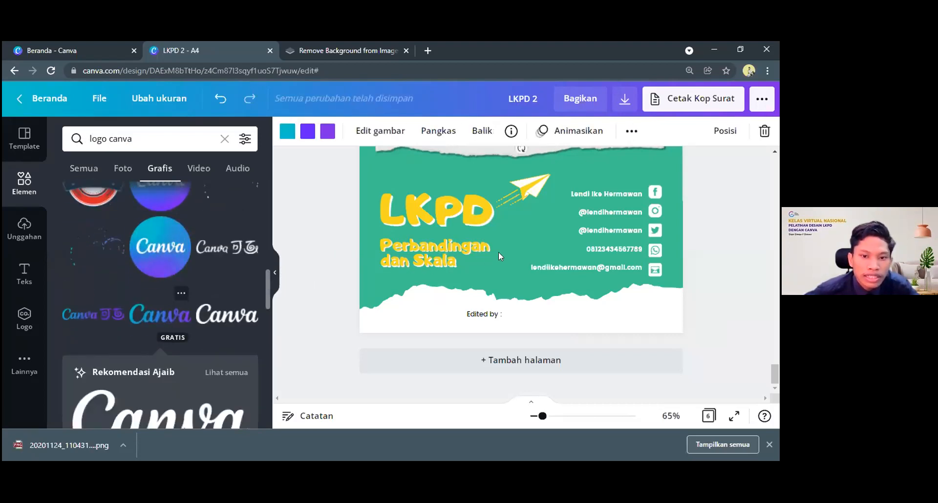
# Move the Canva logo onto the white bottom strip and shrink it to fit beside the "Edited by :" text
pyautogui.moveTo(531, 362); pyautogui.dragTo(557, 424)
pyautogui.scroll(-3, 544, 352)
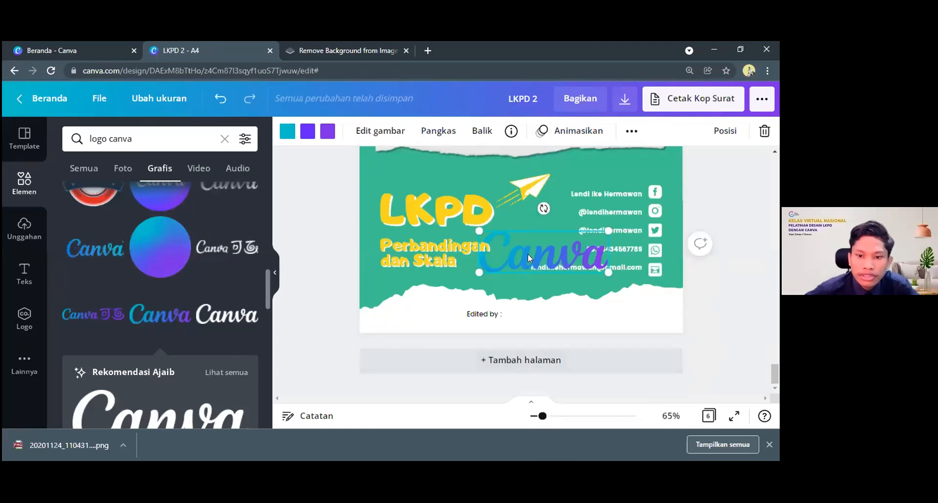
pyautogui.moveTo(527, 254); pyautogui.dragTo(571, 320)
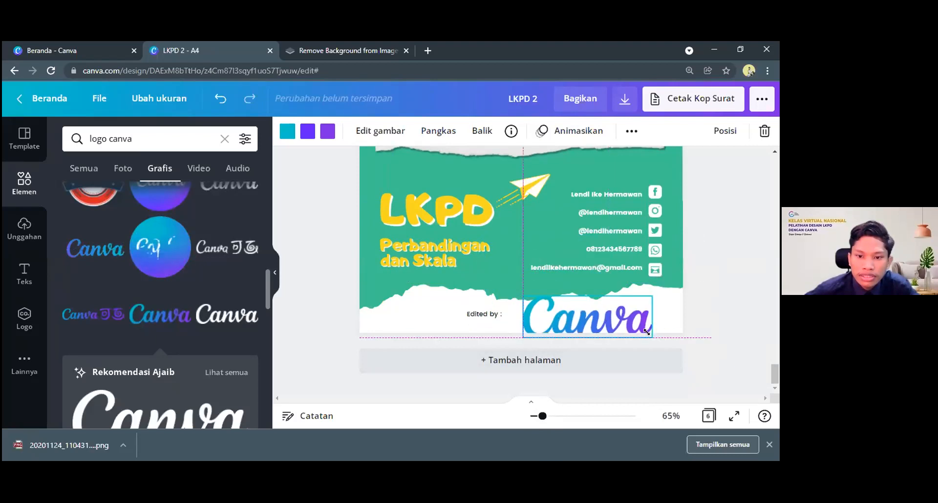
pyautogui.moveTo(650, 338); pyautogui.dragTo(540, 313)
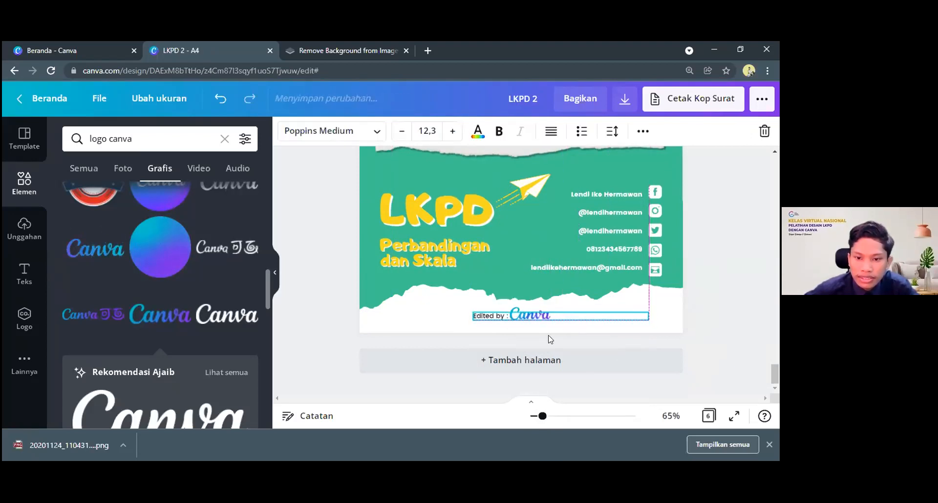
# Nudge the small Canva logo to leave a slight gap after "Edited by :" and line it up with the text
pyautogui.click(534, 309)
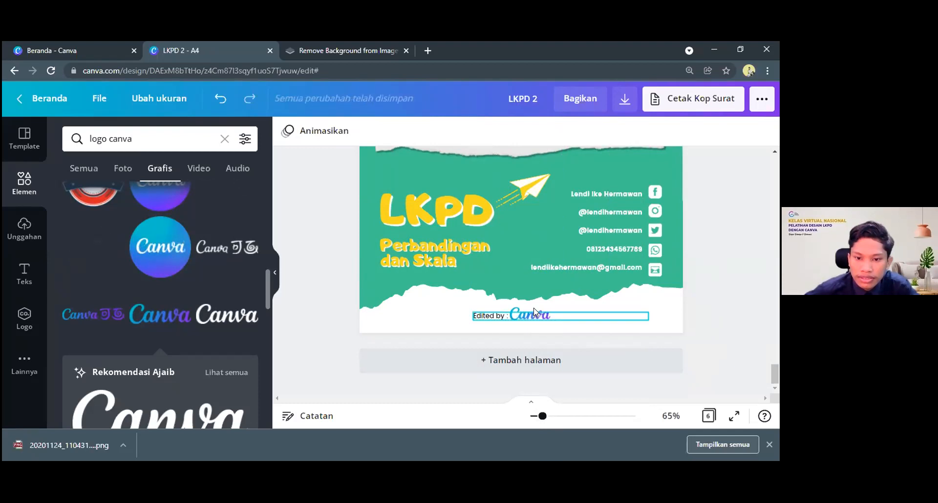
pyautogui.moveTo(533, 308); pyautogui.dragTo(538, 310)
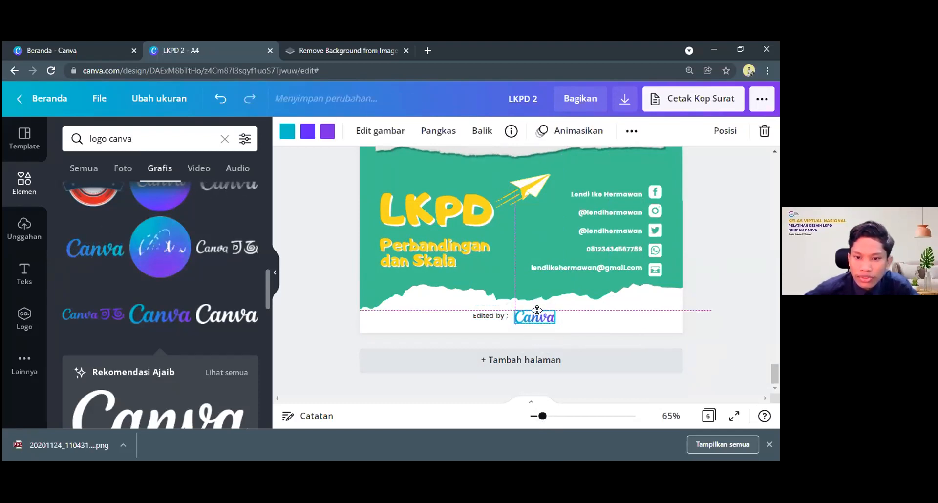
pyautogui.click(626, 342)
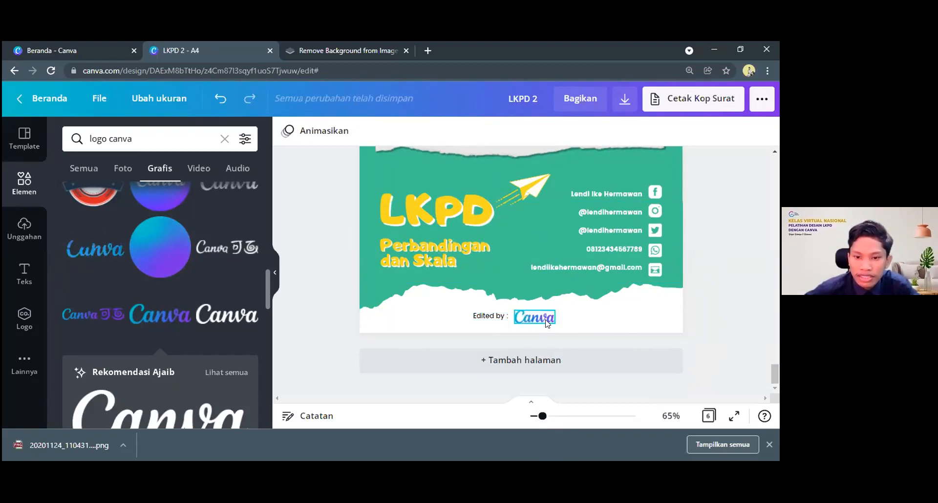
pyautogui.click(577, 318)
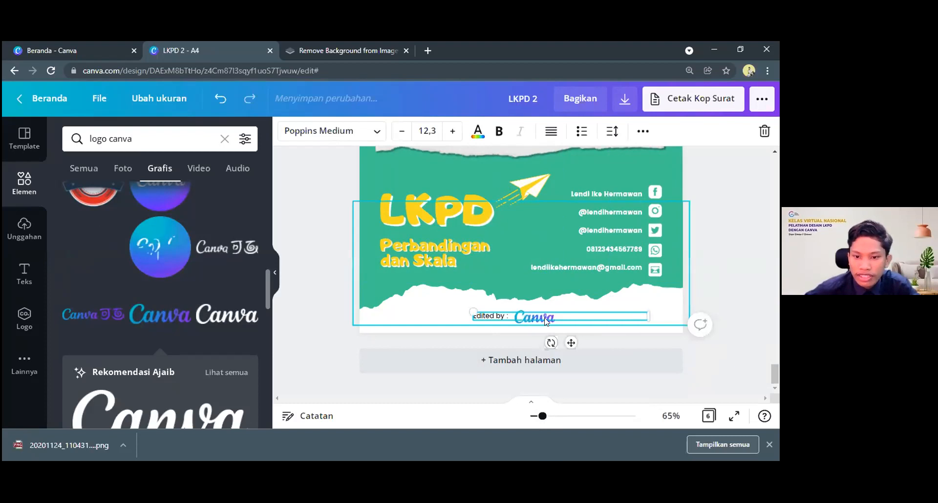
pyautogui.click(594, 340)
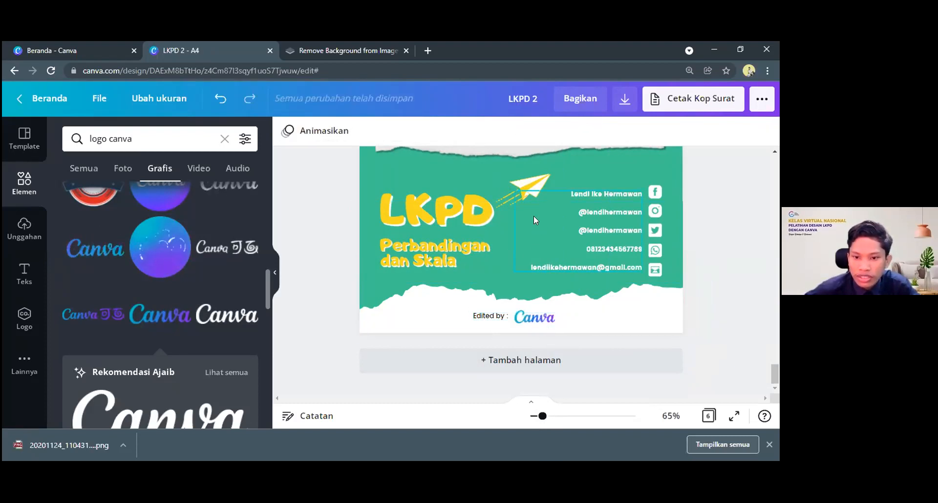
# Recolour all three gradient colours of the Canva logo to the document's green
pyautogui.click(544, 321)
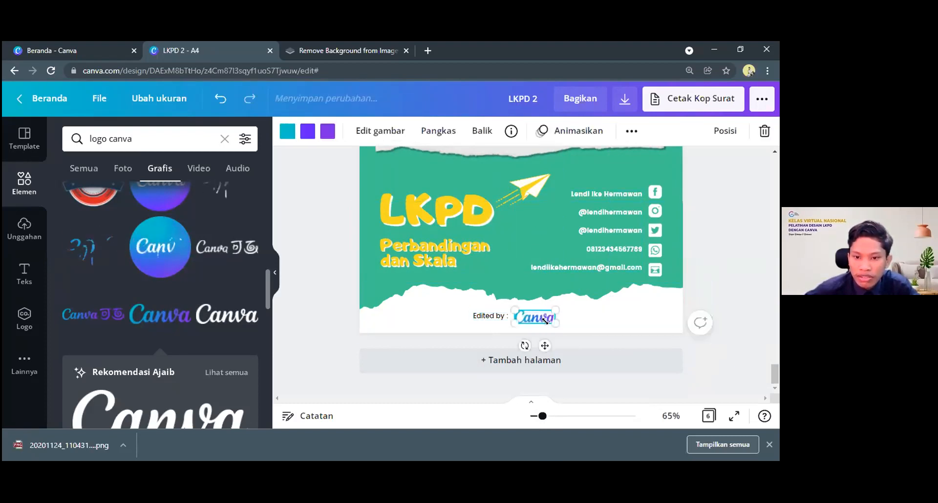
pyautogui.click(288, 131)
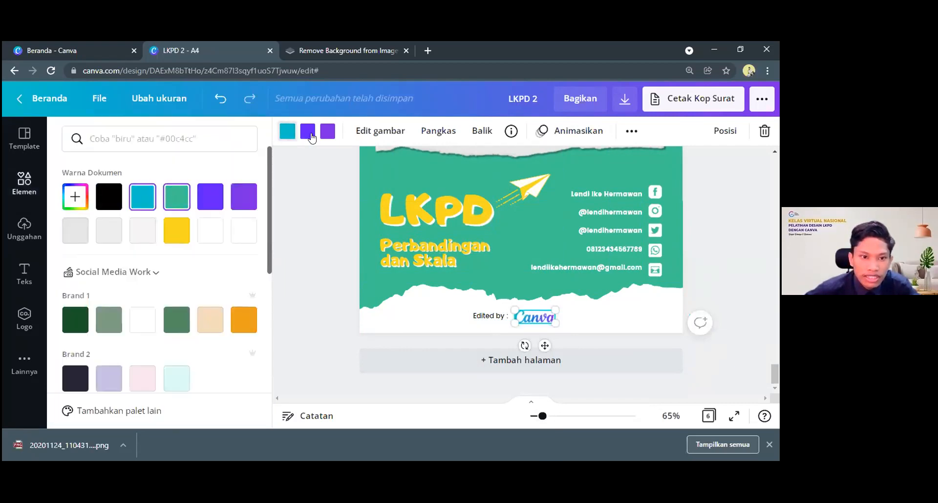
pyautogui.click(309, 131)
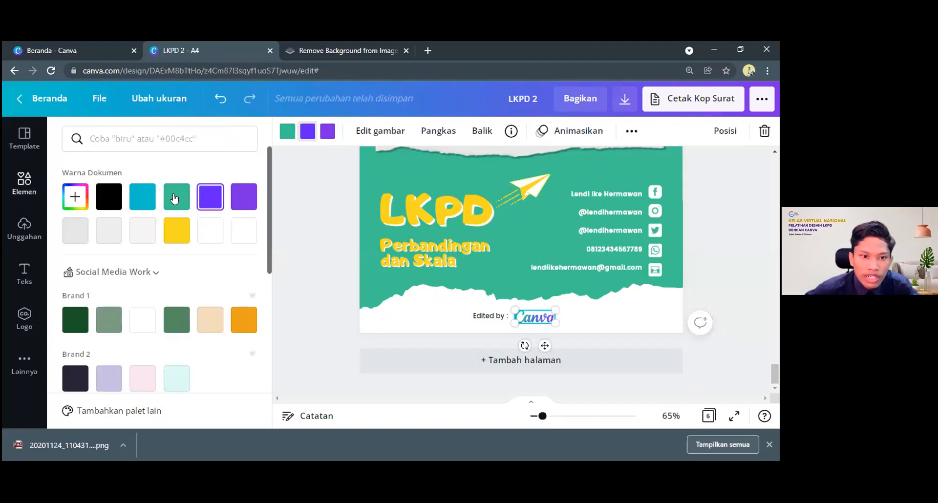
pyautogui.click(174, 198)
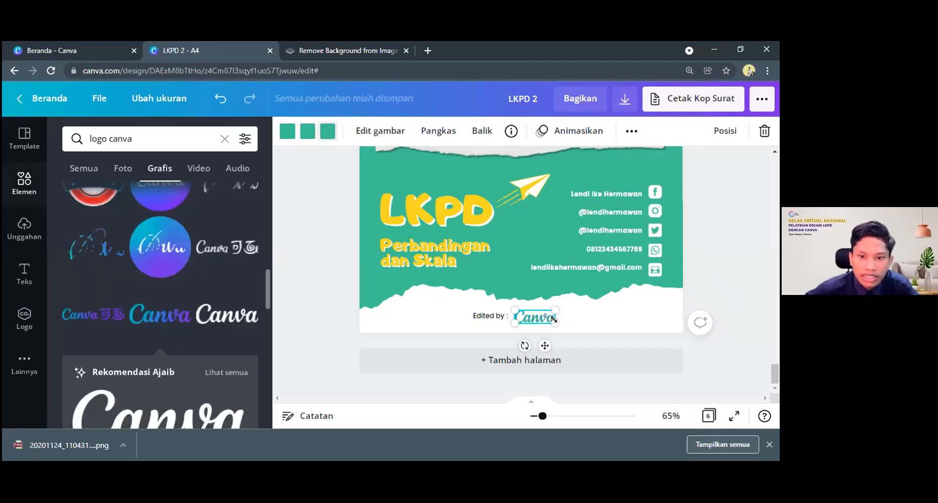
pyautogui.click(454, 343)
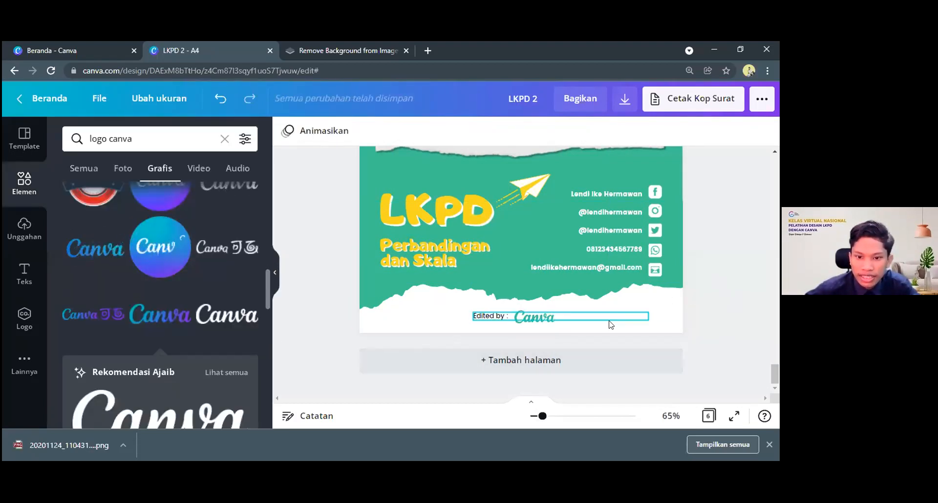
# Review the Biografi page's layout from the bottom credit up to the heading, including the end of the preceding page
pyautogui.scroll(1, 611, 334)
pyautogui.scroll(2, 609, 333)
pyautogui.scroll(5, 607, 338)
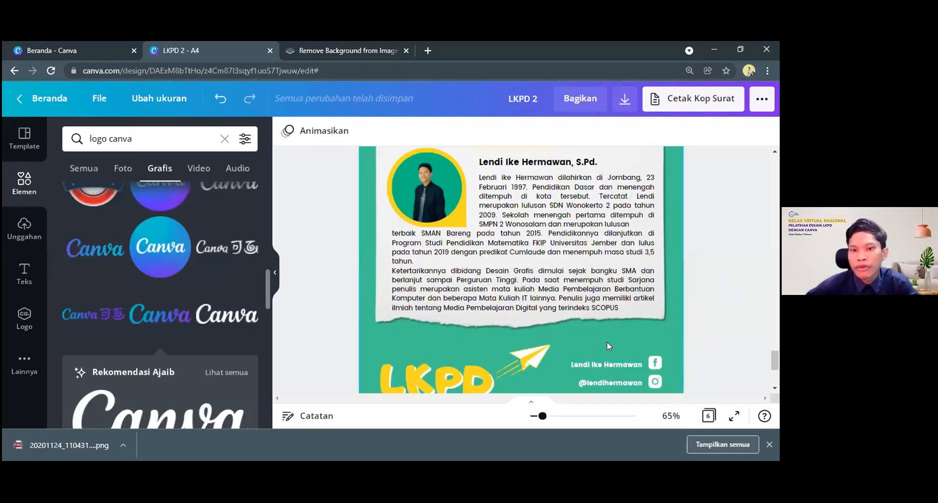
pyautogui.scroll(2, 592, 313)
pyautogui.scroll(-2, 614, 248)
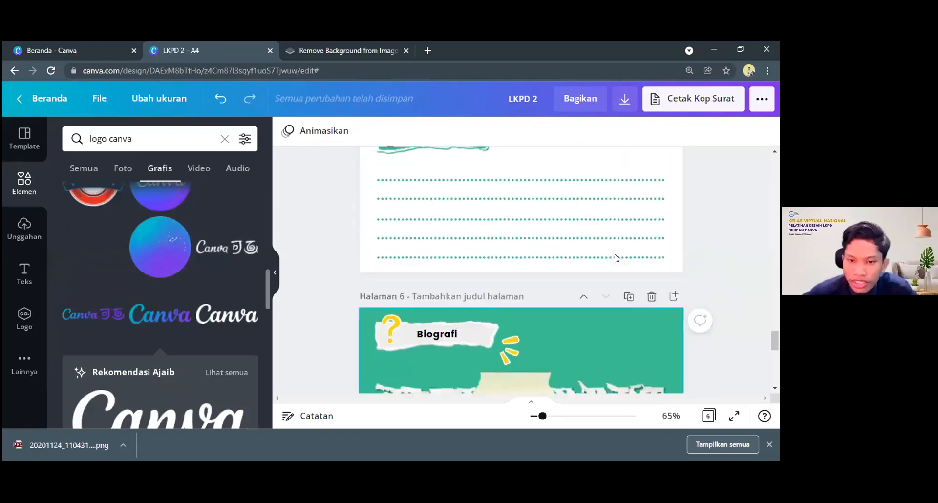
pyautogui.scroll(2, 616, 258)
pyautogui.scroll(2, 606, 271)
pyautogui.scroll(-7, 591, 238)
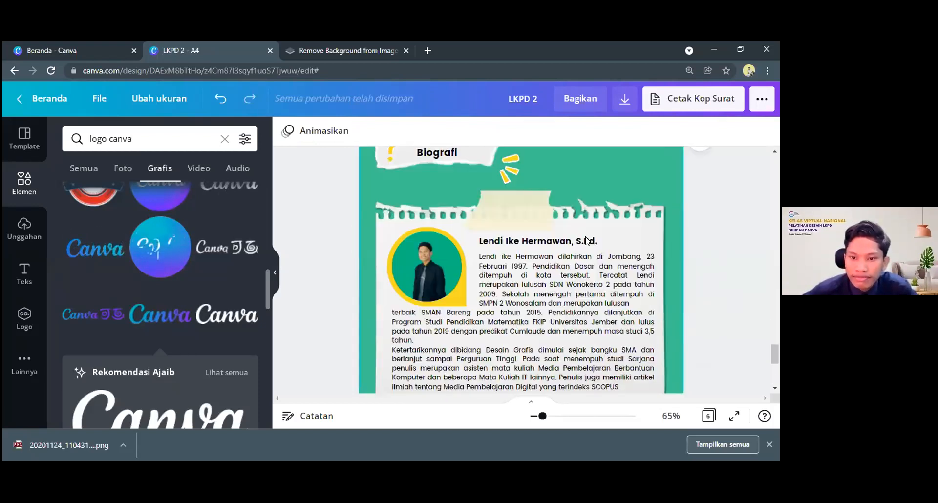
pyautogui.scroll(2, 527, 218)
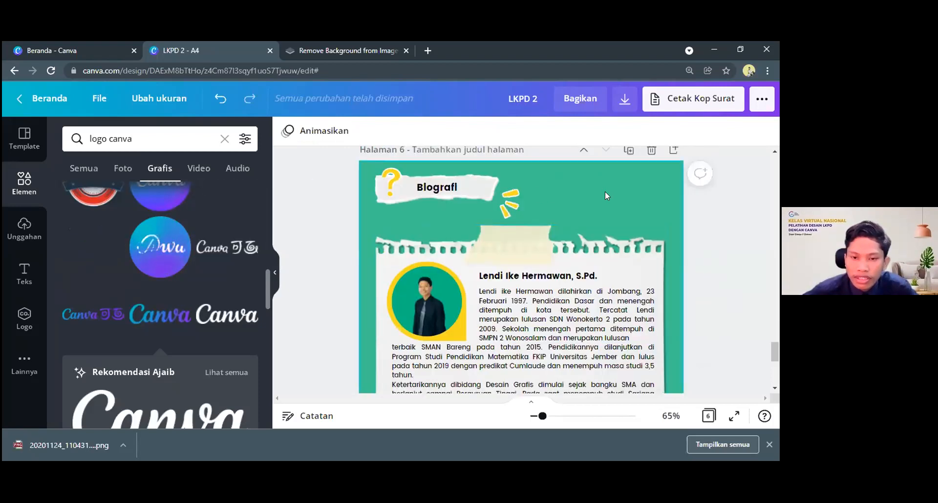
pyautogui.scroll(1, 619, 215)
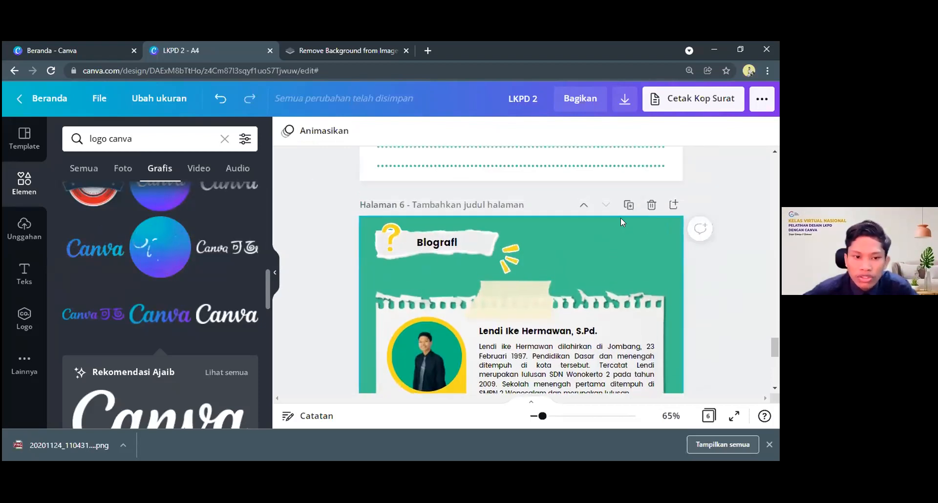
pyautogui.scroll(-1, 739, 285)
# Copy the paper plane with its dashed trail from the cover page and place it in the Biografi page's upper-right area, opposite the heading
pyautogui.moveTo(775, 352); pyautogui.dragTo(768, 166)
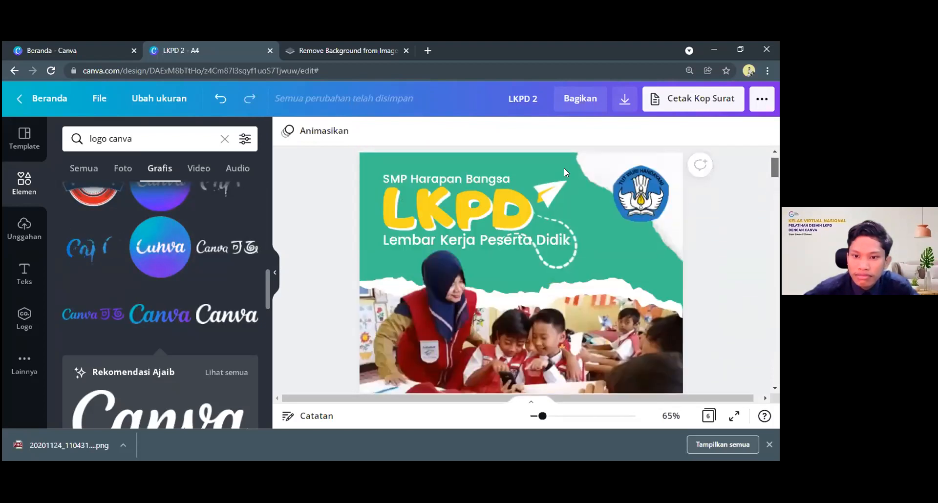
pyautogui.click(533, 187)
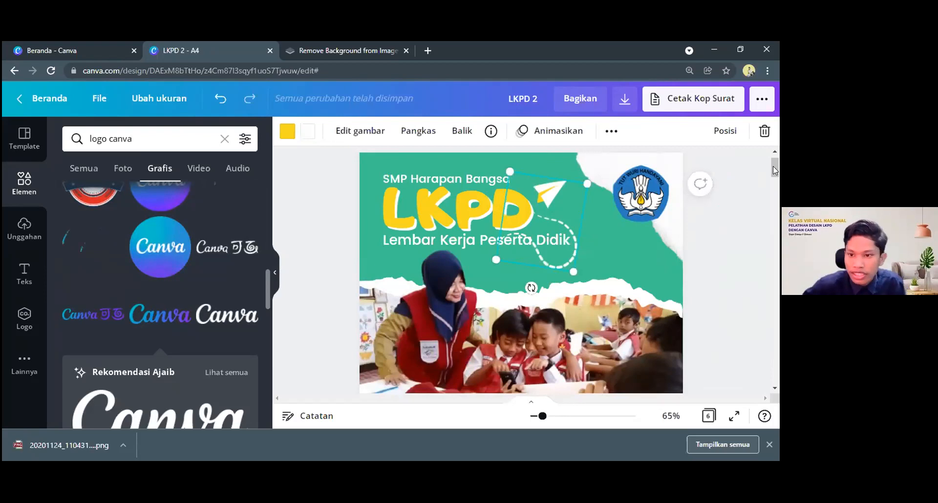
pyautogui.click(775, 367)
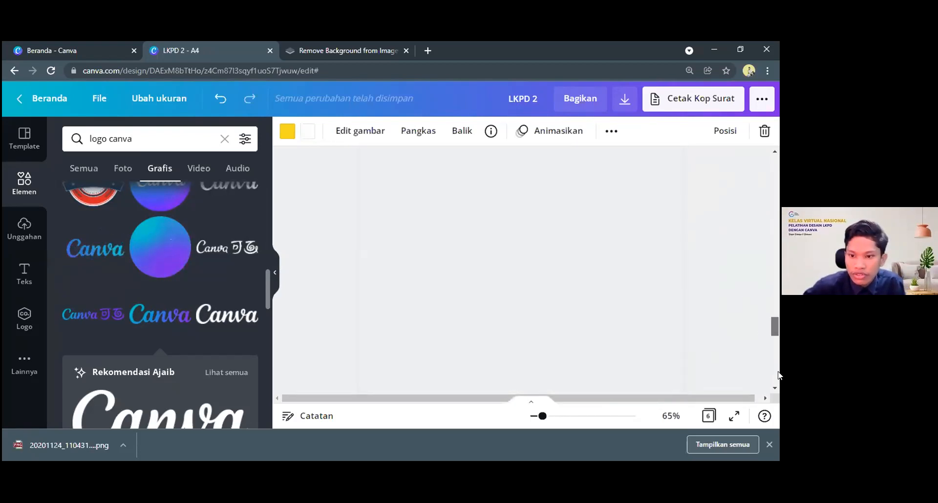
pyautogui.moveTo(778, 371); pyautogui.dragTo(777, 343)
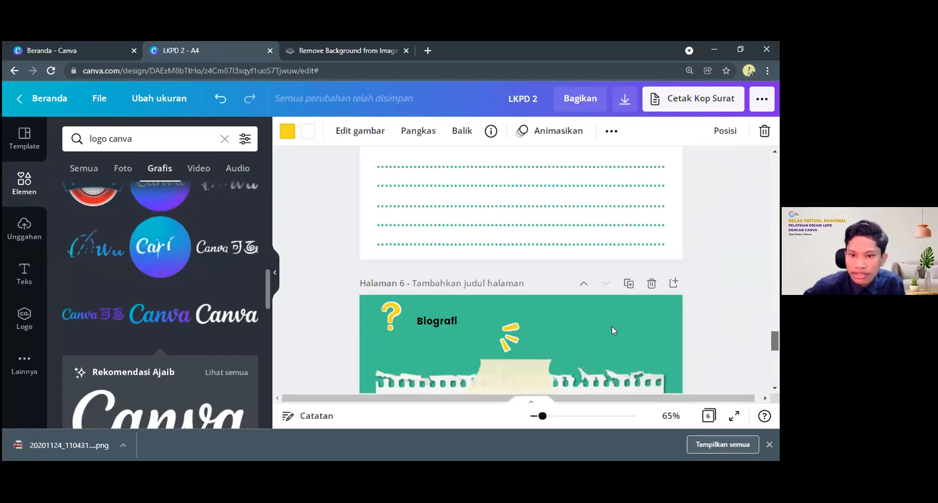
pyautogui.click(613, 334)
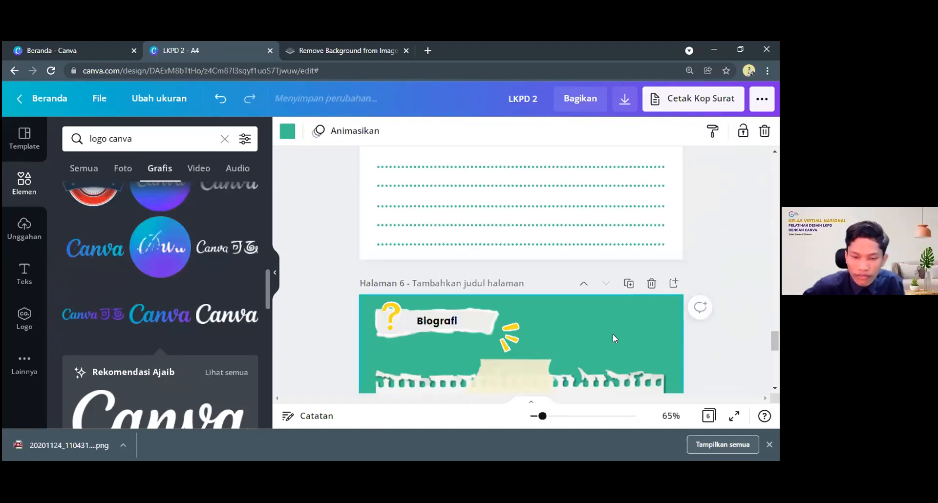
pyautogui.hotkey('ctrl', 'v')
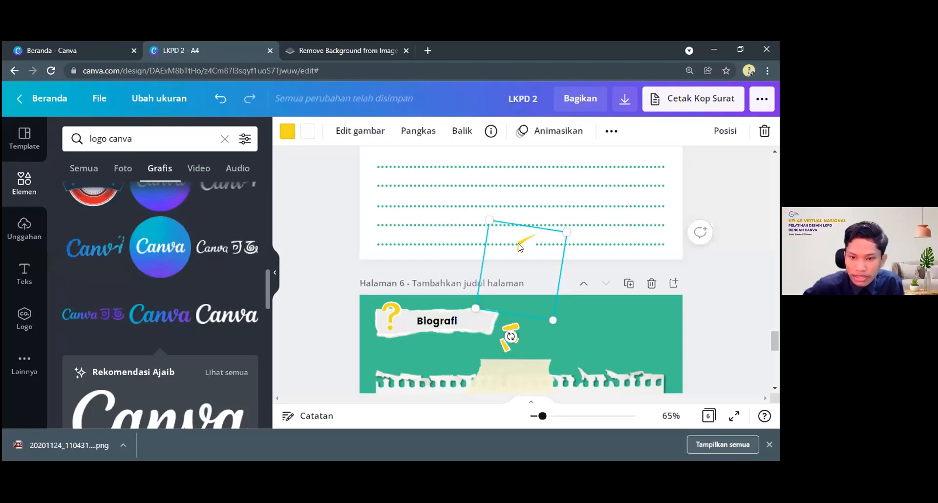
pyautogui.click(581, 307)
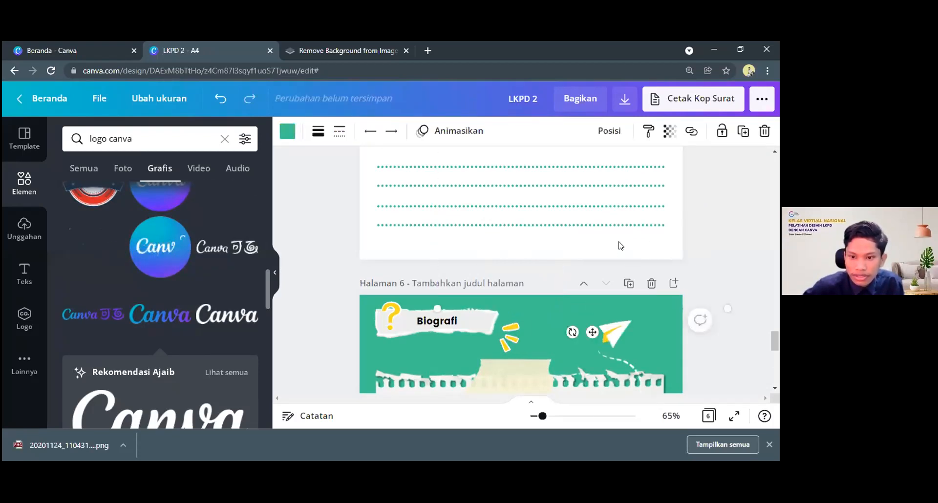
pyautogui.scroll(-2, 614, 235)
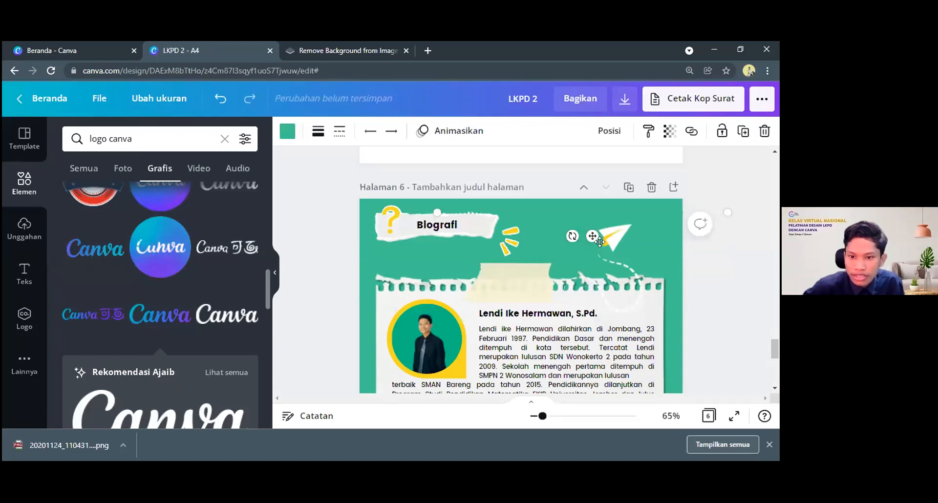
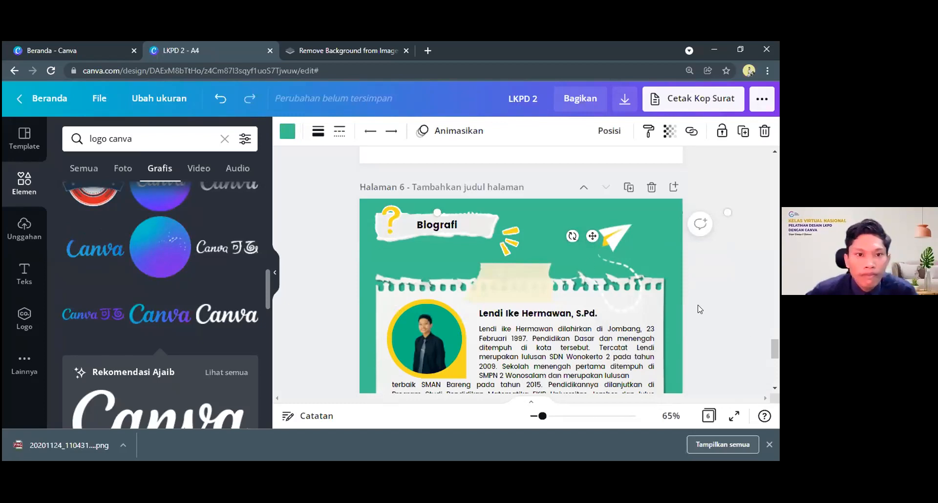
# Reposition the paper plane with its dashed trail in the Biografi page's upper-right area so the trail reaches the torn-paper edge
pyautogui.click(603, 238)
pyautogui.scroll(-1, 603, 239)
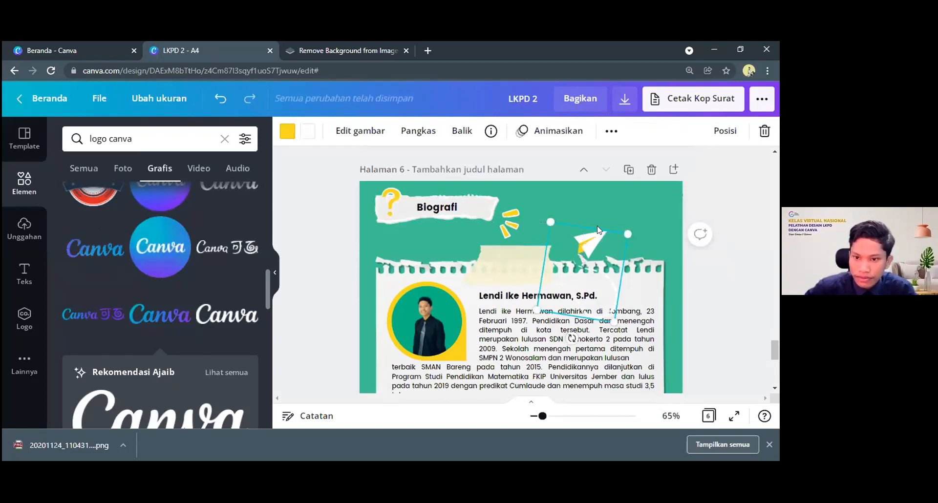
pyautogui.scroll(-3, 590, 247)
pyautogui.scroll(1, 601, 221)
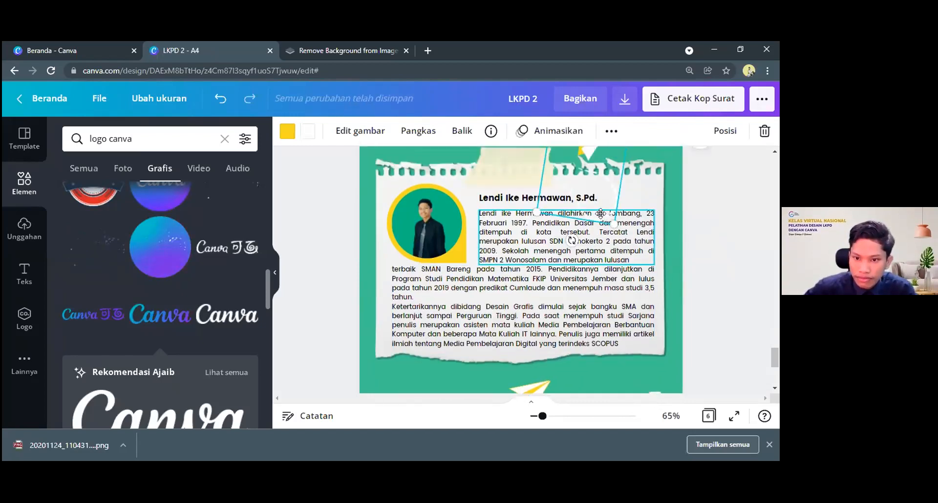
pyautogui.scroll(2, 601, 213)
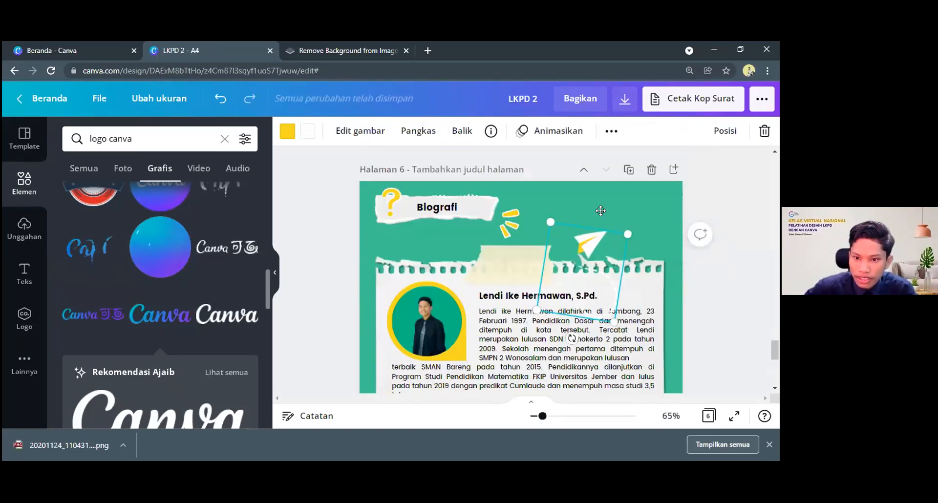
pyautogui.click(707, 278)
# Review the whole Biografi page, from the heading and biography text to the contact details and Canva credit
pyautogui.scroll(-1, 532, 303)
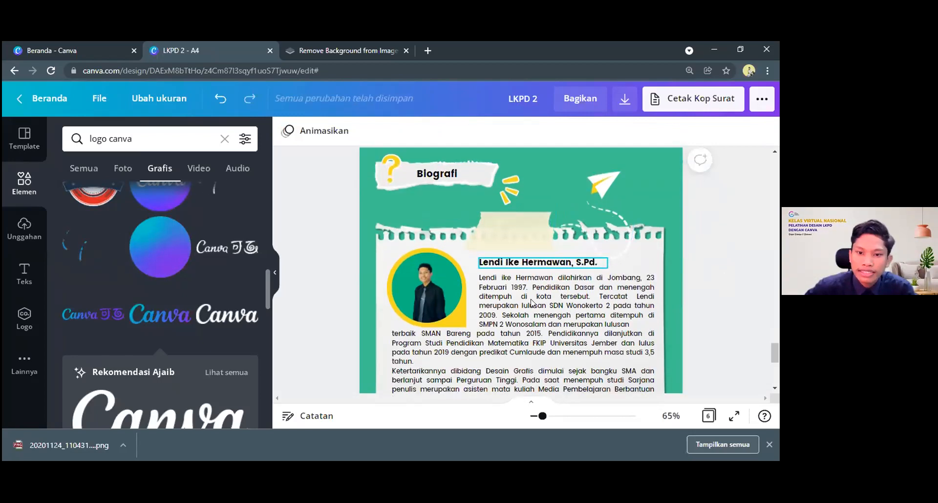
pyautogui.scroll(-5, 532, 303)
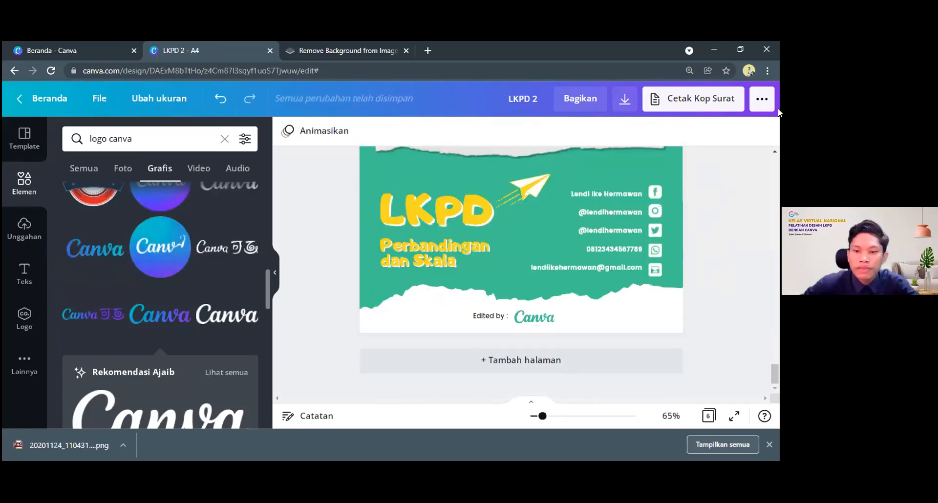
pyautogui.scroll(2, 543, 243)
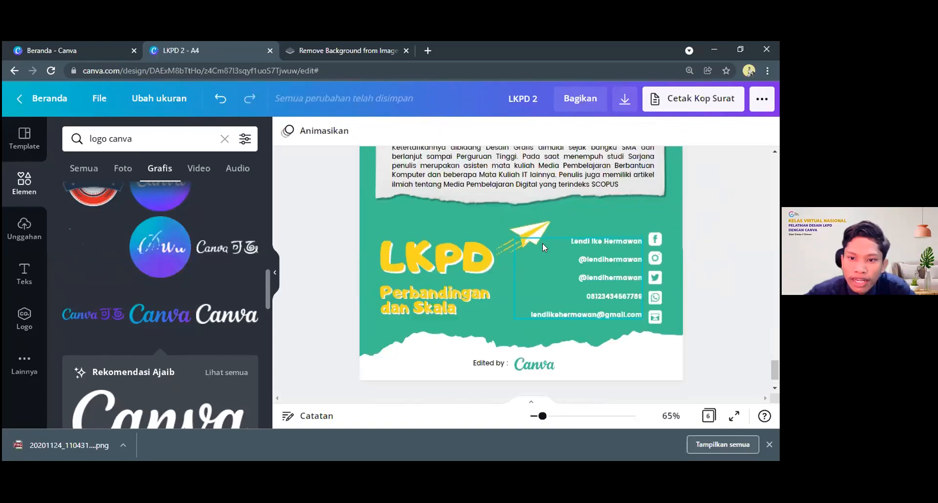
pyautogui.scroll(2, 538, 417)
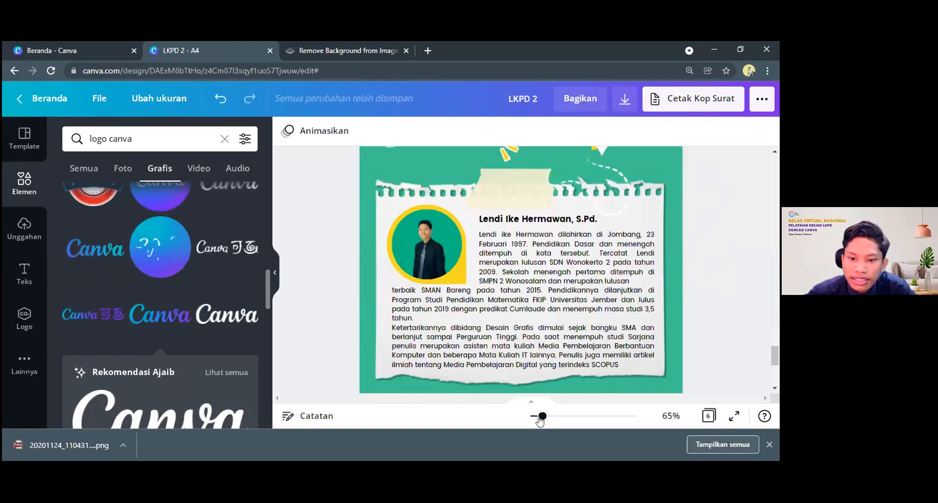
pyautogui.moveTo(533, 424); pyautogui.dragTo(531, 424)
pyautogui.scroll(-2, 548, 268)
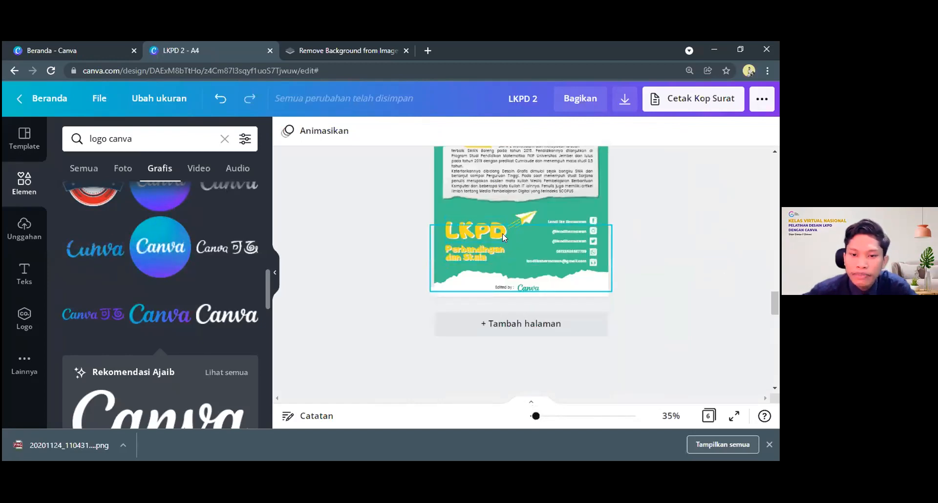
pyautogui.scroll(2, 538, 230)
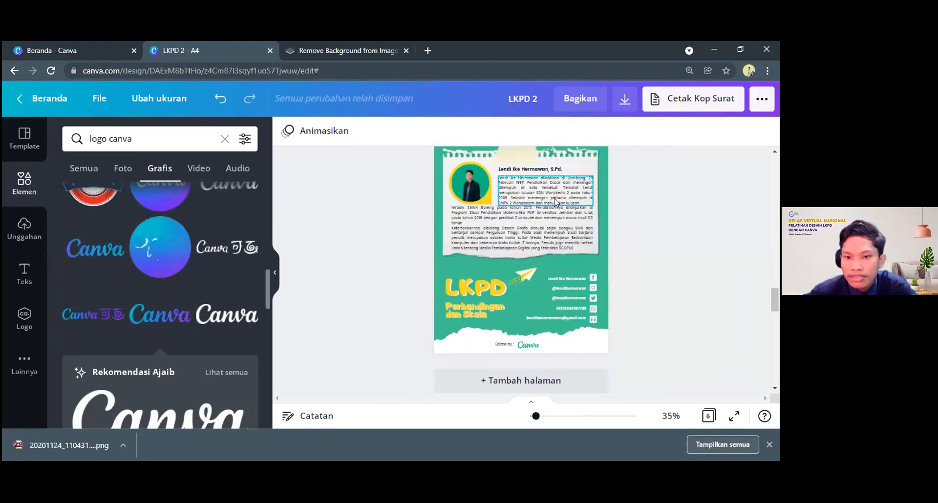
pyautogui.scroll(2, 502, 259)
pyautogui.scroll(-1, 551, 321)
pyautogui.scroll(-1, 537, 313)
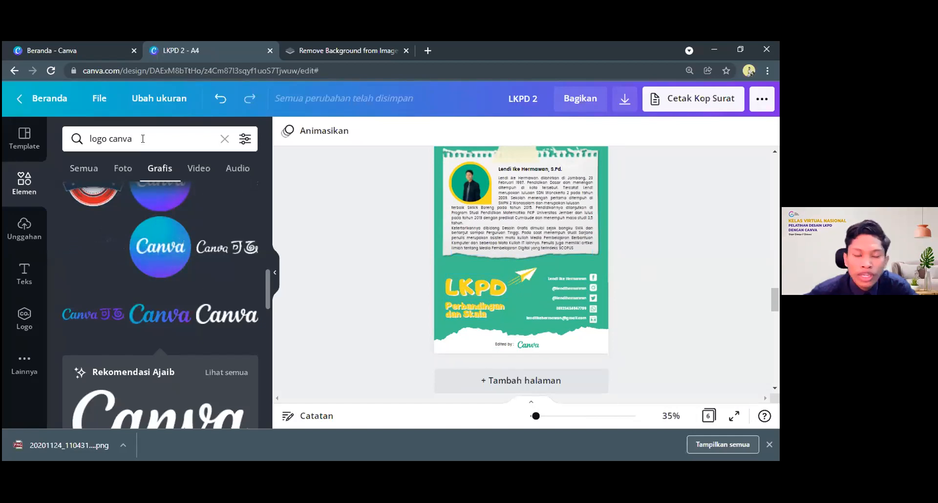
pyautogui.scroll(3, 515, 281)
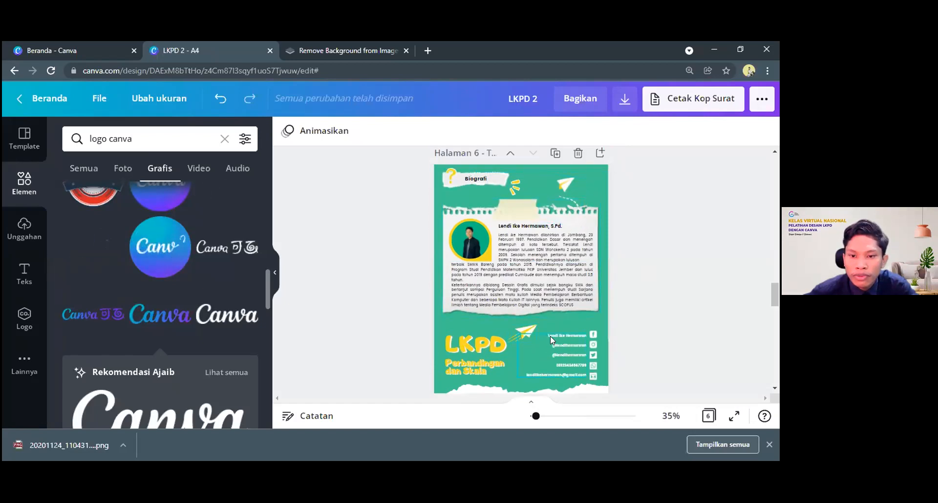
pyautogui.scroll(-3, 550, 337)
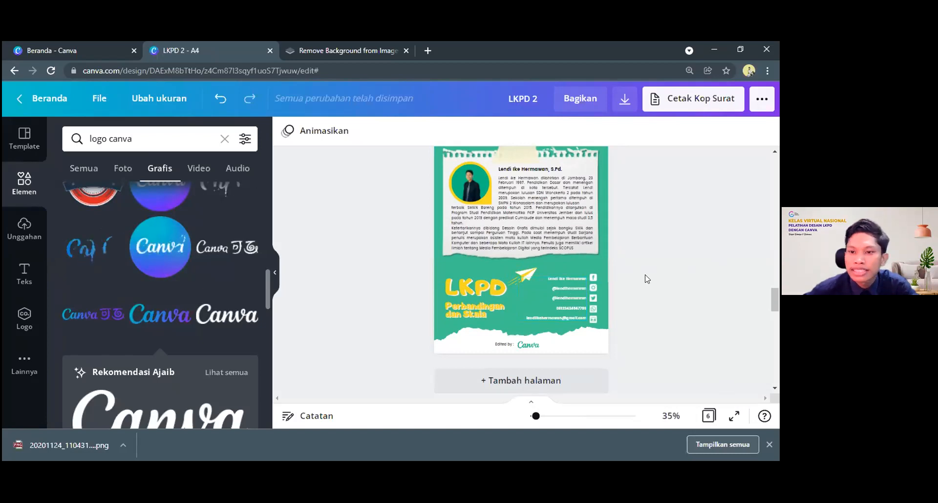
pyautogui.scroll(1, 494, 279)
pyautogui.scroll(2, 557, 192)
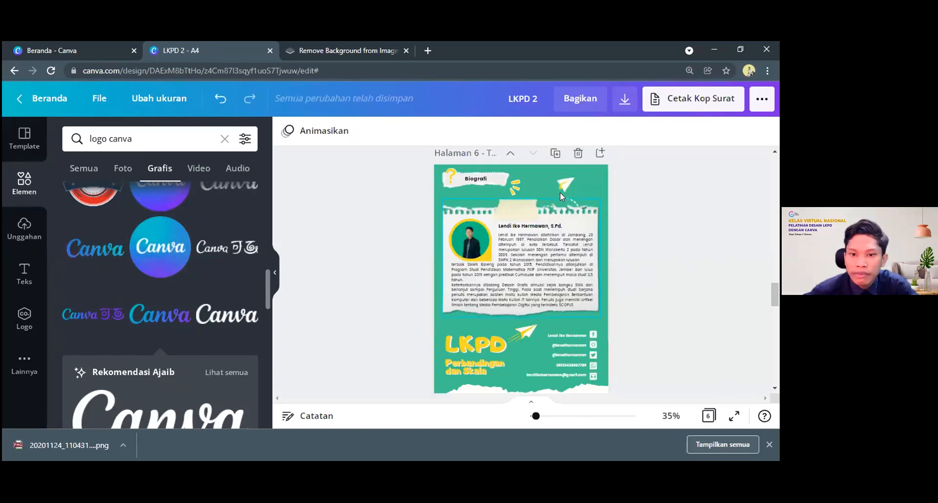
# Review the worksheet's pages from the Biografi page back to the full cover
pyautogui.scroll(1, 772, 292)
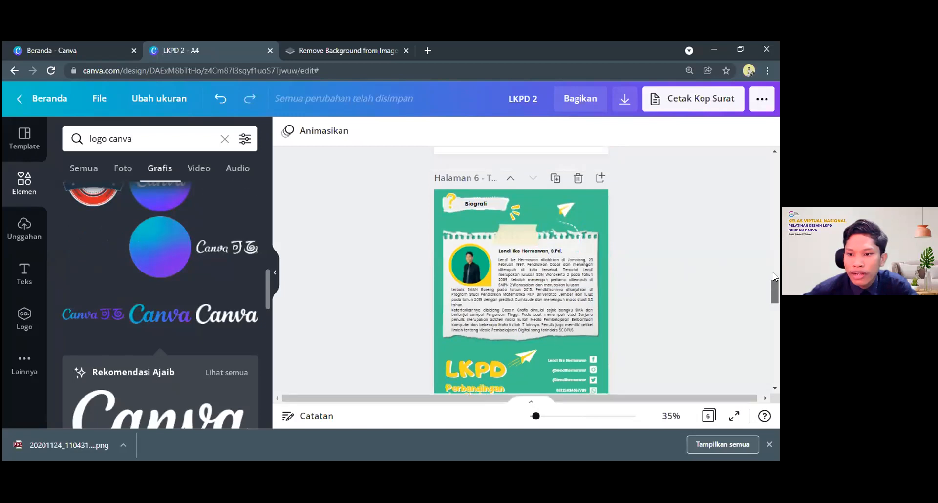
pyautogui.scroll(10, 774, 277)
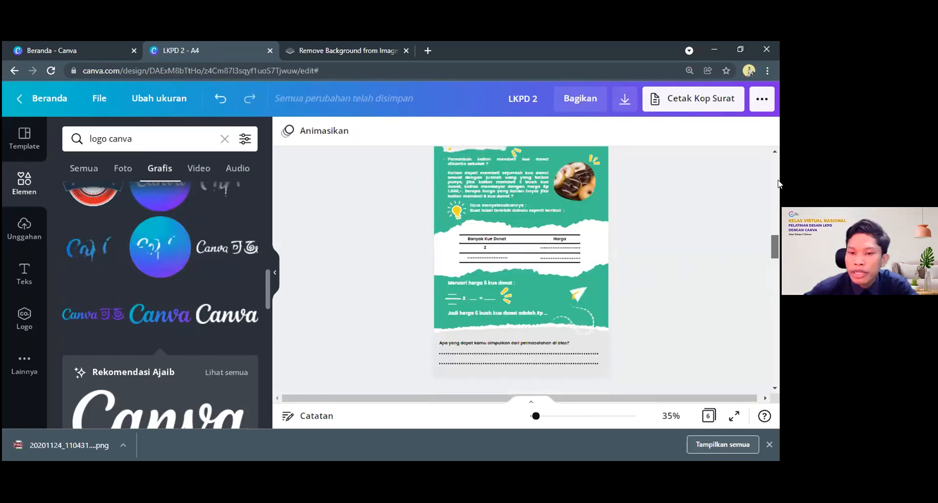
pyautogui.scroll(15, 779, 155)
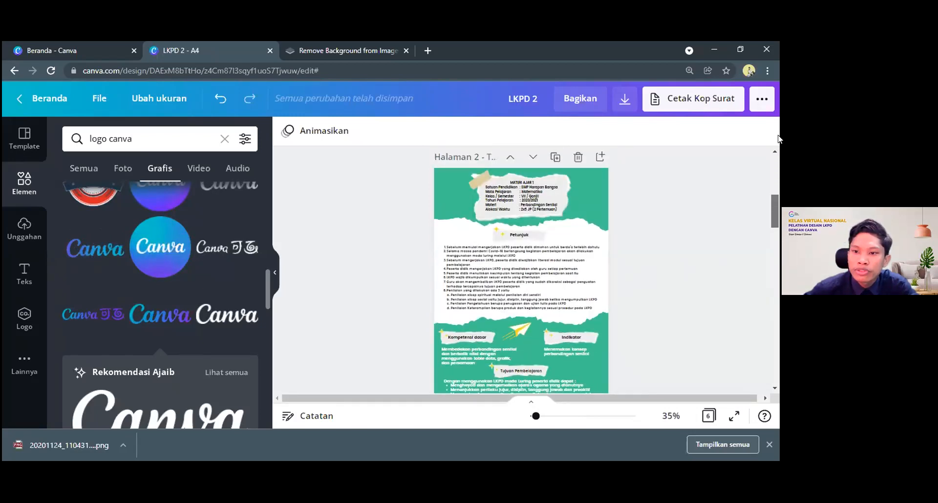
pyautogui.scroll(4, 663, 229)
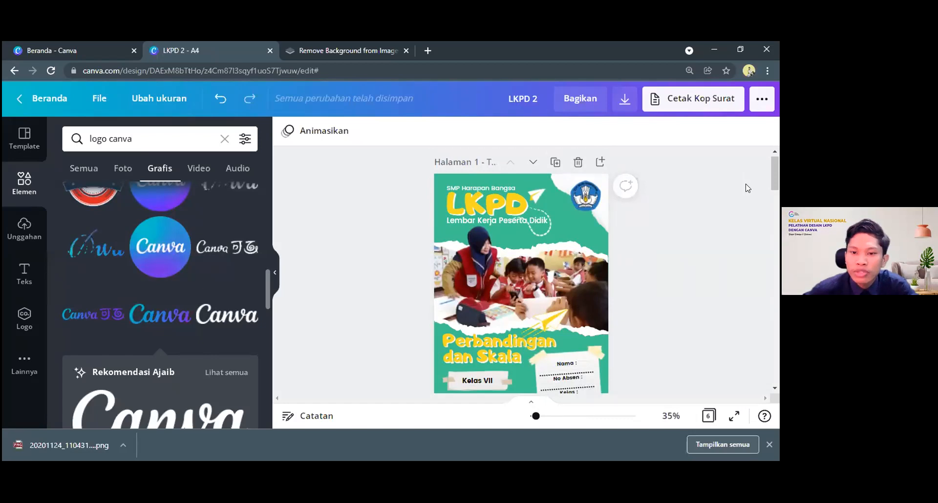
pyautogui.scroll(-2, 747, 188)
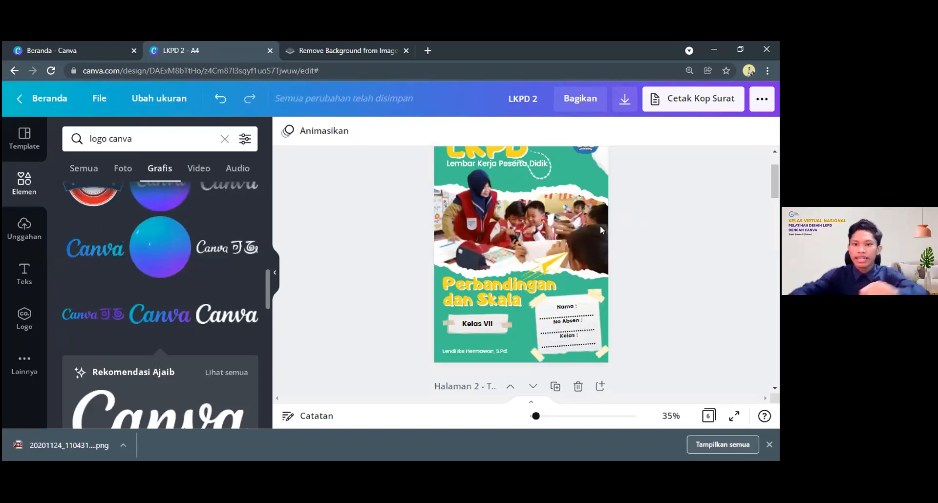
pyautogui.scroll(2, 507, 229)
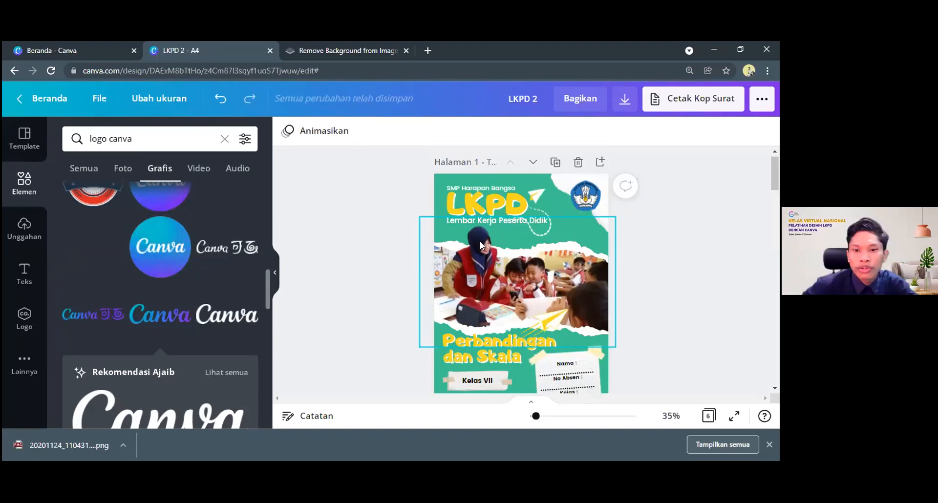
# Unlock the classroom photo on the cover page
pyautogui.click(486, 277)
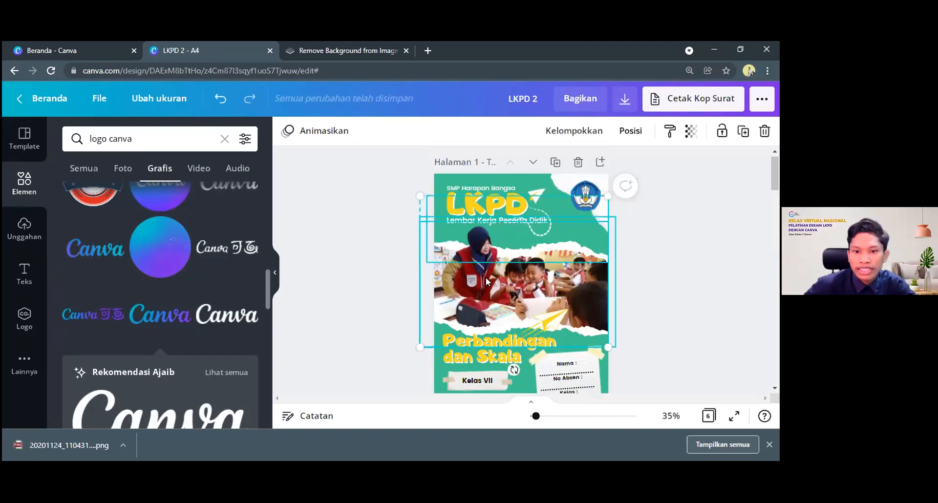
pyautogui.click(485, 278)
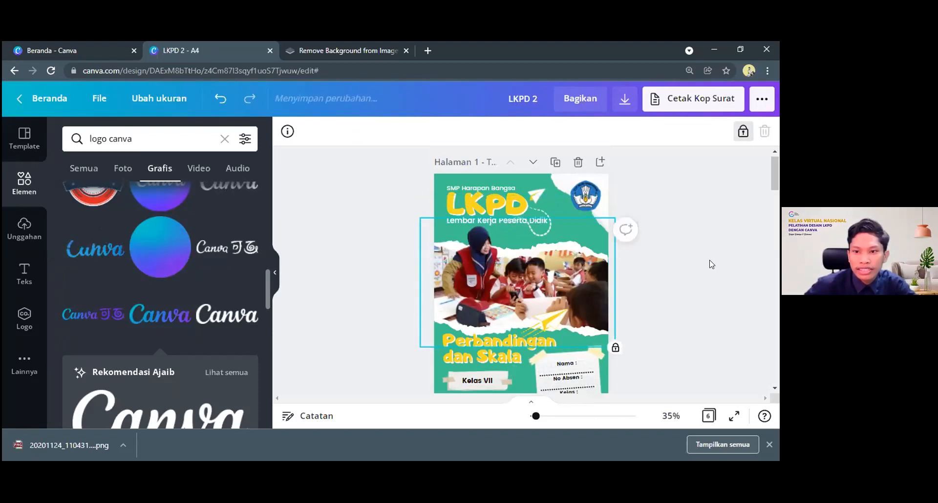
pyautogui.click(744, 131)
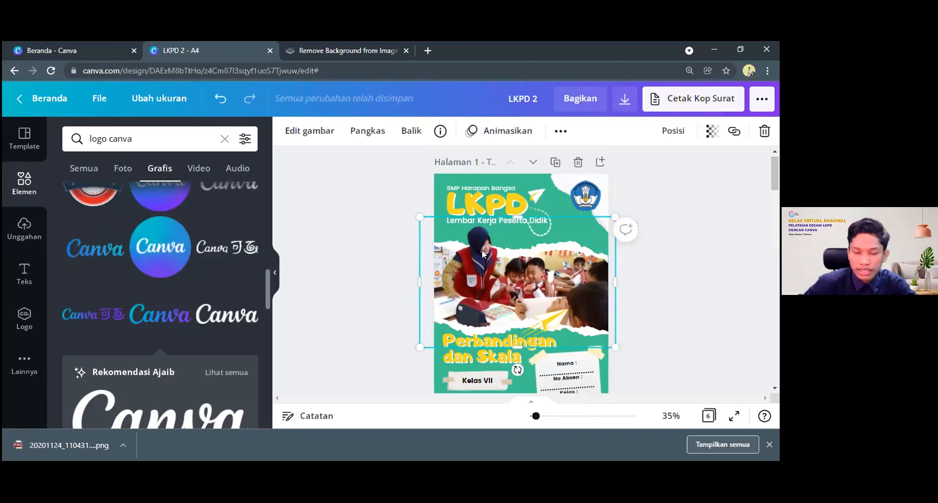
# Shift the unlocked cut-out classroom photo away from its place to expose the second copy layered beneath it on the cover
pyautogui.moveTo(598, 216); pyautogui.dragTo(540, 324)
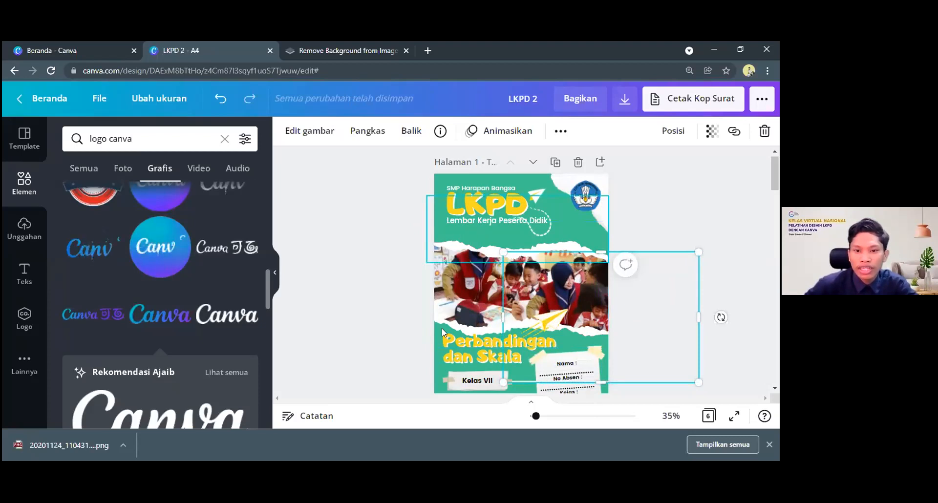
pyautogui.click(459, 228)
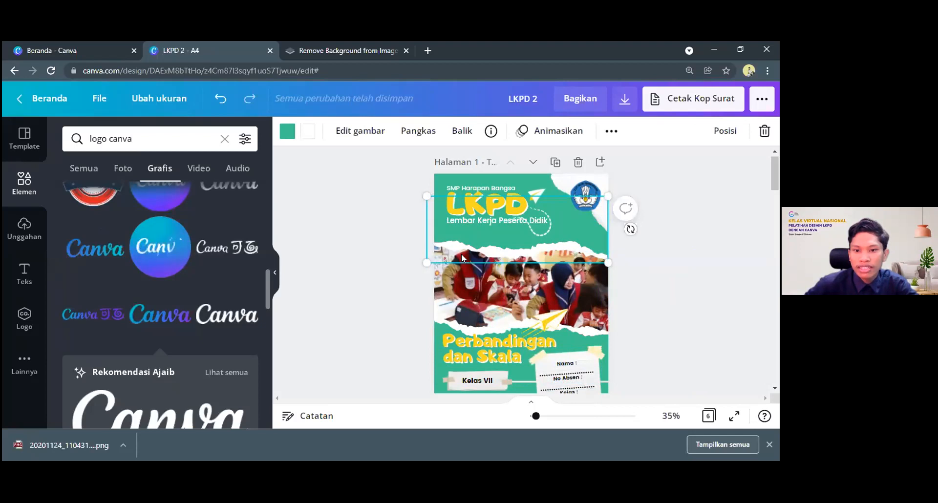
pyautogui.click(559, 277)
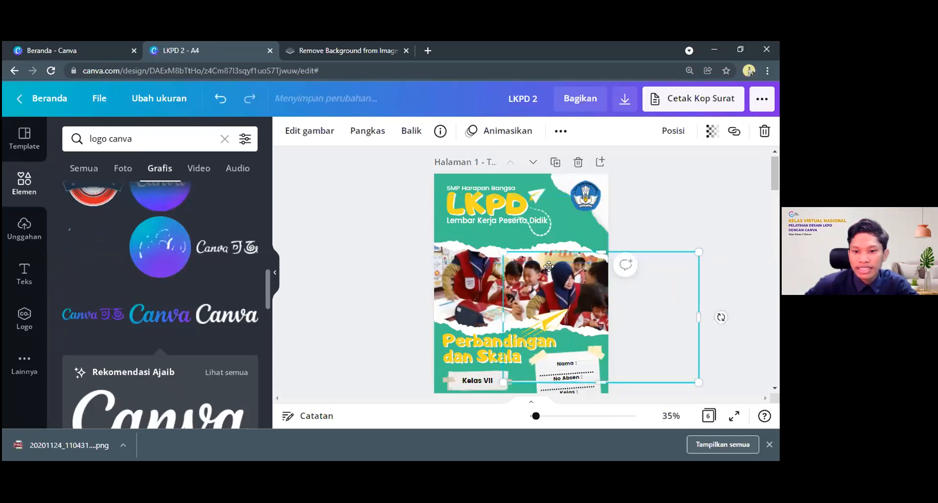
pyautogui.moveTo(548, 266)
pyautogui.mouseDown()
pyautogui.moveTo(531, 239)
pyautogui.moveTo(509, 250)
pyautogui.moveTo(523, 243)
pyautogui.moveTo(546, 261)
pyautogui.mouseUp()
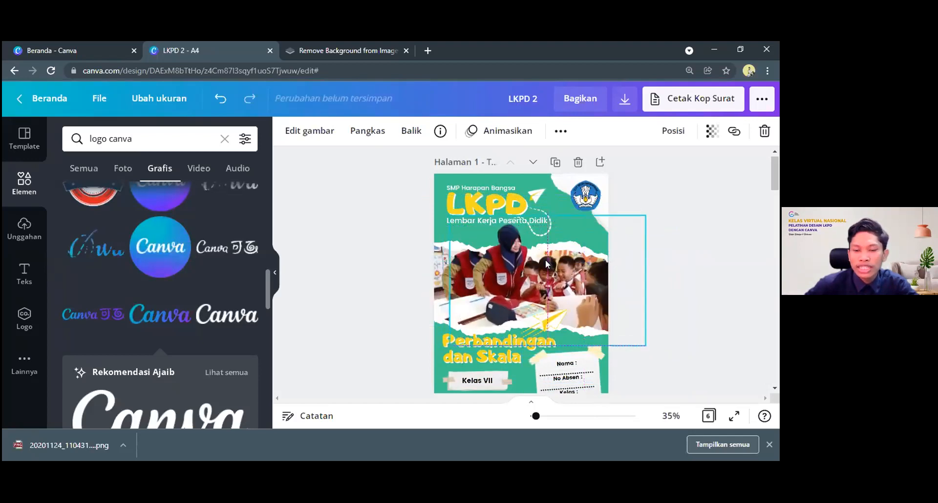
# Find both versions of the classroom photo among the uploaded images and realign the cut-out version over the copy on the cover
pyautogui.click(25, 245)
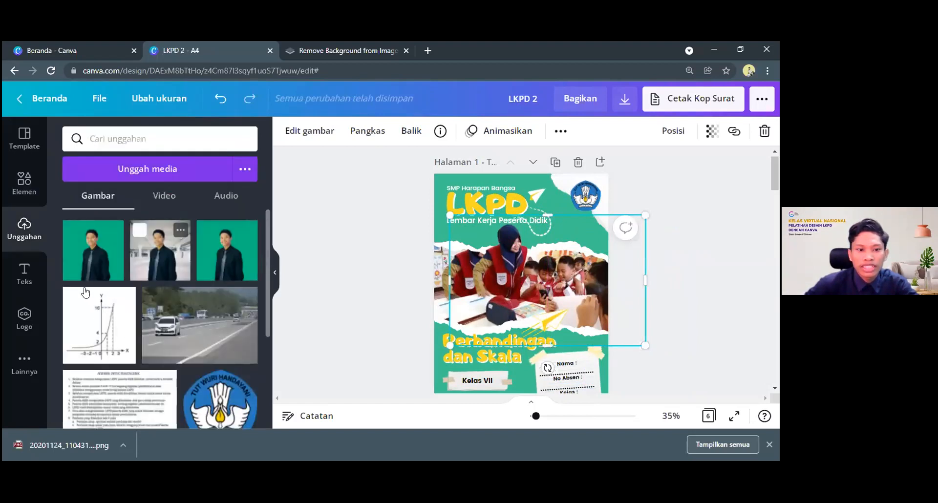
pyautogui.scroll(-3, 106, 333)
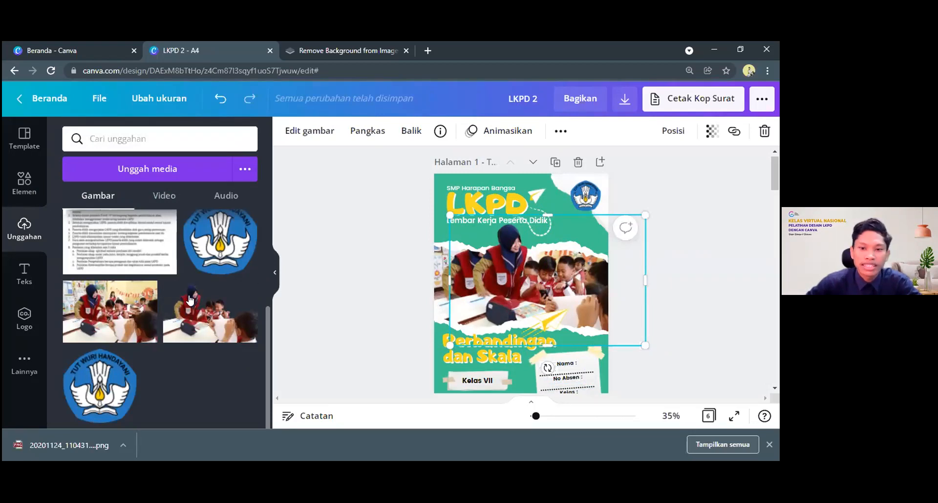
pyautogui.moveTo(468, 261); pyautogui.dragTo(483, 269)
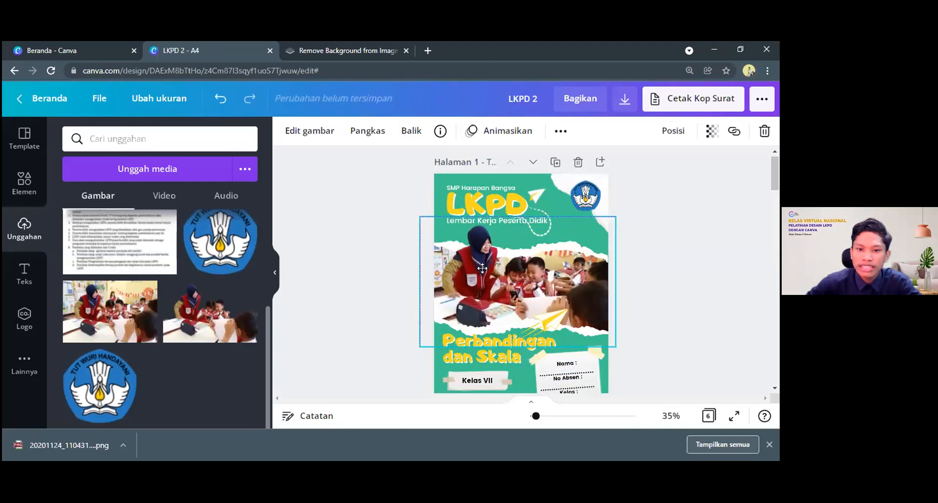
pyautogui.click(670, 274)
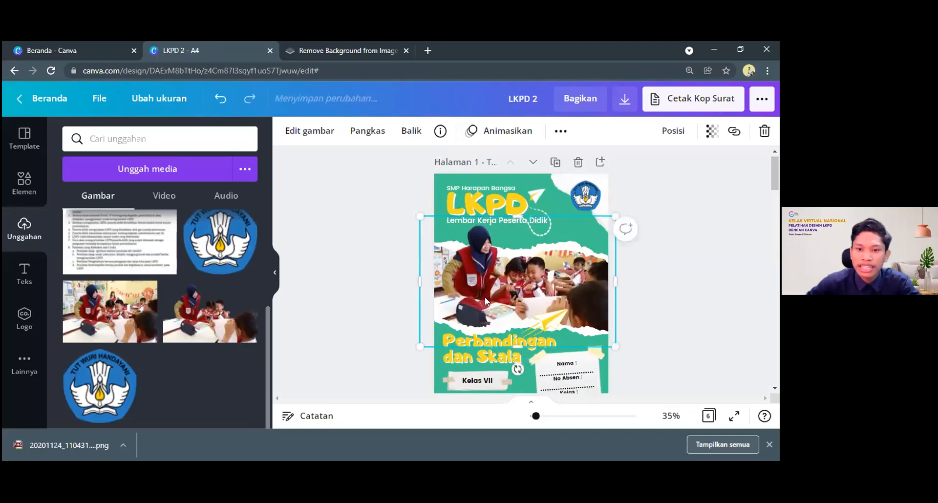
# Examine the cover photo up close, checking how the cut-out teacher overlaps the torn-paper edge, along with the surrounding title area
pyautogui.scroll(-1, 479, 292)
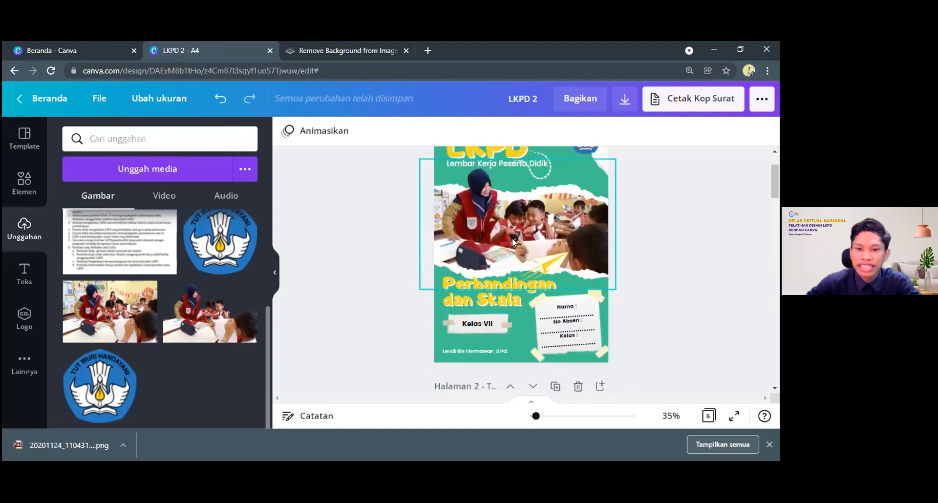
pyautogui.moveTo(536, 415); pyautogui.dragTo(540, 416)
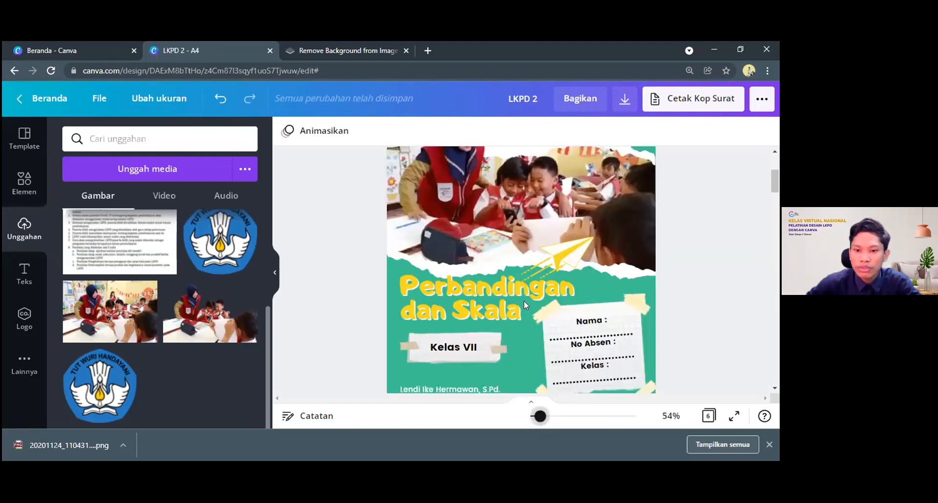
pyautogui.keyDown('ctrl'); pyautogui.scroll(3, 525, 278); pyautogui.keyUp('ctrl')
pyautogui.scroll(3, 415, 224)
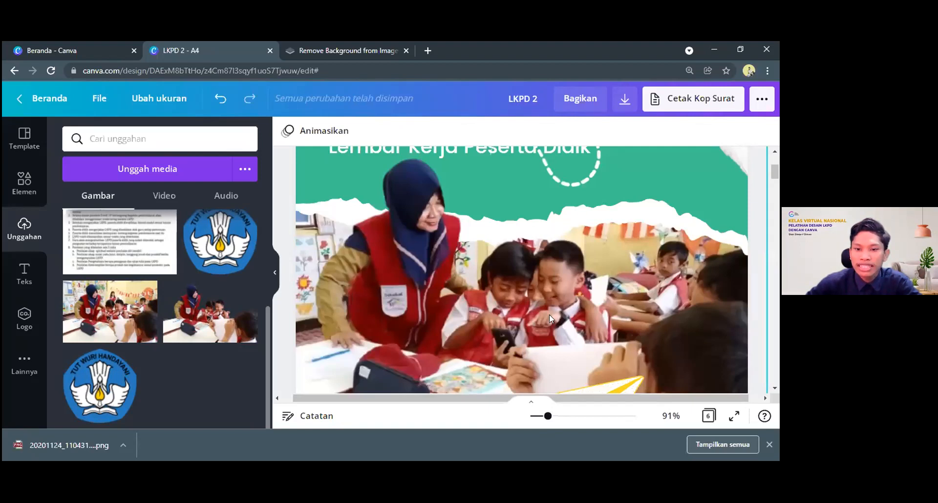
pyautogui.moveTo(547, 416); pyautogui.dragTo(541, 419)
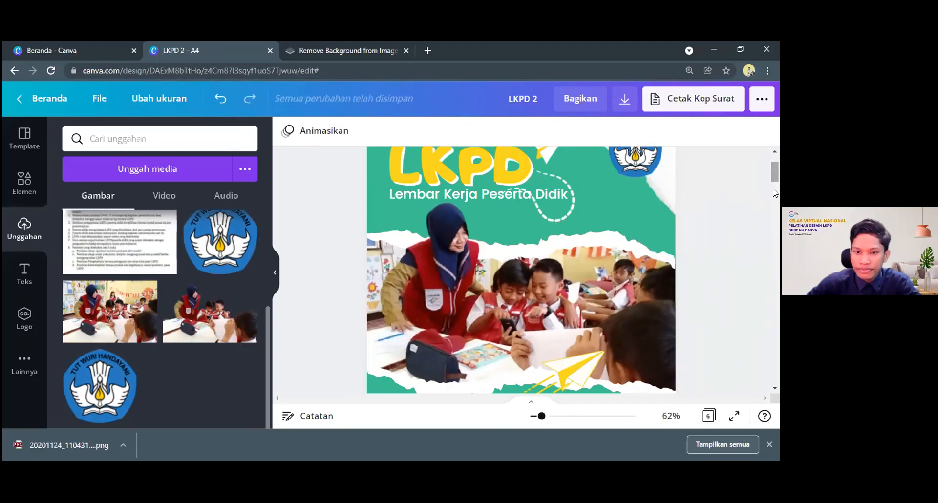
pyautogui.scroll(-8, 774, 183)
pyautogui.scroll(5, 778, 175)
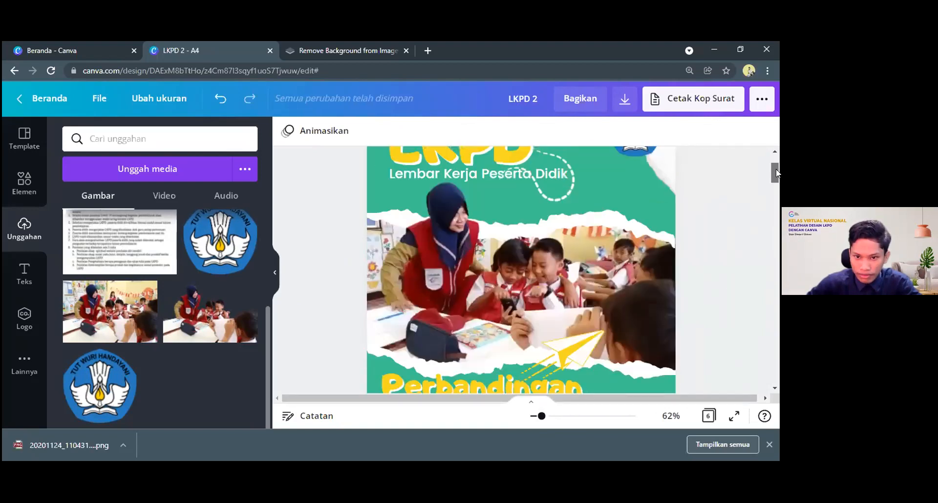
# Review the worksheet from the cover through the Latihan and Jawaban sections to the Biografi page's contact details and Canva footer
pyautogui.scroll(1, 778, 173)
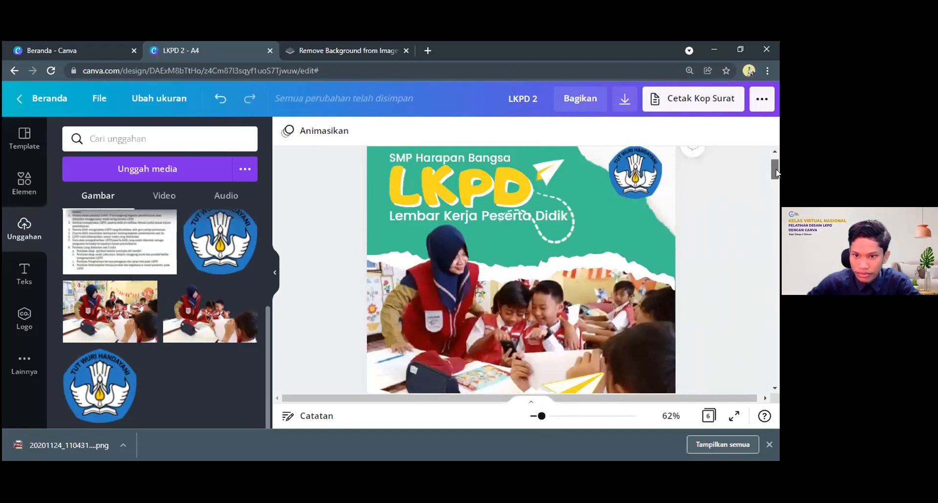
pyautogui.moveTo(775, 173); pyautogui.dragTo(778, 364)
pyautogui.scroll(-5, 589, 306)
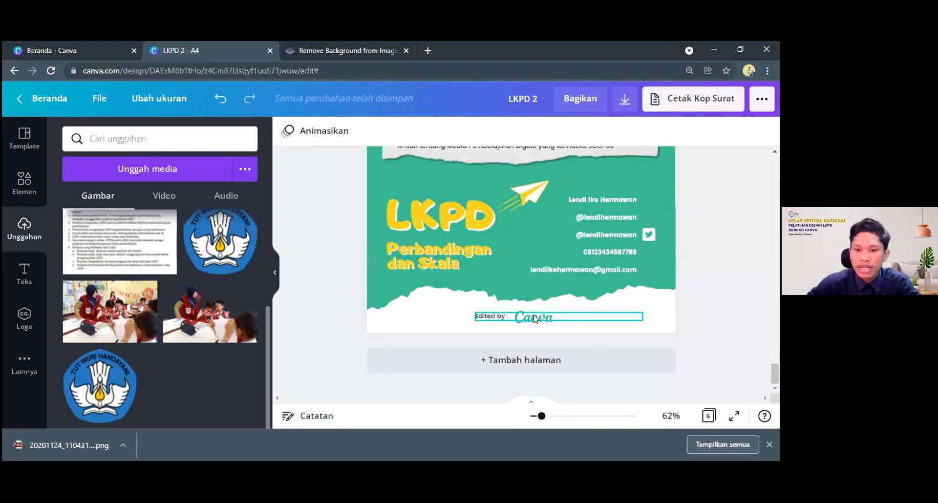
pyautogui.scroll(1, 545, 244)
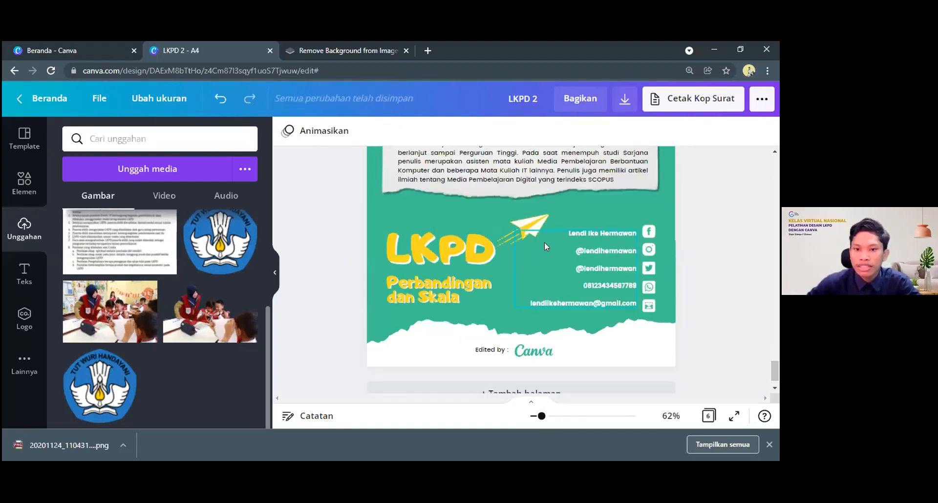
pyautogui.scroll(2, 545, 242)
pyautogui.scroll(10, 778, 289)
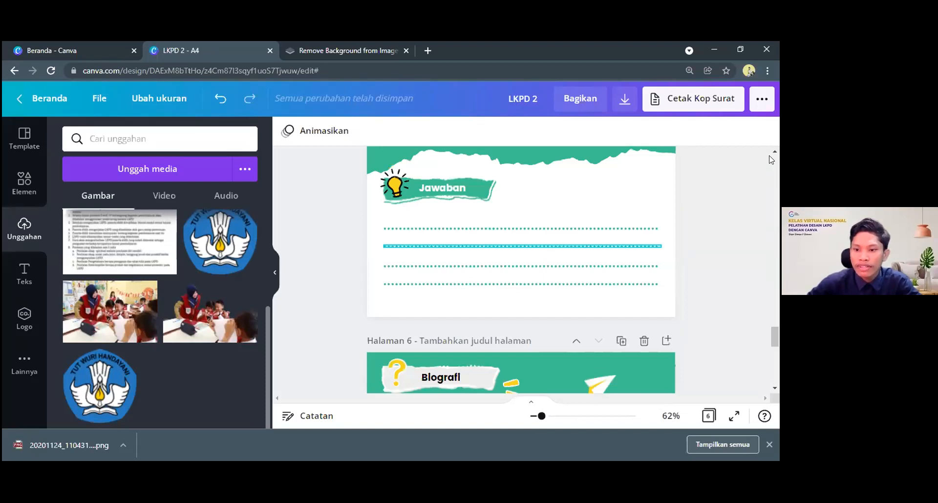
pyautogui.scroll(10, 771, 159)
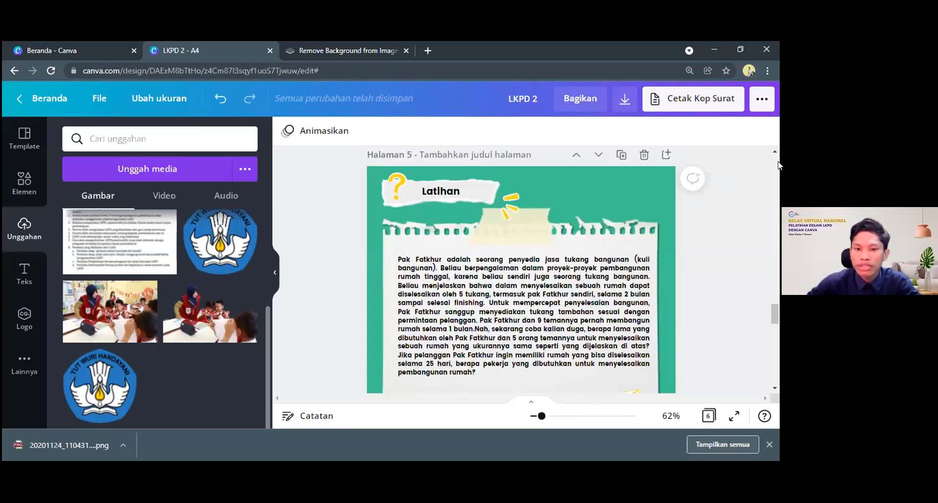
pyautogui.scroll(15, 778, 168)
pyautogui.scroll(-3, 771, 340)
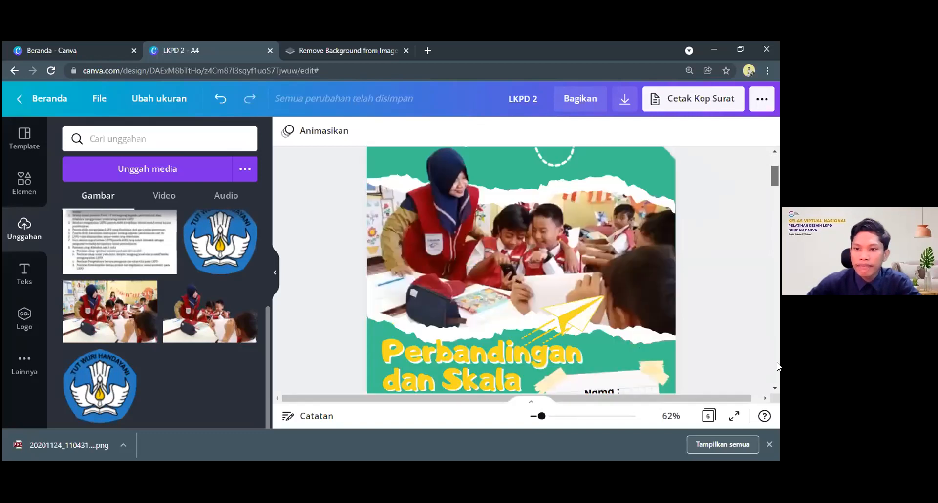
pyautogui.moveTo(779, 337); pyautogui.dragTo(778, 372)
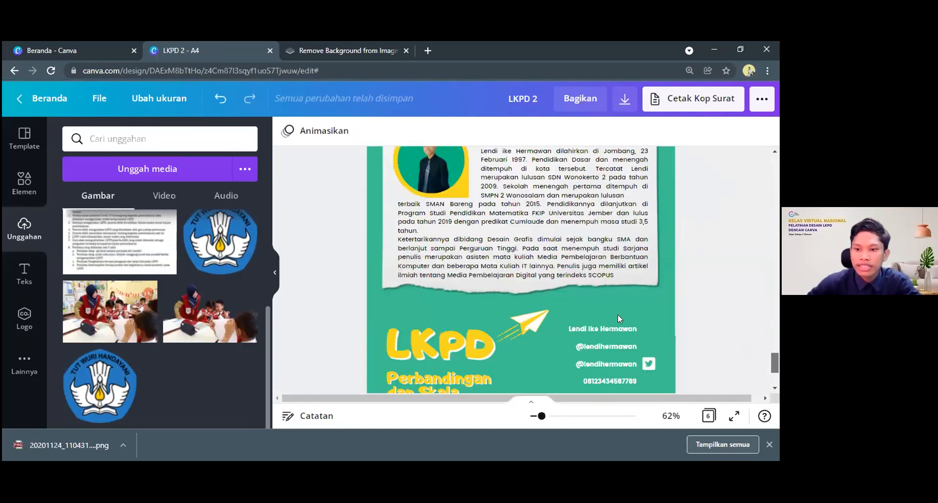
pyautogui.scroll(-3, 618, 315)
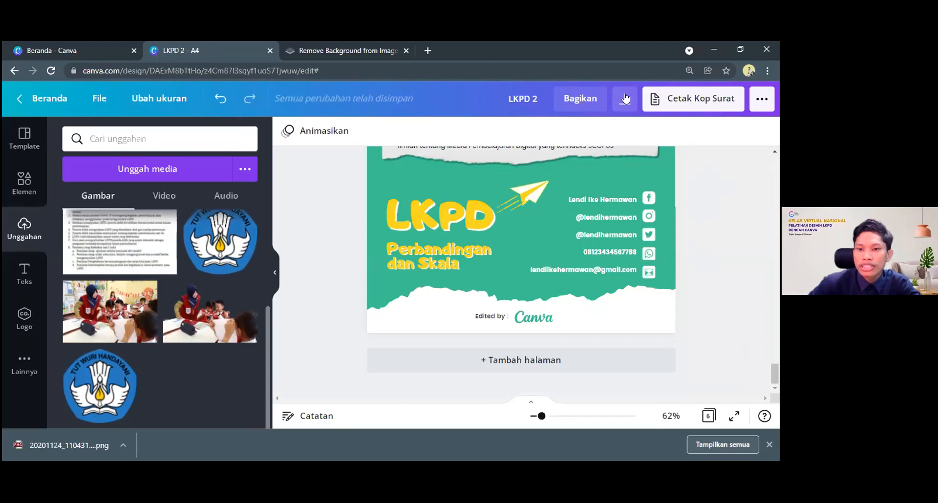
# Start a download of the design and keep Cetak PDF as the file type
pyautogui.click(766, 102)
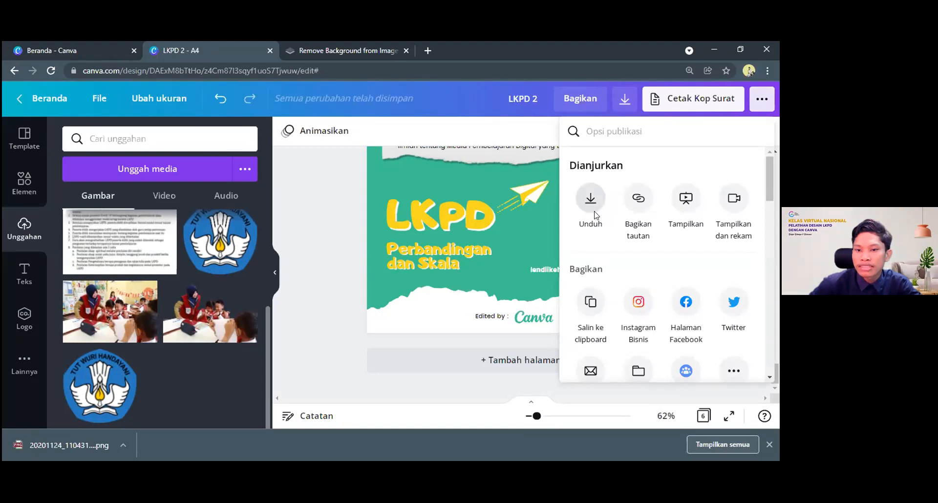
pyautogui.scroll(-1, 589, 186)
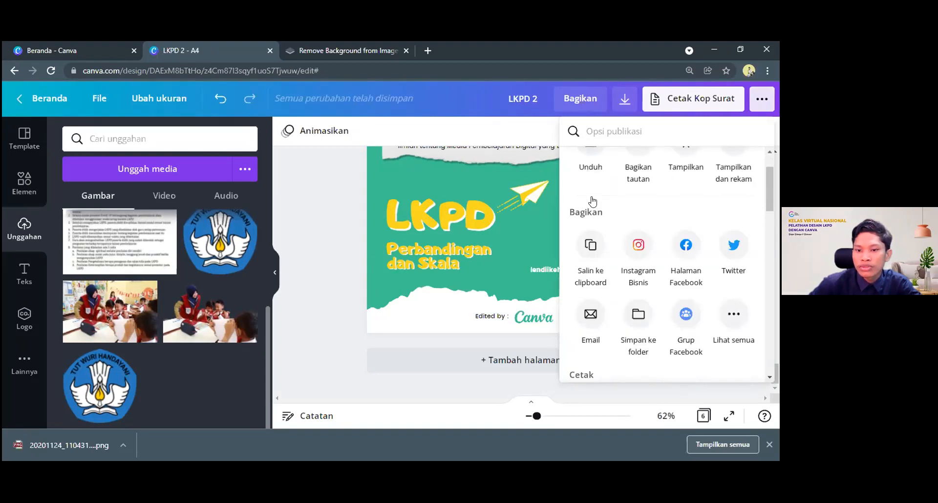
pyautogui.scroll(1, 592, 201)
pyautogui.click(592, 200)
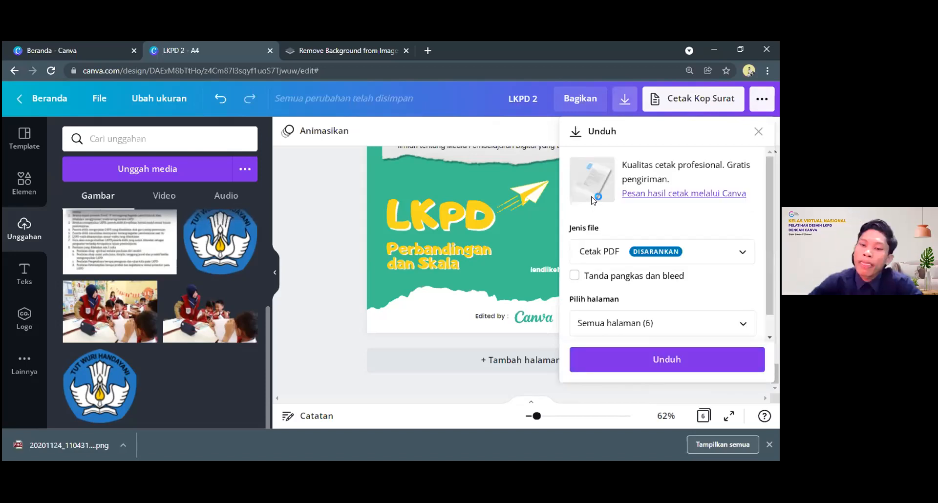
pyautogui.click(698, 250)
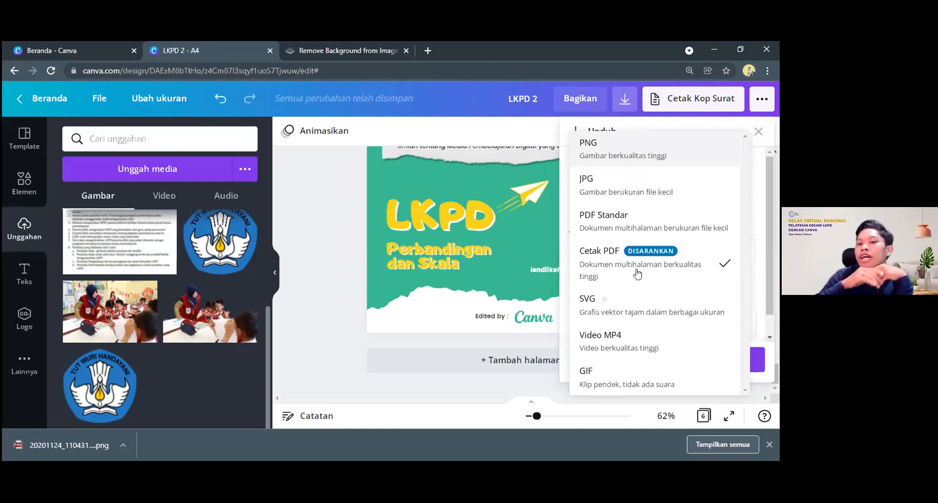
pyautogui.click(602, 253)
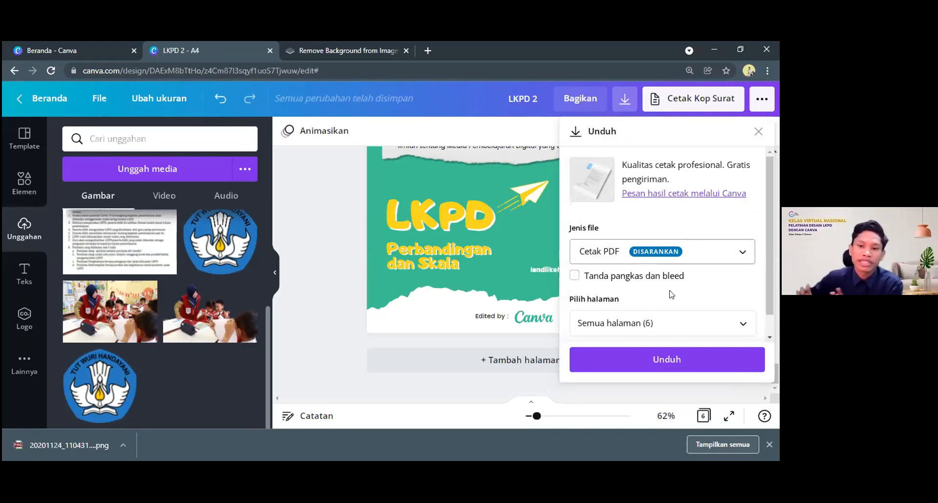
# Select all pages (1–6) for inclusion in the download
pyautogui.scroll(-1, 667, 296)
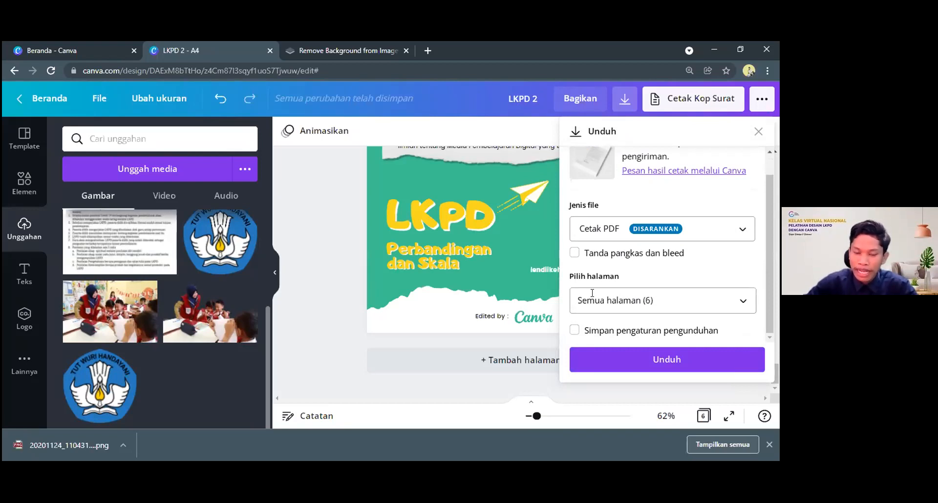
pyautogui.click(741, 300)
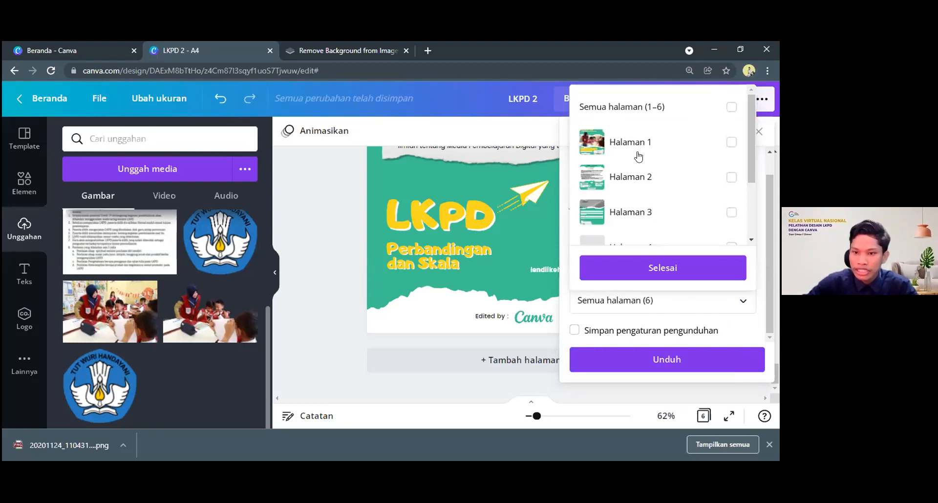
pyautogui.scroll(-1, 626, 146)
pyautogui.scroll(-3, 630, 147)
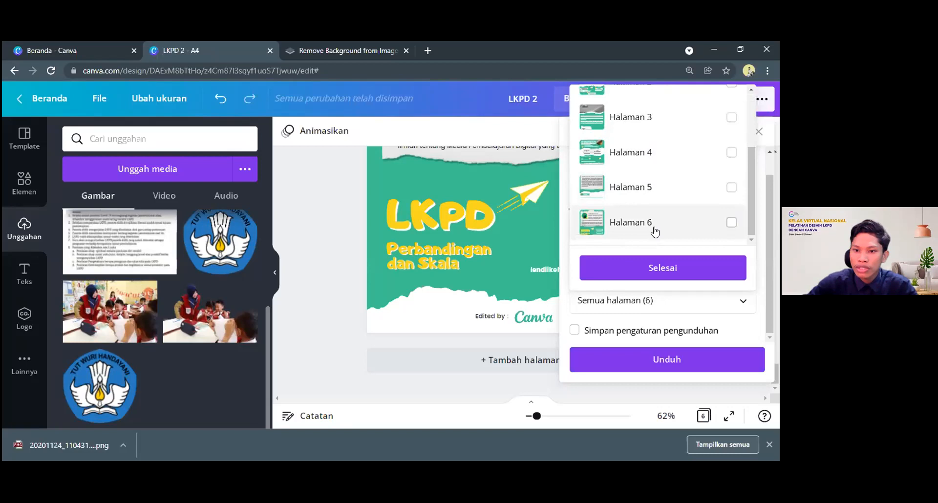
pyautogui.scroll(4, 664, 201)
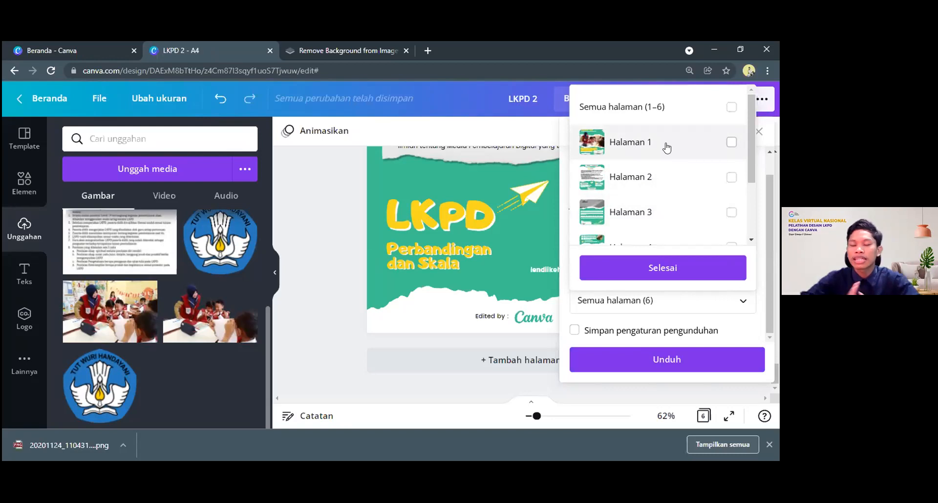
pyautogui.click(731, 116)
pyautogui.scroll(-3, 683, 168)
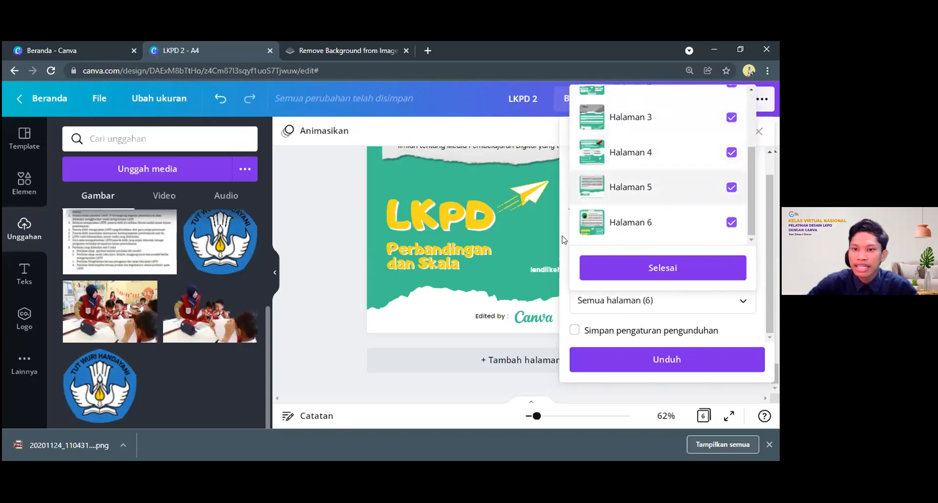
# Try excluding Halaman 5 from the download, and include it again
pyautogui.click(731, 188)
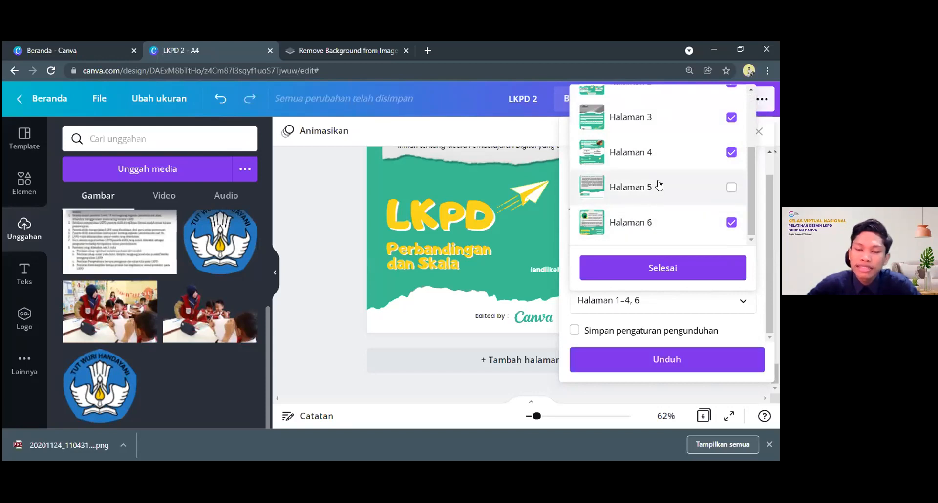
pyautogui.scroll(3, 652, 186)
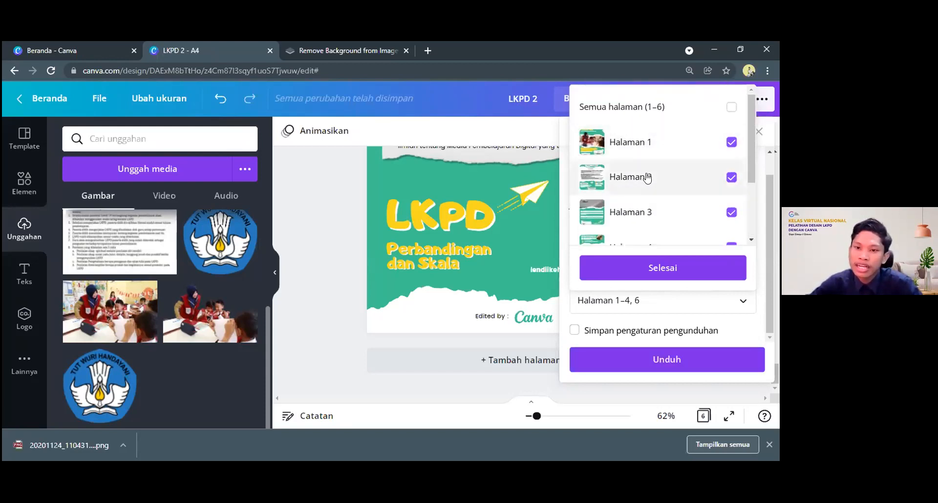
pyautogui.scroll(-3, 648, 178)
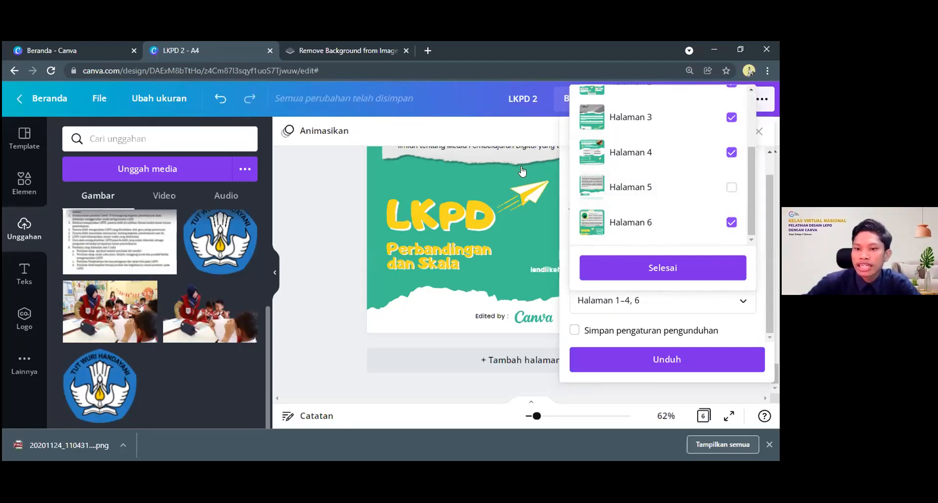
pyautogui.scroll(1, 733, 193)
pyautogui.scroll(-1, 734, 193)
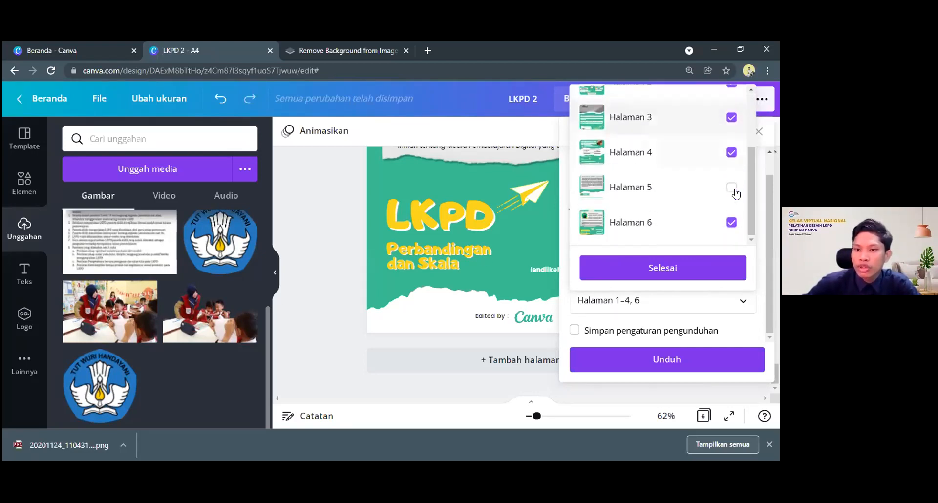
pyautogui.click(700, 194)
pyautogui.scroll(2, 709, 167)
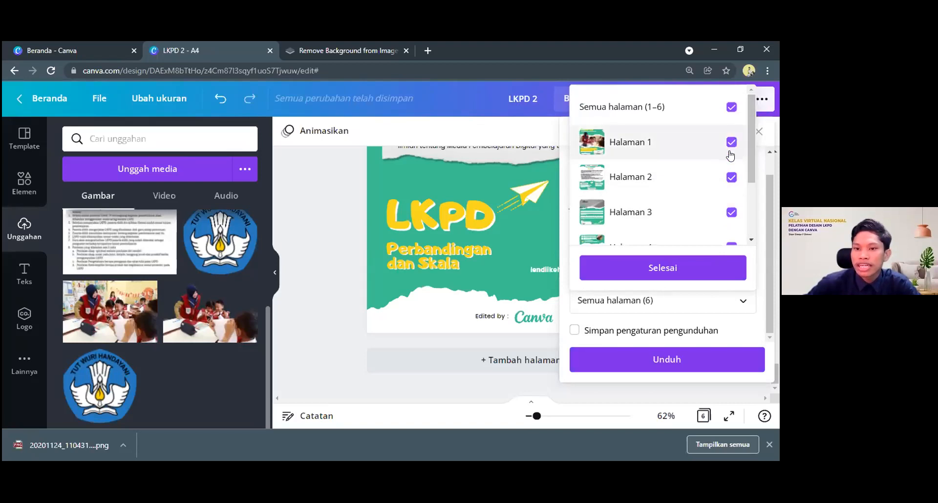
# Confirm the page selection and download the LKPD 2 design as a print PDF
pyautogui.scroll(-2, 708, 195)
pyautogui.click(658, 268)
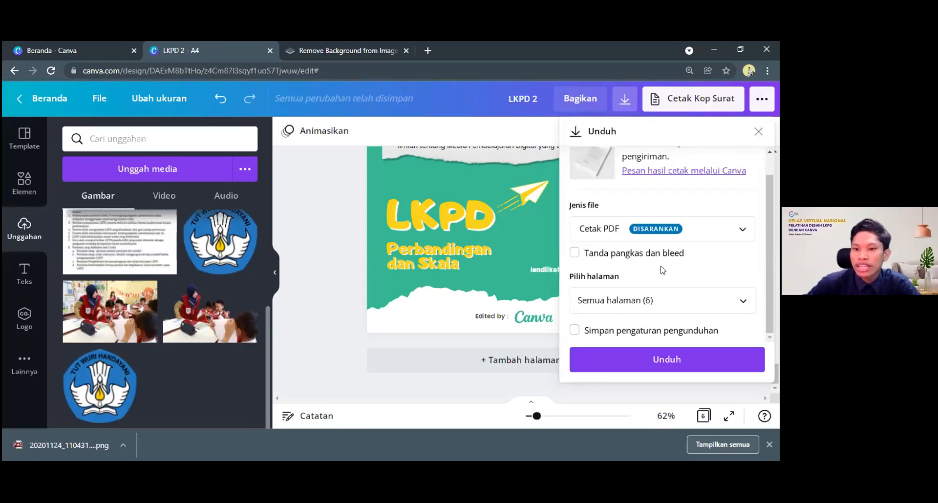
pyautogui.click(665, 360)
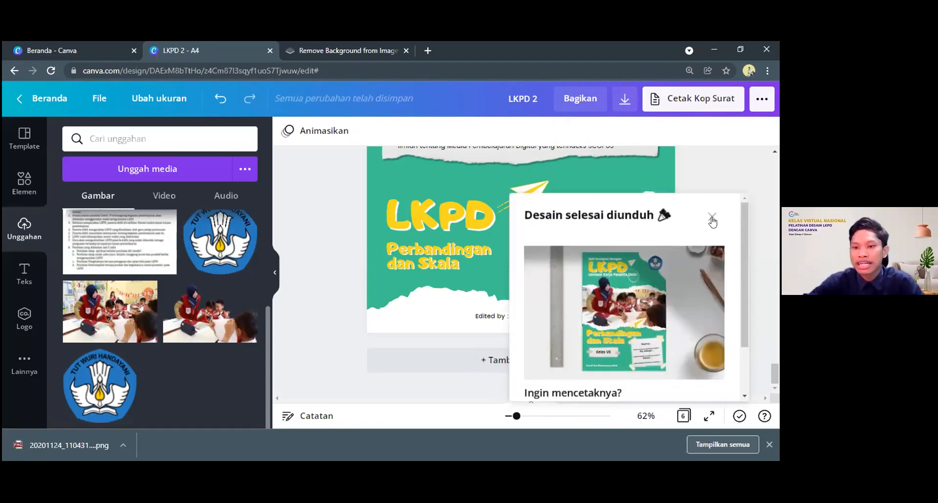
# Look over the print-product offer for the downloaded design and dismiss it
pyautogui.scroll(-1, 636, 320)
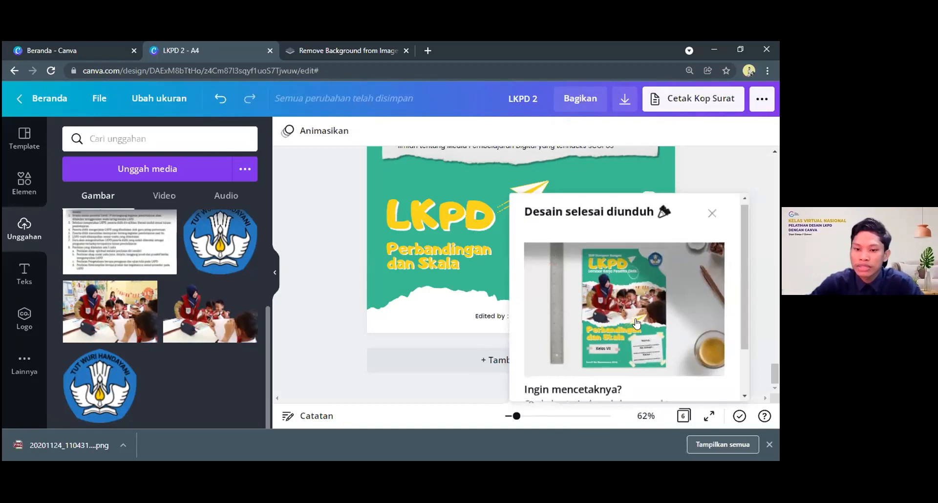
pyautogui.scroll(-2, 636, 324)
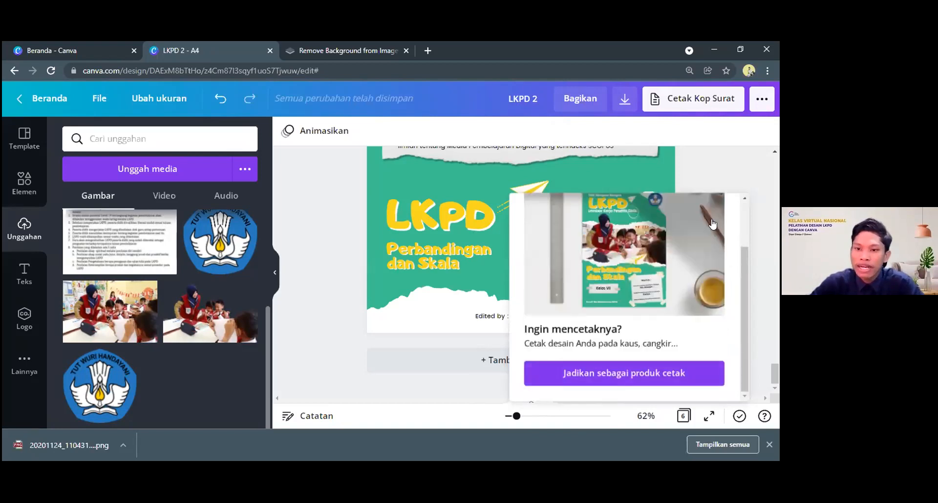
pyautogui.scroll(2, 684, 269)
pyautogui.click(712, 213)
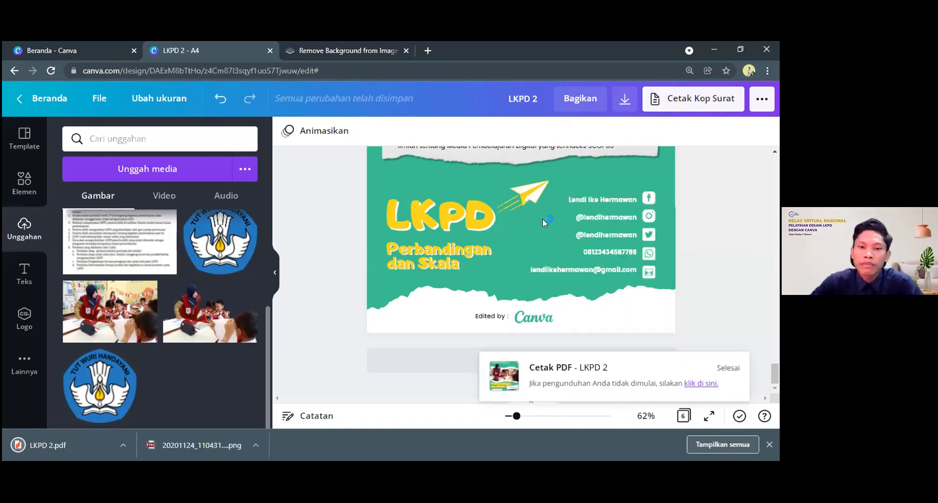
# Check the design's file options for saving, close them, and return to the end of the Biografi page
pyautogui.scroll(5, 542, 219)
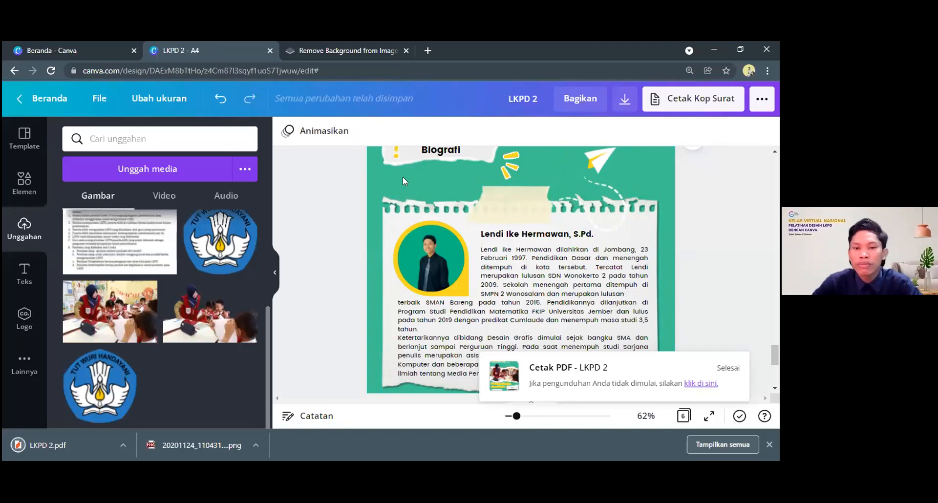
pyautogui.click(107, 110)
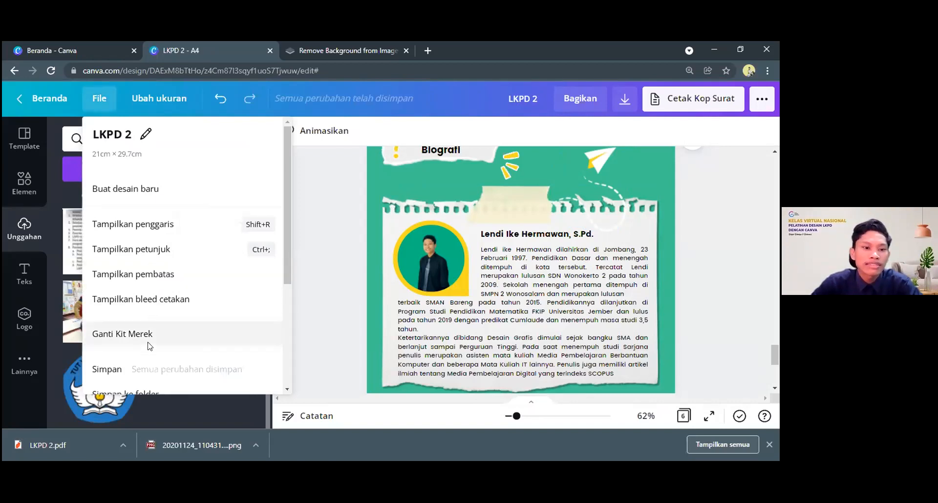
pyautogui.scroll(-1, 149, 346)
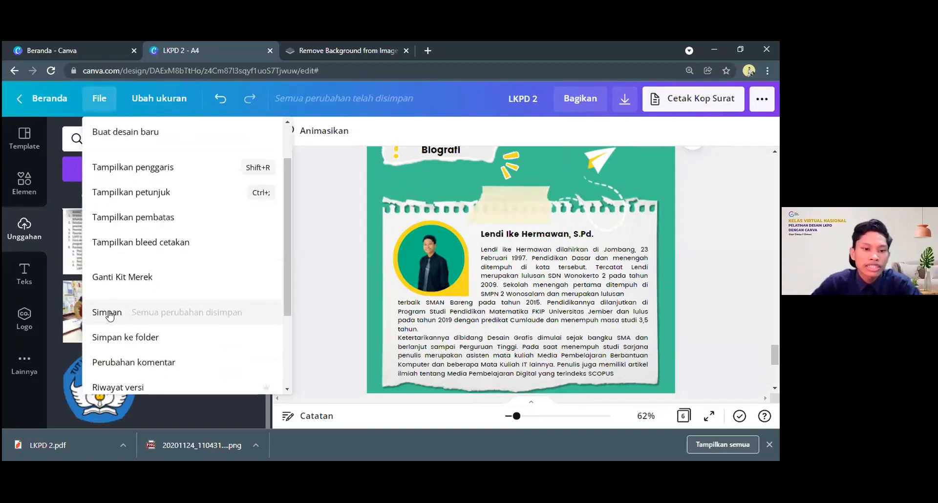
pyautogui.click(428, 301)
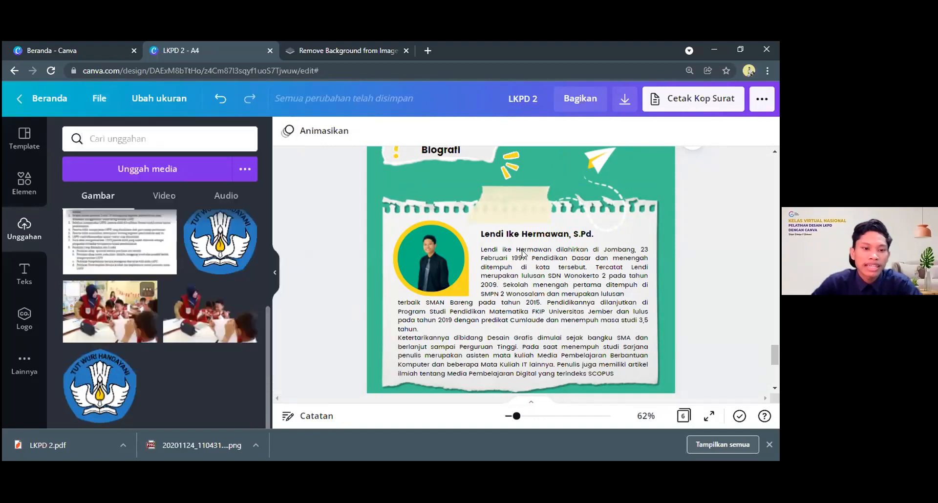
pyautogui.click(597, 269)
pyautogui.scroll(2, 624, 282)
pyautogui.scroll(-7, 583, 285)
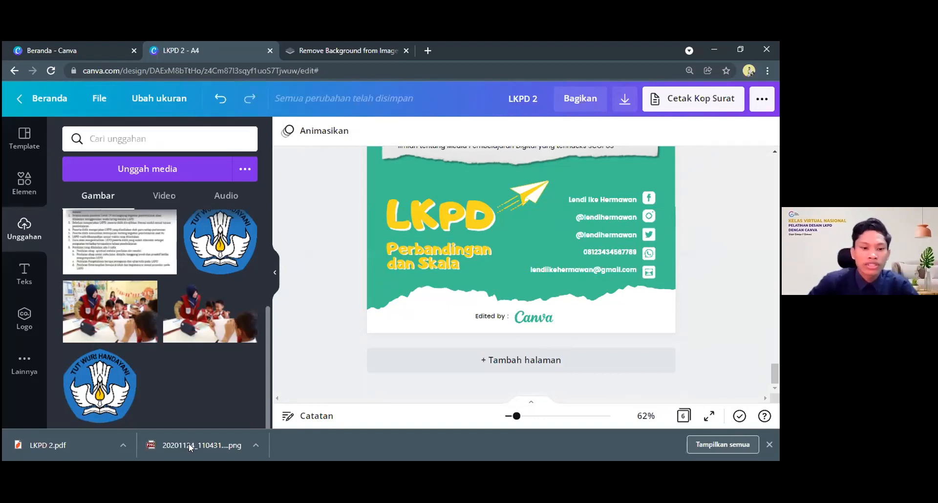
# Open the downloaded LKPD 2.pdf and review its pages from the cover through the Petunjuk page to the Kata Kunci section
pyautogui.click(53, 445)
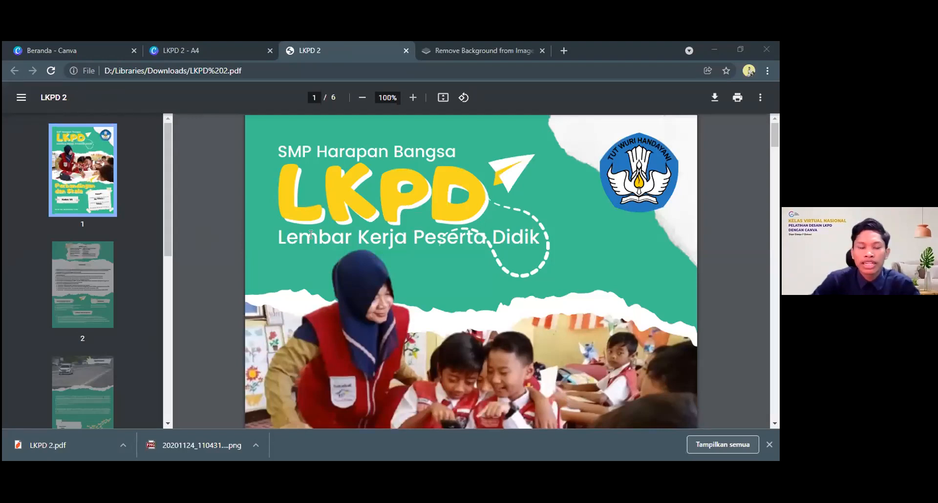
pyautogui.scroll(-4, 313, 234)
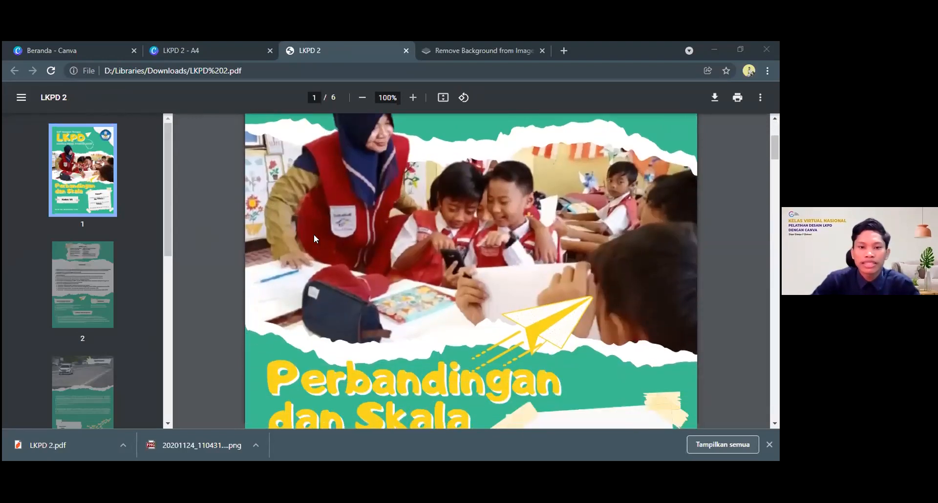
pyautogui.scroll(5, 314, 234)
pyautogui.scroll(-10, 315, 237)
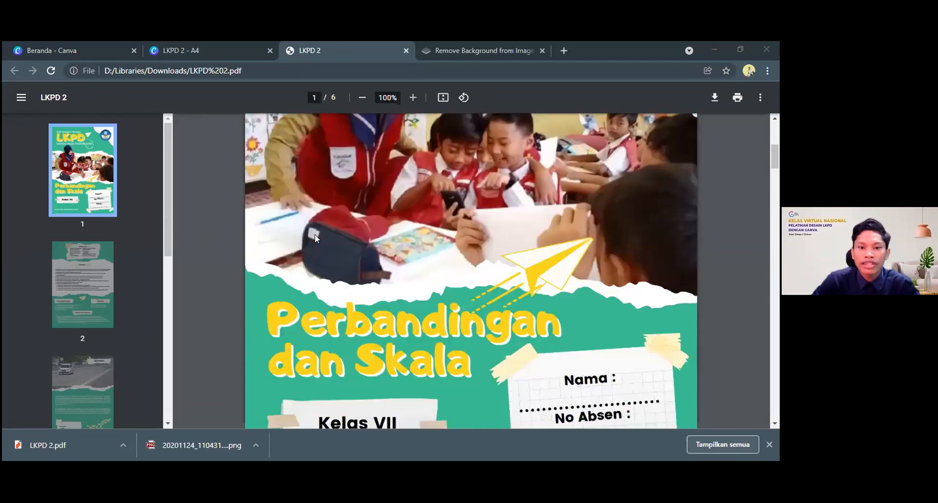
pyautogui.scroll(-4, 314, 235)
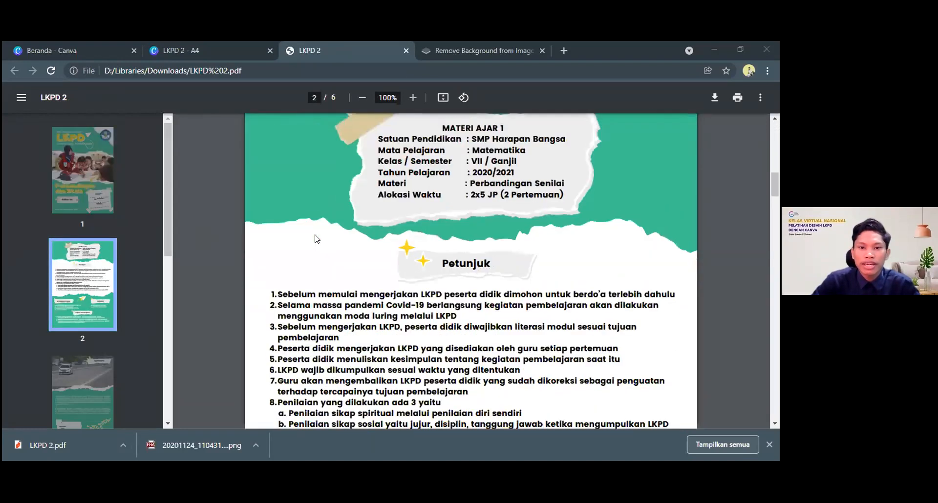
pyautogui.scroll(-3, 316, 238)
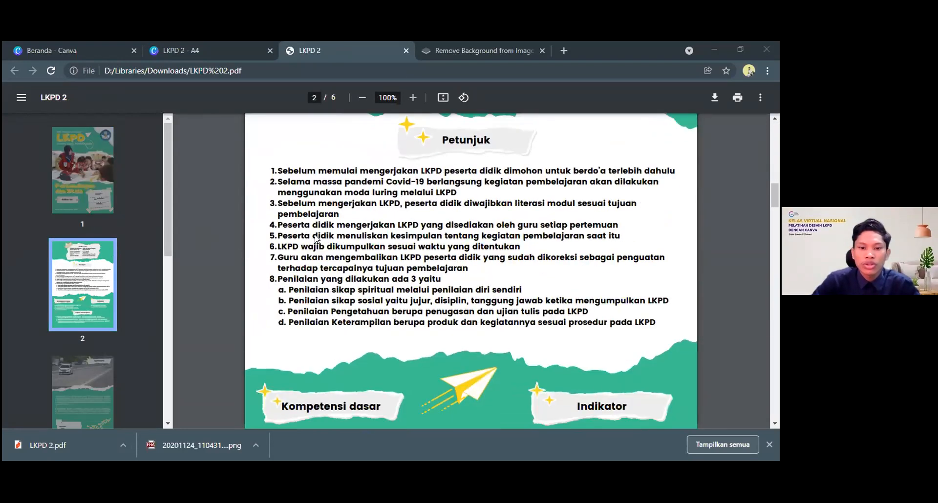
pyautogui.scroll(-12, 315, 238)
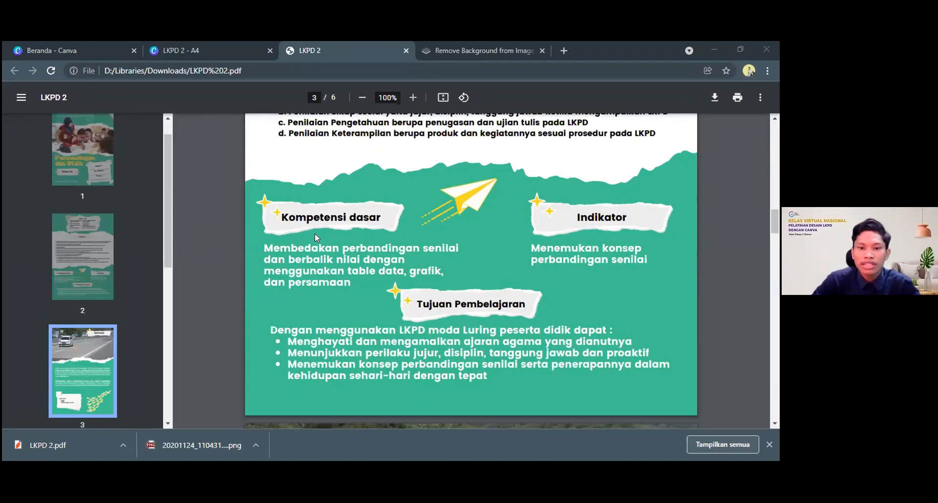
pyautogui.scroll(-6, 314, 234)
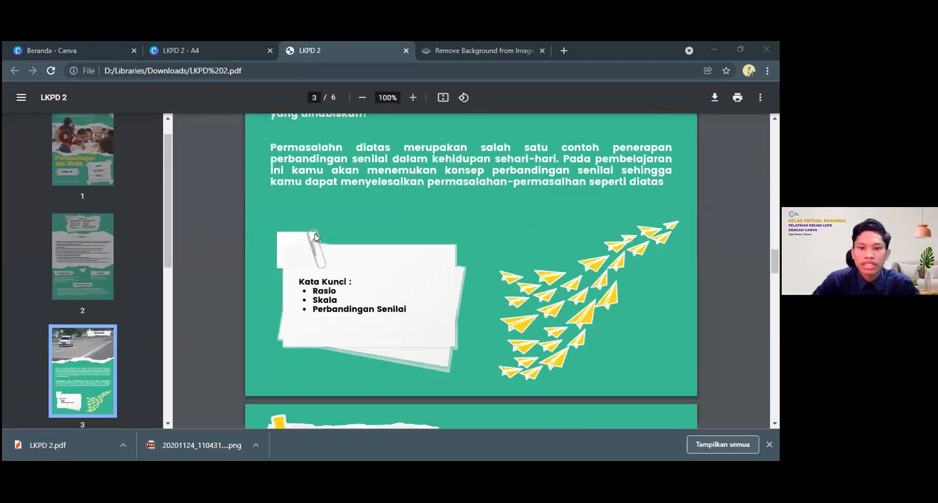
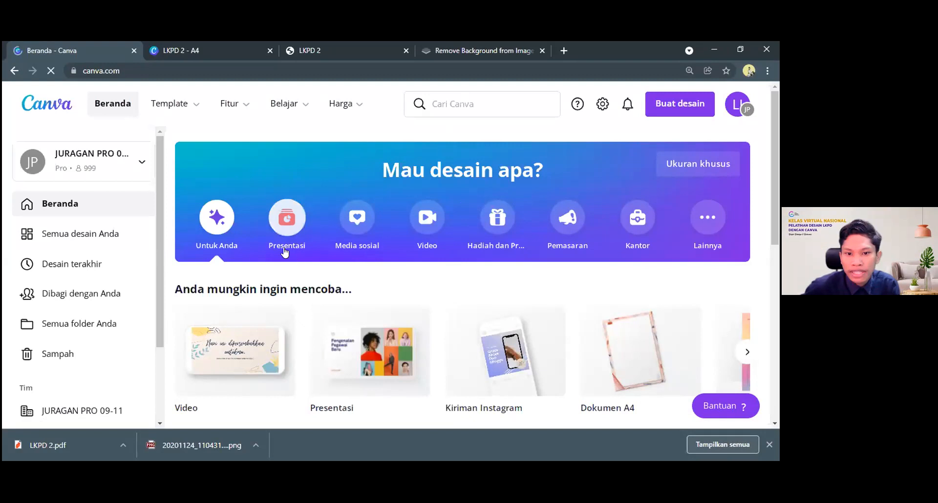
# Look over the recent designs and browse the Lainnya design types from Infografis through Laporan
pyautogui.scroll(-5, 419, 261)
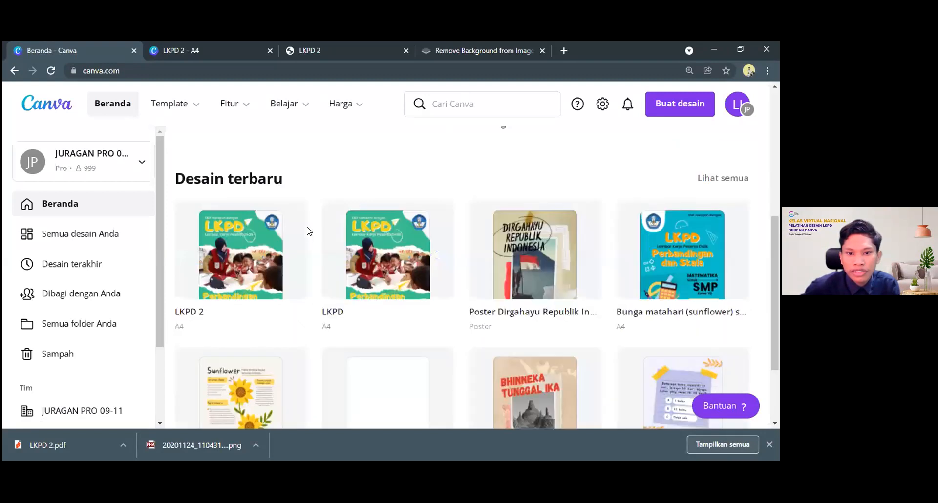
pyautogui.scroll(5, 273, 180)
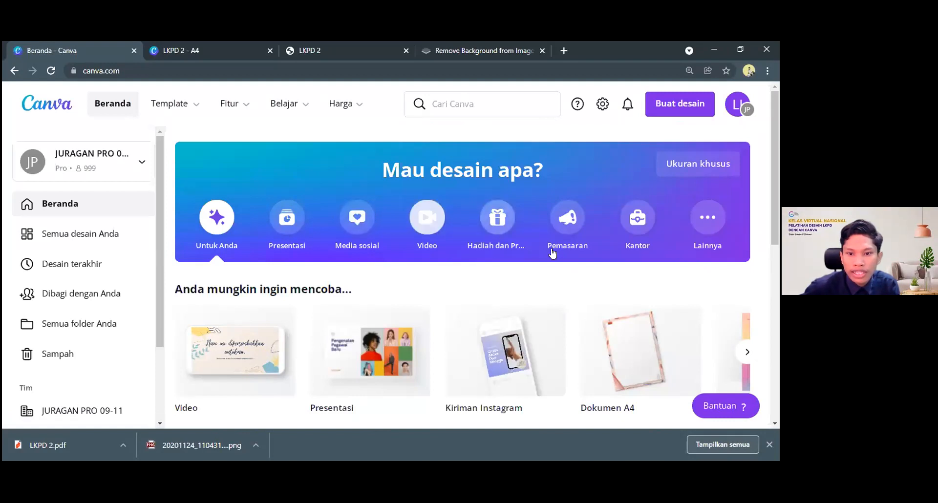
pyautogui.click(712, 220)
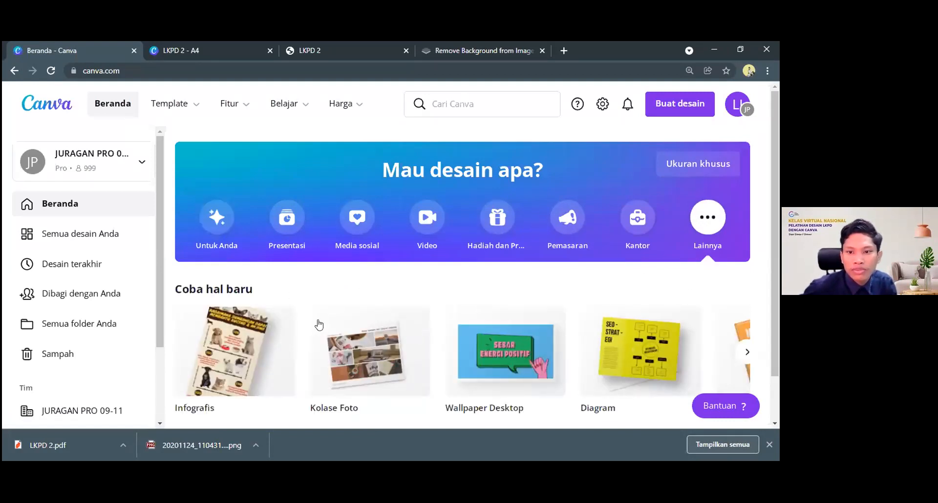
pyautogui.scroll(-1, 319, 325)
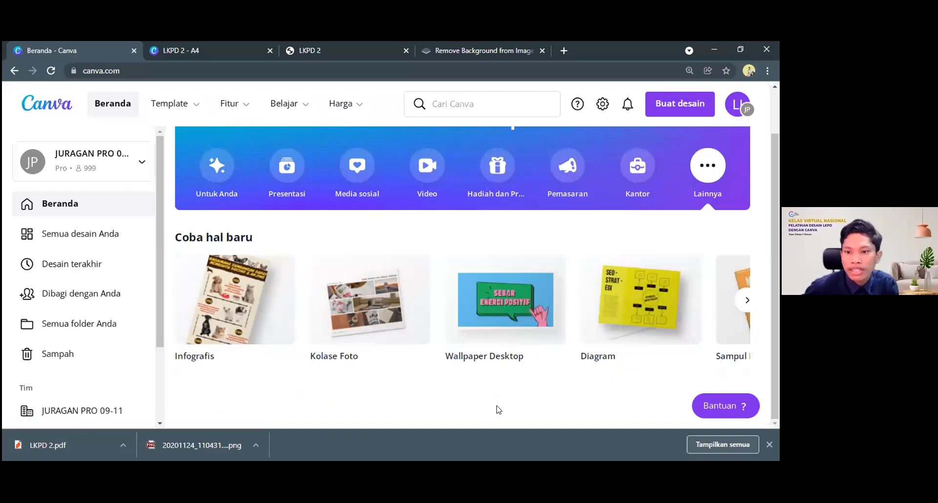
pyautogui.click(744, 302)
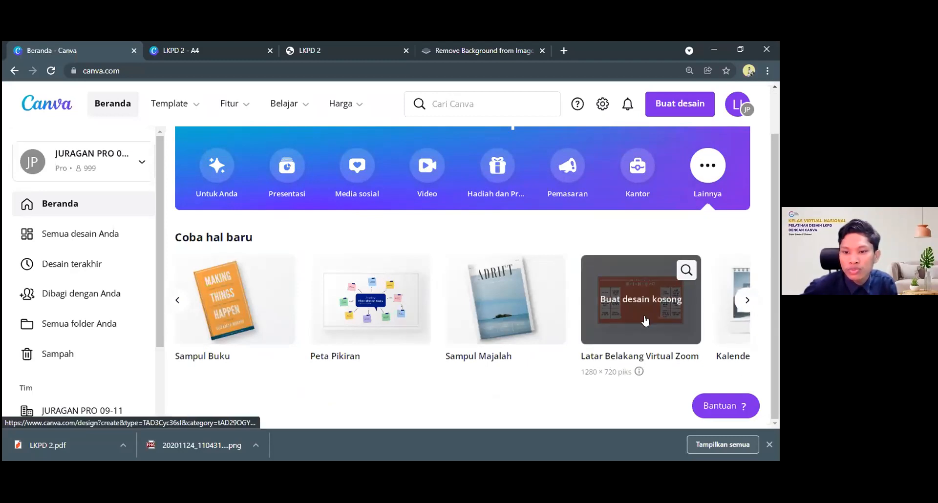
pyautogui.click(745, 301)
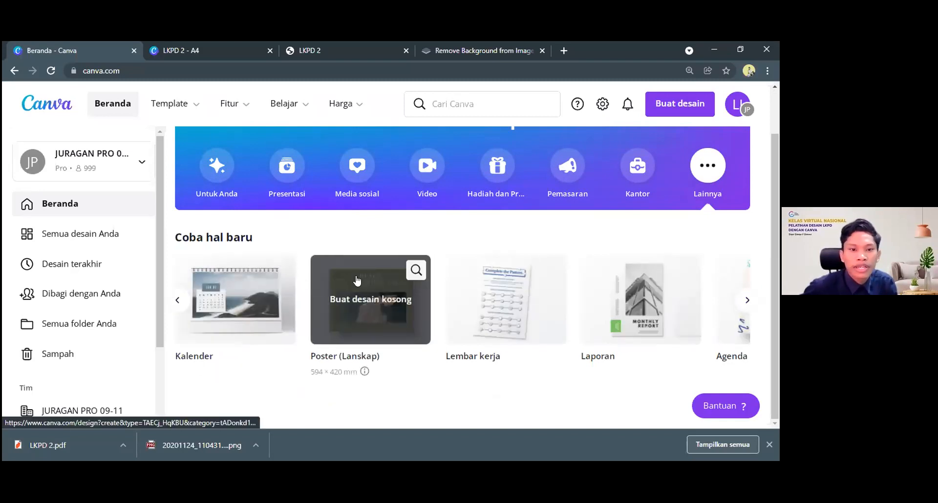
# Browse the Presentasi design types and create a blank Presentasi design
pyautogui.click(285, 182)
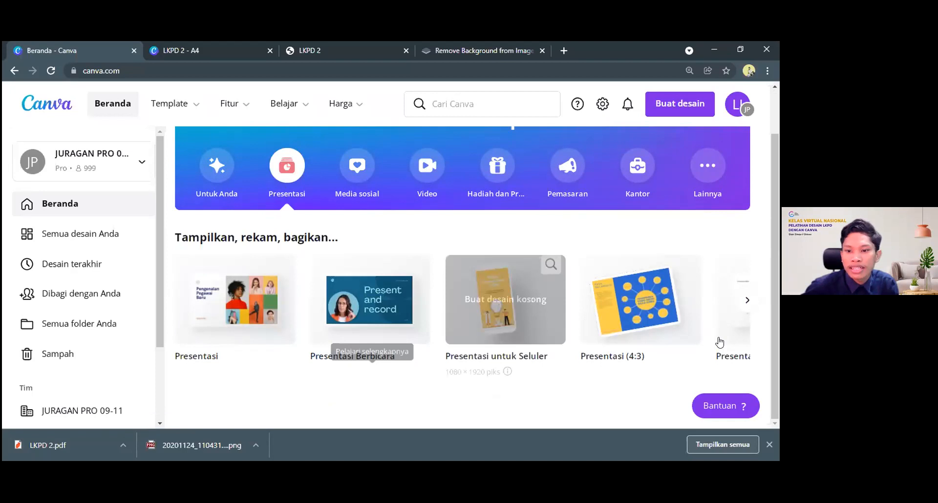
pyautogui.click(746, 300)
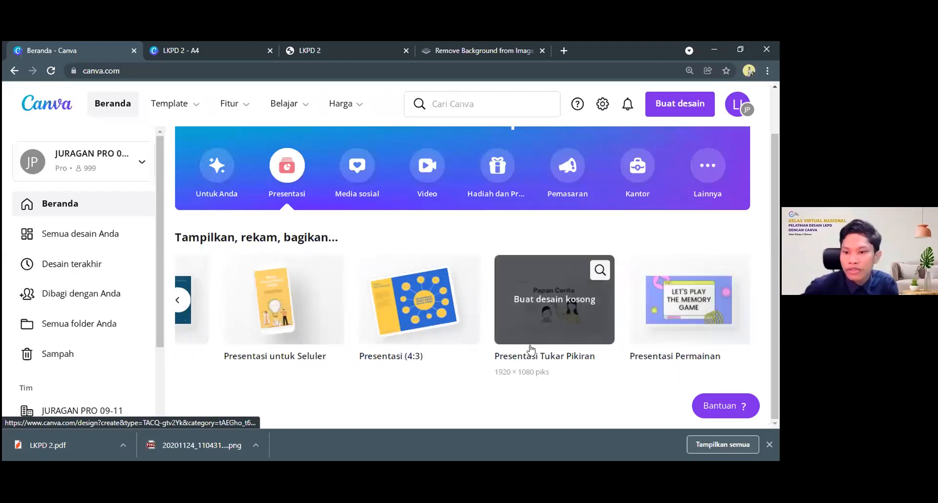
pyautogui.click(176, 301)
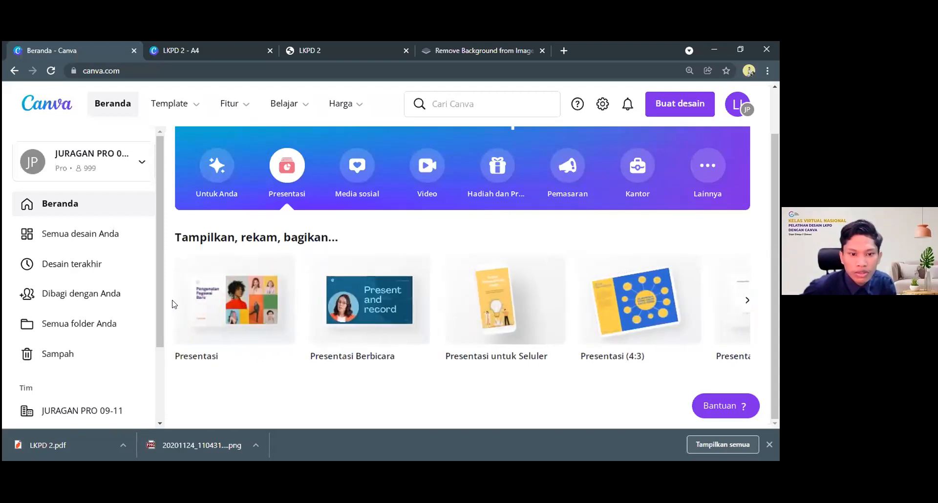
pyautogui.click(221, 307)
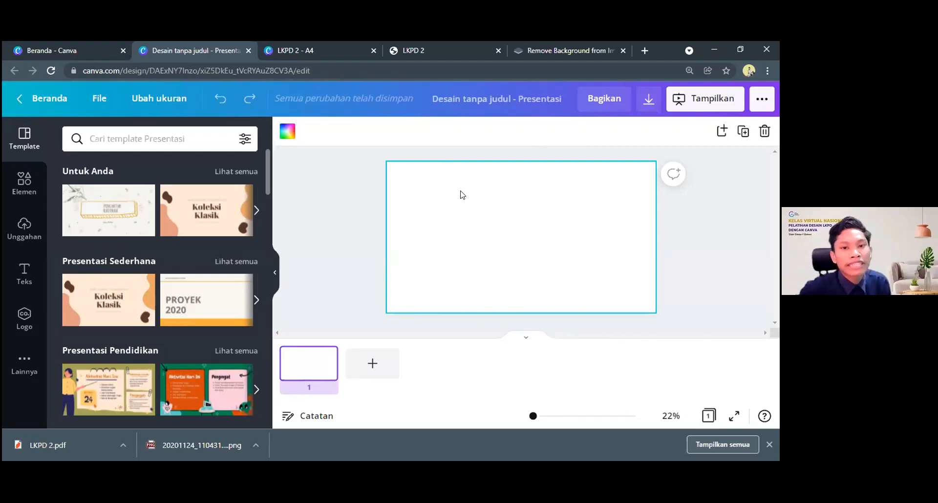
# Find the yellow Strategi Media Sosial template under Presentasi Penjualan and apply its cover layout to page 1
pyautogui.scroll(-5, 174, 303)
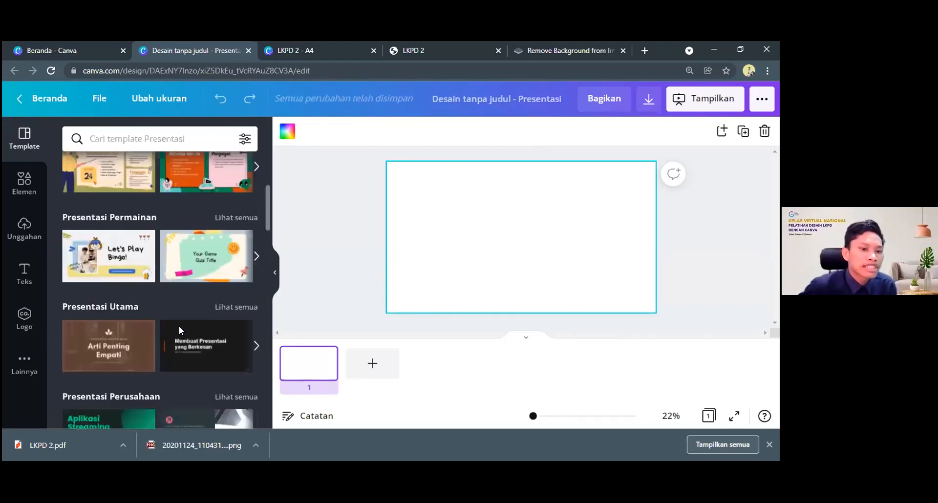
pyautogui.scroll(5, 178, 326)
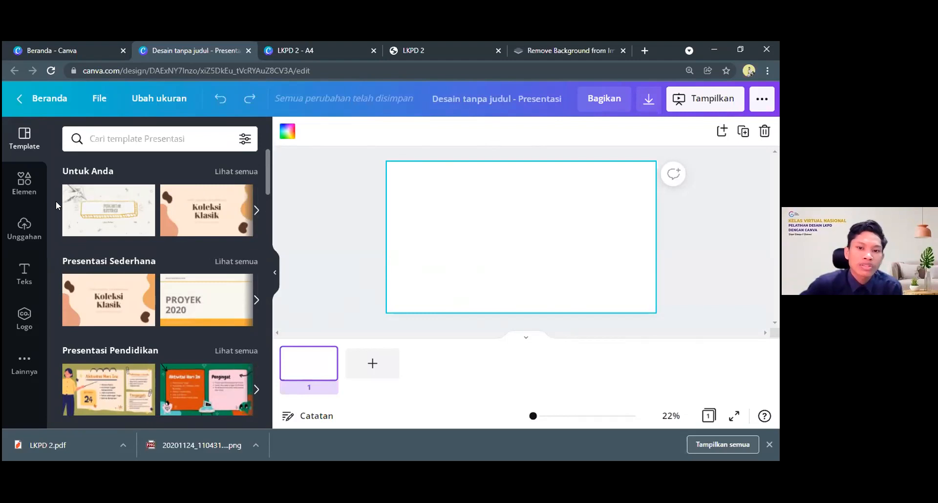
pyautogui.scroll(-5, 124, 234)
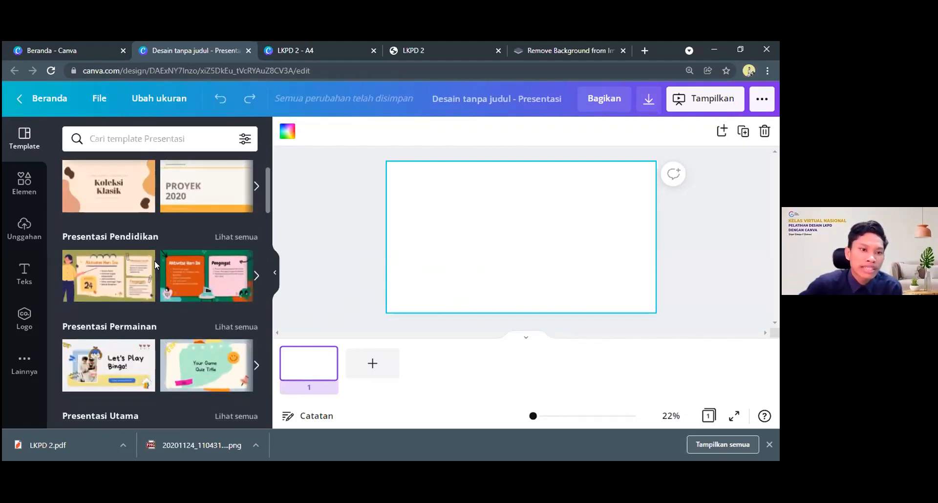
pyautogui.scroll(-3, 170, 302)
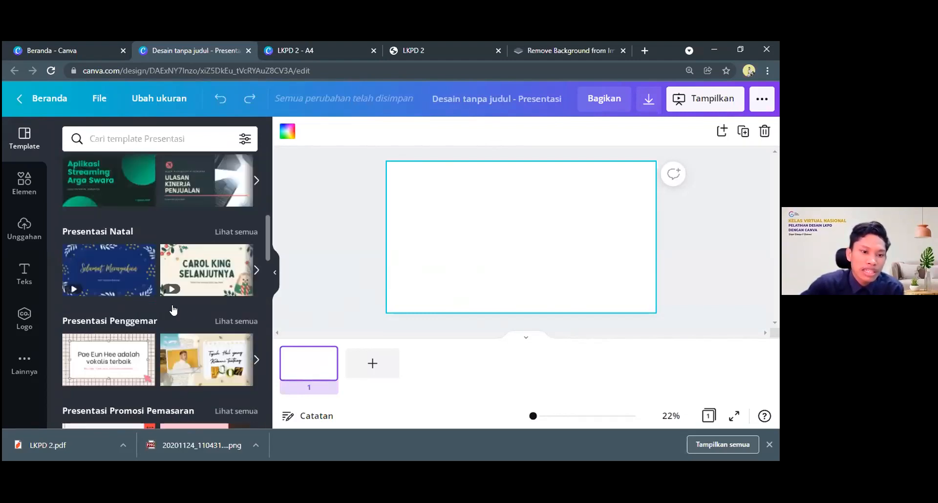
pyautogui.scroll(-5, 146, 306)
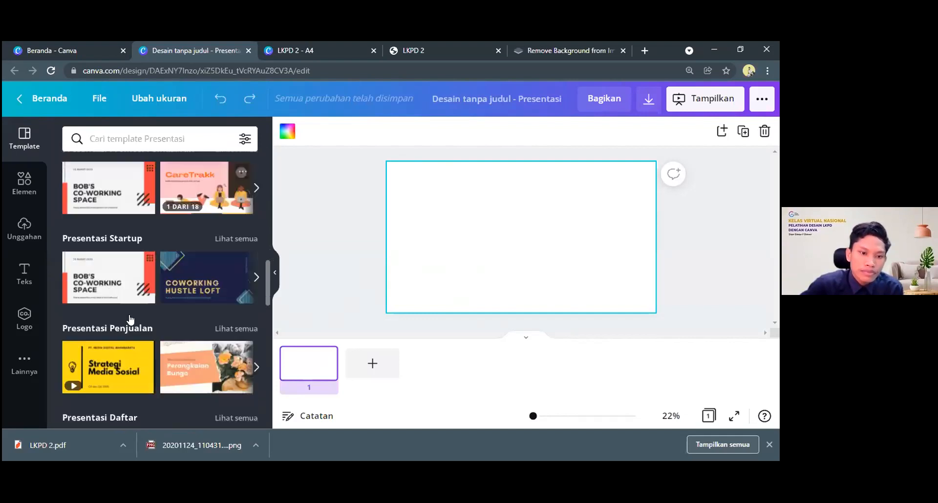
pyautogui.scroll(-1, 104, 300)
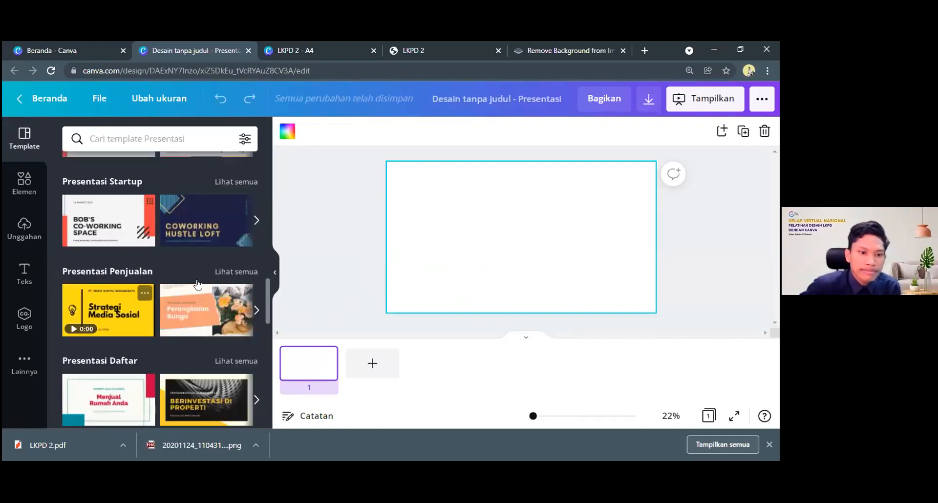
pyautogui.scroll(-5, 125, 351)
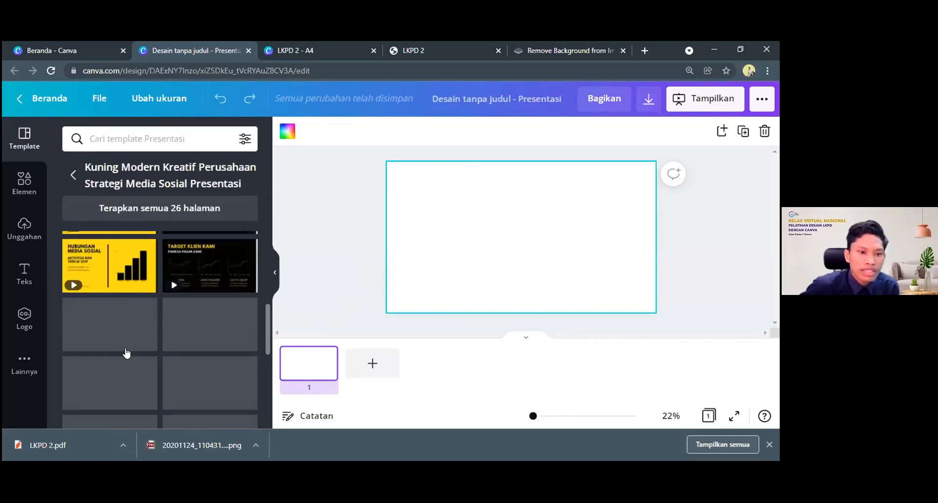
pyautogui.scroll(-5, 125, 351)
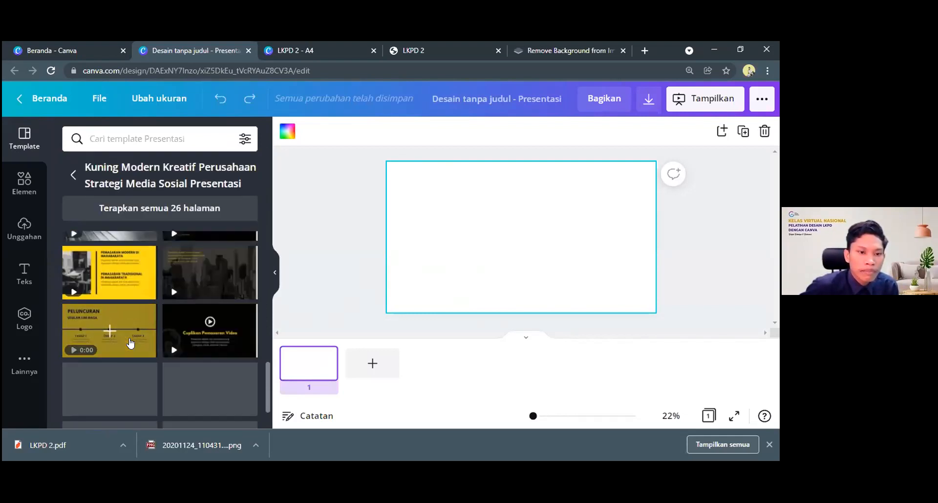
pyautogui.scroll(1, 130, 343)
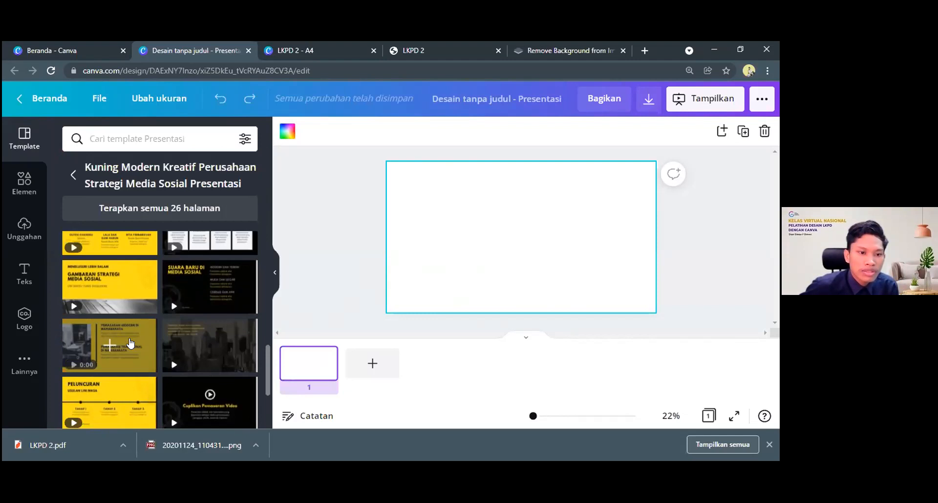
pyautogui.scroll(5, 131, 343)
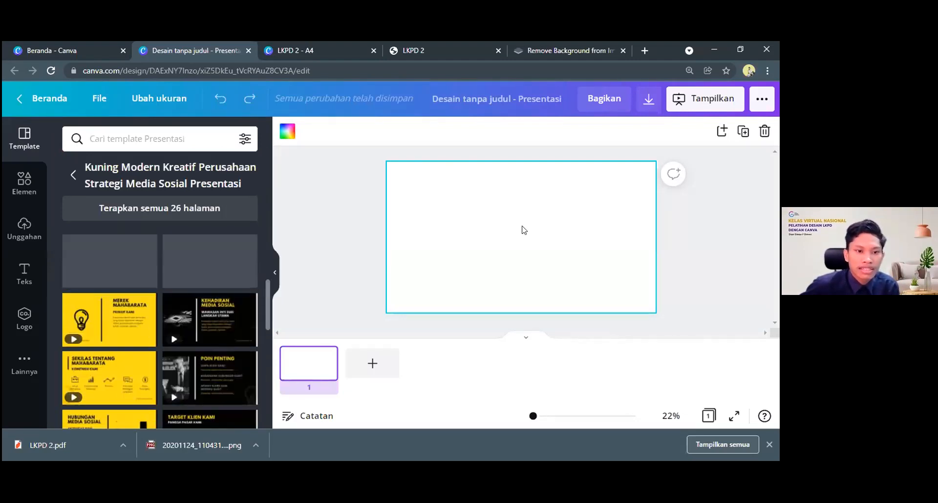
pyautogui.click(110, 258)
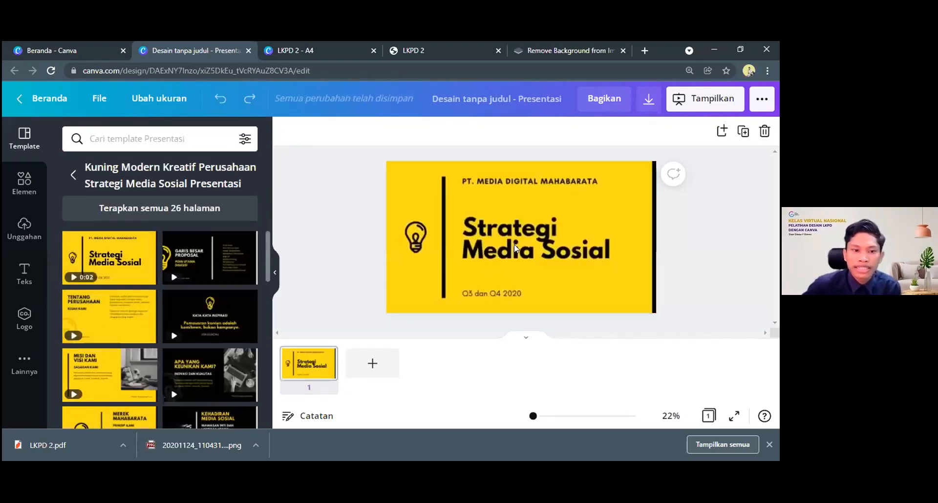
# Add a second page and apply the template's Tentang Perusahaan layout to it
pyautogui.click(631, 227)
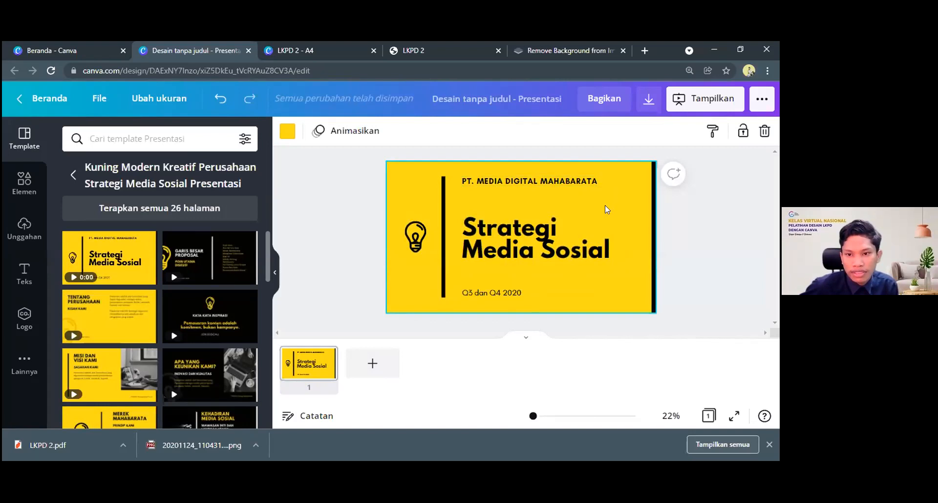
pyautogui.click(371, 363)
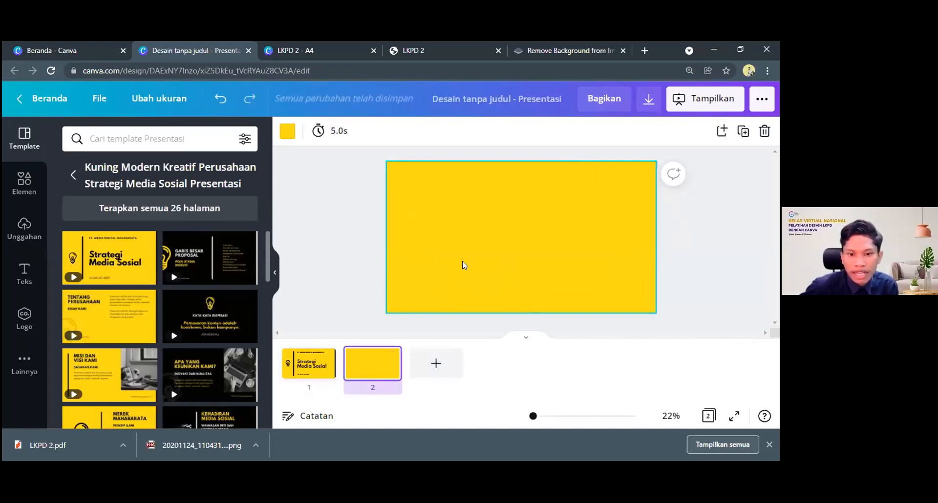
pyautogui.scroll(1, 458, 284)
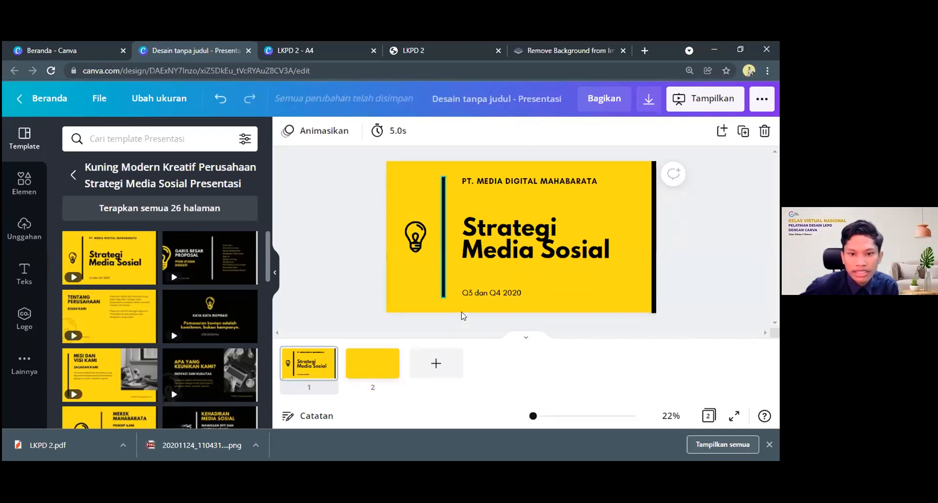
pyautogui.click(389, 355)
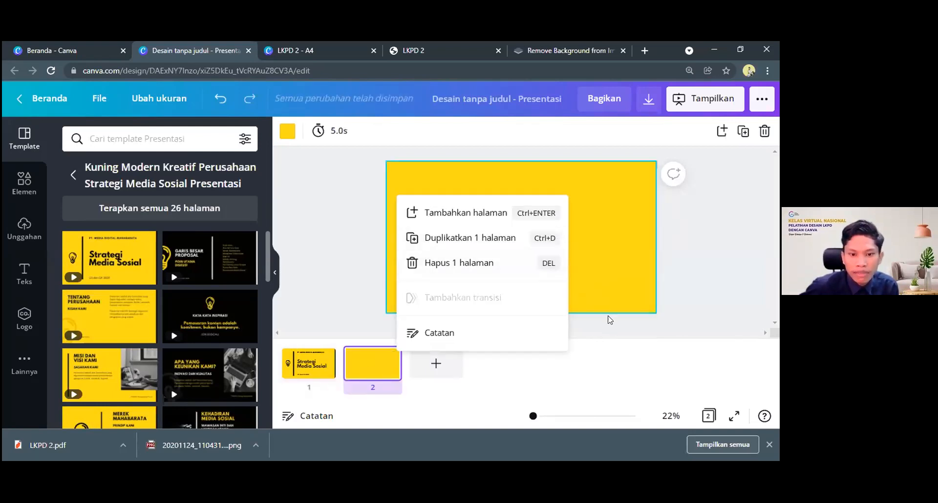
pyautogui.click(669, 300)
pyautogui.click(109, 317)
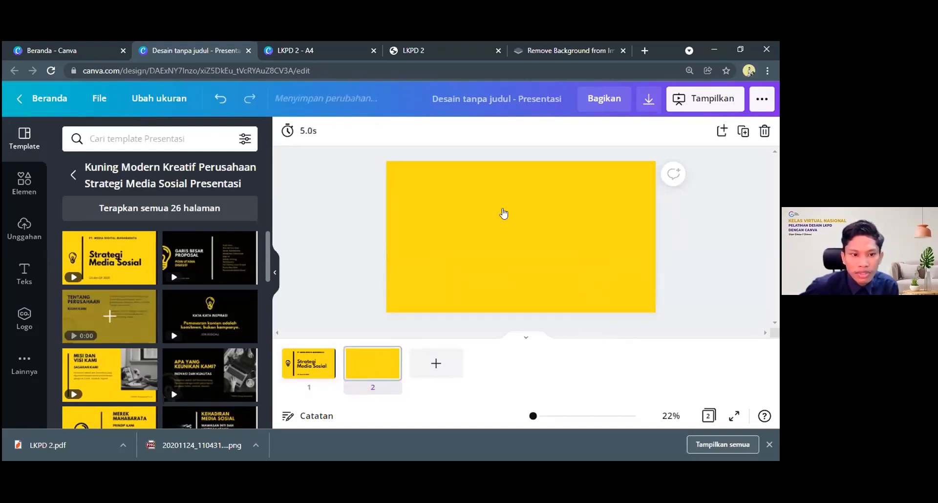
# Review both presentation pages, then look over the design's publishing options and close them
pyautogui.click(303, 364)
pyautogui.click(357, 365)
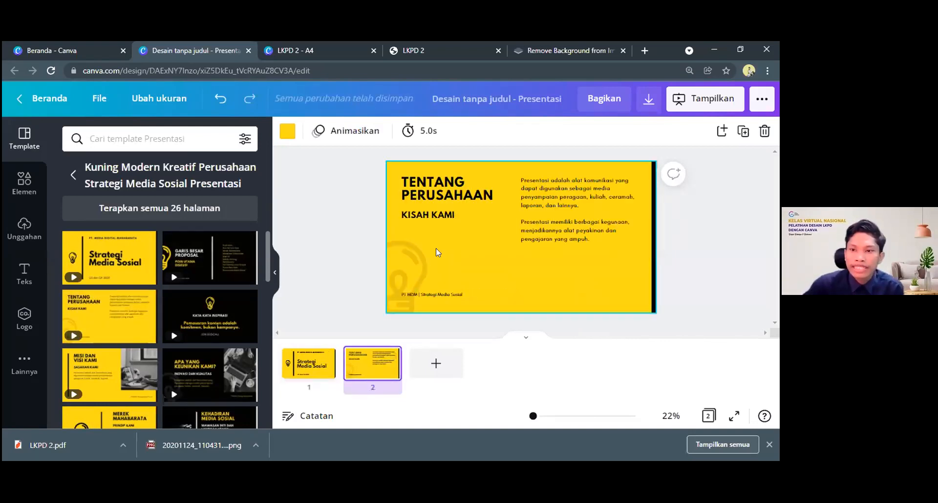
pyautogui.click(763, 100)
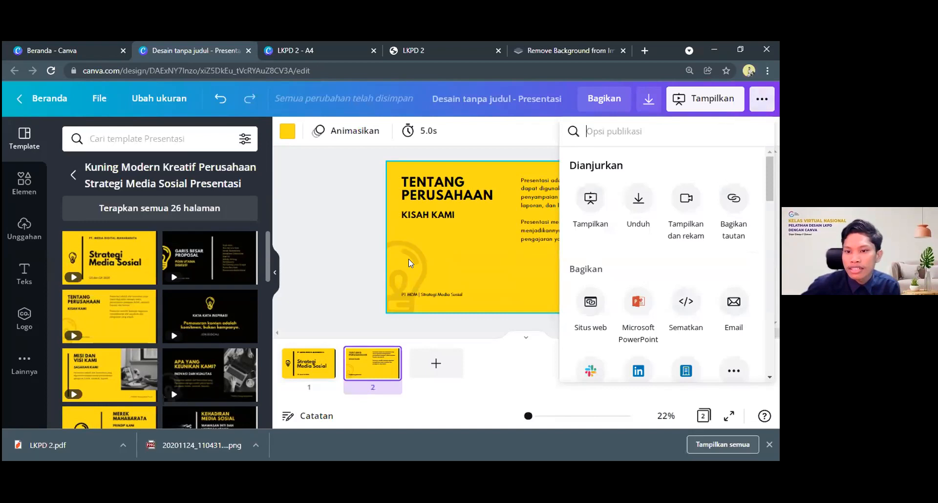
pyautogui.click(367, 241)
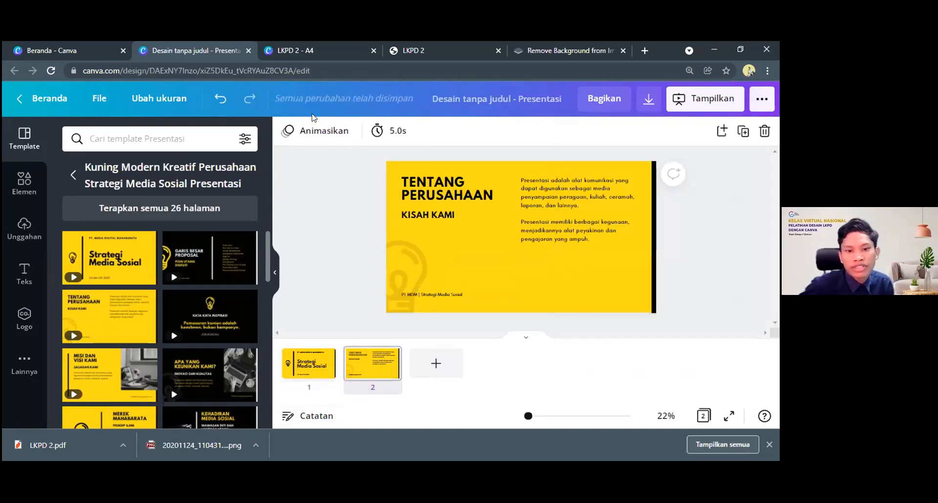